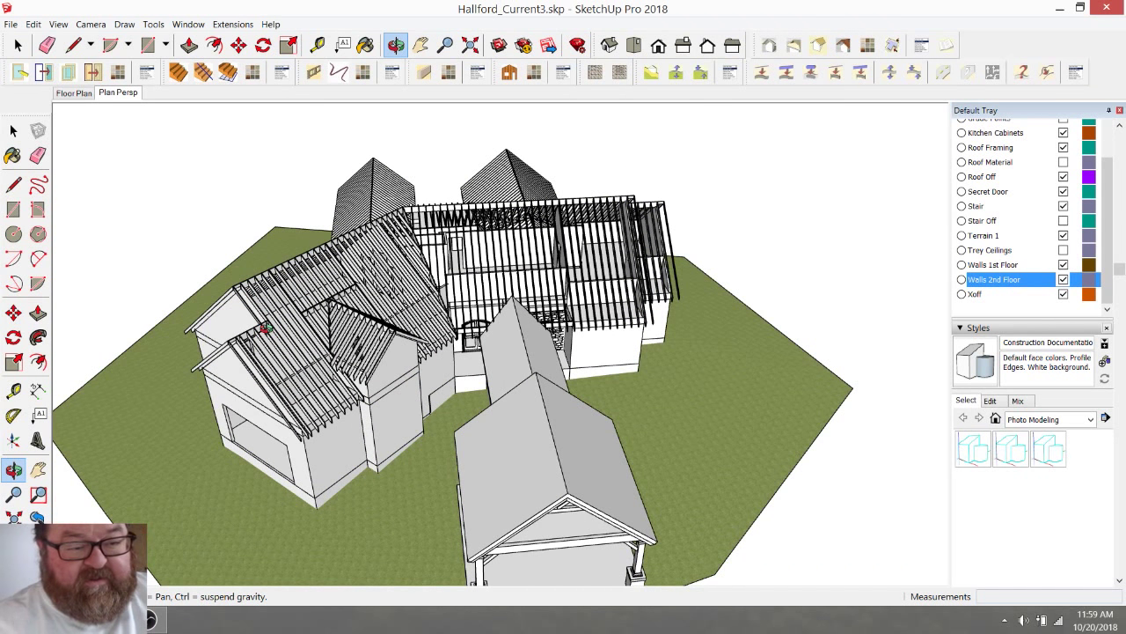
{"action": "left_click", "coordinate": [151, 619]}
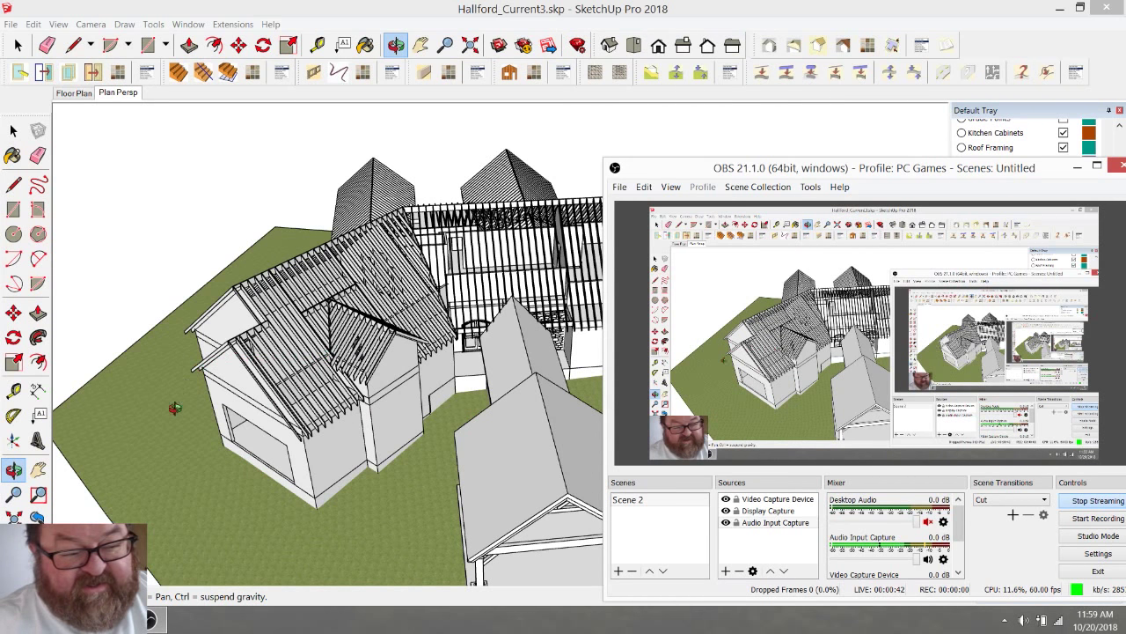
{"action": "left_click", "coordinate": [149, 619]}
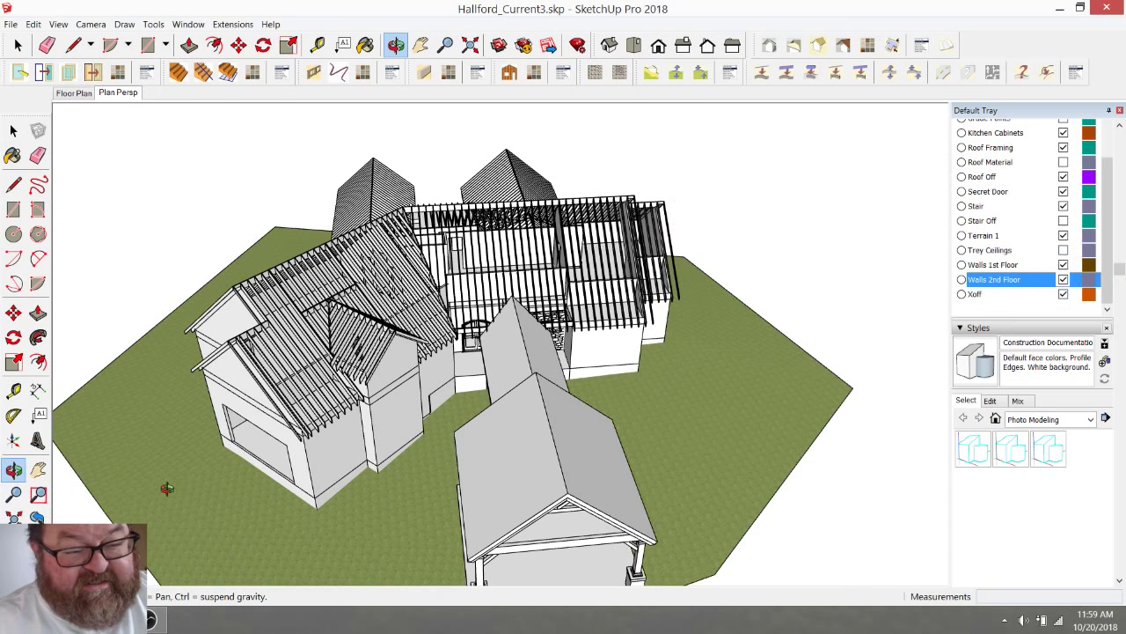
Step: Examine the house model's exposed roof framing and the detached covered structure in front from several angles
{"action": "left_click_drag", "start_coordinate": [310, 350], "coordinate": [345, 359]}
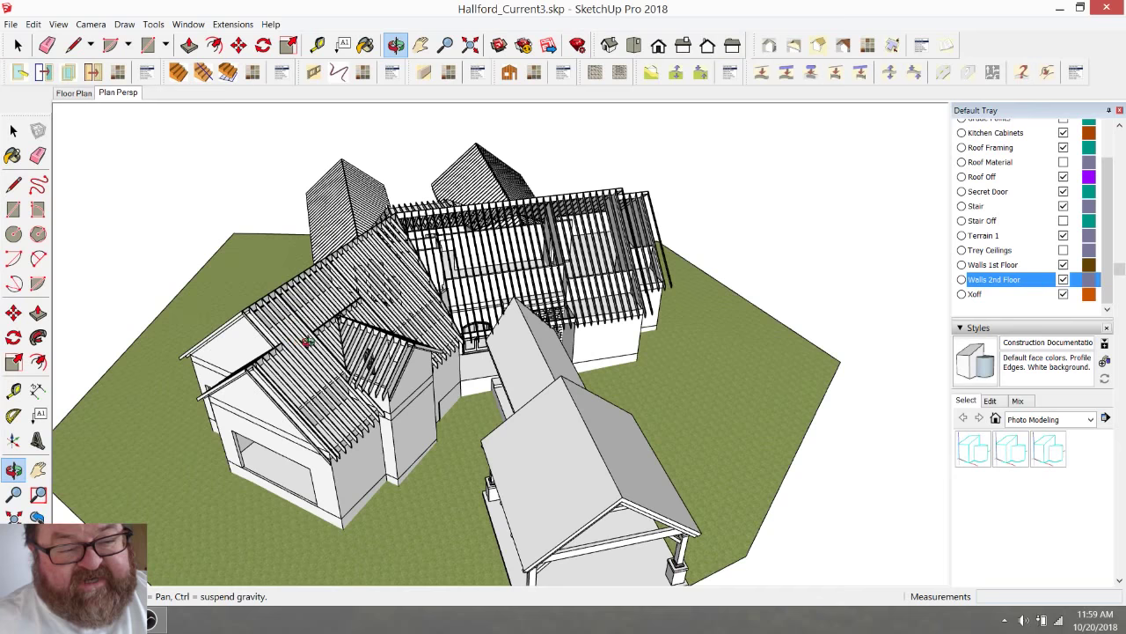
{"action": "mouse_move", "coordinate": [306, 342]}
{"action": "left_mouse_down"}
{"action": "mouse_move", "coordinate": [446, 399]}
{"action": "mouse_move", "coordinate": [425, 404]}
{"action": "mouse_move", "coordinate": [447, 296]}
{"action": "mouse_move", "coordinate": [639, 450]}
{"action": "mouse_move", "coordinate": [476, 370]}
{"action": "mouse_move", "coordinate": [436, 318]}
{"action": "mouse_move", "coordinate": [352, 366]}
{"action": "mouse_move", "coordinate": [266, 310]}
{"action": "left_mouse_up"}
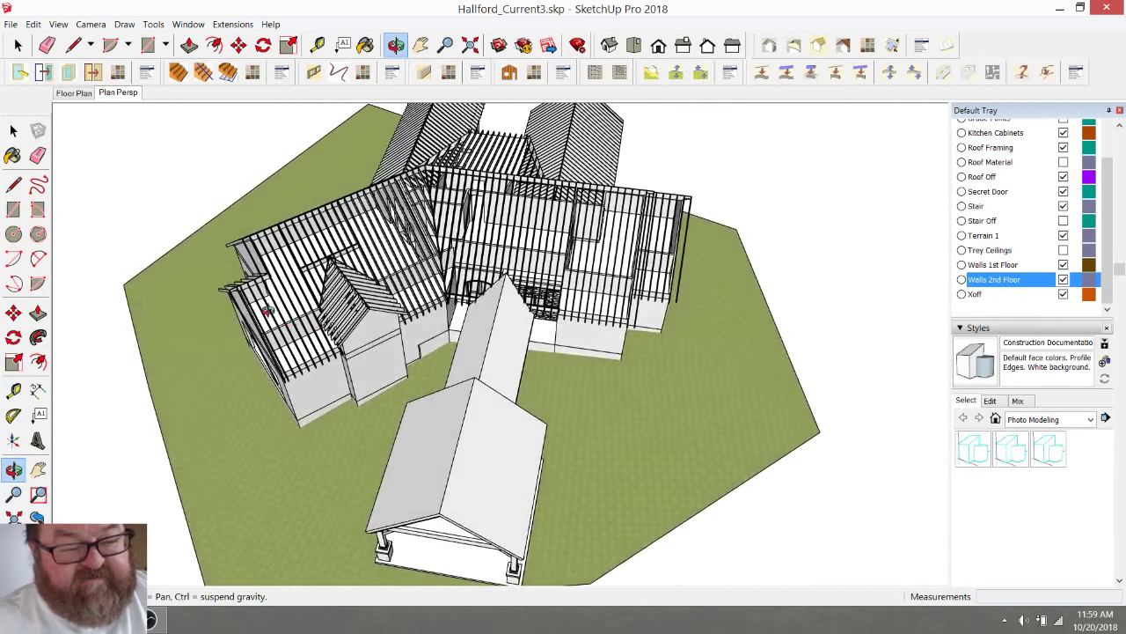
{"action": "left_click_drag", "start_coordinate": [433, 418], "coordinate": [552, 368]}
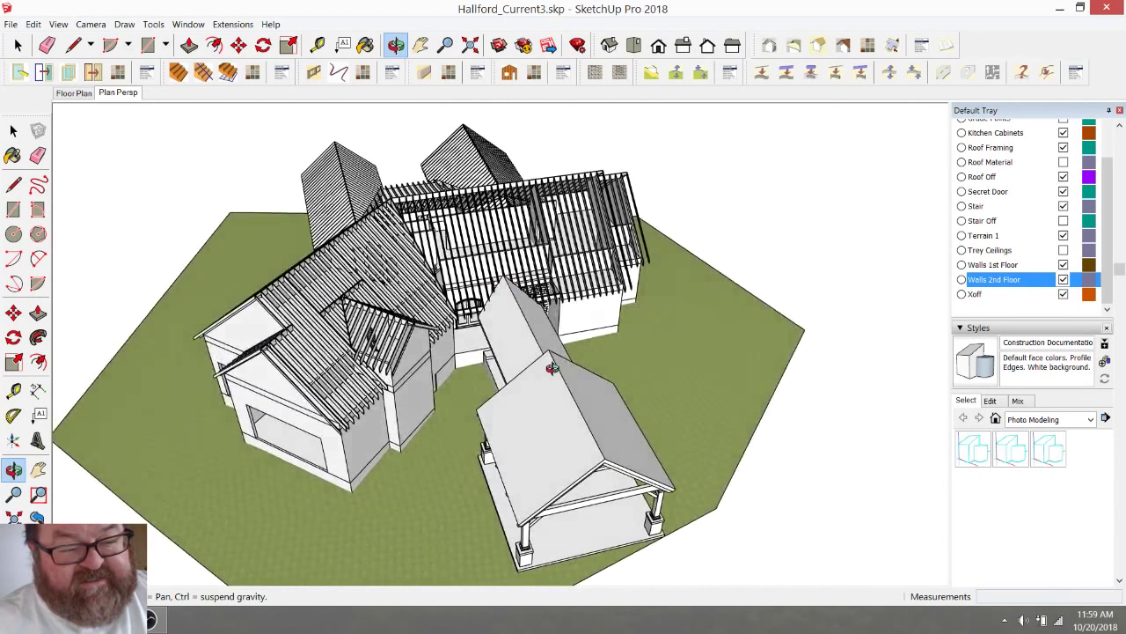
{"action": "scroll", "coordinate": [458, 304], "scroll_direction": "up", "scroll_amount": 2}
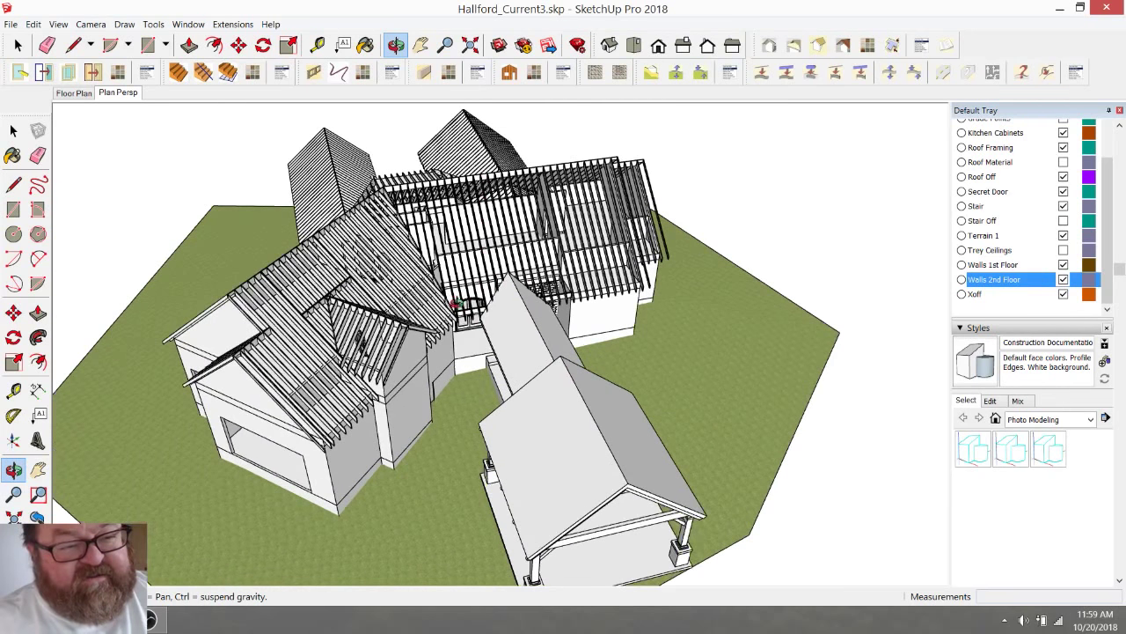
{"action": "left_click_drag", "start_coordinate": [416, 375], "coordinate": [552, 433]}
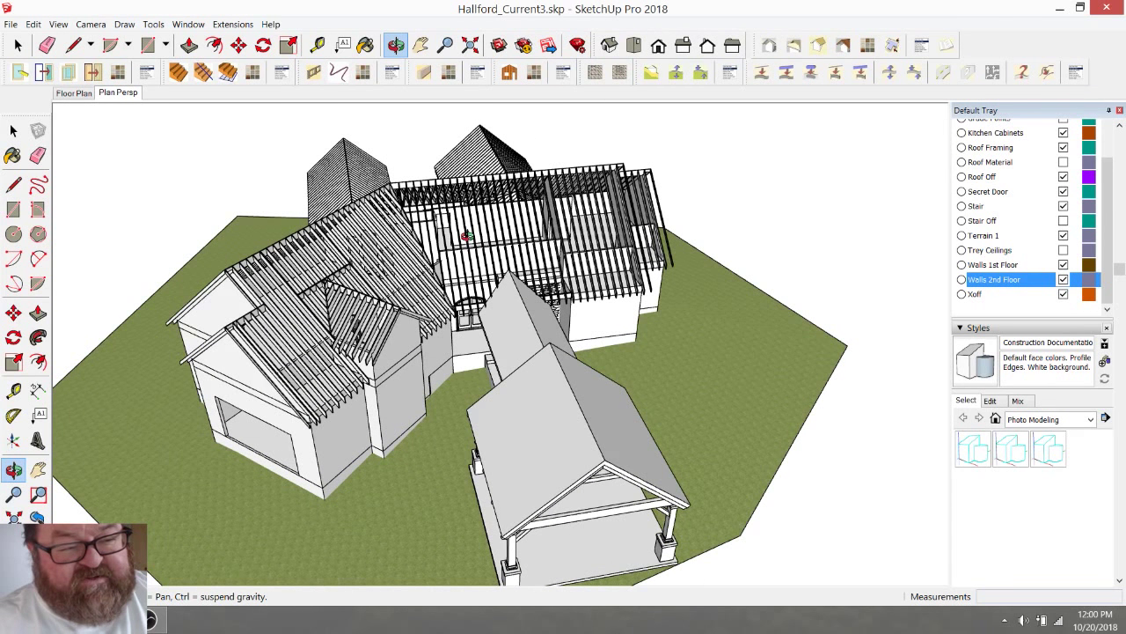
{"action": "left_click_drag", "start_coordinate": [469, 226], "coordinate": [523, 417]}
{"action": "left_click_drag", "start_coordinate": [436, 300], "coordinate": [429, 293]}
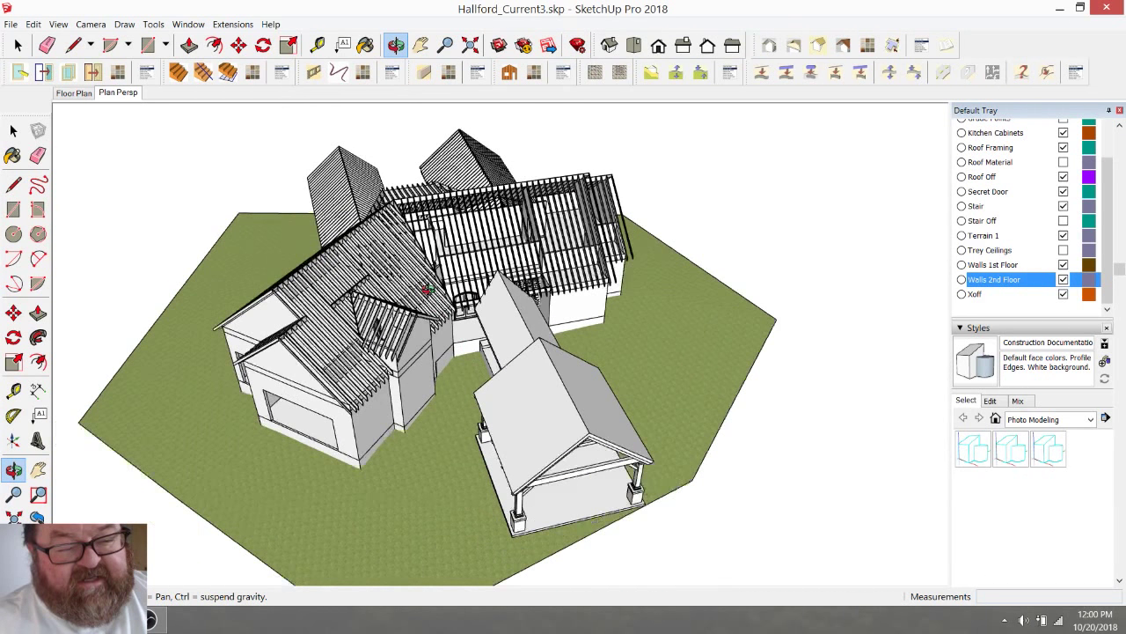
{"action": "left_click_drag", "start_coordinate": [504, 414], "coordinate": [519, 428]}
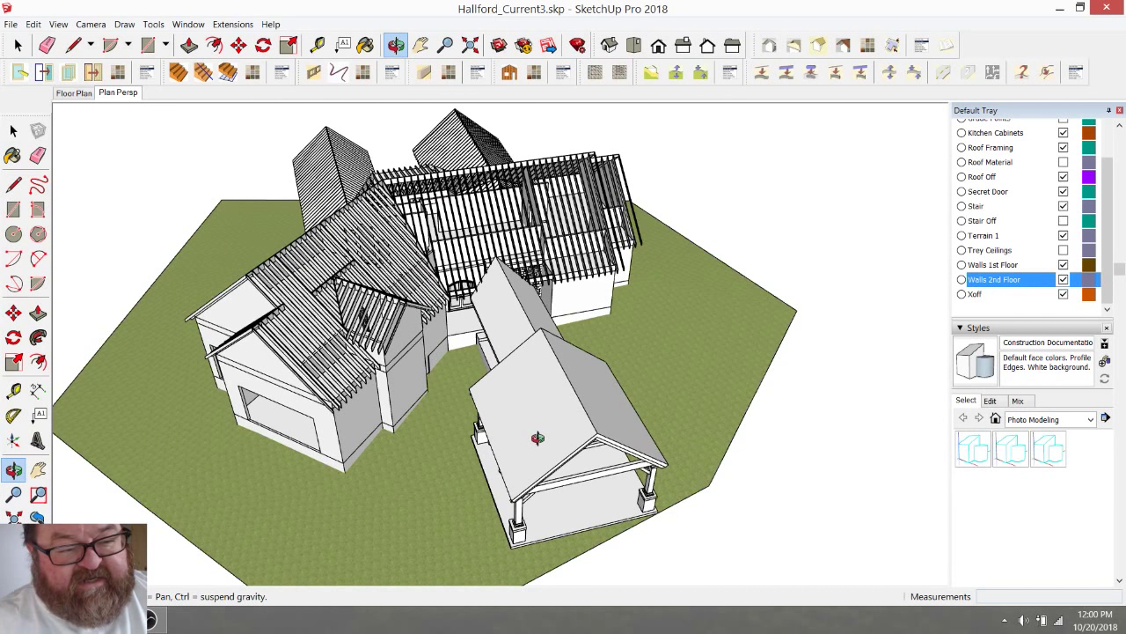
{"action": "left_click_drag", "start_coordinate": [392, 280], "coordinate": [381, 334]}
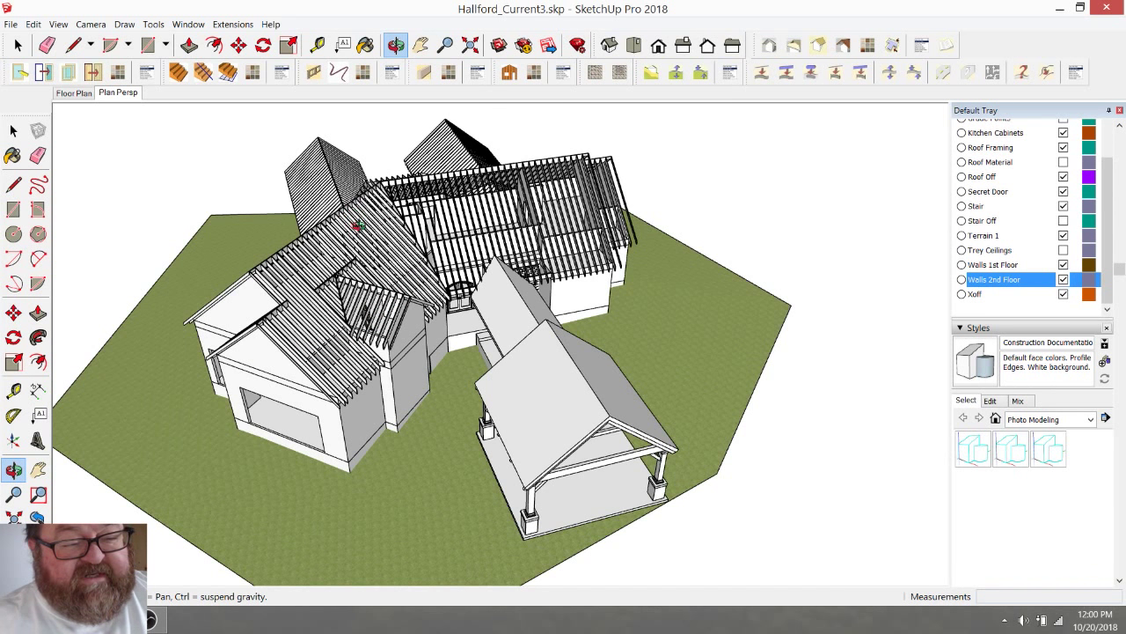
{"action": "left_click_drag", "start_coordinate": [448, 227], "coordinate": [531, 250]}
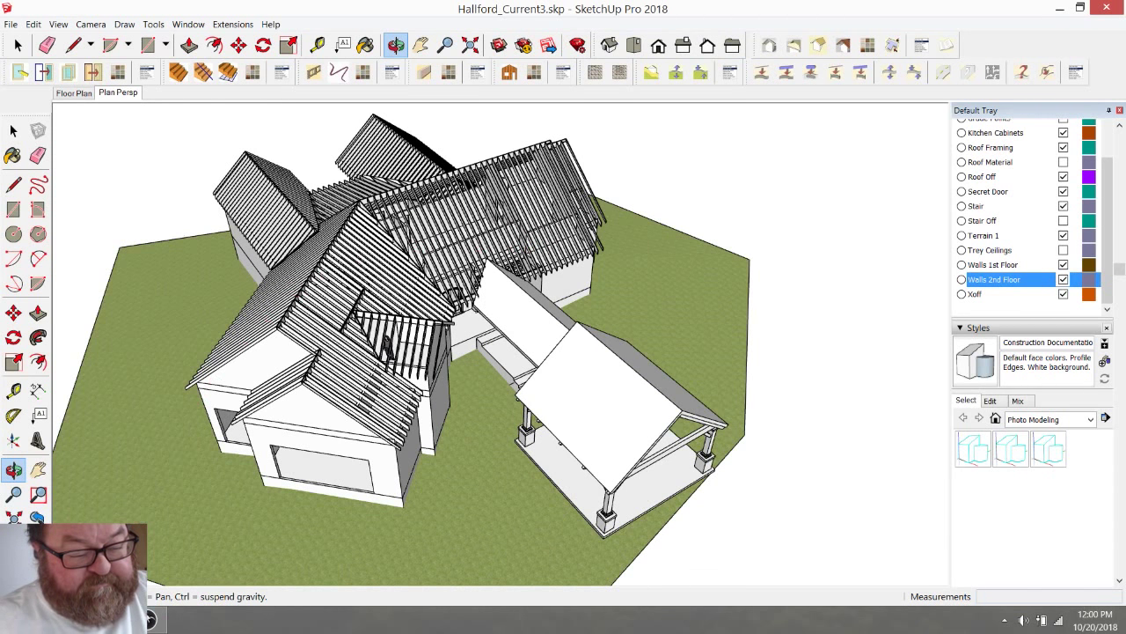
{"action": "key", "text": "alt+Tab"}
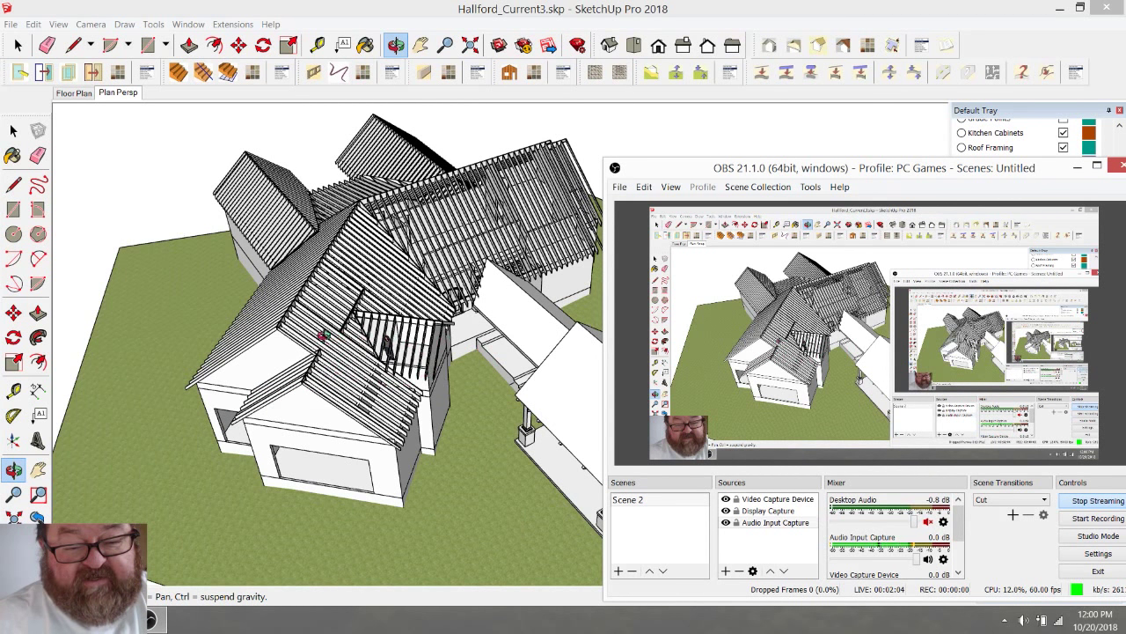
{"action": "left_click", "coordinate": [278, 371]}
{"action": "mouse_move", "coordinate": [278, 371]}
{"action": "left_mouse_down"}
{"action": "mouse_move", "coordinate": [244, 425]}
{"action": "mouse_move", "coordinate": [257, 420]}
{"action": "left_mouse_up"}
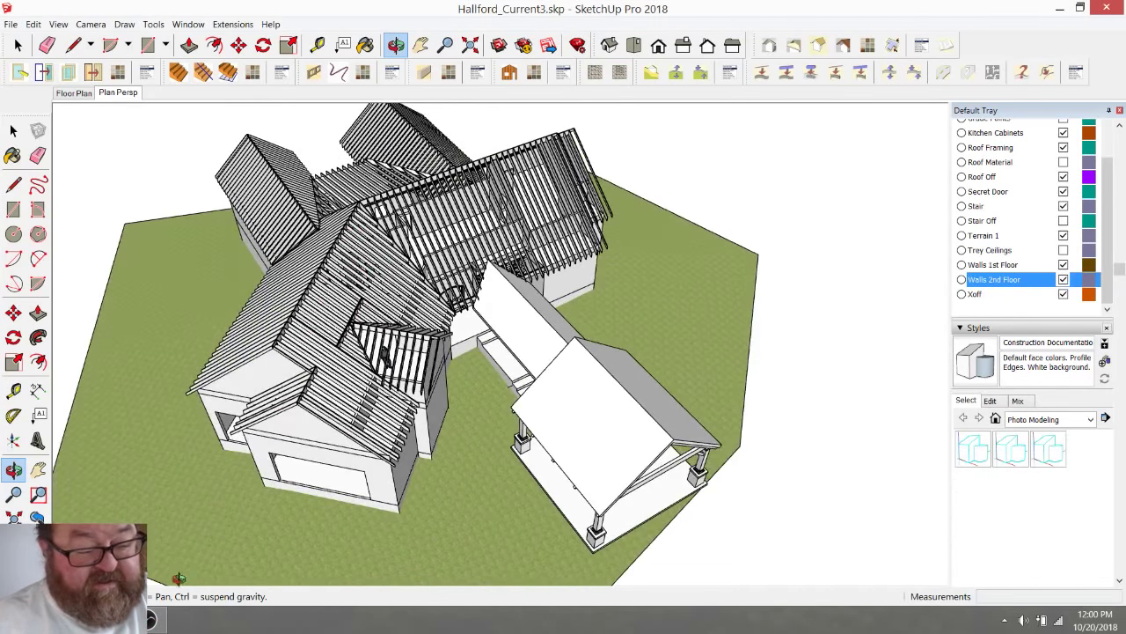
{"action": "key", "text": "alt+Tab"}
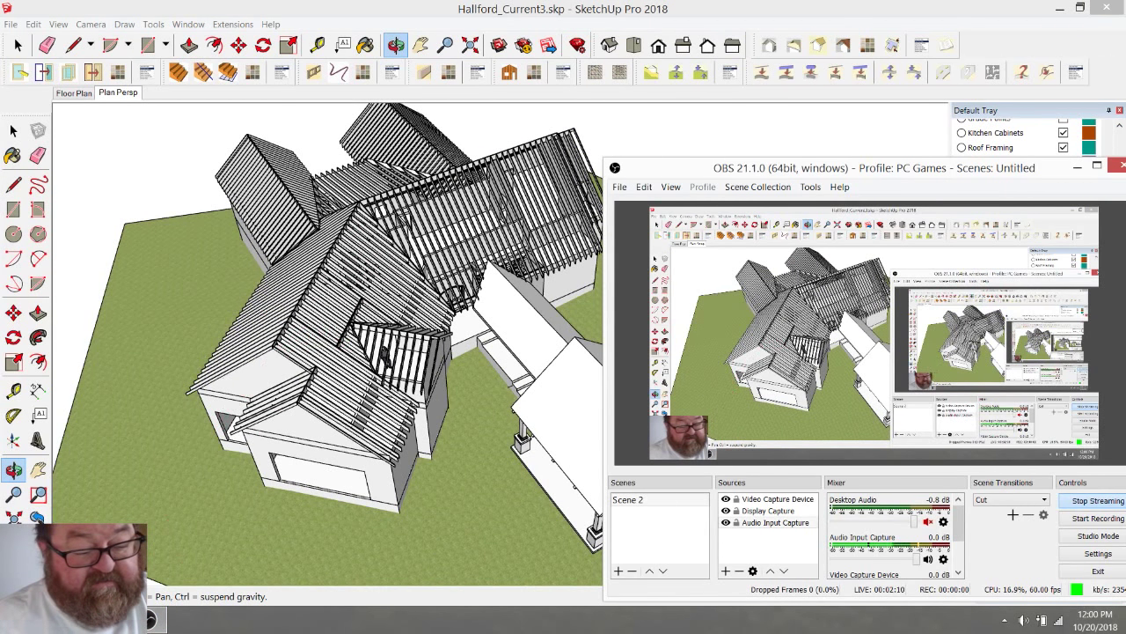
{"action": "key", "text": "alt+Tab"}
Step: Inspect the rafter layout of the small gable dormer beside the garage wing up close
{"action": "mouse_move", "coordinate": [404, 277]}
{"action": "left_mouse_down"}
{"action": "mouse_move", "coordinate": [427, 261]}
{"action": "mouse_move", "coordinate": [408, 202]}
{"action": "mouse_move", "coordinate": [396, 283]}
{"action": "left_mouse_up"}
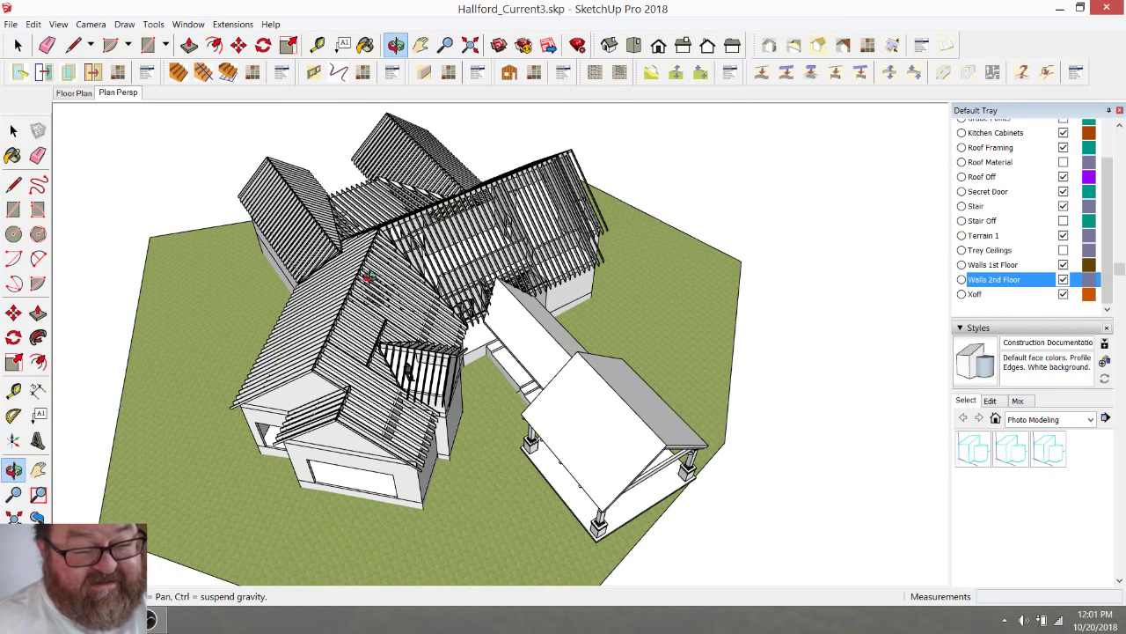
{"action": "left_click_drag", "start_coordinate": [367, 278], "coordinate": [495, 262]}
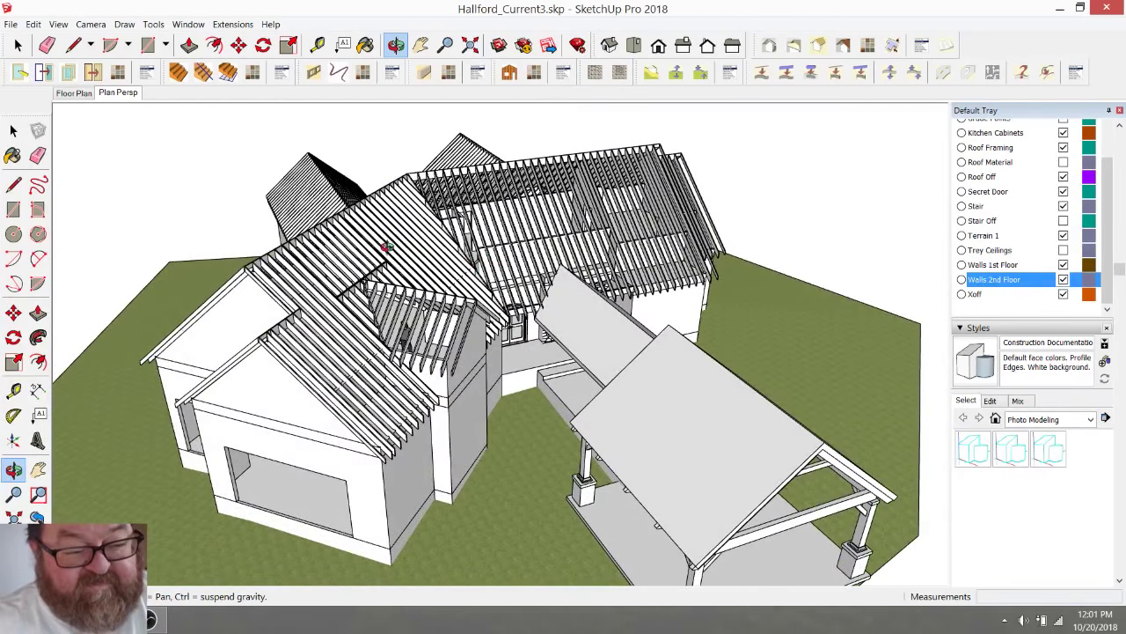
{"action": "left_click_drag", "start_coordinate": [385, 246], "coordinate": [357, 352]}
{"action": "left_click_drag", "start_coordinate": [431, 424], "coordinate": [457, 310]}
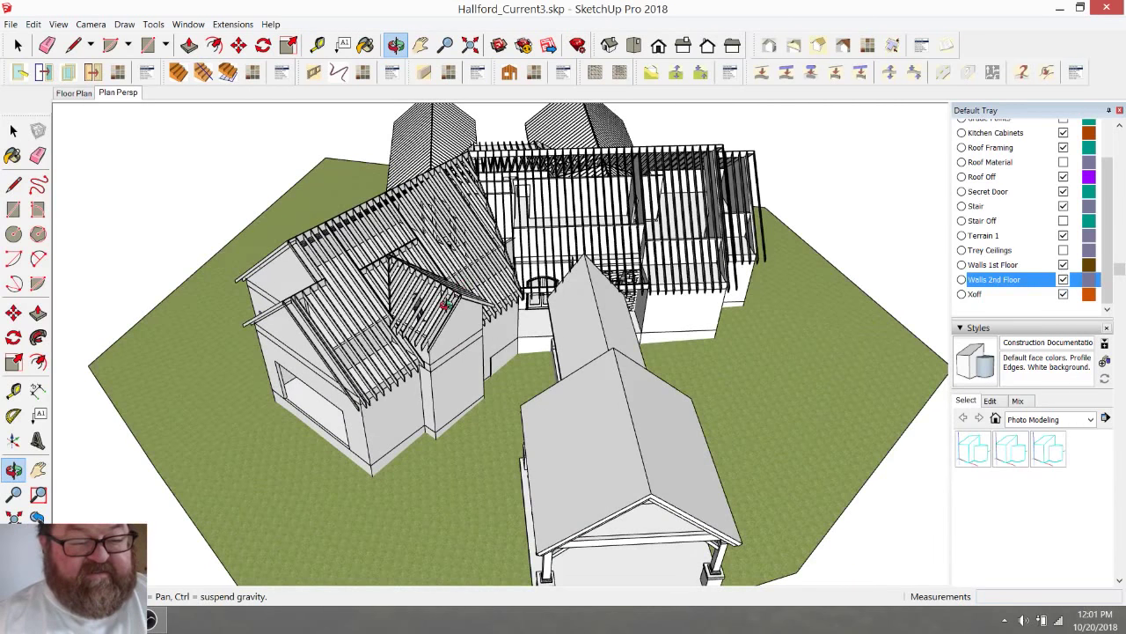
{"action": "scroll", "coordinate": [446, 304], "scroll_direction": "up", "scroll_amount": 6}
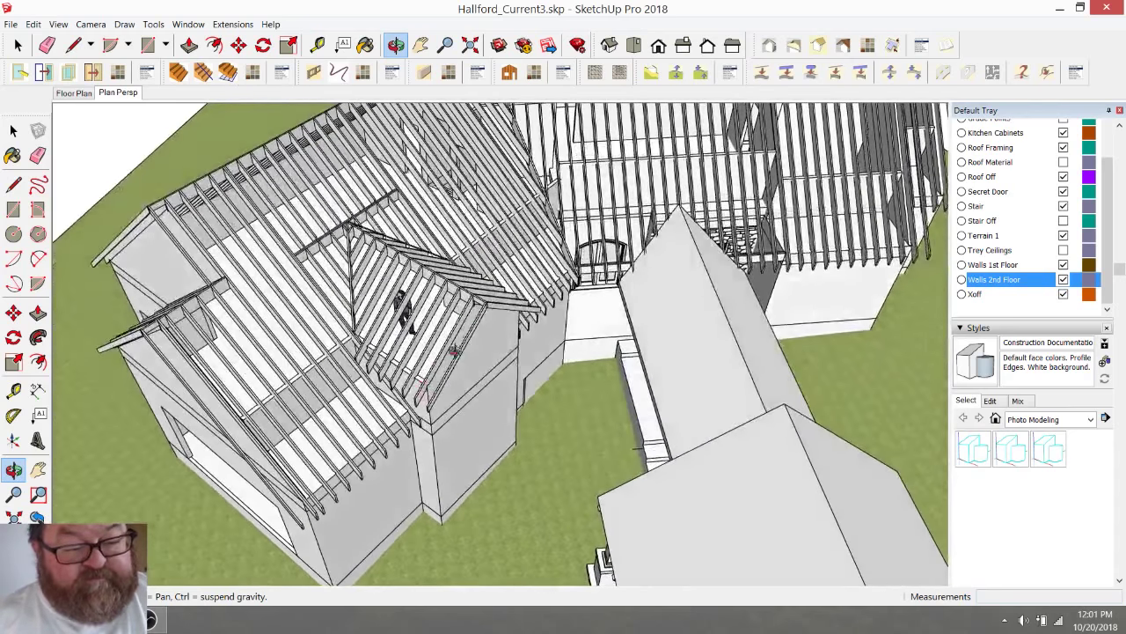
{"action": "left_click_drag", "start_coordinate": [453, 351], "coordinate": [484, 301]}
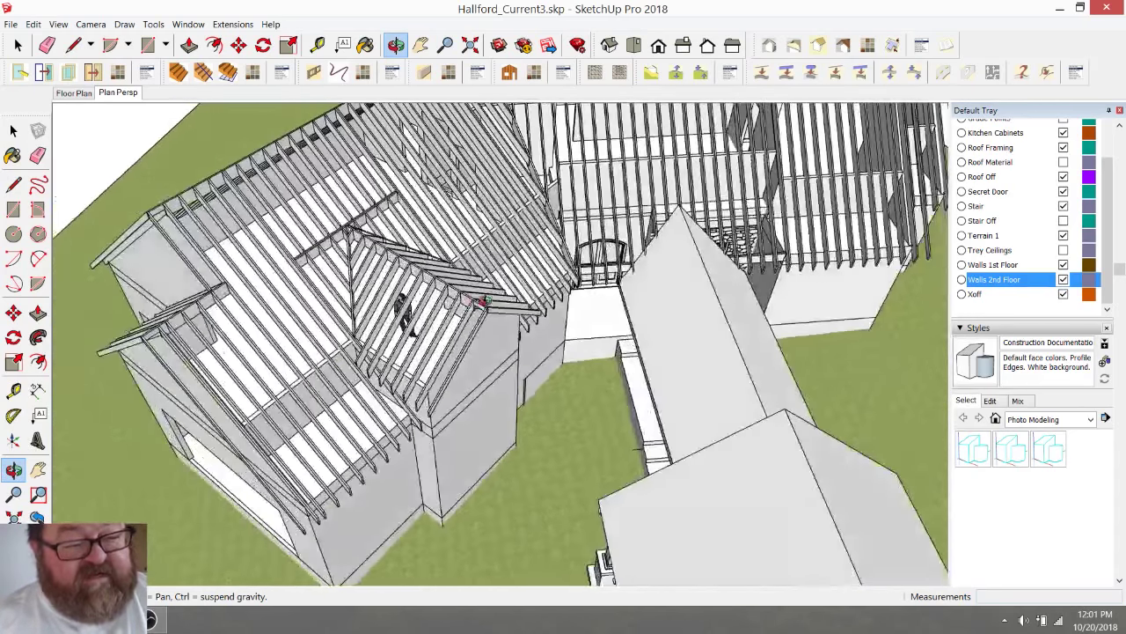
{"action": "scroll", "coordinate": [483, 302], "scroll_direction": "up", "scroll_amount": 10}
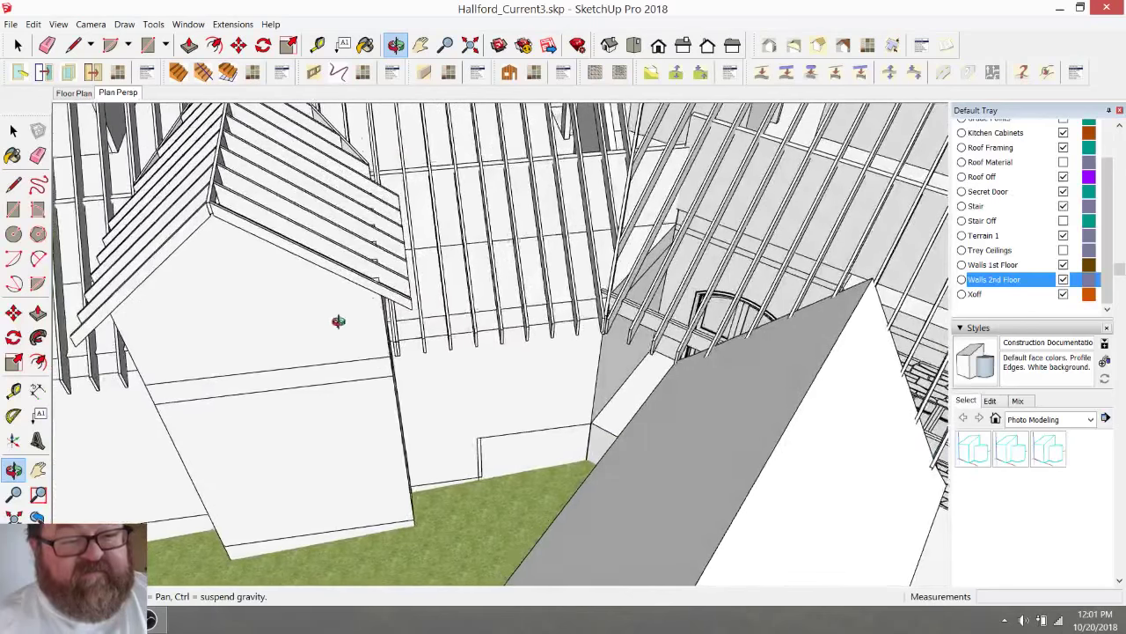
{"action": "left_click_drag", "start_coordinate": [338, 321], "coordinate": [416, 214]}
{"action": "left_click_drag", "start_coordinate": [453, 293], "coordinate": [441, 341]}
Step: Open the roof framing group for editing at the small gable dormer, with nothing inside it selected
{"action": "key", "text": "space"}
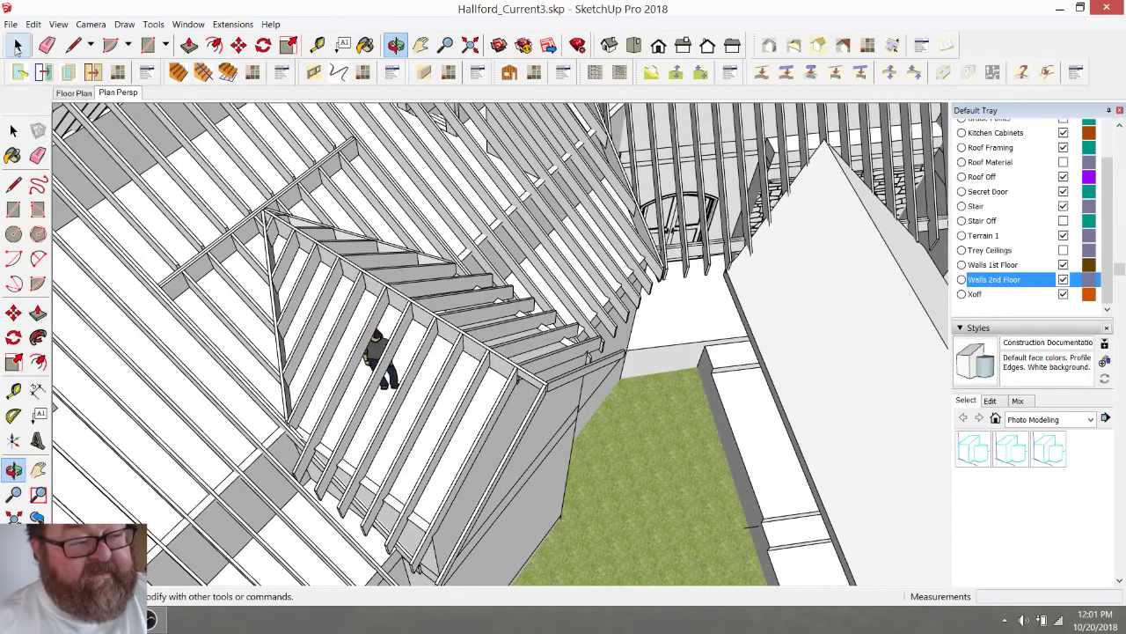
{"action": "left_click", "coordinate": [435, 324]}
{"action": "scroll", "coordinate": [432, 324], "scroll_direction": "down", "scroll_amount": 5}
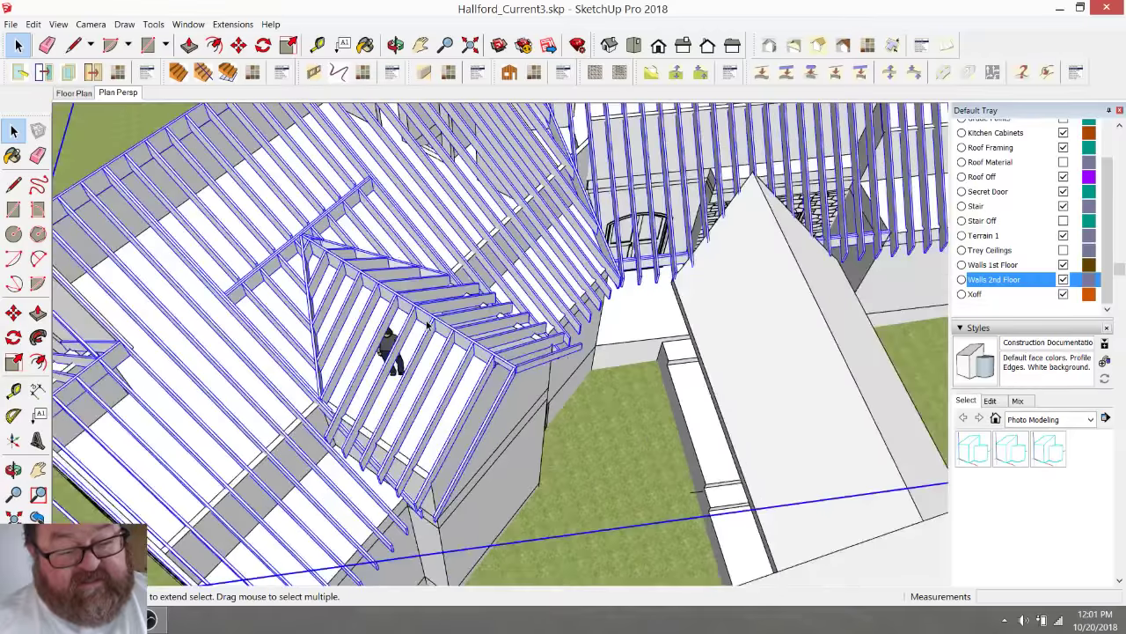
{"action": "key", "text": "ctrl+t"}
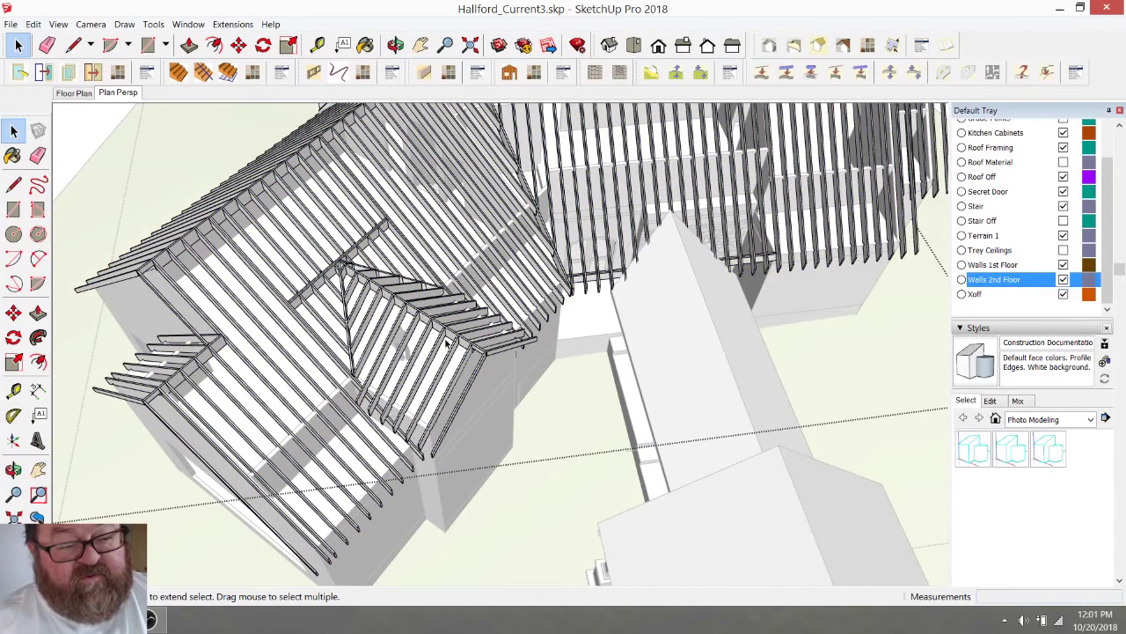
{"action": "scroll", "coordinate": [473, 394], "scroll_direction": "up", "scroll_amount": 4}
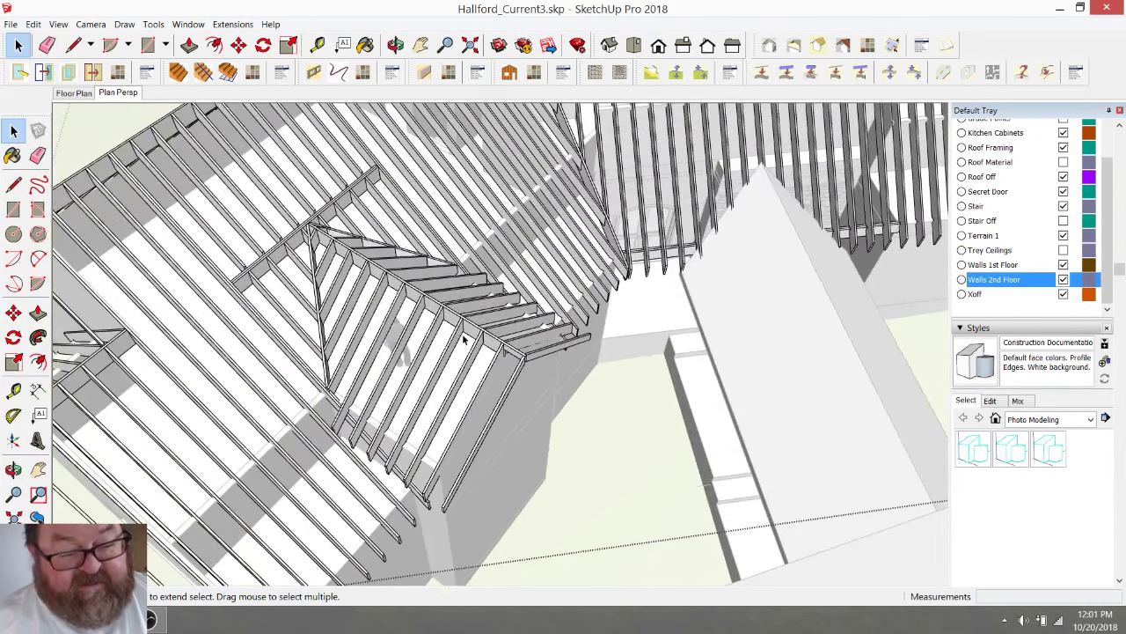
Step: Select the small gable dormer's ridge board together with most of its common rafters and delete them
{"action": "left_click", "coordinate": [463, 338]}
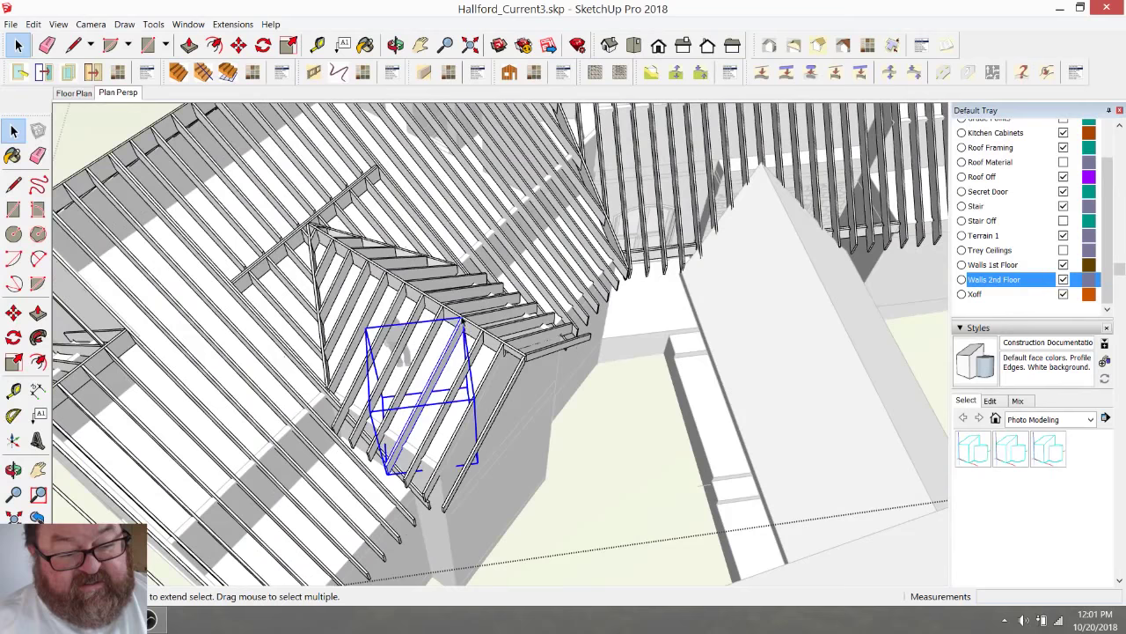
{"action": "left_click", "coordinate": [514, 357]}
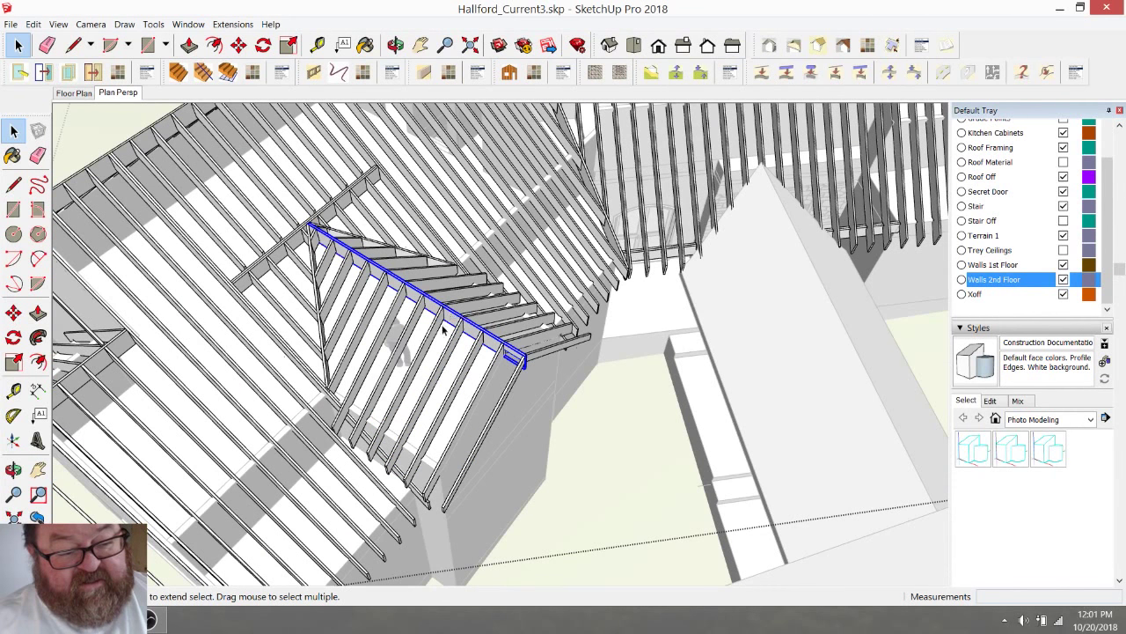
{"action": "left_click", "coordinate": [468, 359]}
{"action": "left_click", "coordinate": [514, 385]}
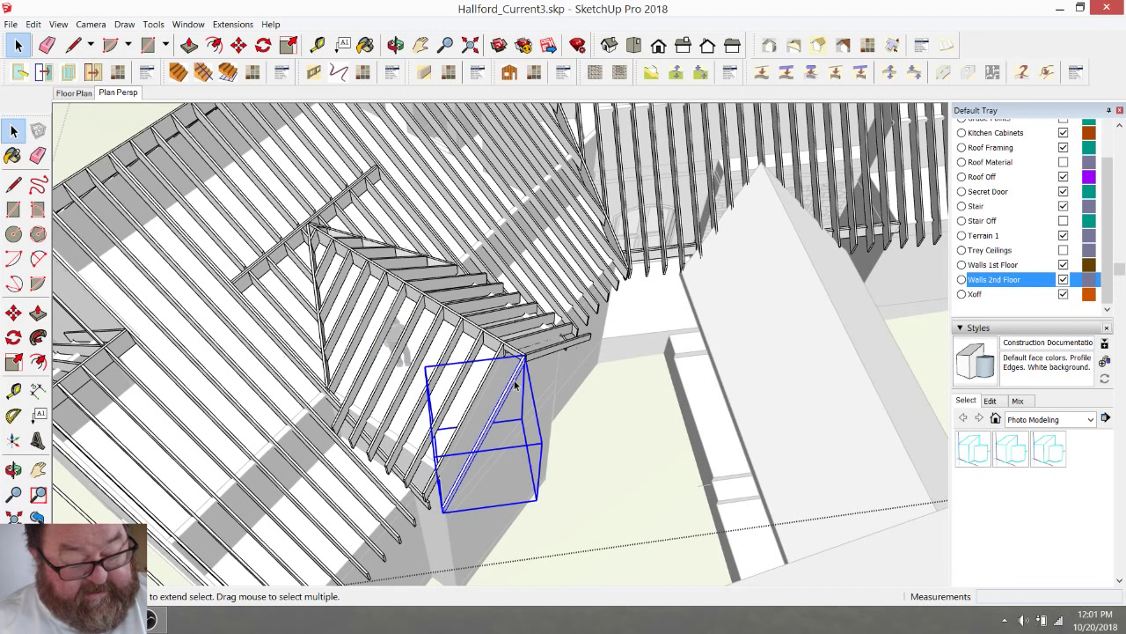
{"action": "left_click", "coordinate": [539, 354], "text": "shift"}
{"action": "left_click", "coordinate": [511, 352], "text": "shift"}
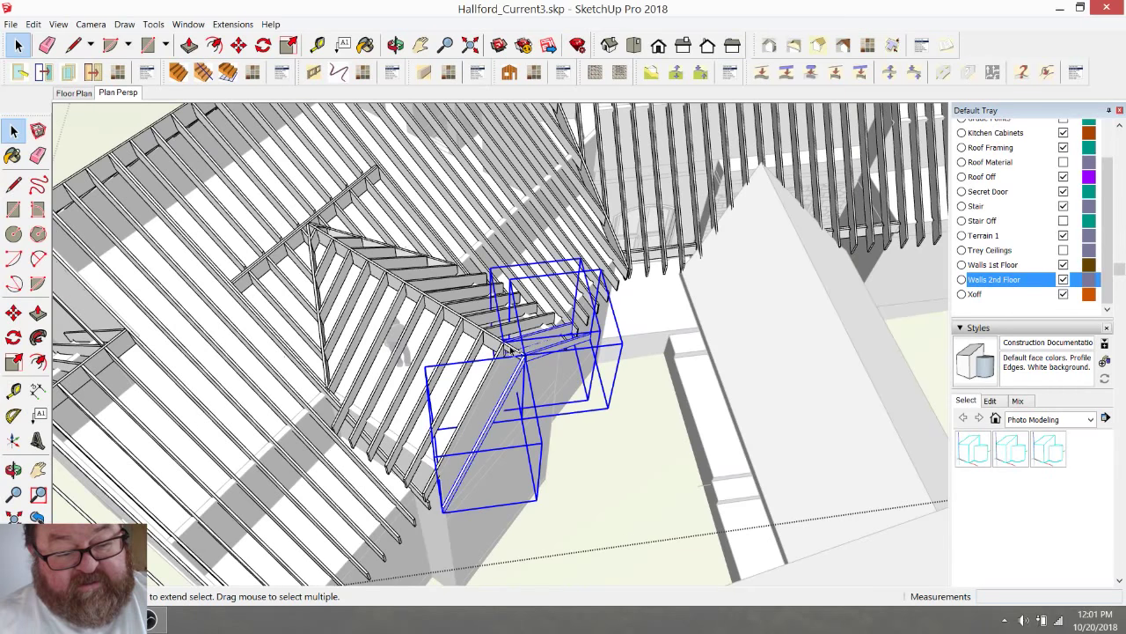
{"action": "left_click", "coordinate": [497, 356], "text": "shift"}
{"action": "left_click", "coordinate": [482, 352], "text": "shift"}
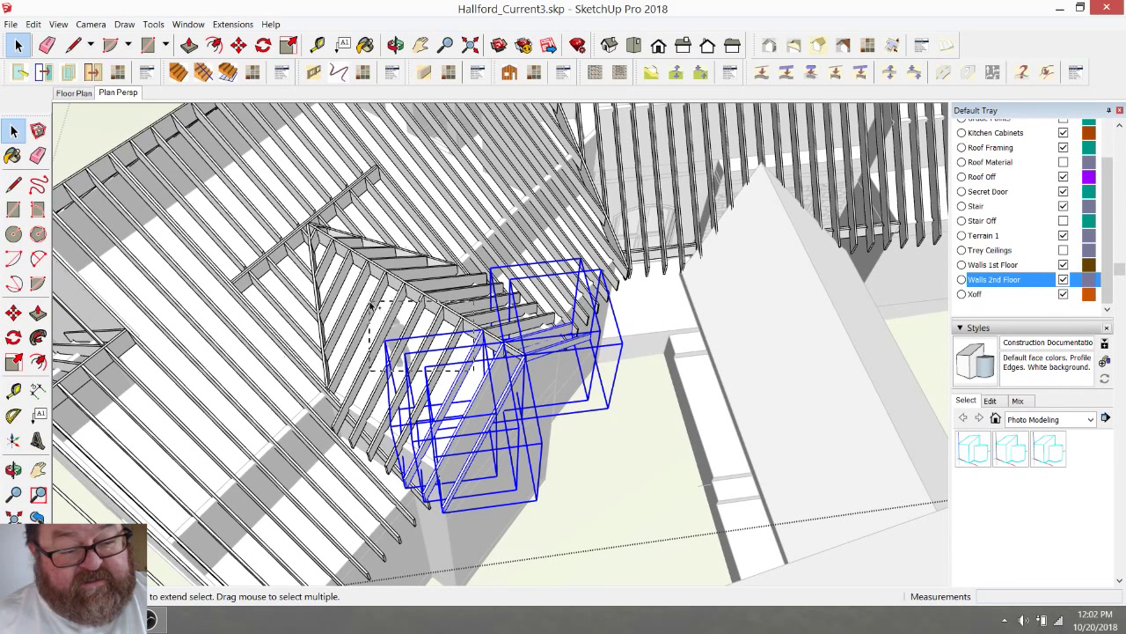
{"action": "left_click_drag", "start_coordinate": [364, 299], "coordinate": [365, 300], "text": "shift"}
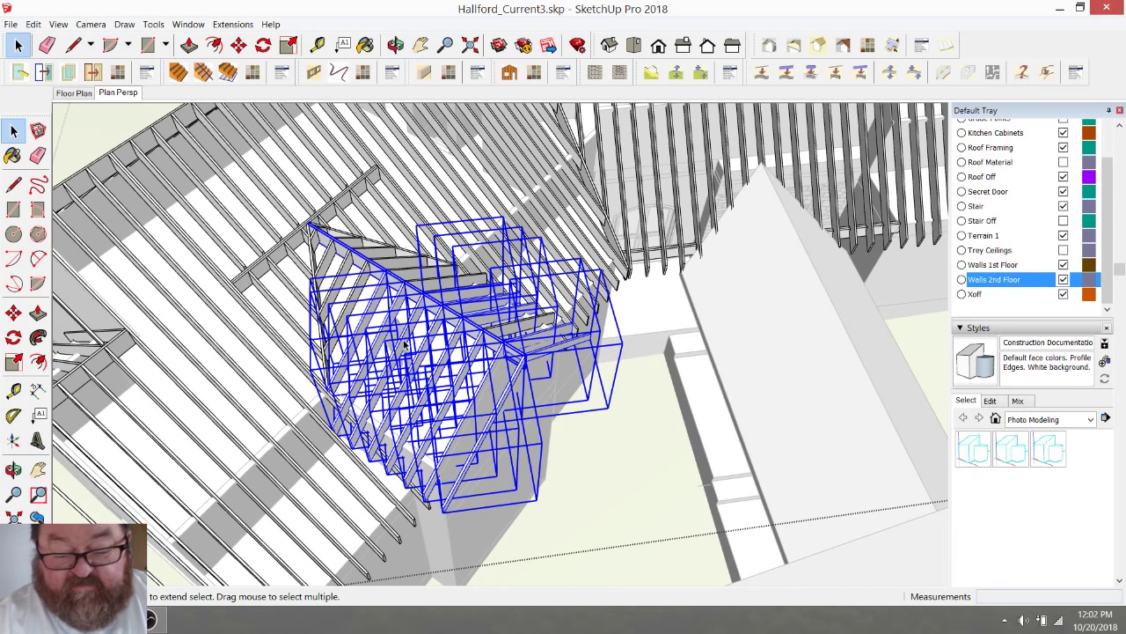
{"action": "key", "text": "Delete"}
Step: Delete the dormer's leftover common rafter, jack rafters and valley rafters, keeping the header and the cut main-roof rafters
{"action": "left_click", "coordinate": [498, 331]}
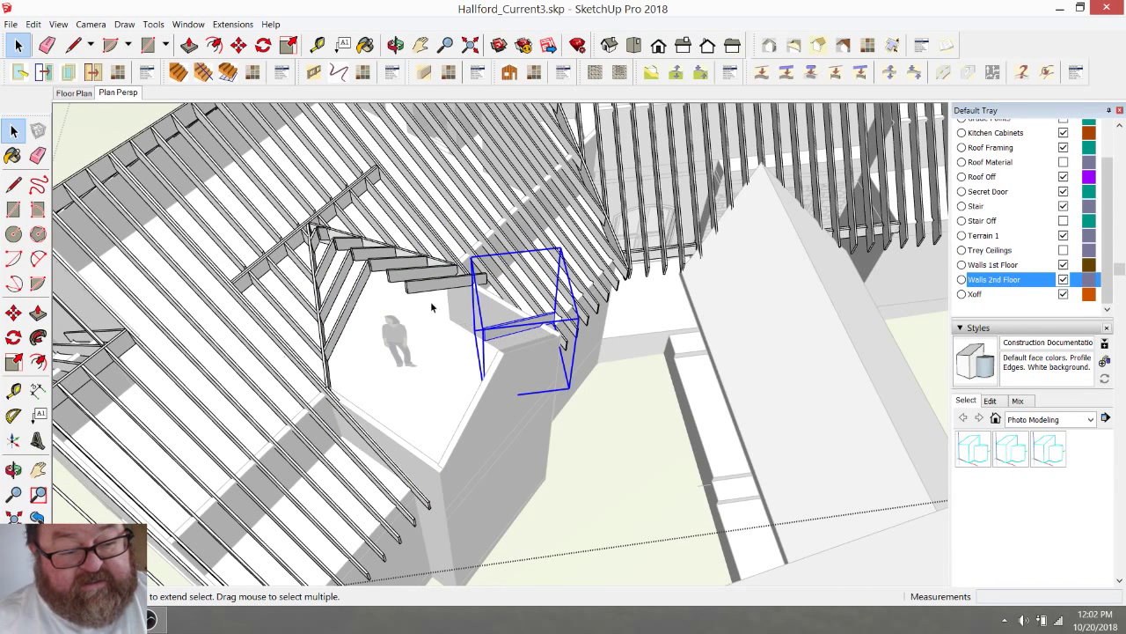
{"action": "left_click", "coordinate": [420, 295], "text": "ctrl"}
{"action": "left_click", "coordinate": [391, 274], "text": "ctrl"}
{"action": "left_click", "coordinate": [367, 264], "text": "ctrl"}
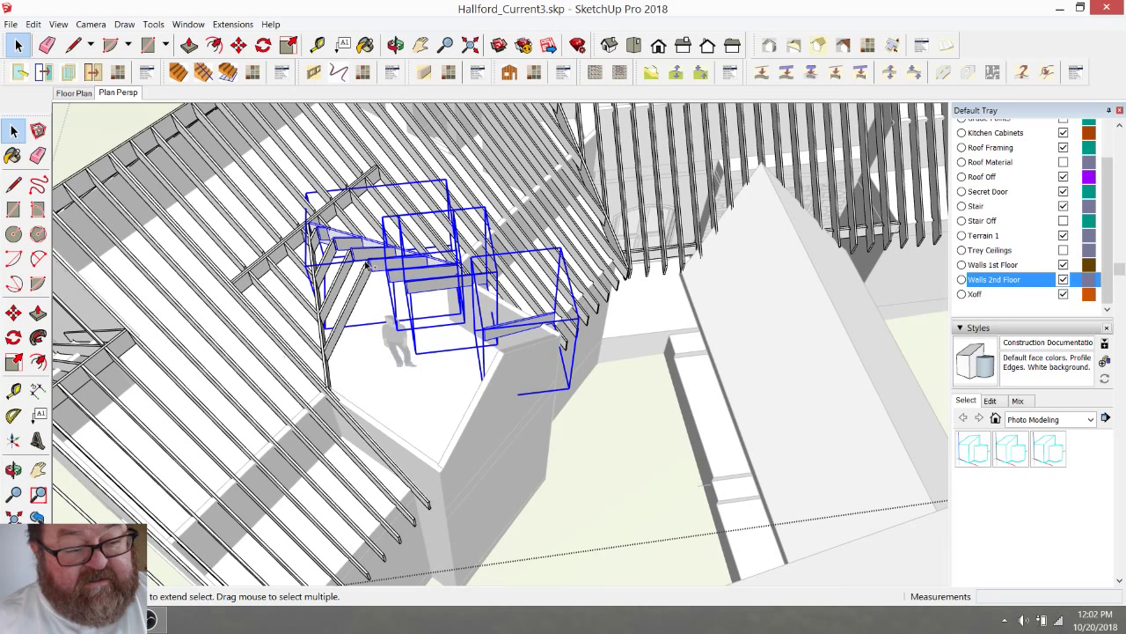
{"action": "left_click", "coordinate": [339, 278], "text": "ctrl"}
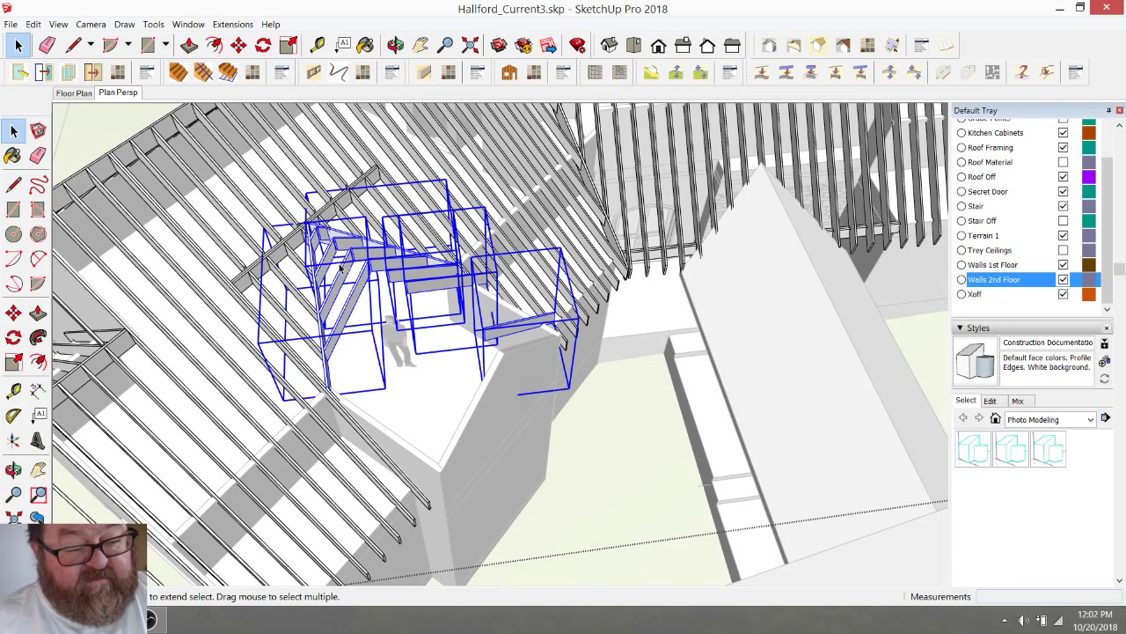
{"action": "key", "text": "Delete"}
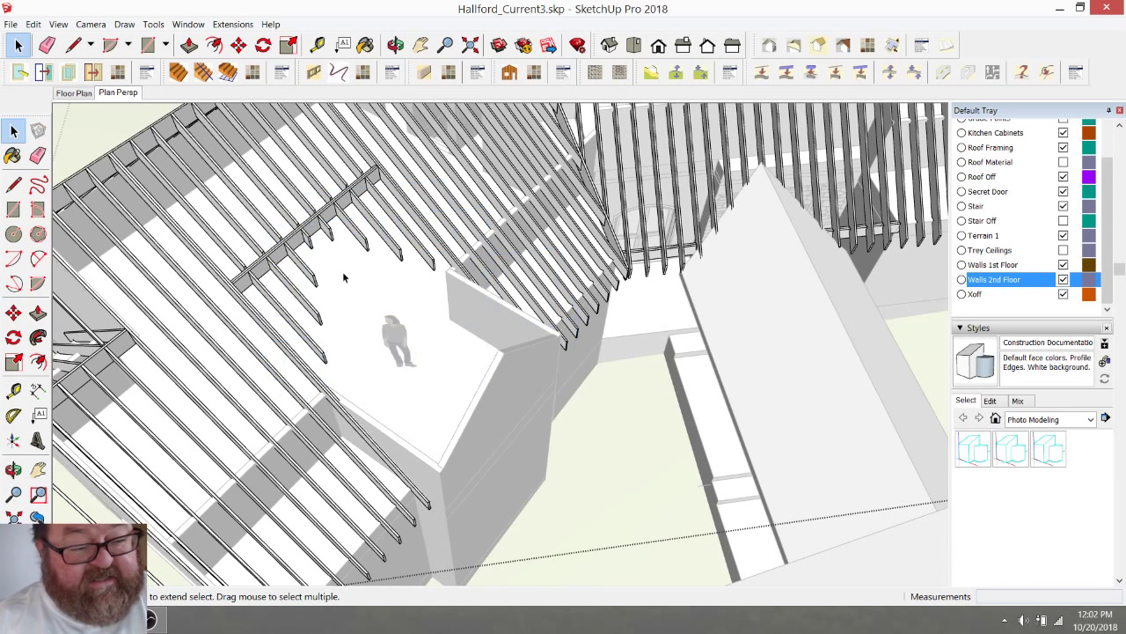
{"action": "mouse_move", "coordinate": [350, 218]}
{"action": "middle_mouse_down"}
{"action": "mouse_move", "coordinate": [440, 322]}
{"action": "mouse_move", "coordinate": [405, 337]}
{"action": "middle_mouse_up"}
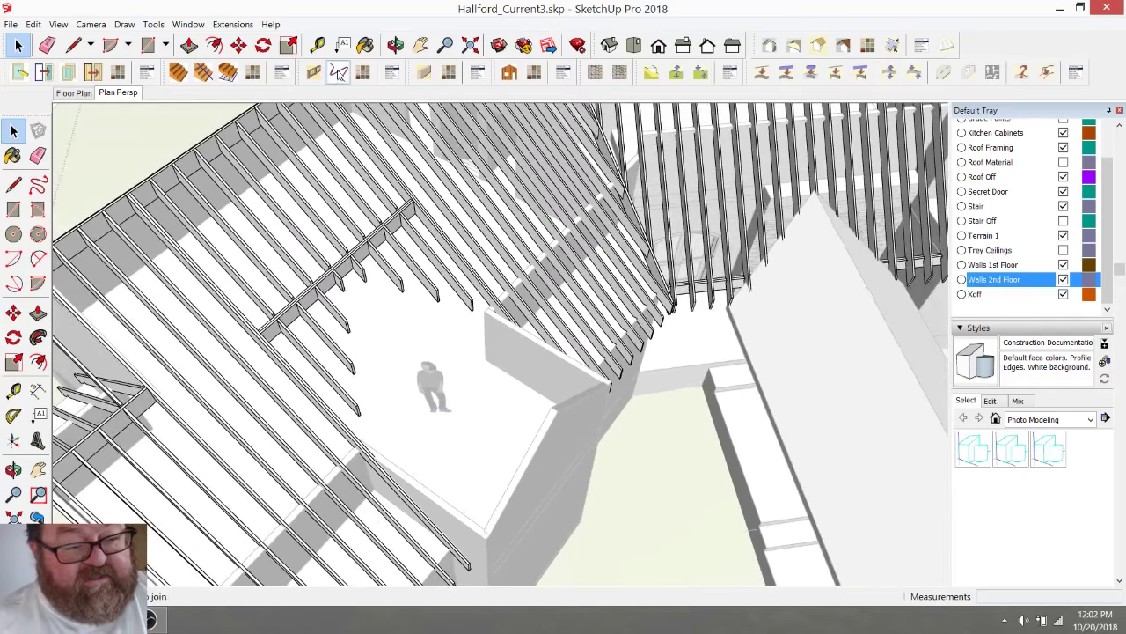
Step: Examine the doubled header and the cut main-roof rafters around the opening where the small gable dormer stood
{"action": "left_click", "coordinate": [395, 45]}
{"action": "left_click_drag", "start_coordinate": [476, 290], "coordinate": [591, 145]}
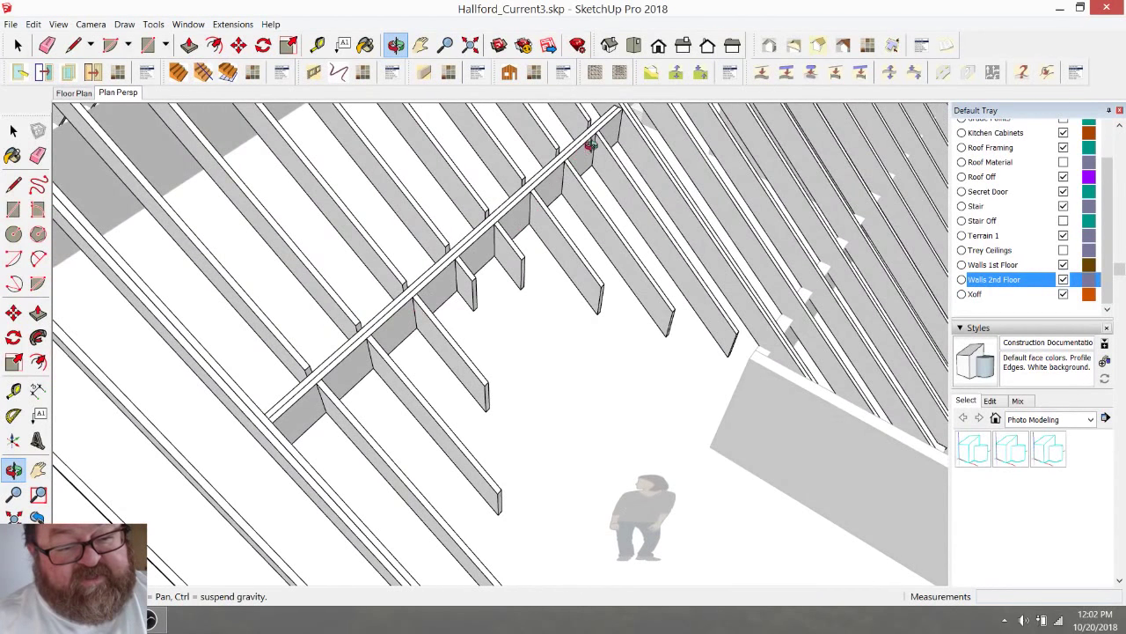
{"action": "left_click_drag", "start_coordinate": [350, 353], "coordinate": [501, 231]}
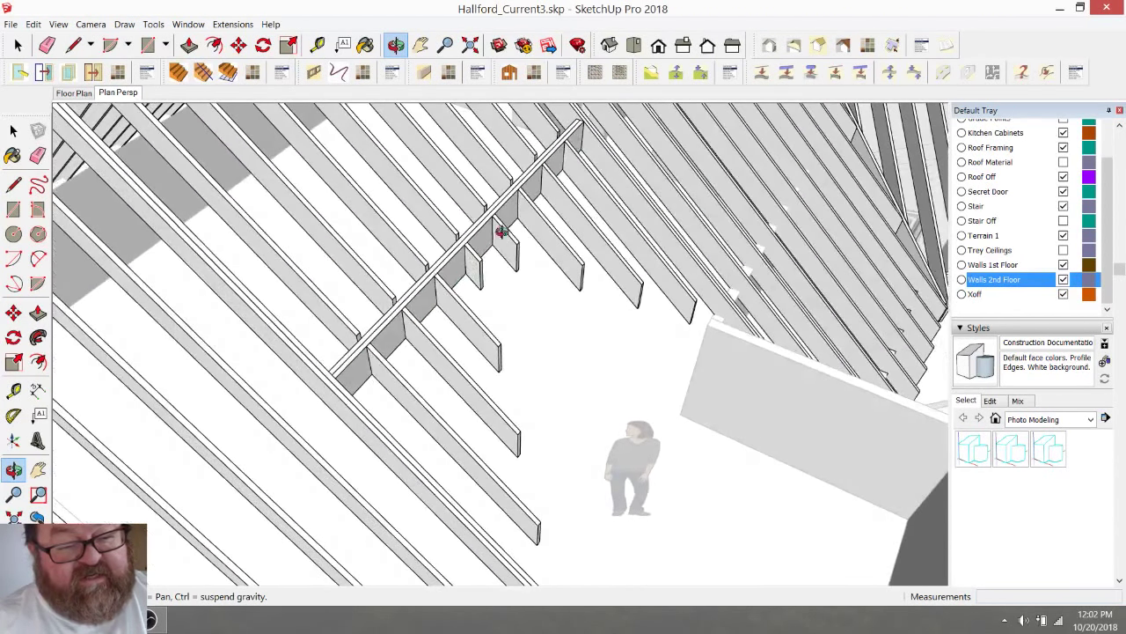
{"action": "left_click", "coordinate": [18, 45]}
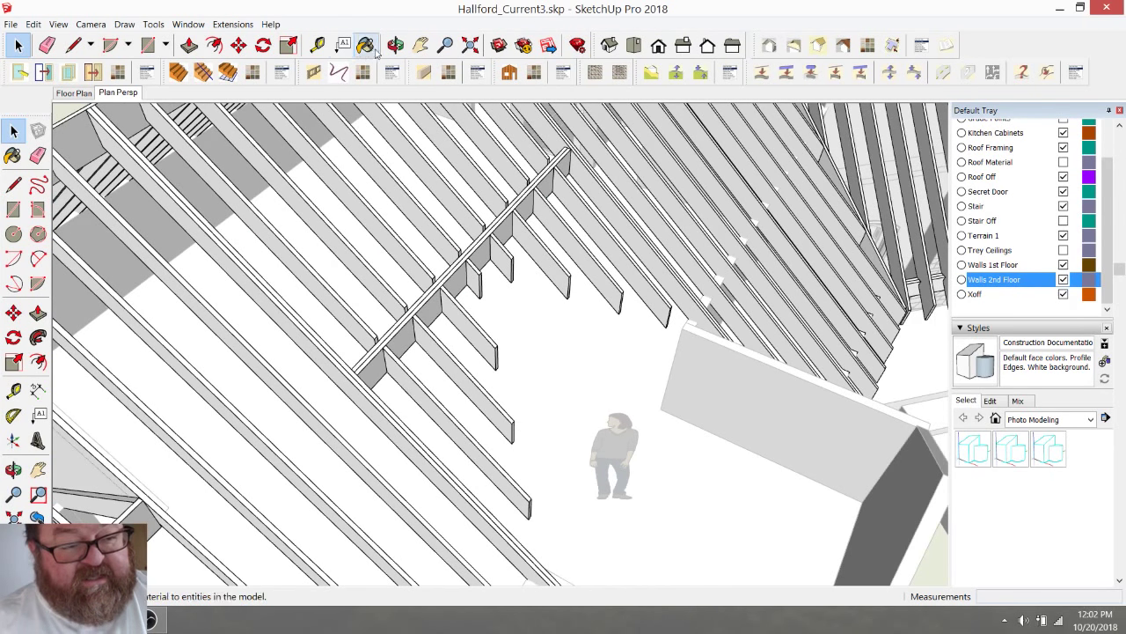
{"action": "left_click", "coordinate": [396, 44]}
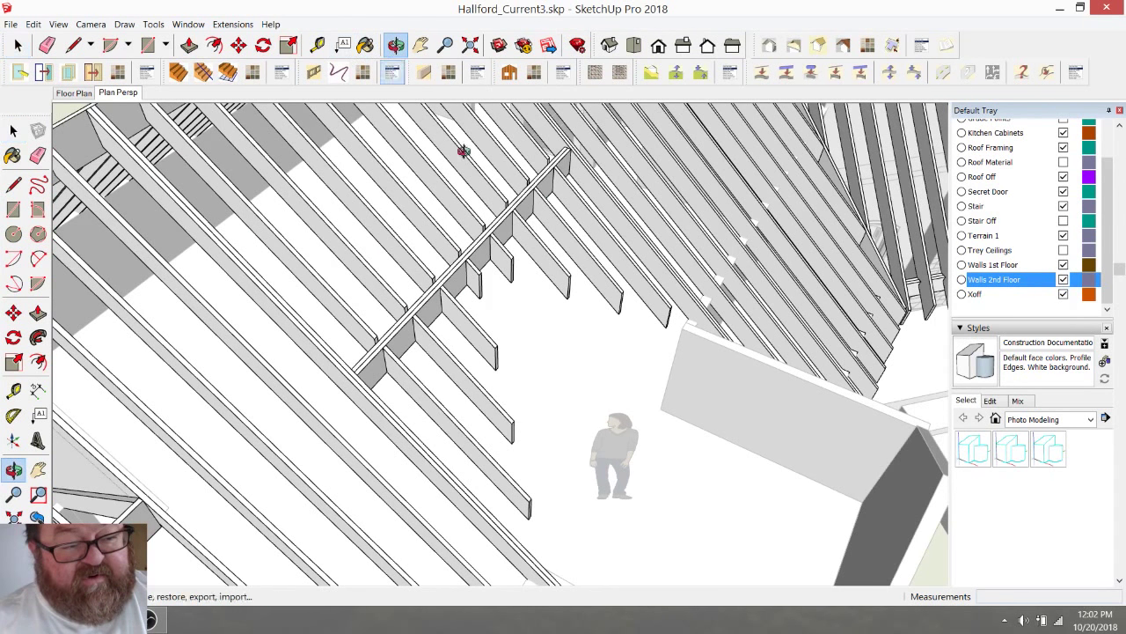
{"action": "left_click_drag", "start_coordinate": [460, 151], "coordinate": [682, 291]}
{"action": "left_click_drag", "start_coordinate": [522, 297], "coordinate": [595, 339]}
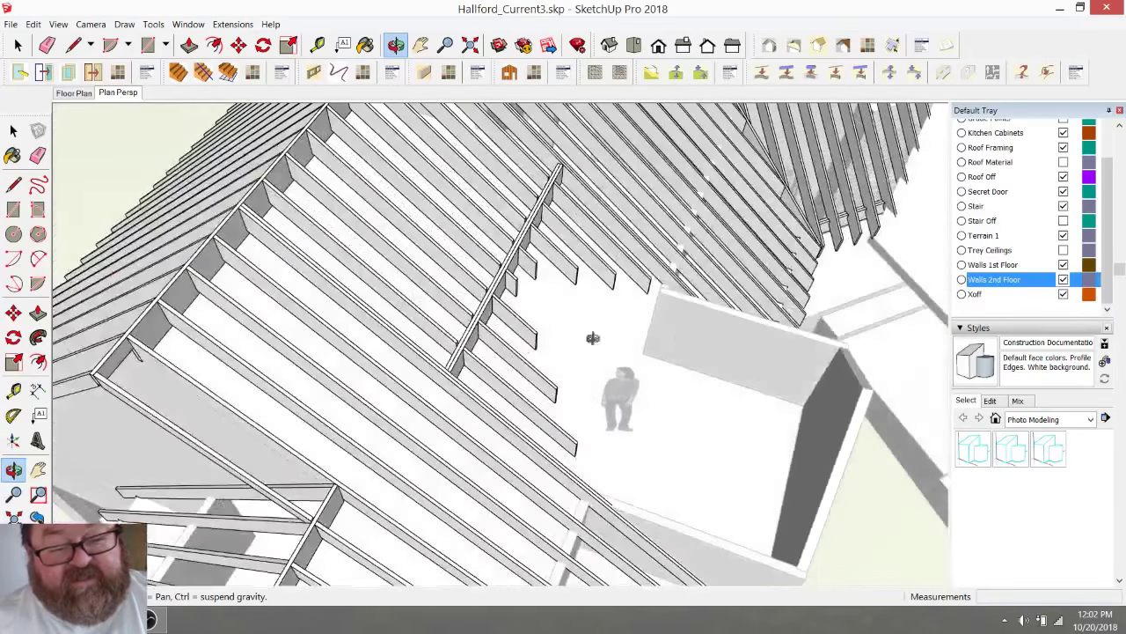
{"action": "scroll", "coordinate": [426, 393], "scroll_direction": "down", "scroll_amount": 3}
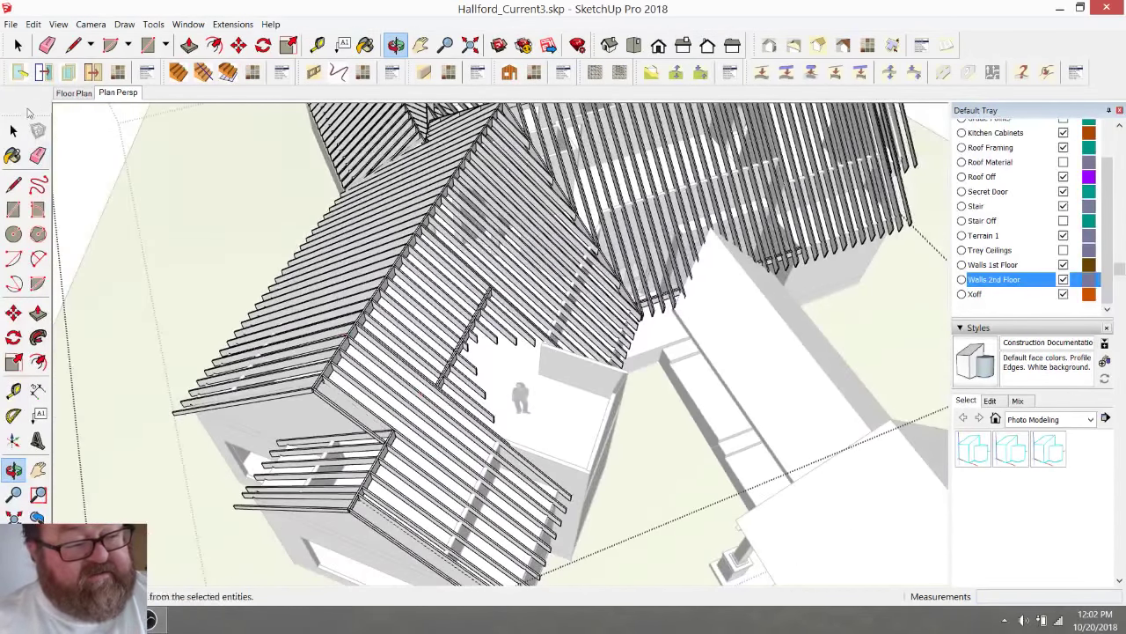
Step: Undo the deletion of the small gable dormer's ridge board, common rafters, jack rafters and valley rafters
{"action": "left_click", "coordinate": [18, 45]}
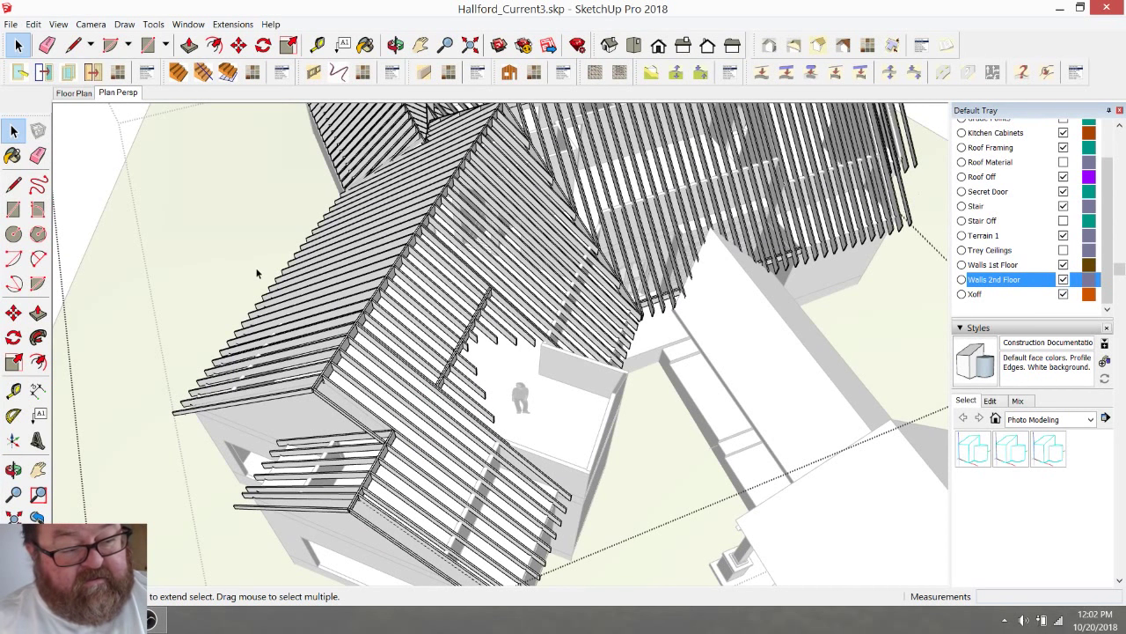
{"action": "scroll", "coordinate": [437, 405], "scroll_direction": "down", "scroll_amount": 3}
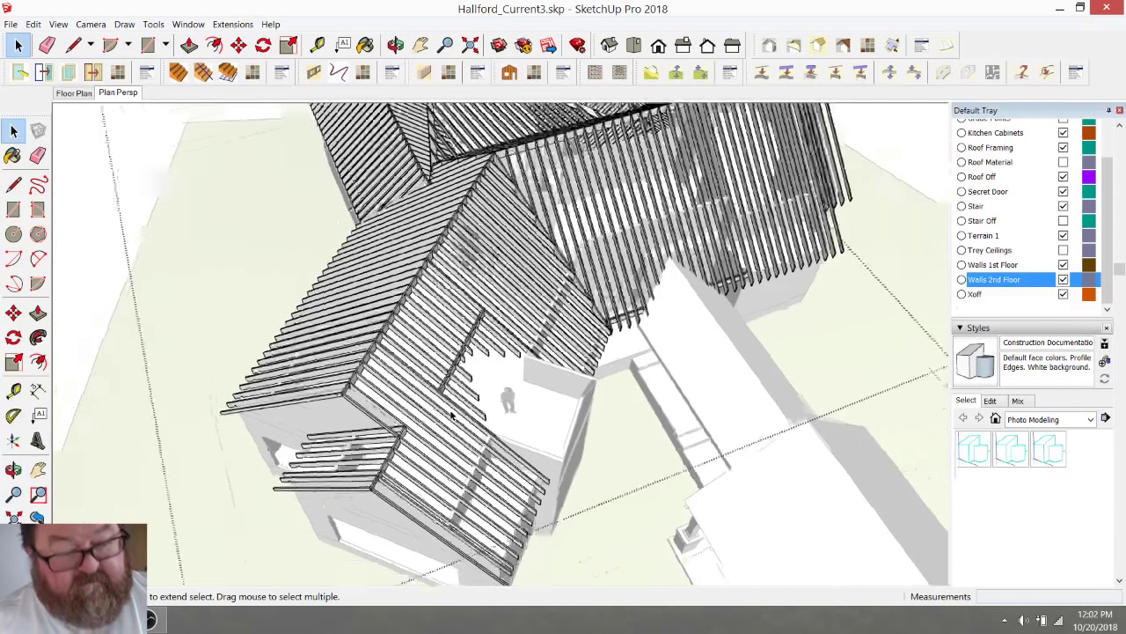
{"action": "scroll", "coordinate": [552, 447], "scroll_direction": "up", "scroll_amount": 4}
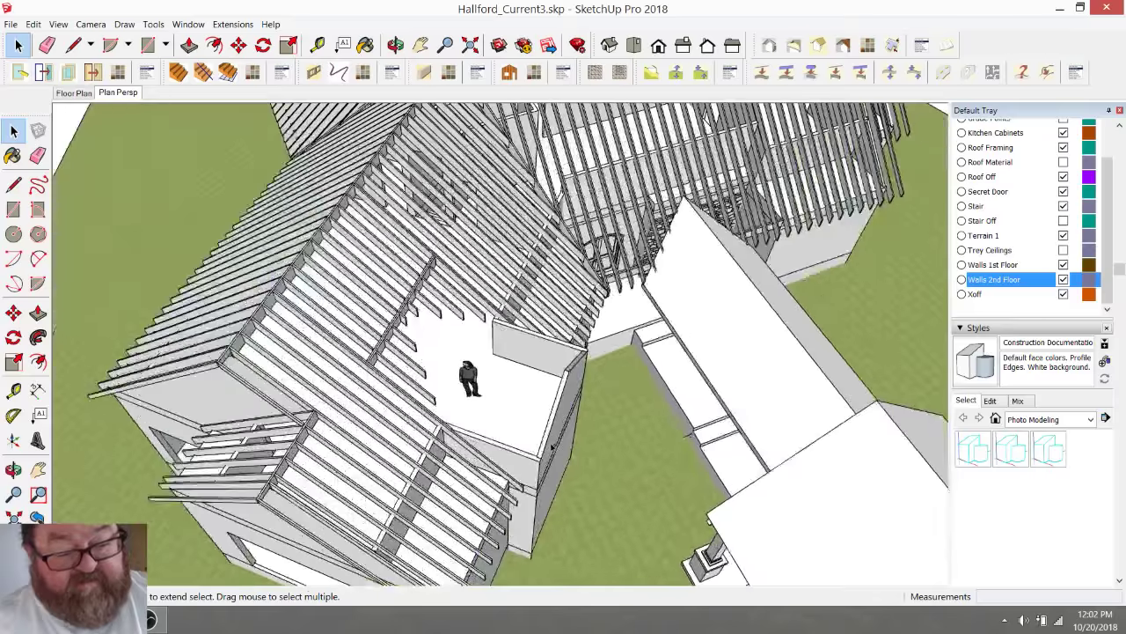
{"action": "double_click", "coordinate": [487, 416]}
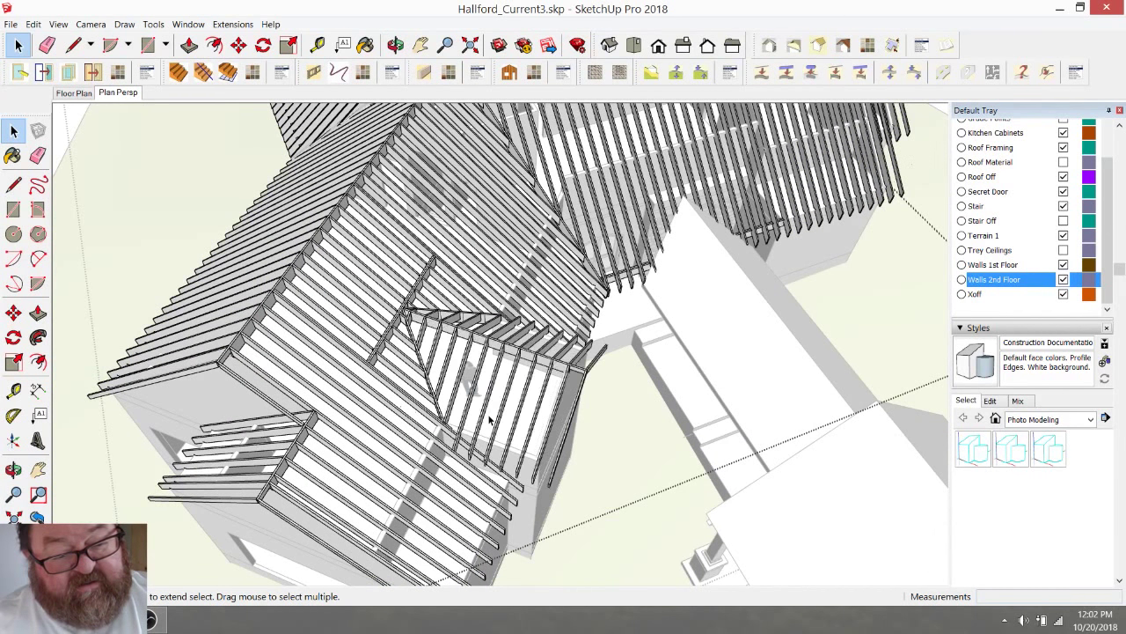
Step: Examine the small gable dormer's framing from several sides, especially where its ridge board and valley rafters meet the header
{"action": "scroll", "coordinate": [443, 364], "scroll_direction": "up", "scroll_amount": 5}
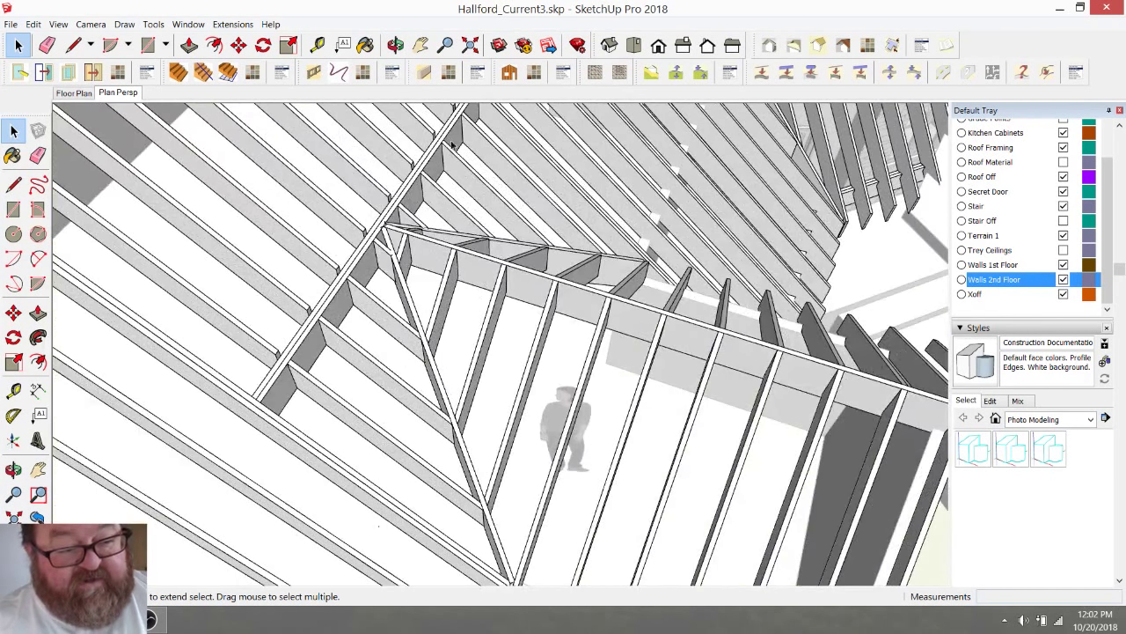
{"action": "left_click", "coordinate": [395, 45]}
{"action": "left_click_drag", "start_coordinate": [648, 322], "coordinate": [453, 419]}
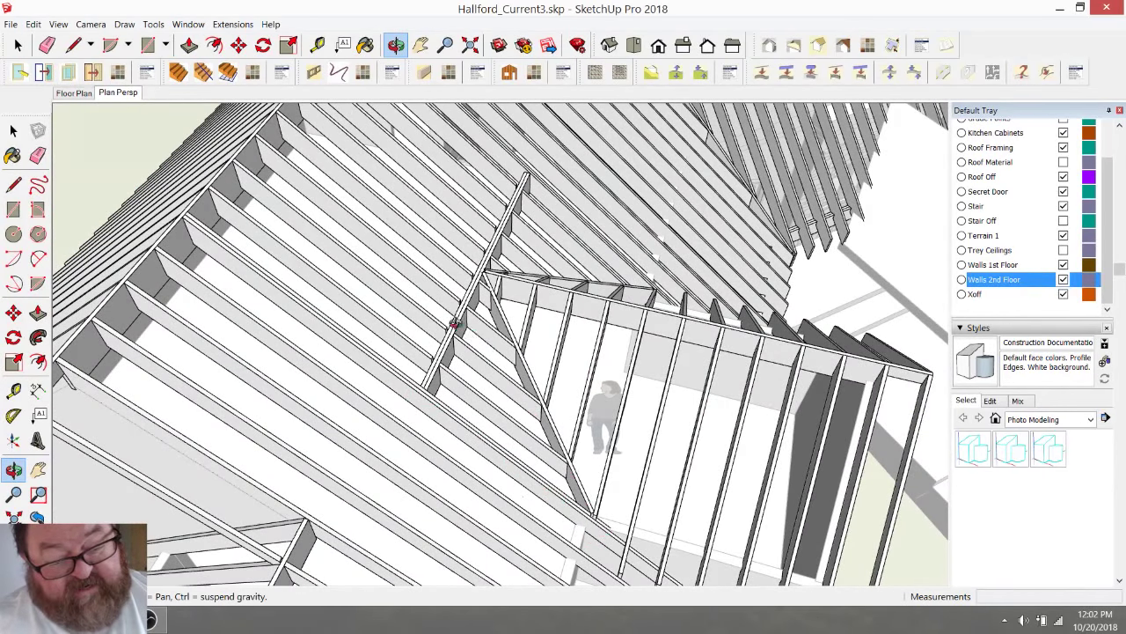
{"action": "left_click_drag", "start_coordinate": [454, 324], "coordinate": [424, 414]}
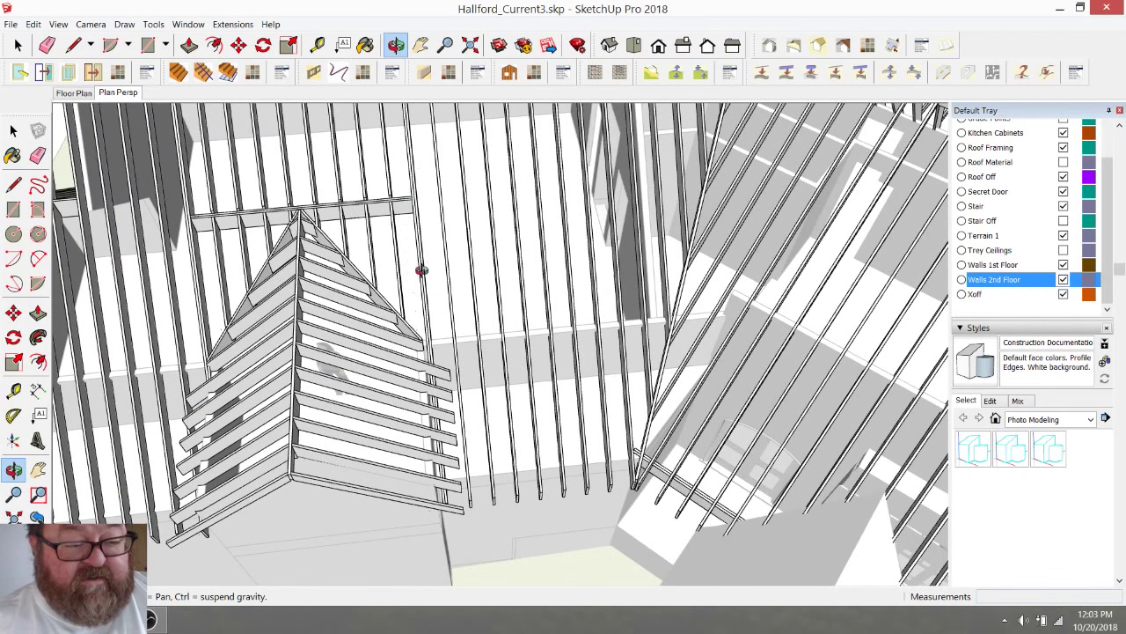
{"action": "left_click_drag", "start_coordinate": [421, 270], "coordinate": [588, 334]}
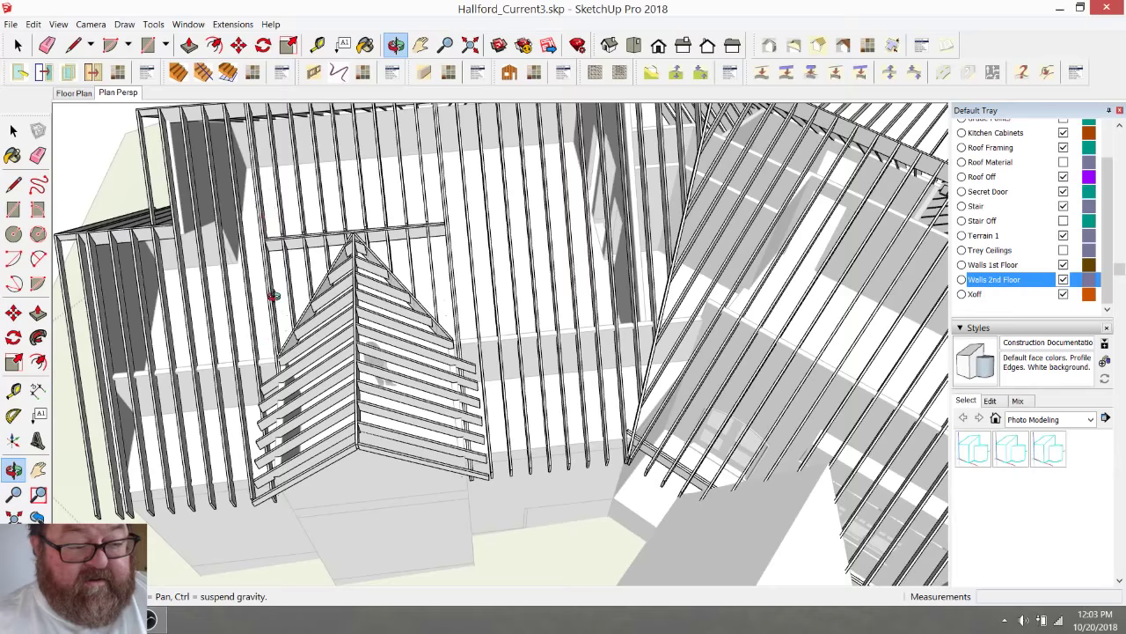
{"action": "left_click_drag", "start_coordinate": [274, 296], "coordinate": [458, 259]}
{"action": "scroll", "coordinate": [444, 251], "scroll_direction": "up", "scroll_amount": 5}
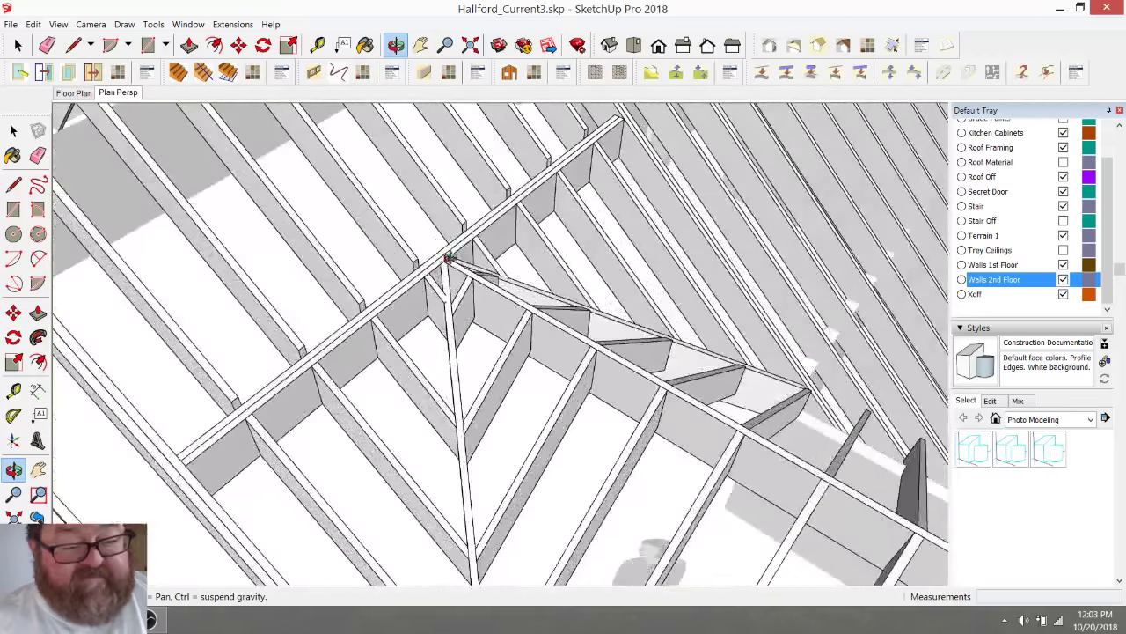
{"action": "left_click_drag", "start_coordinate": [540, 367], "coordinate": [623, 346]}
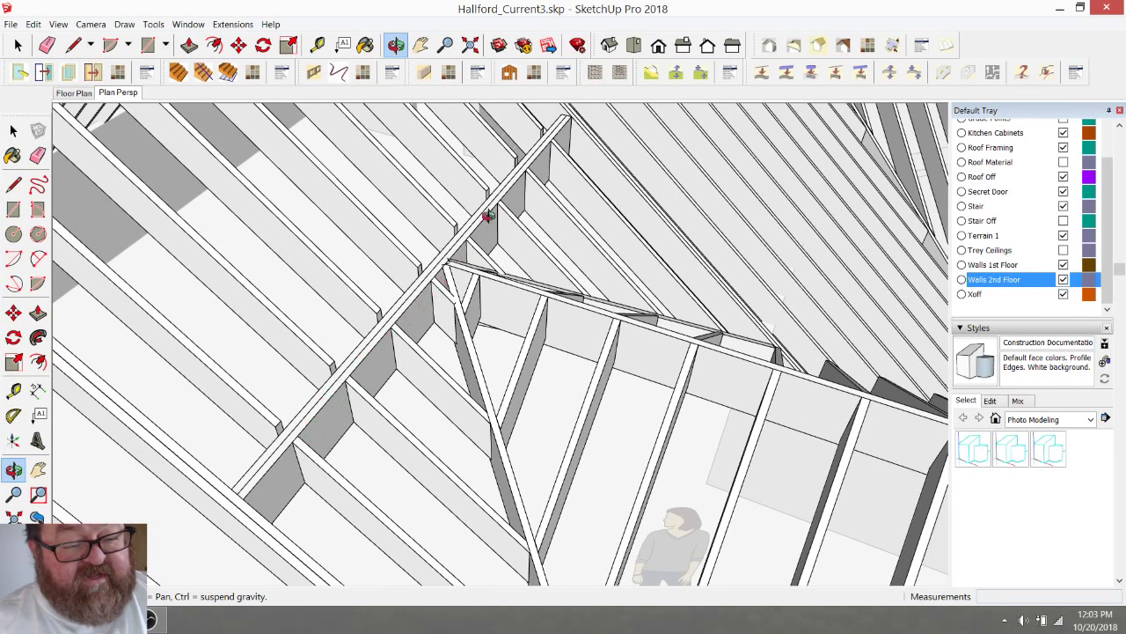
{"action": "scroll", "coordinate": [459, 290], "scroll_direction": "up", "scroll_amount": 4}
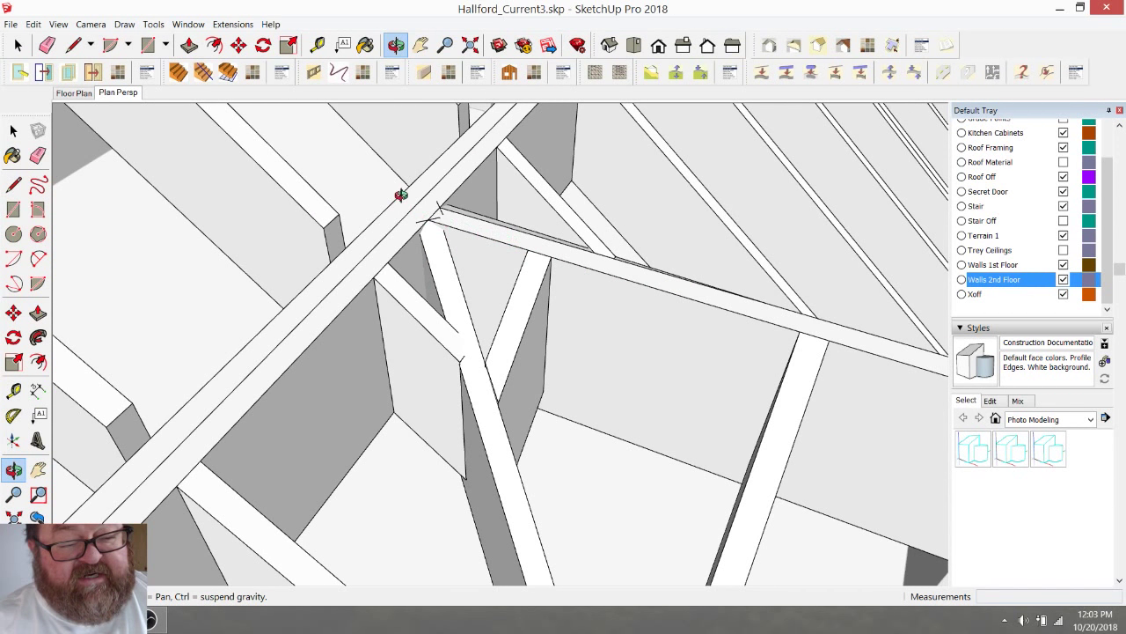
{"action": "scroll", "coordinate": [400, 195], "scroll_direction": "down", "scroll_amount": 5}
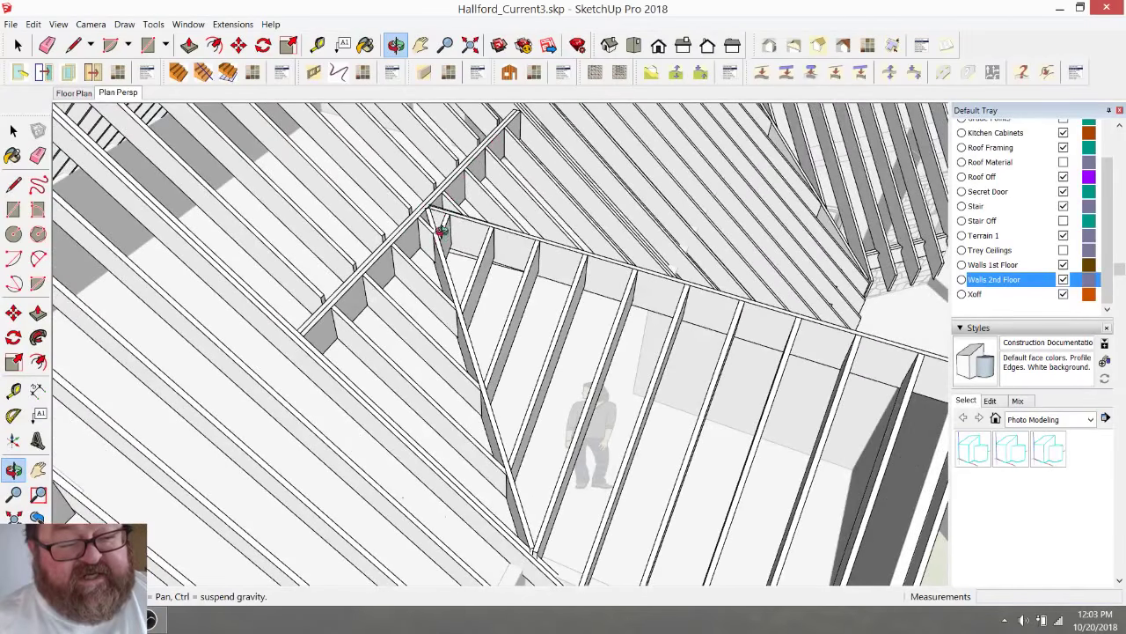
{"action": "left_click_drag", "start_coordinate": [511, 436], "coordinate": [439, 227]}
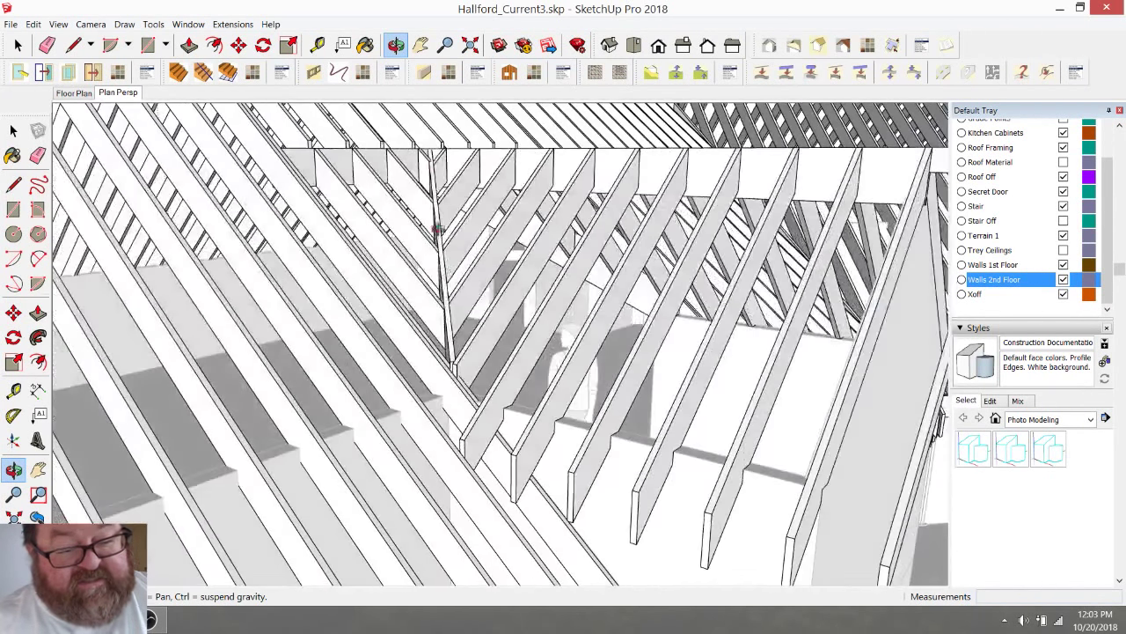
{"action": "left_click_drag", "start_coordinate": [536, 261], "coordinate": [363, 280]}
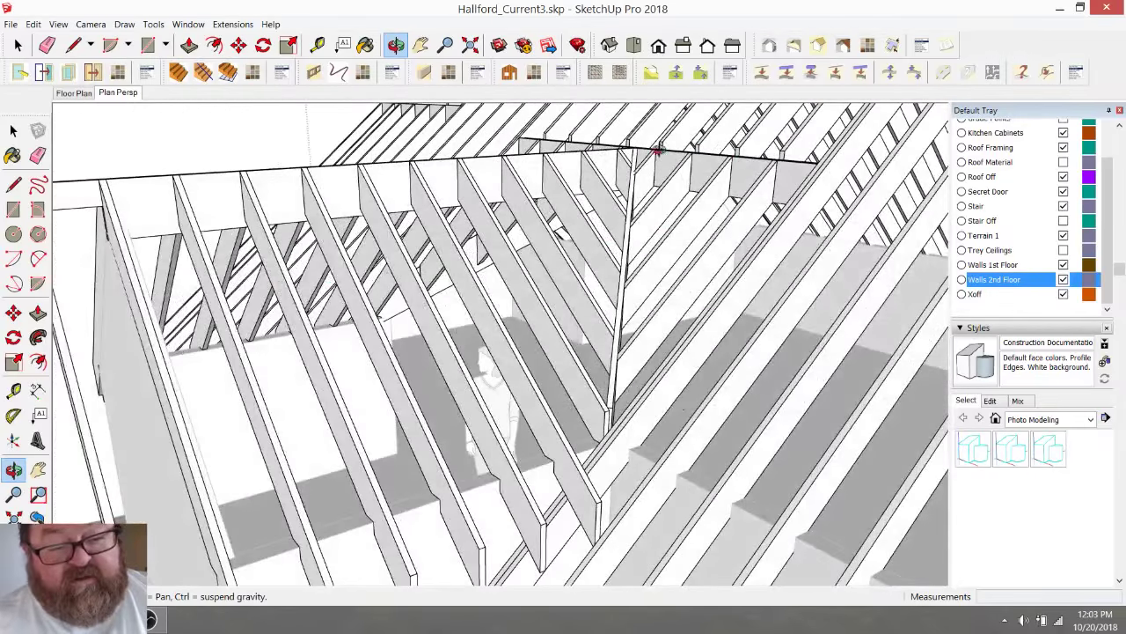
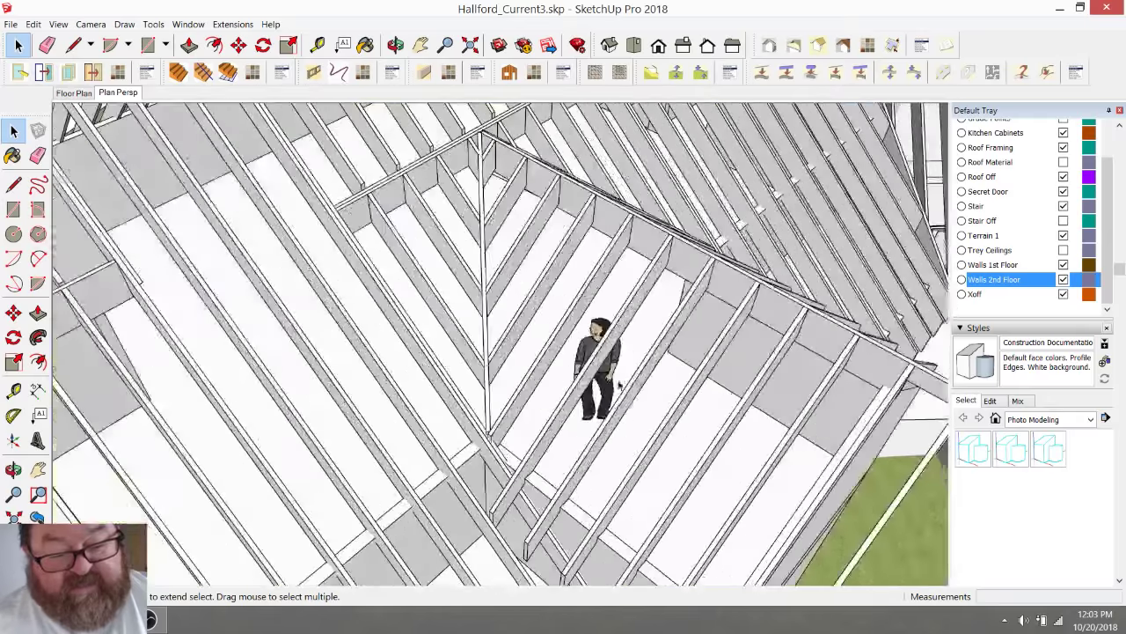
Step: Open the roof framing group at the small gable dormer and delete both boards of the doubled header at its peak
{"action": "left_click", "coordinate": [395, 45]}
{"action": "left_click_drag", "start_coordinate": [792, 150], "coordinate": [542, 298]}
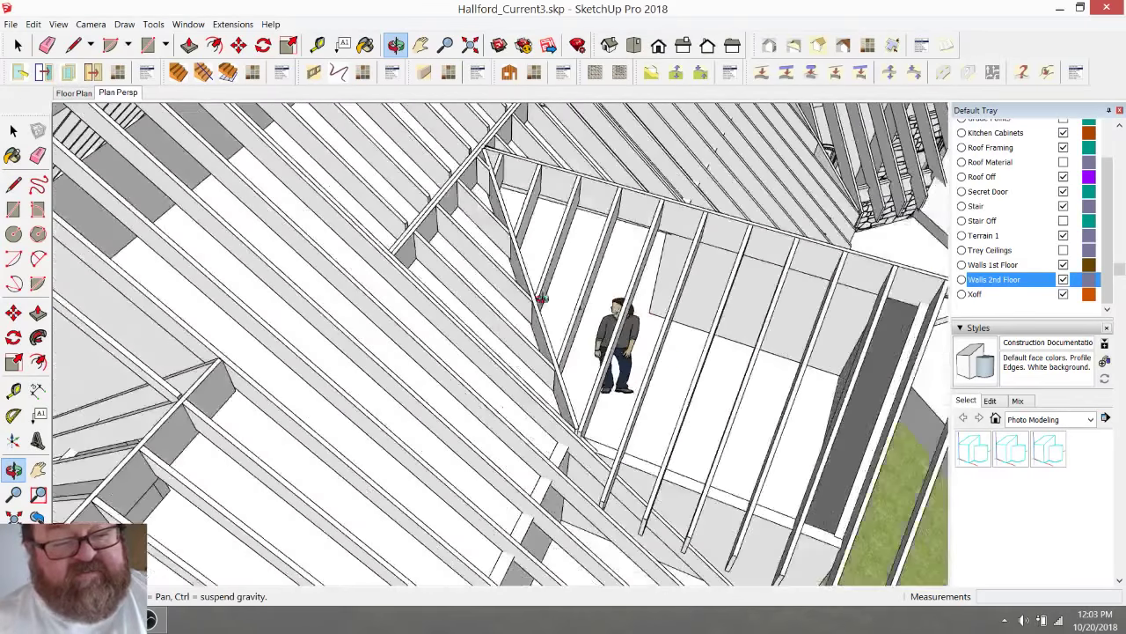
{"action": "left_click_drag", "start_coordinate": [513, 242], "coordinate": [524, 264]}
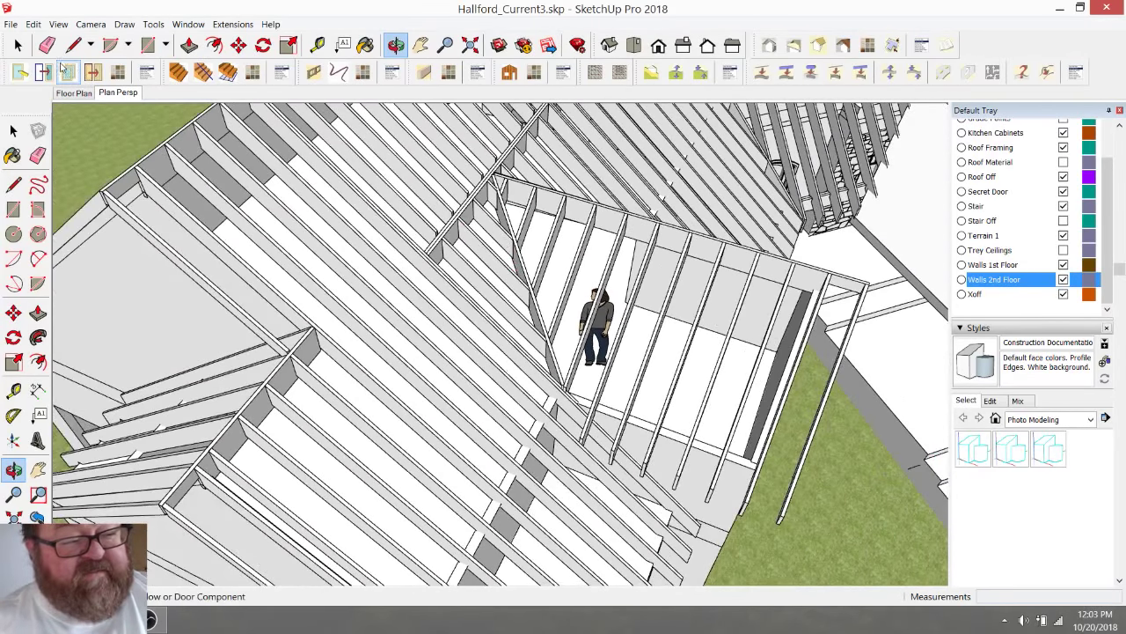
{"action": "left_click", "coordinate": [17, 45]}
{"action": "scroll", "coordinate": [641, 229], "scroll_direction": "up", "scroll_amount": 2}
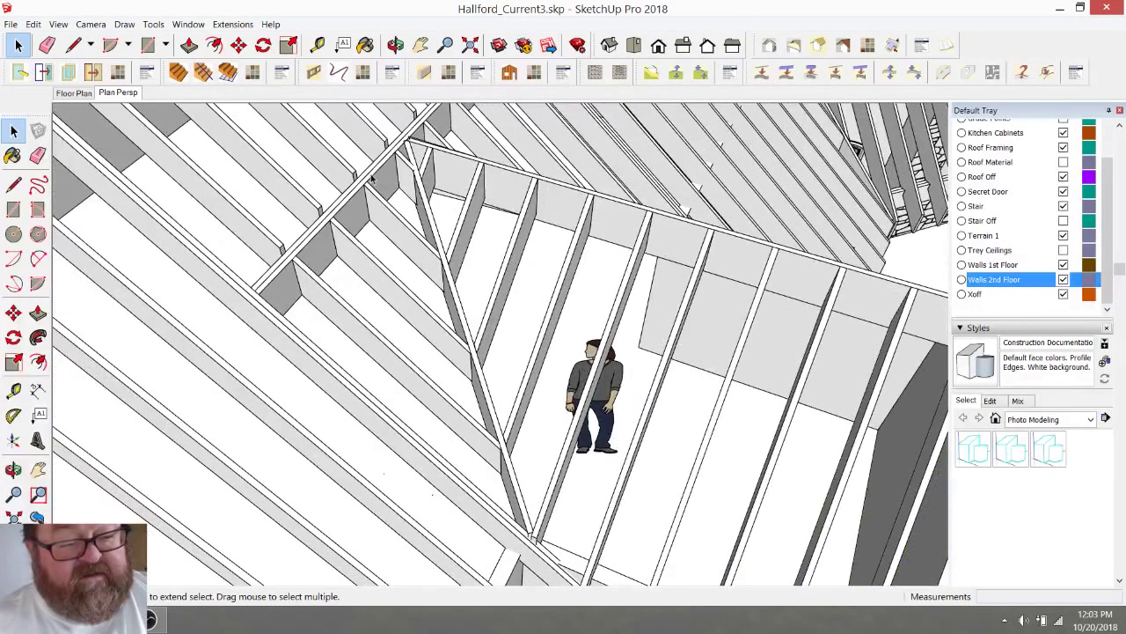
{"action": "double_click", "coordinate": [371, 176]}
{"action": "left_click", "coordinate": [372, 176]}
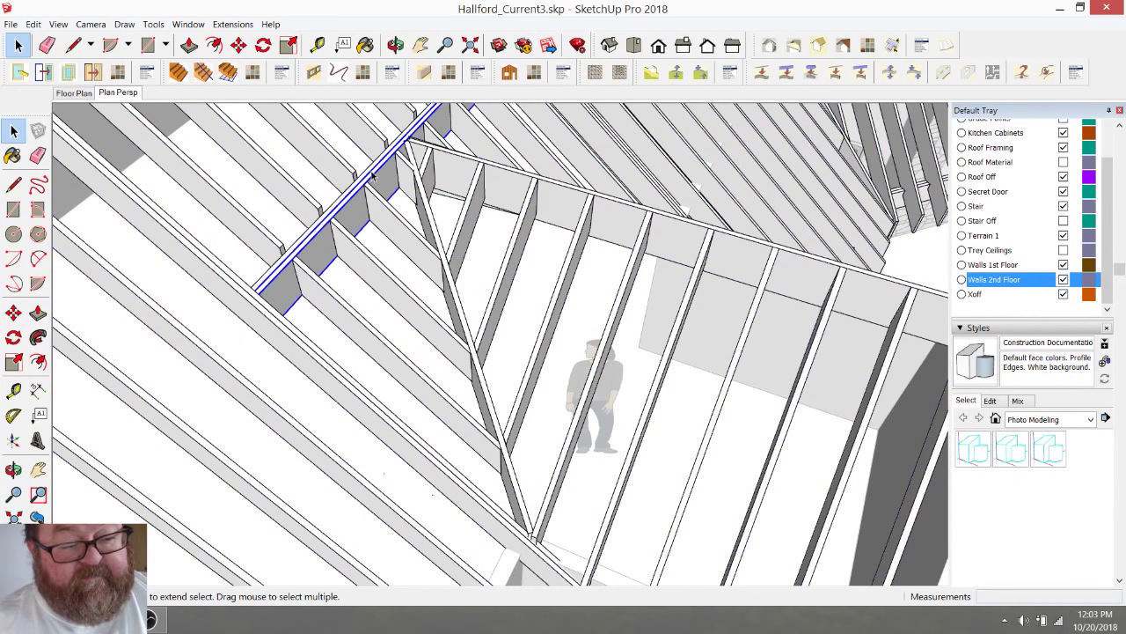
{"action": "key", "text": "Delete"}
{"action": "left_click", "coordinate": [372, 176]}
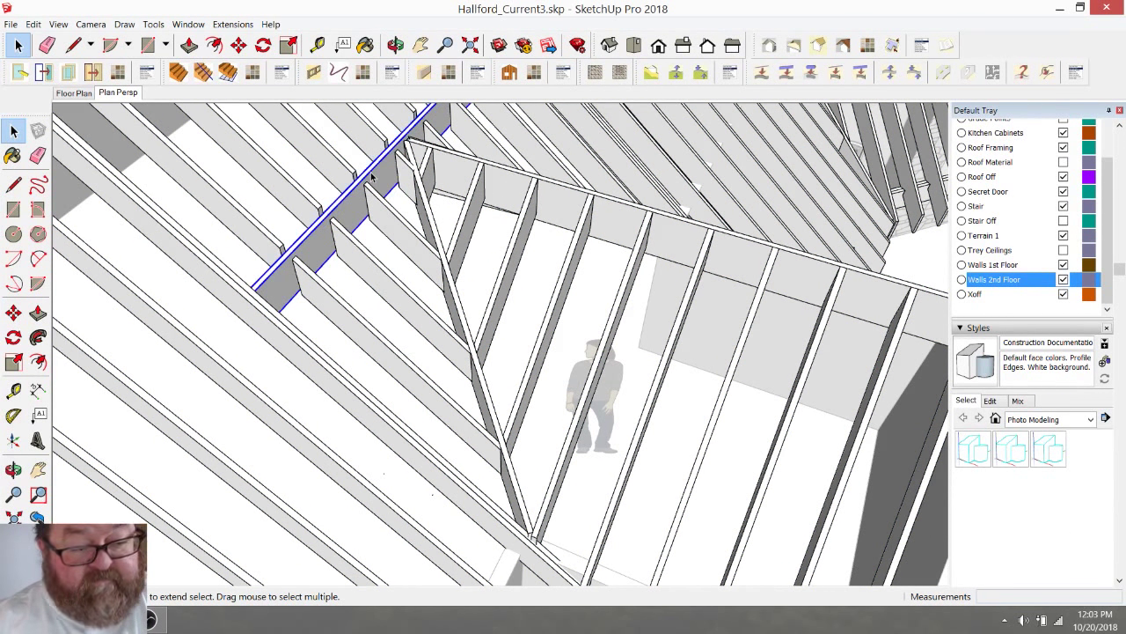
{"action": "key", "text": "Delete"}
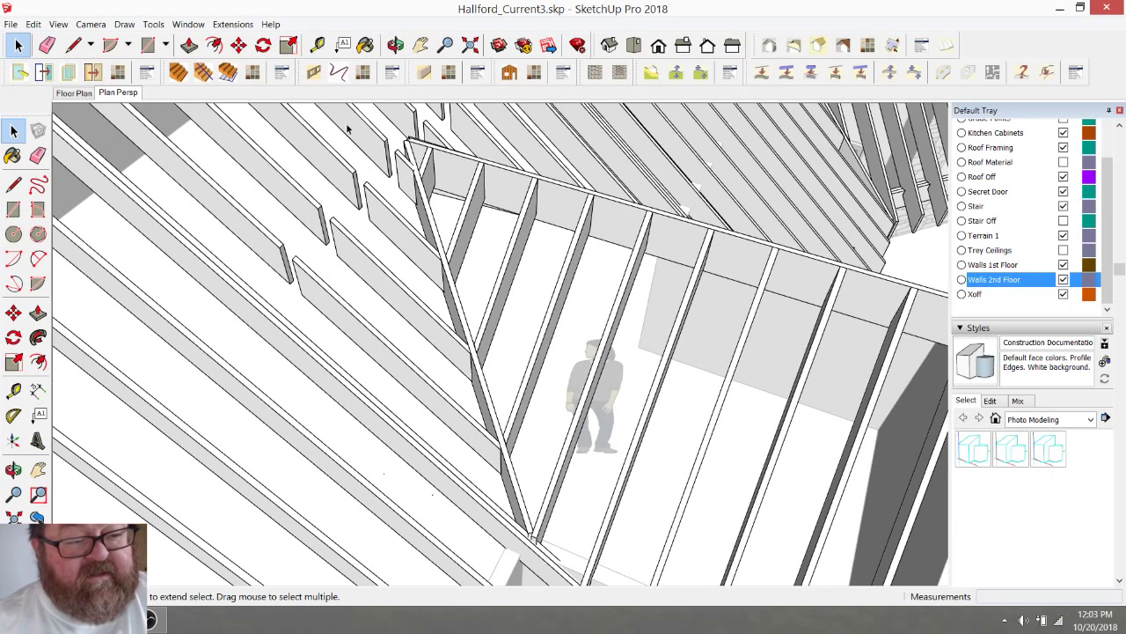
Step: Examine the small dormer's peak without its header, and the full-length valley where the two larger roof wings meet, from ridge to eave
{"action": "left_click", "coordinate": [398, 48]}
{"action": "left_click_drag", "start_coordinate": [448, 201], "coordinate": [467, 264]}
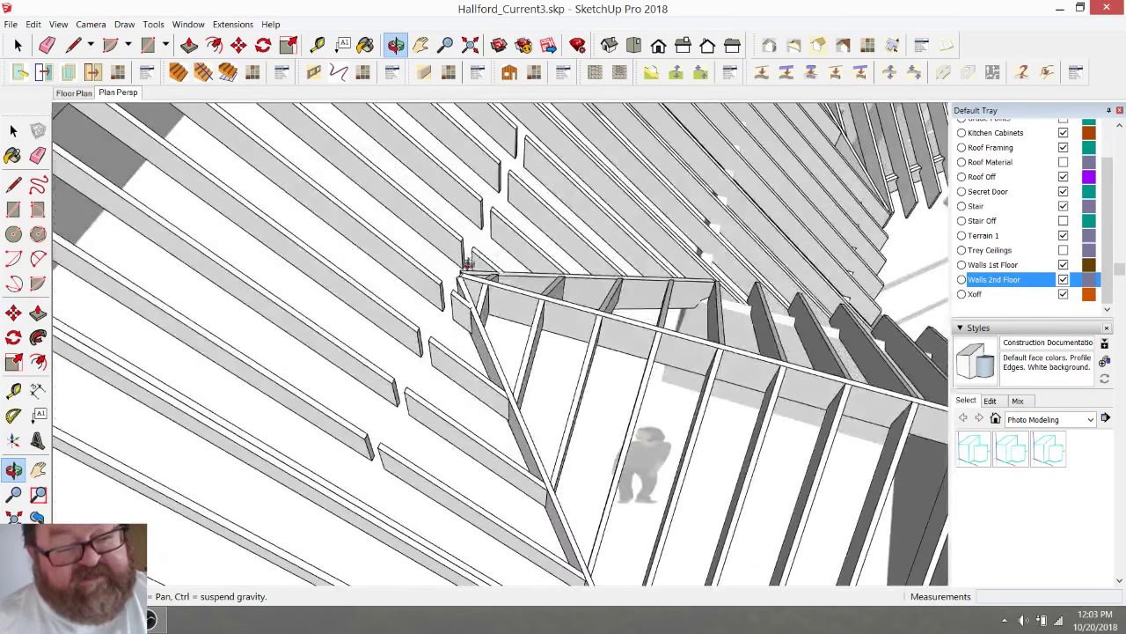
{"action": "left_click_drag", "start_coordinate": [485, 391], "coordinate": [439, 280]}
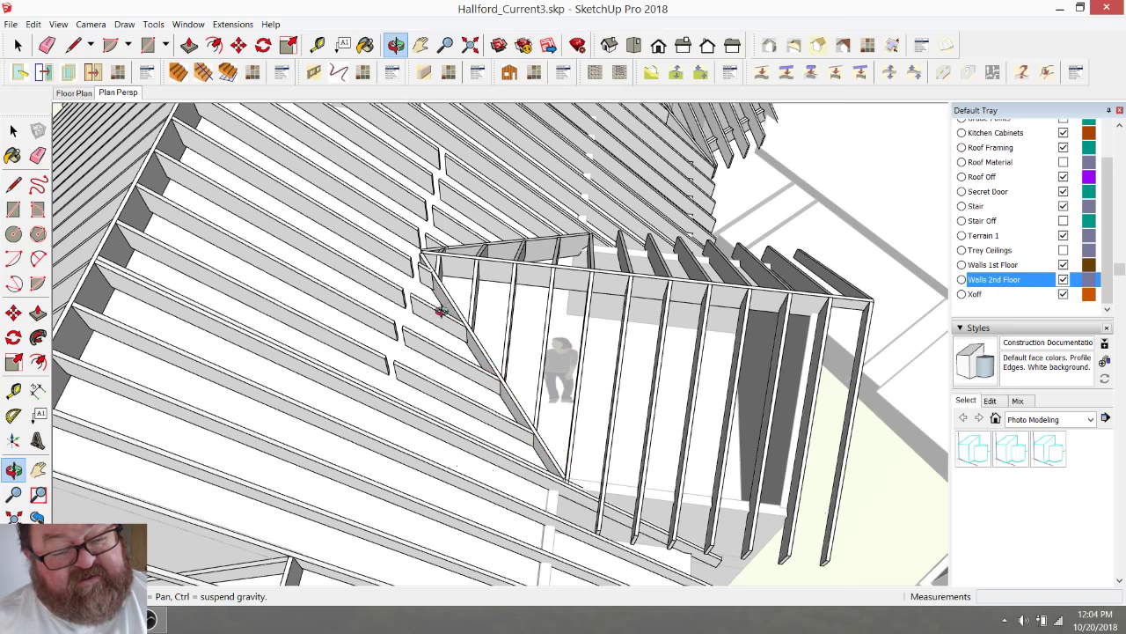
{"action": "left_click_drag", "start_coordinate": [426, 316], "coordinate": [353, 234]}
{"action": "scroll", "coordinate": [446, 279], "scroll_direction": "up", "scroll_amount": 5}
{"action": "scroll", "coordinate": [446, 279], "scroll_direction": "up", "scroll_amount": 5}
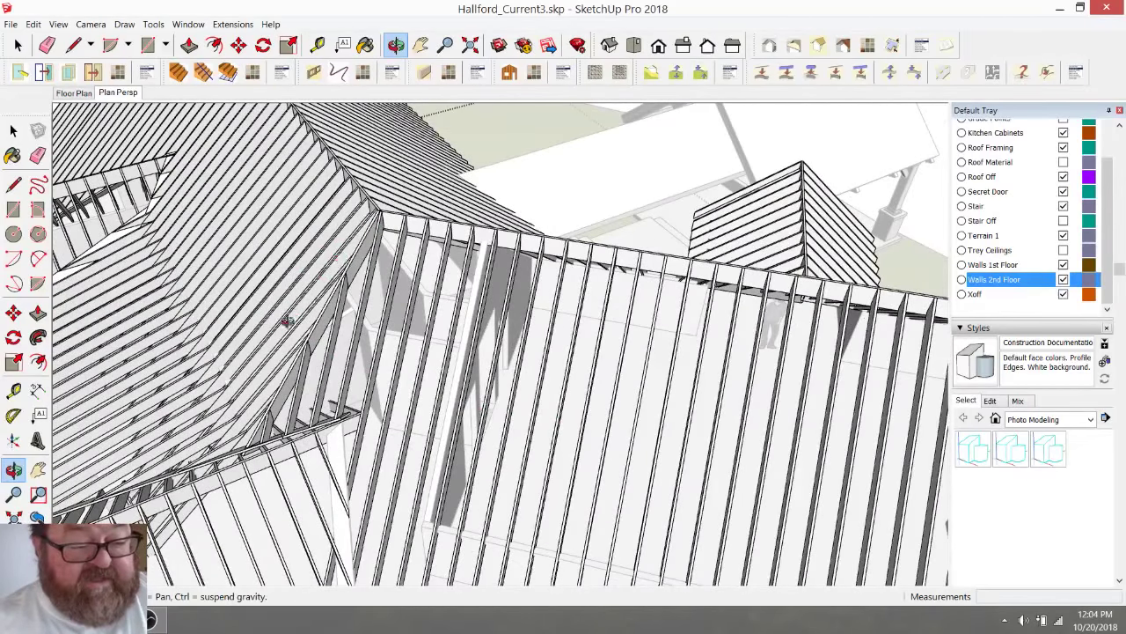
{"action": "left_click_drag", "start_coordinate": [287, 323], "coordinate": [424, 170]}
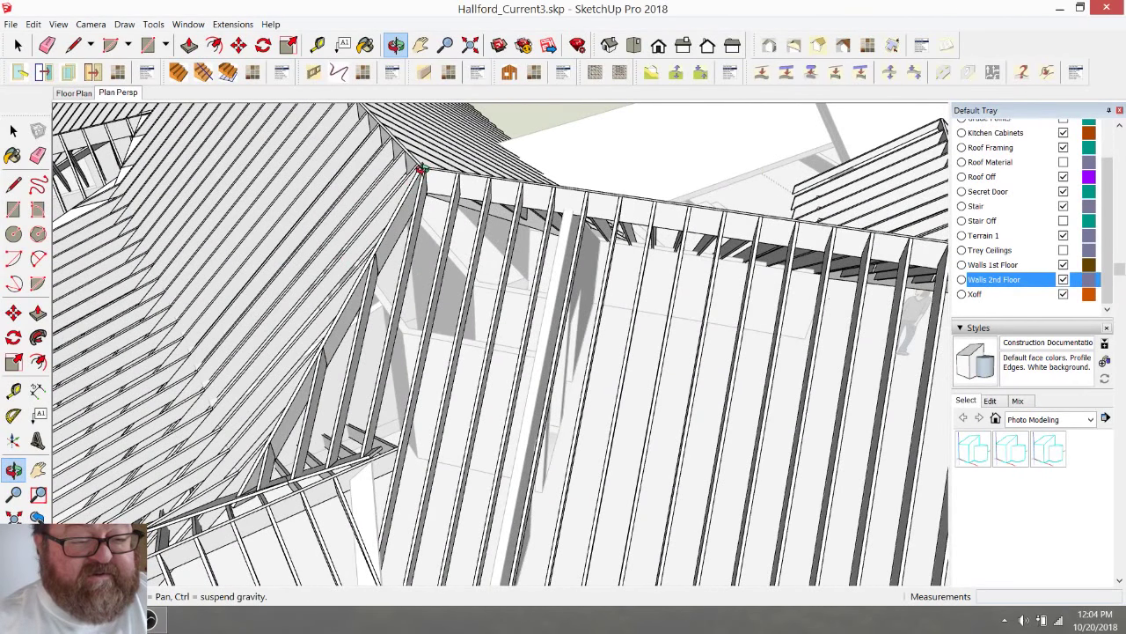
{"action": "scroll", "coordinate": [248, 491], "scroll_direction": "up", "scroll_amount": 6}
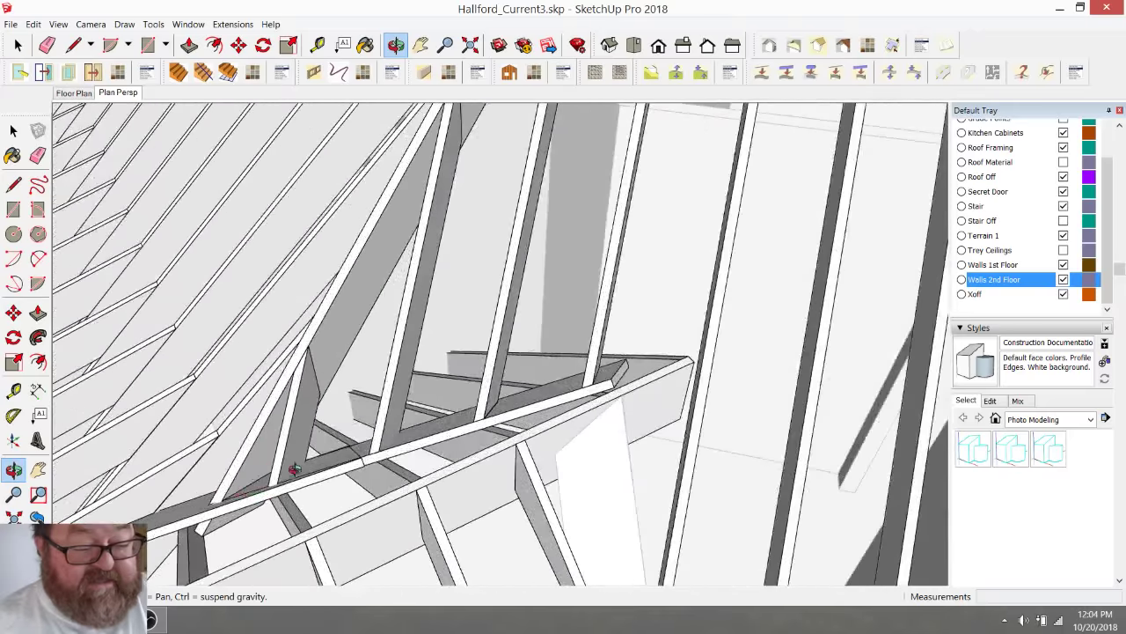
{"action": "left_click_drag", "start_coordinate": [385, 454], "coordinate": [526, 194]}
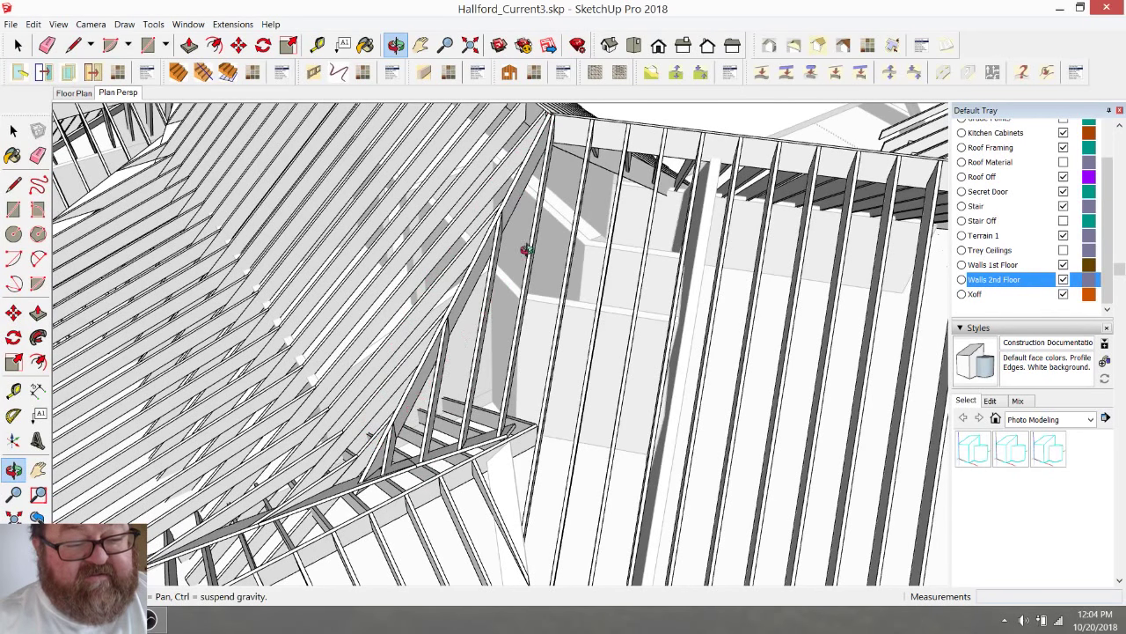
{"action": "left_click_drag", "start_coordinate": [543, 227], "coordinate": [576, 296]}
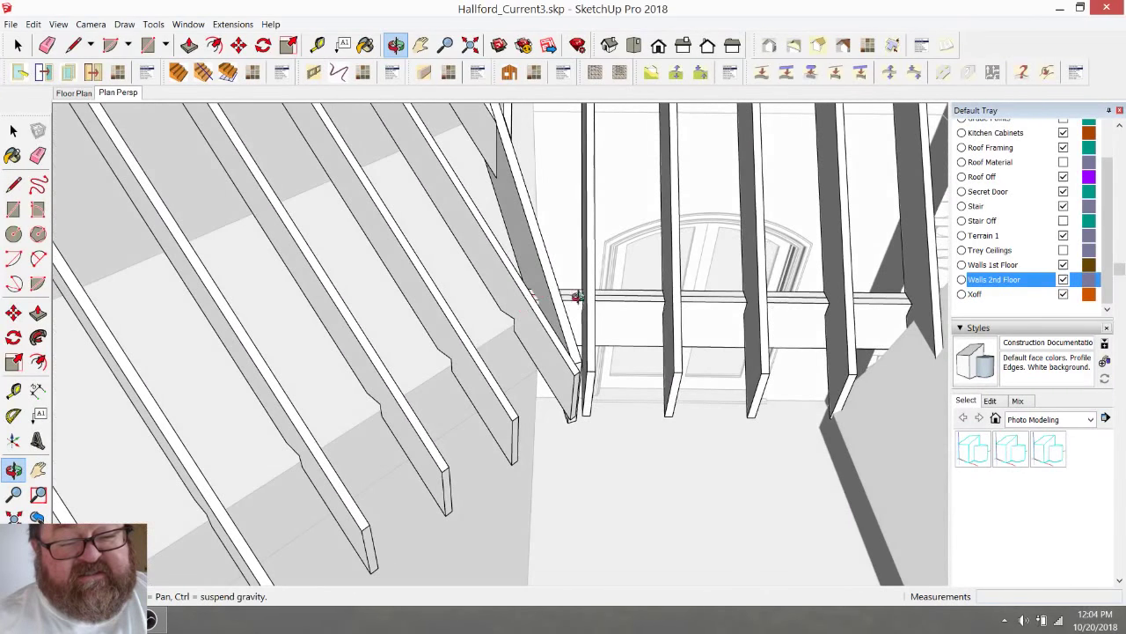
{"action": "left_click_drag", "start_coordinate": [546, 359], "coordinate": [451, 155]}
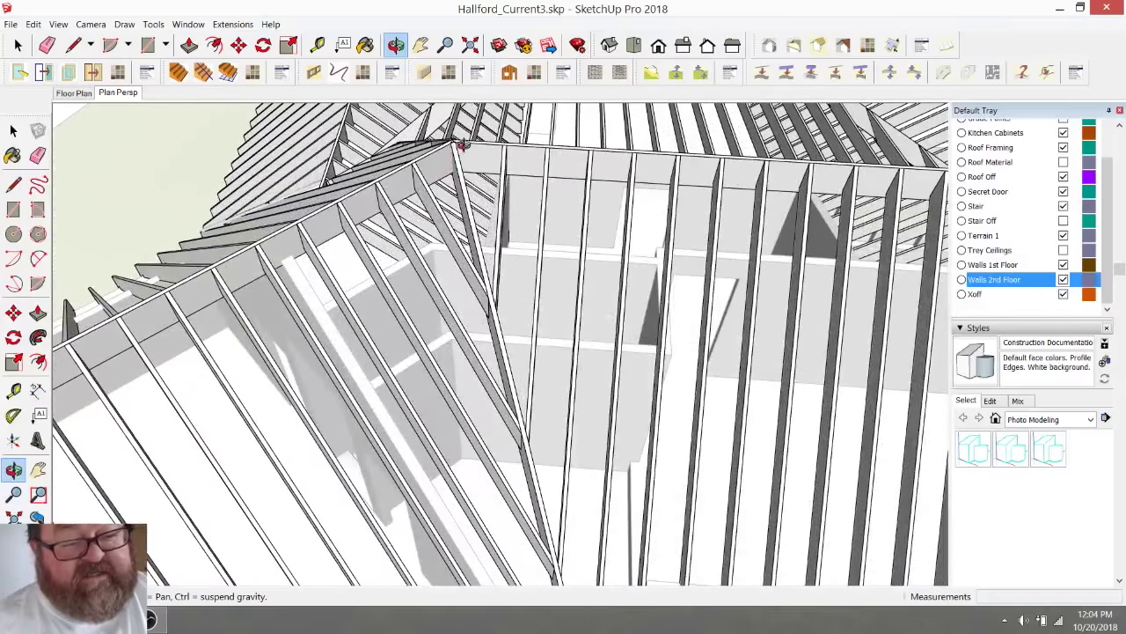
Step: Examine the full-length valley between the larger roof wings from above and from the eave side, and return to the small dormer's valley
{"action": "left_click_drag", "start_coordinate": [481, 211], "coordinate": [494, 235]}
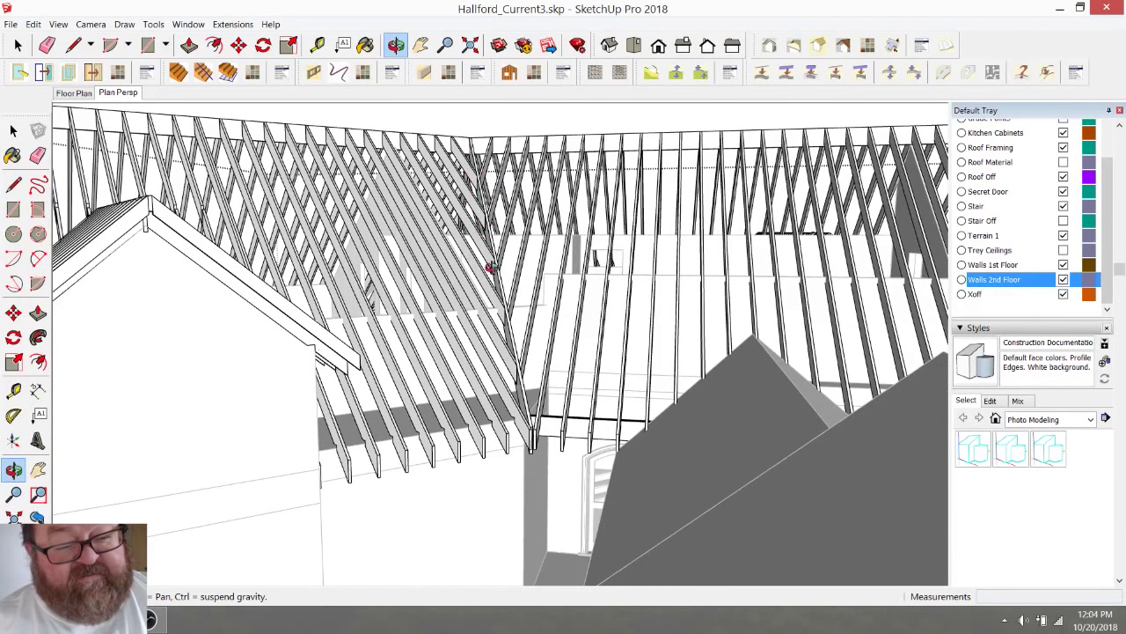
{"action": "left_click_drag", "start_coordinate": [514, 412], "coordinate": [519, 352]}
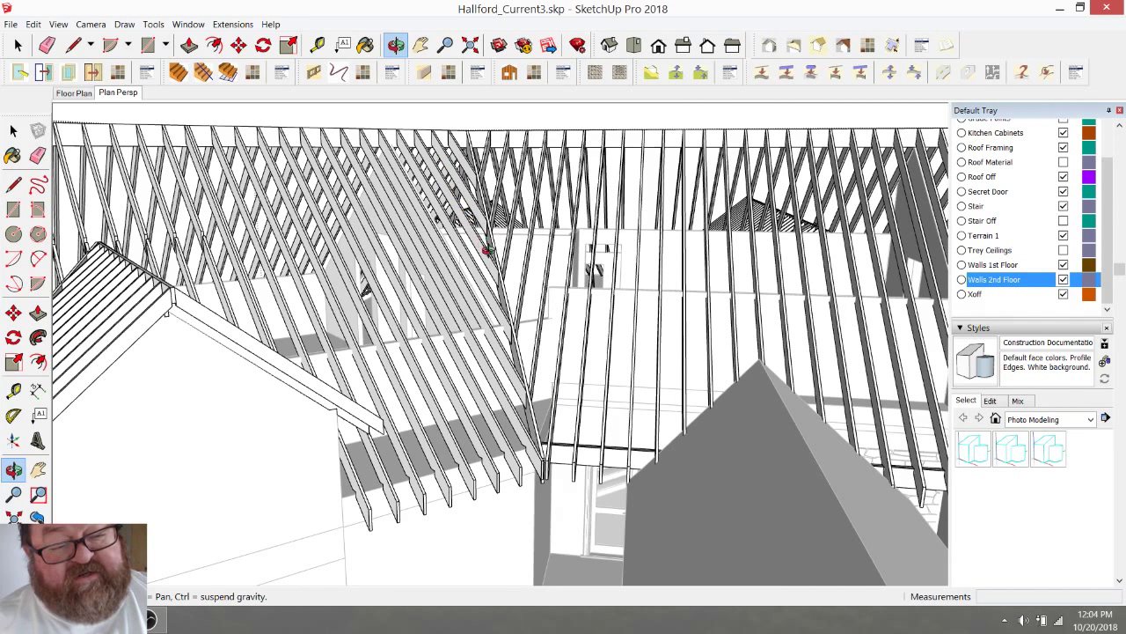
{"action": "left_click_drag", "start_coordinate": [493, 257], "coordinate": [512, 402]}
{"action": "left_click_drag", "start_coordinate": [348, 432], "coordinate": [527, 451]}
{"action": "left_click_drag", "start_coordinate": [411, 498], "coordinate": [442, 329]}
{"action": "left_click_drag", "start_coordinate": [428, 211], "coordinate": [413, 383]}
Step: Delete the three main-roof jack rafters that meet the small gable dormer's near valley rafter
{"action": "left_click", "coordinate": [17, 45]}
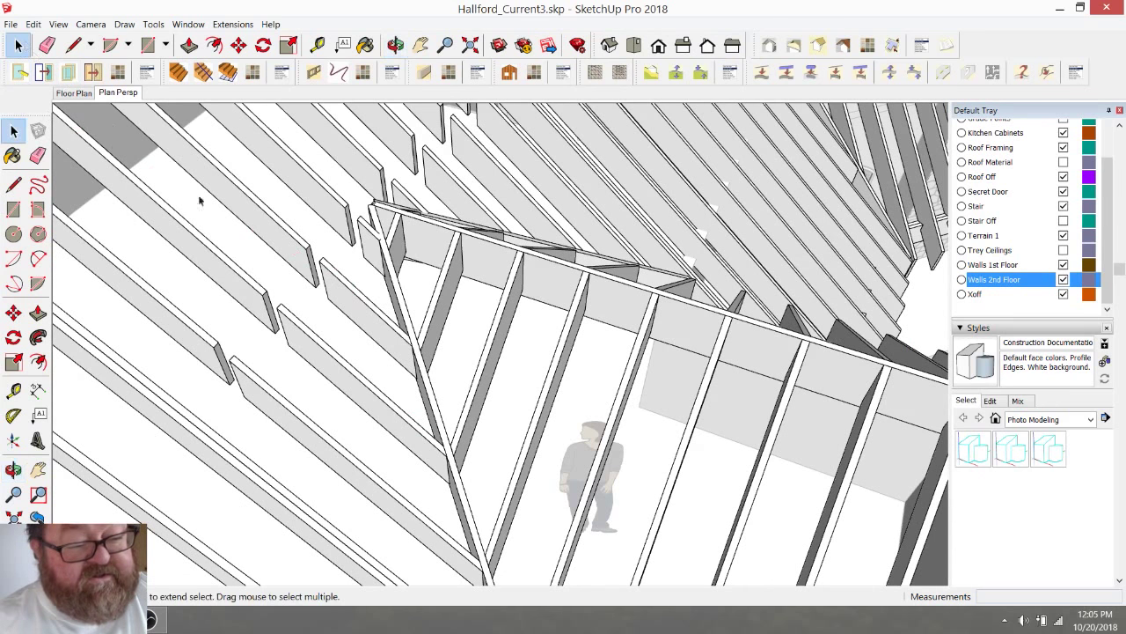
{"action": "left_click", "coordinate": [370, 315]}
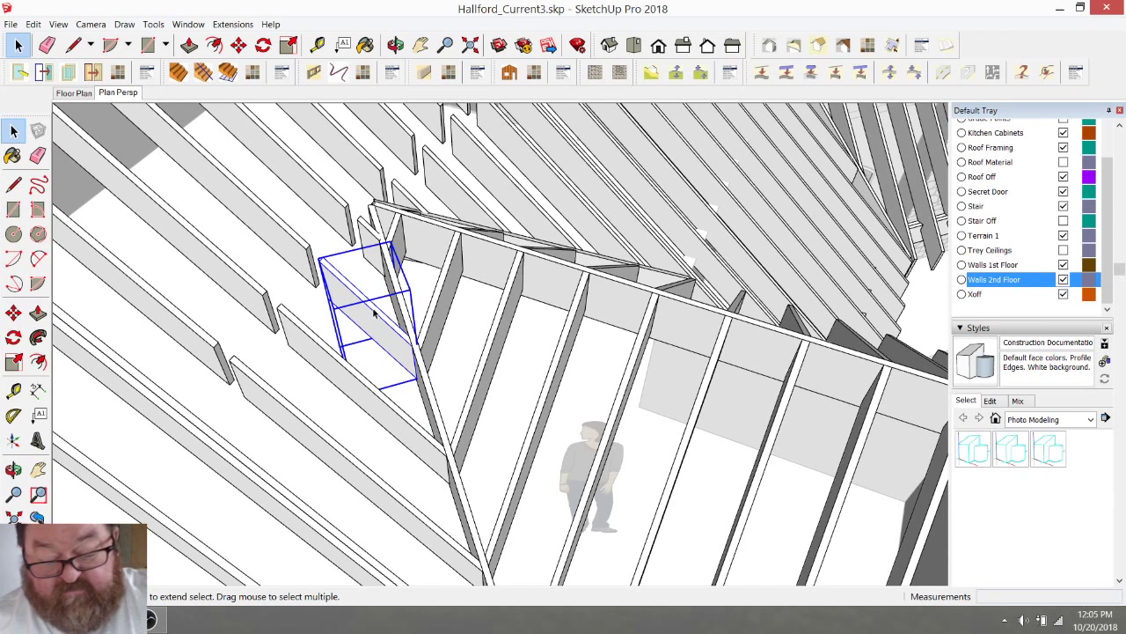
{"action": "key", "text": "Delete"}
{"action": "left_click", "coordinate": [341, 379]}
{"action": "key", "text": "Delete"}
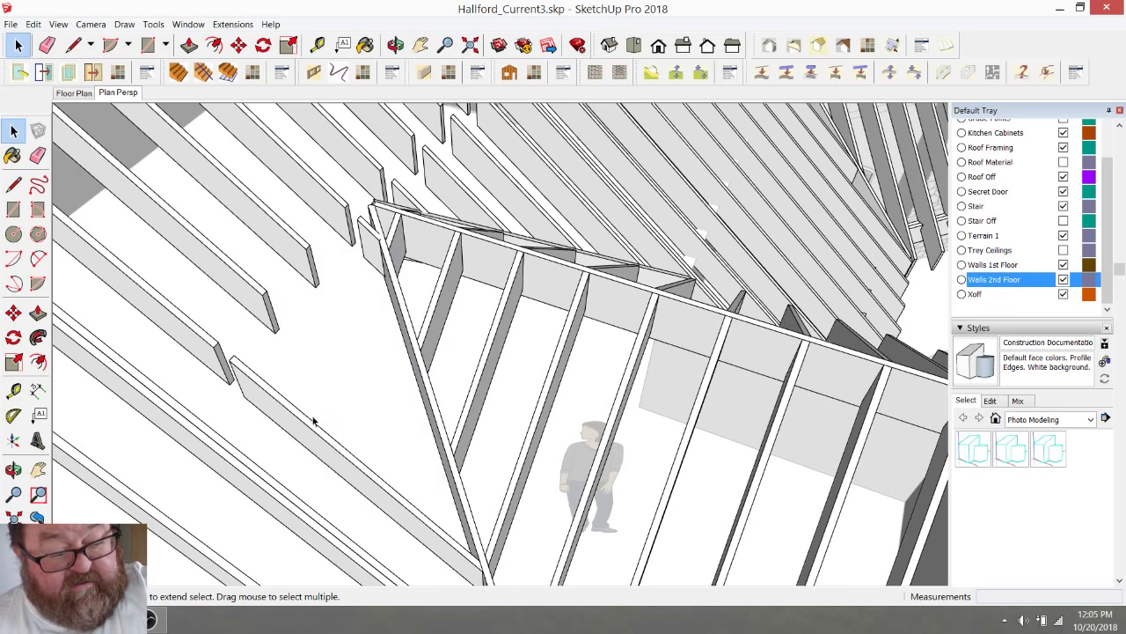
{"action": "left_click", "coordinate": [314, 423]}
{"action": "key", "text": "Delete"}
Step: Delete the small dormer's ridge board and both valley rafters together with the dormer jack rafters along them
{"action": "left_click", "coordinate": [399, 305]}
{"action": "key", "text": "Delete"}
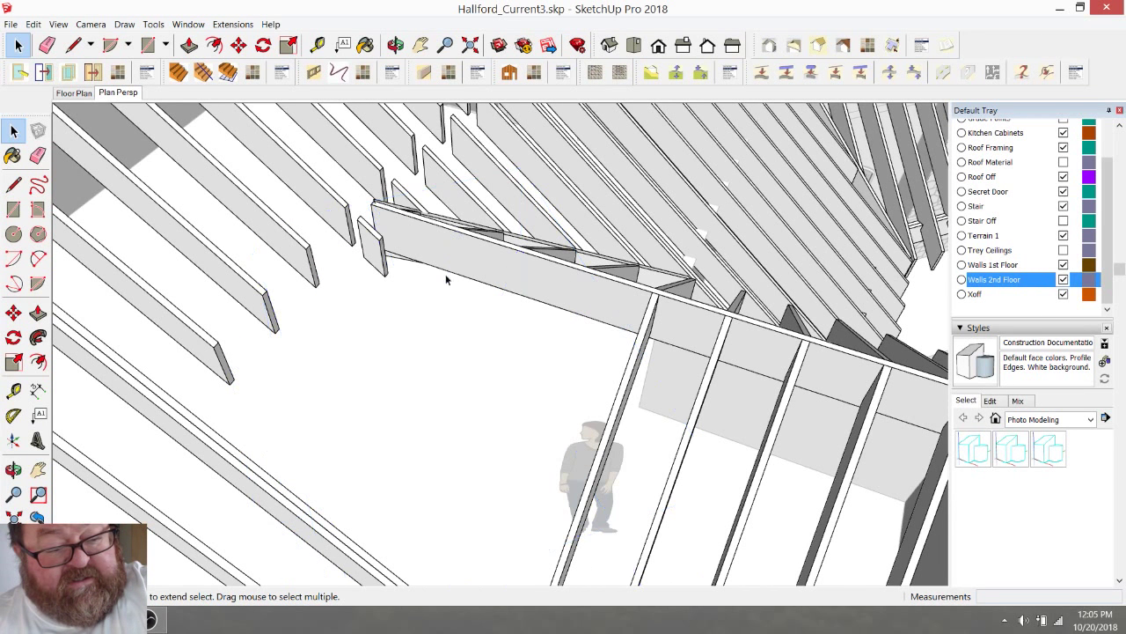
{"action": "left_click", "coordinate": [456, 249]}
{"action": "key", "text": "Delete"}
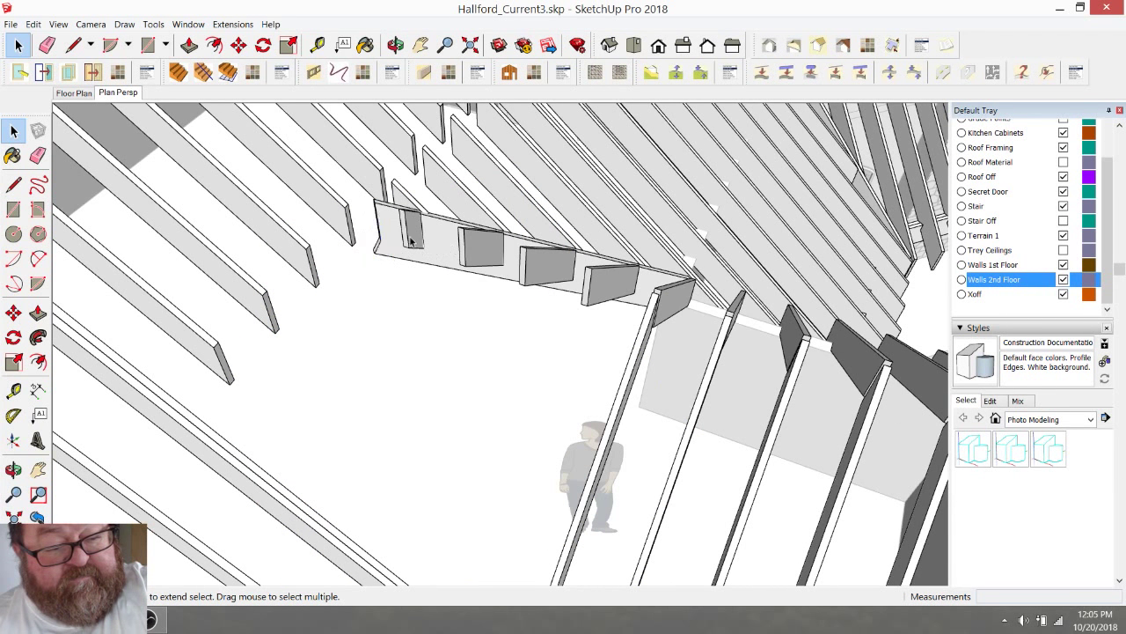
{"action": "left_click", "coordinate": [391, 246]}
{"action": "key", "text": "Delete"}
Step: Delete the small dormer's first common rafters at the inner end of its former ridge, on both slopes
{"action": "left_click", "coordinate": [644, 346]}
{"action": "key", "text": "Delete"}
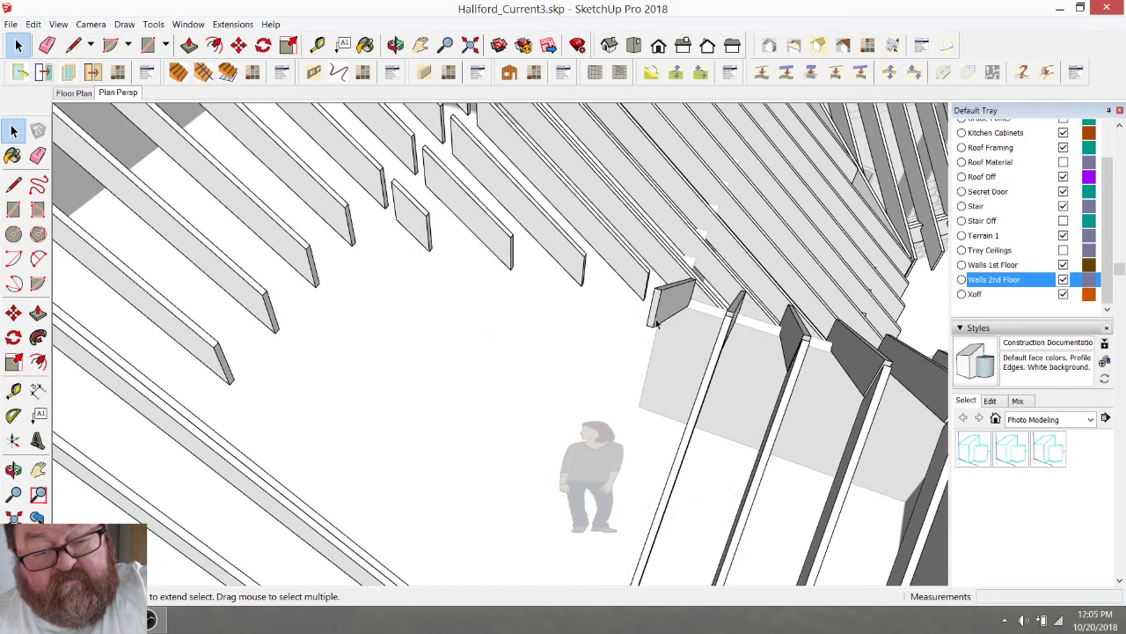
{"action": "left_click", "coordinate": [670, 304]}
{"action": "key", "text": "Delete"}
{"action": "left_click", "coordinate": [717, 351]}
{"action": "key", "text": "Delete"}
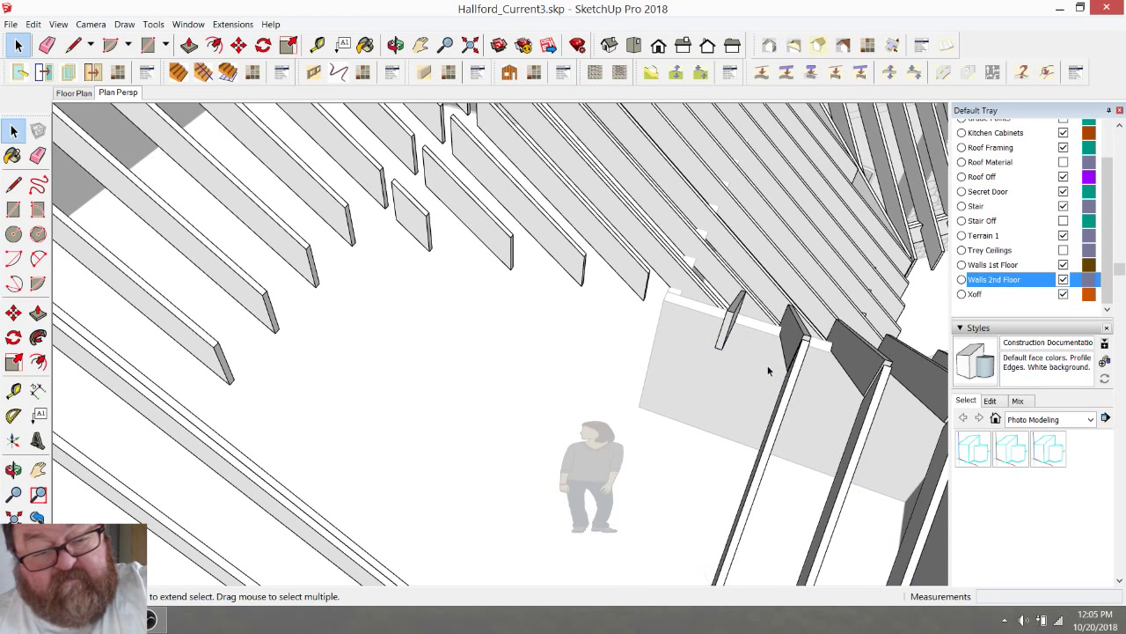
Step: Delete the four main-roof jack rafters that ran up to the small dormer's far valley
{"action": "left_click", "coordinate": [411, 229]}
{"action": "key", "text": "Delete"}
{"action": "left_click", "coordinate": [475, 218]}
{"action": "key", "text": "Delete"}
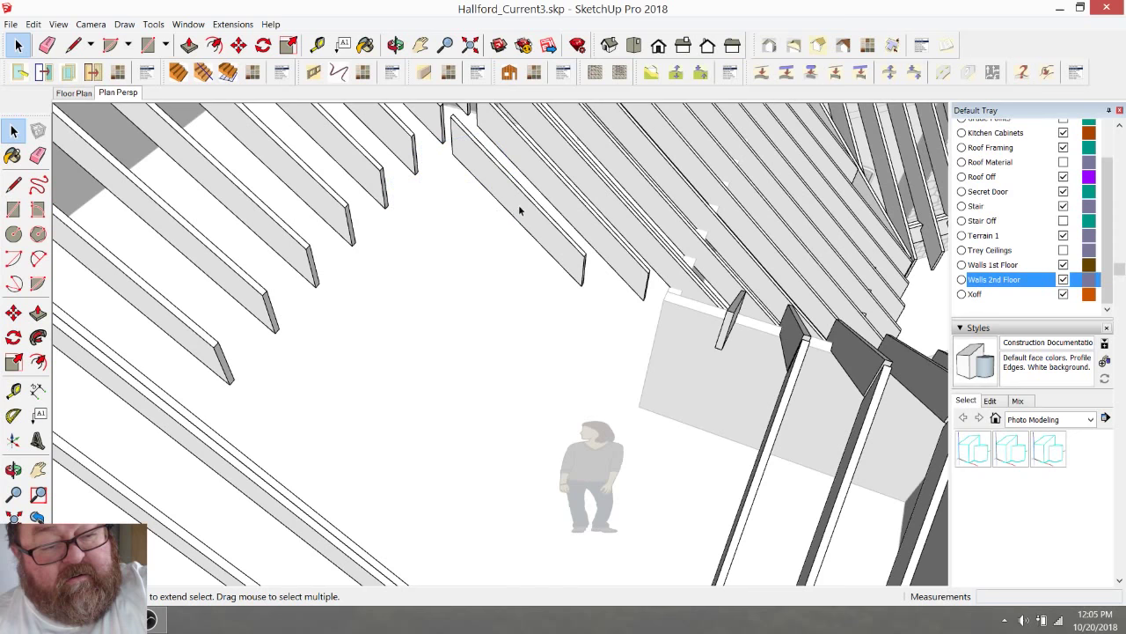
{"action": "left_click", "coordinate": [523, 212]}
{"action": "key", "text": "Delete"}
{"action": "left_click", "coordinate": [565, 218]}
{"action": "key", "text": "Delete"}
Step: Delete the small dormer's remaining near-slope common rafters one by one, including the overhanging rafter at the gable end
{"action": "middle_click_drag", "start_coordinate": [580, 224], "coordinate": [566, 380]}
{"action": "left_click", "coordinate": [552, 304]}
{"action": "key", "text": "Delete"}
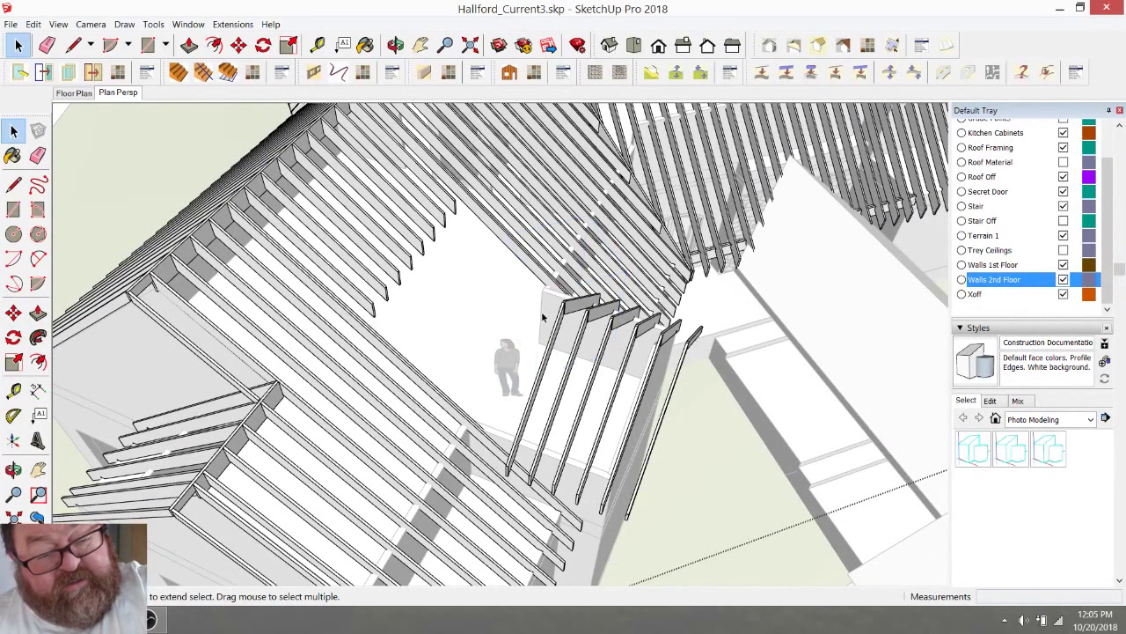
{"action": "left_click", "coordinate": [553, 346]}
{"action": "key", "text": "Delete"}
{"action": "left_click", "coordinate": [570, 370]}
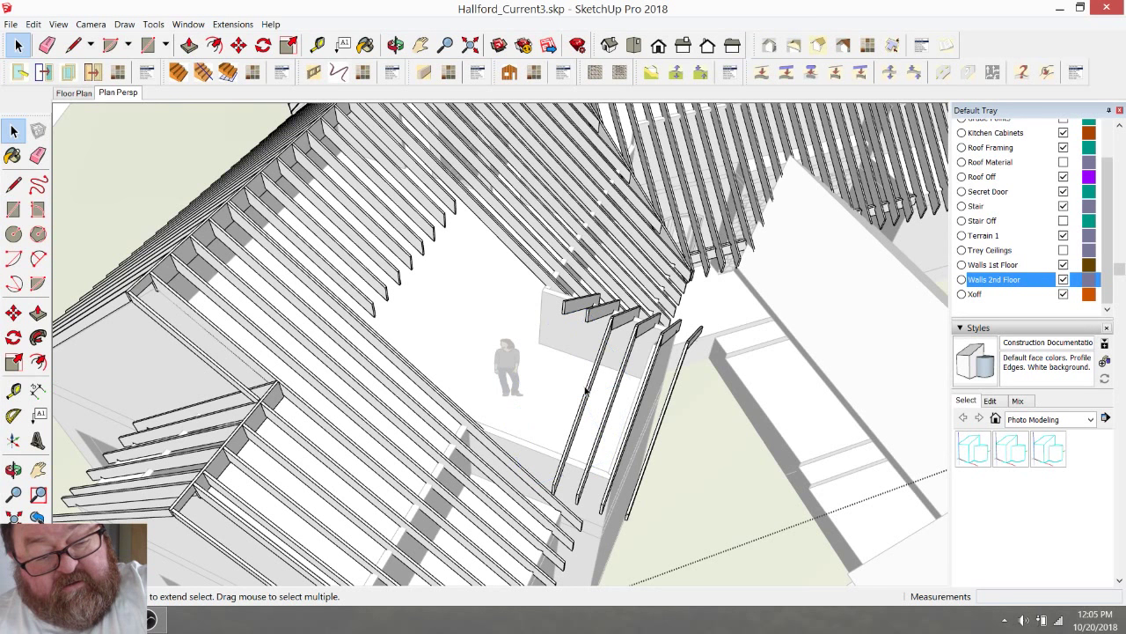
{"action": "key", "text": "Delete"}
{"action": "left_click", "coordinate": [590, 401]}
{"action": "key", "text": "Delete"}
{"action": "left_click", "coordinate": [607, 409]}
{"action": "key", "text": "Delete"}
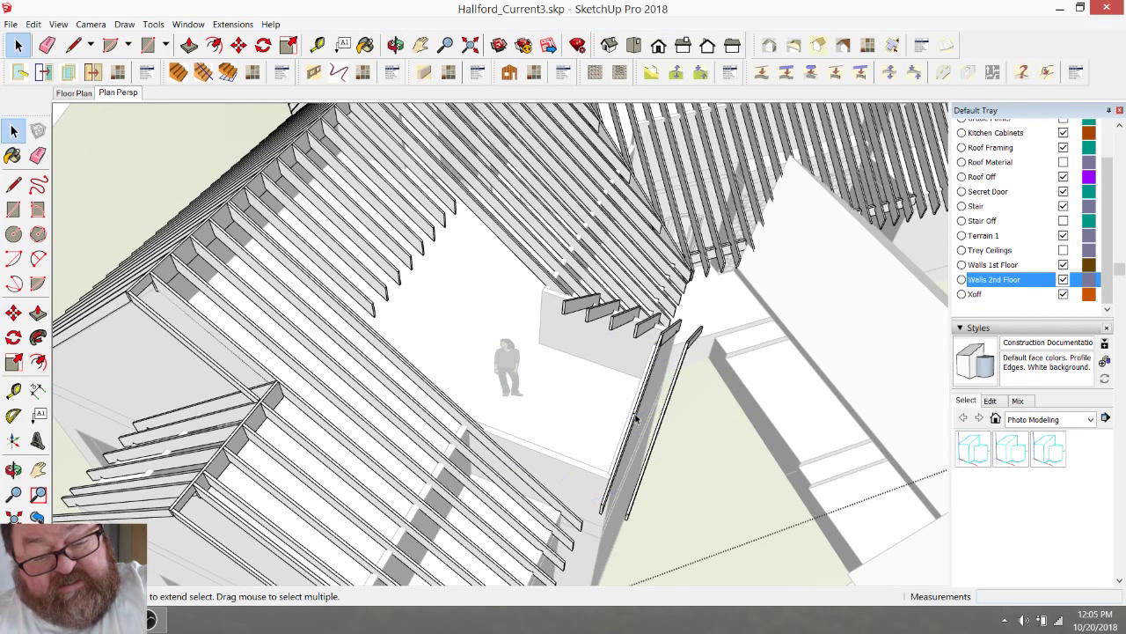
{"action": "left_click", "coordinate": [635, 420]}
{"action": "key", "text": "Delete"}
{"action": "left_click", "coordinate": [669, 401]}
{"action": "key", "text": "Delete"}
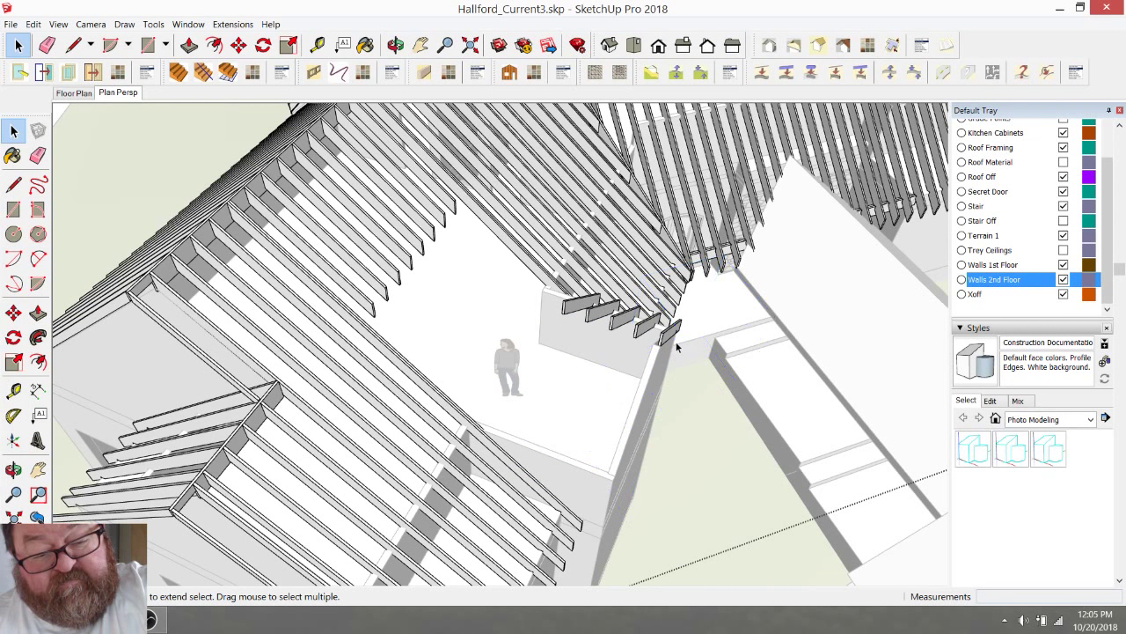
Step: Delete the small dormer's remaining far-slope common rafters and close the roof framing group
{"action": "left_click", "coordinate": [669, 337]}
{"action": "key", "text": "Delete"}
{"action": "left_click", "coordinate": [647, 328]}
{"action": "key", "text": "Delete"}
{"action": "left_click", "coordinate": [616, 325]}
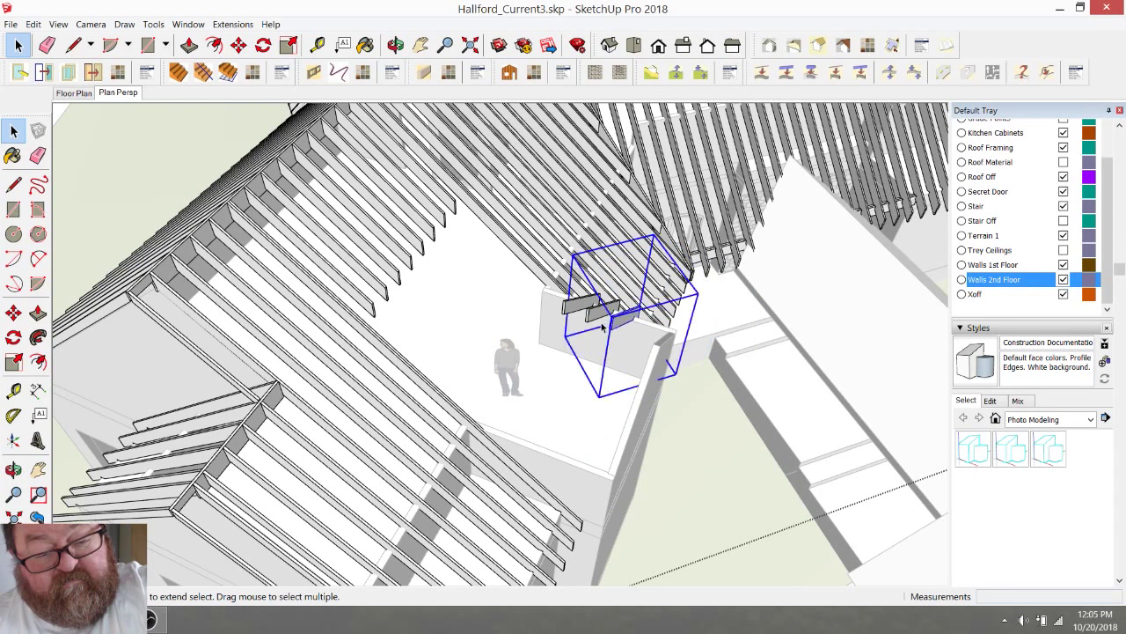
{"action": "key", "text": "Delete"}
{"action": "left_click", "coordinate": [594, 309]}
{"action": "key", "text": "Delete"}
{"action": "left_click", "coordinate": [570, 308]}
{"action": "key", "text": "Delete"}
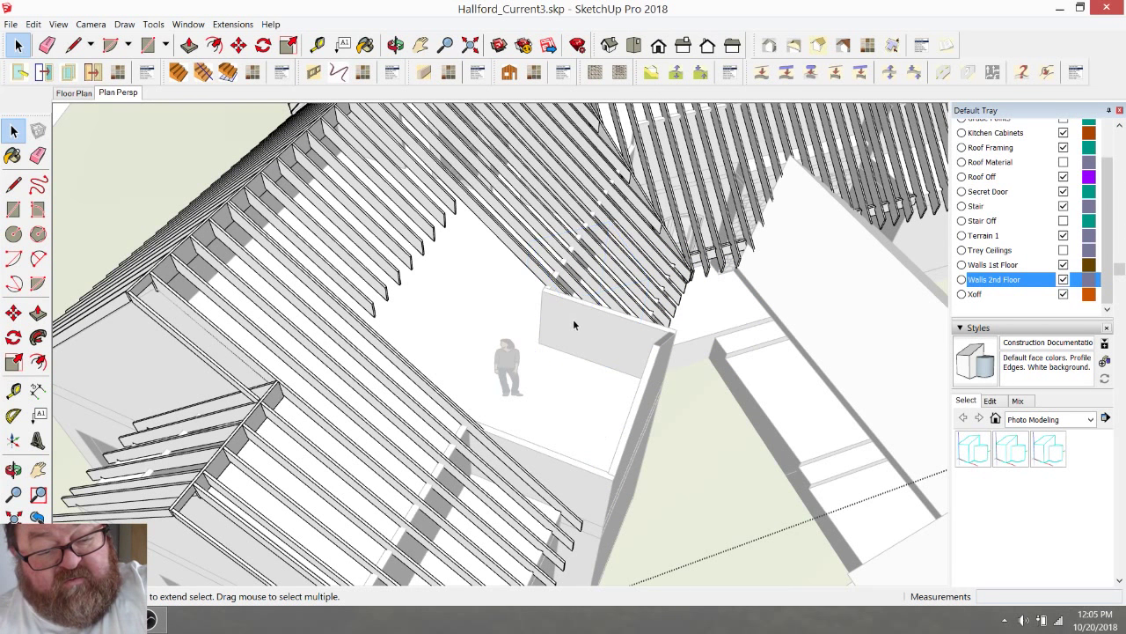
{"action": "left_click", "coordinate": [395, 44]}
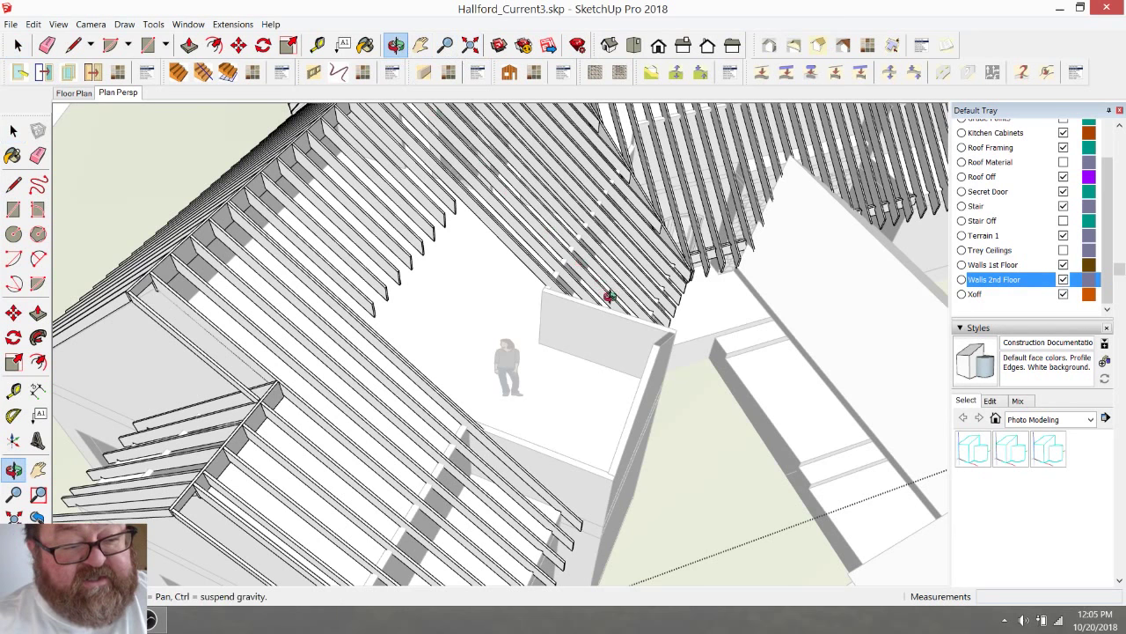
{"action": "left_click_drag", "start_coordinate": [603, 296], "coordinate": [666, 393]}
{"action": "left_click", "coordinate": [17, 45]}
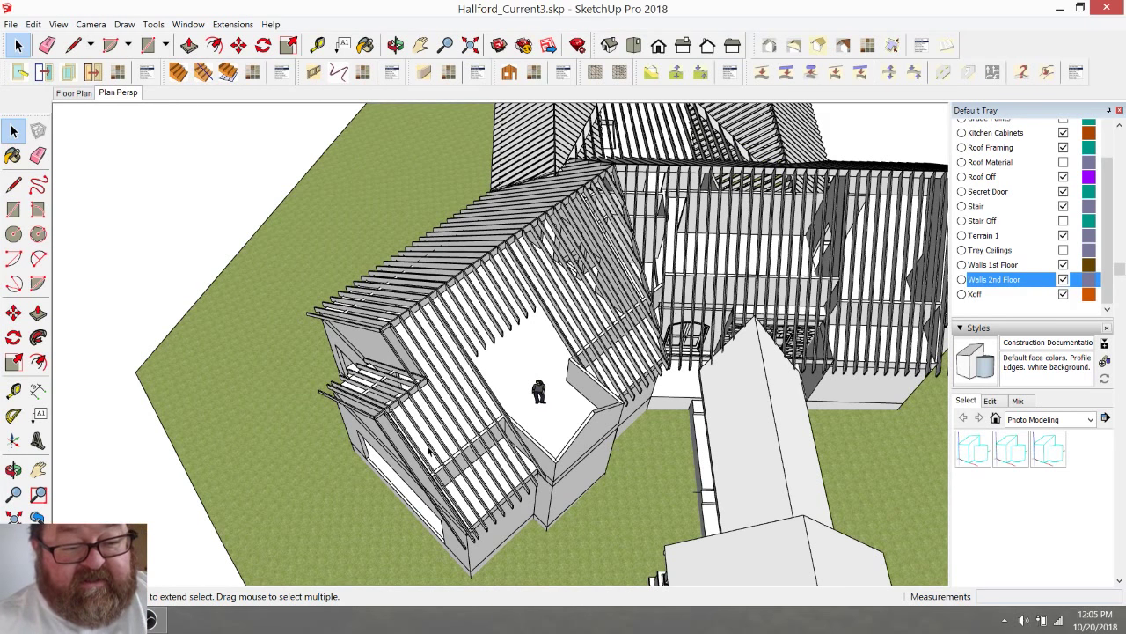
Step: Examine the roof opening left by the dormer and the second-floor walls around it, especially the gable end wall and its corners
{"action": "scroll", "coordinate": [473, 361], "scroll_direction": "up", "scroll_amount": 4}
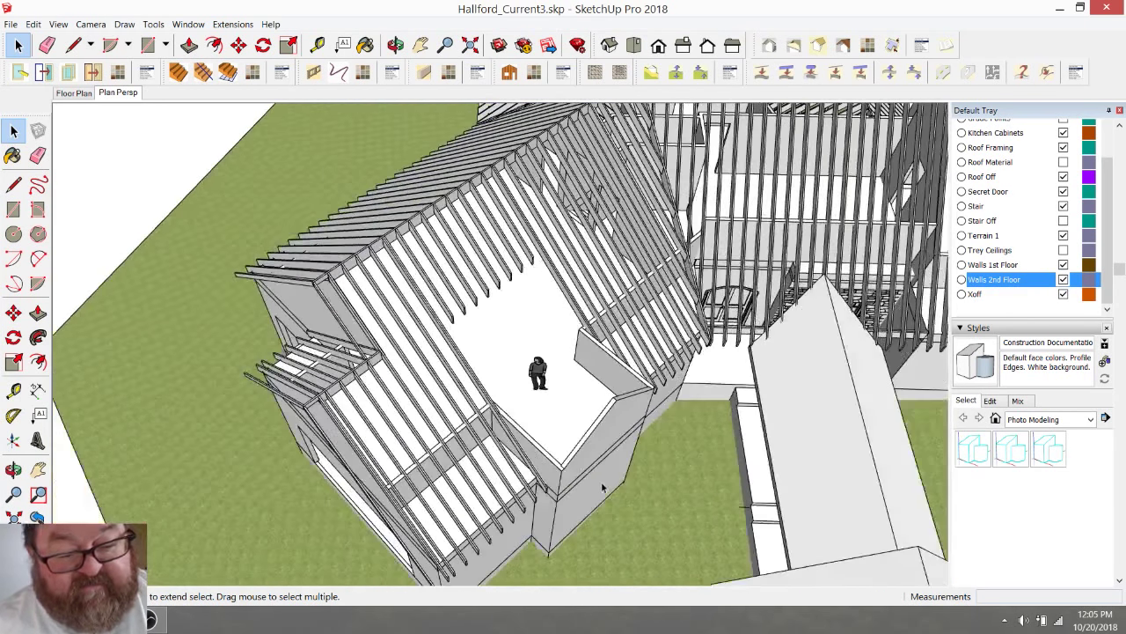
{"action": "left_click", "coordinate": [395, 45]}
{"action": "left_click_drag", "start_coordinate": [493, 369], "coordinate": [540, 360]}
{"action": "scroll", "coordinate": [446, 396], "scroll_direction": "up", "scroll_amount": 5}
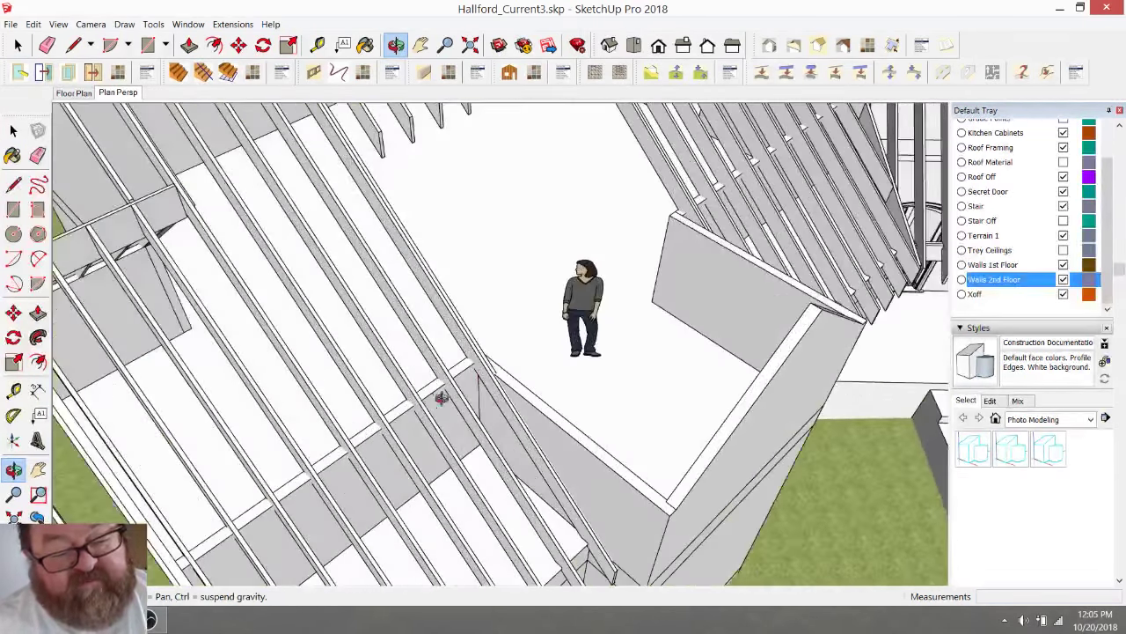
{"action": "scroll", "coordinate": [403, 440], "scroll_direction": "down", "scroll_amount": 3}
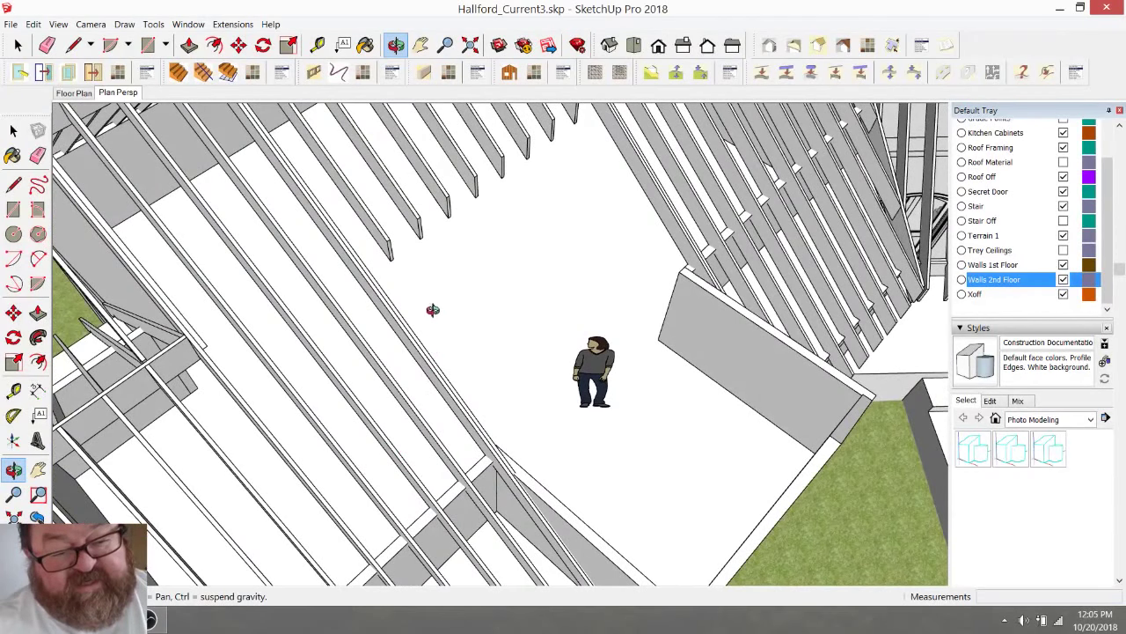
{"action": "scroll", "coordinate": [436, 334], "scroll_direction": "down", "scroll_amount": 1}
{"action": "left_click_drag", "start_coordinate": [565, 484], "coordinate": [505, 372]}
{"action": "scroll", "coordinate": [523, 405], "scroll_direction": "up", "scroll_amount": 1}
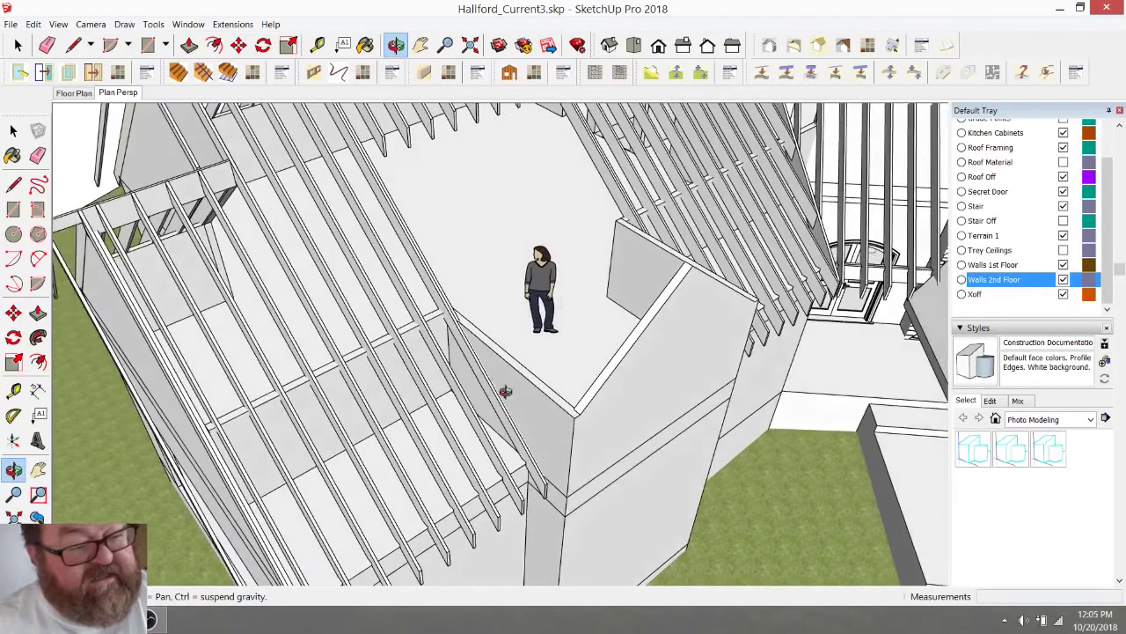
{"action": "scroll", "coordinate": [419, 356], "scroll_direction": "up", "scroll_amount": 2}
{"action": "left_click_drag", "start_coordinate": [418, 355], "coordinate": [414, 327]}
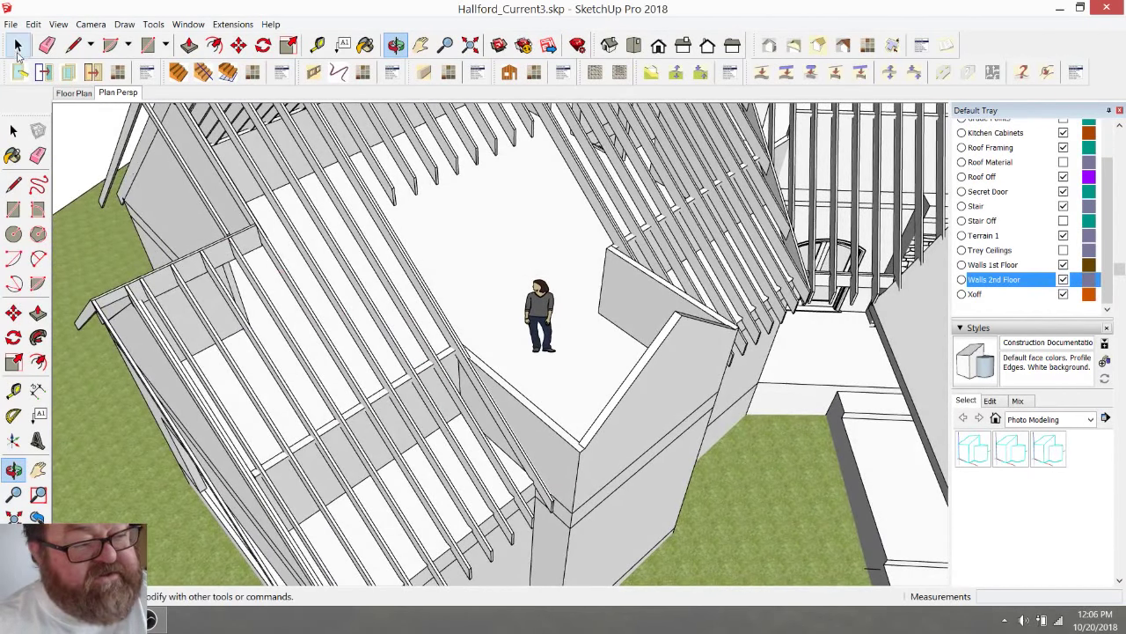
{"action": "left_click", "coordinate": [18, 45]}
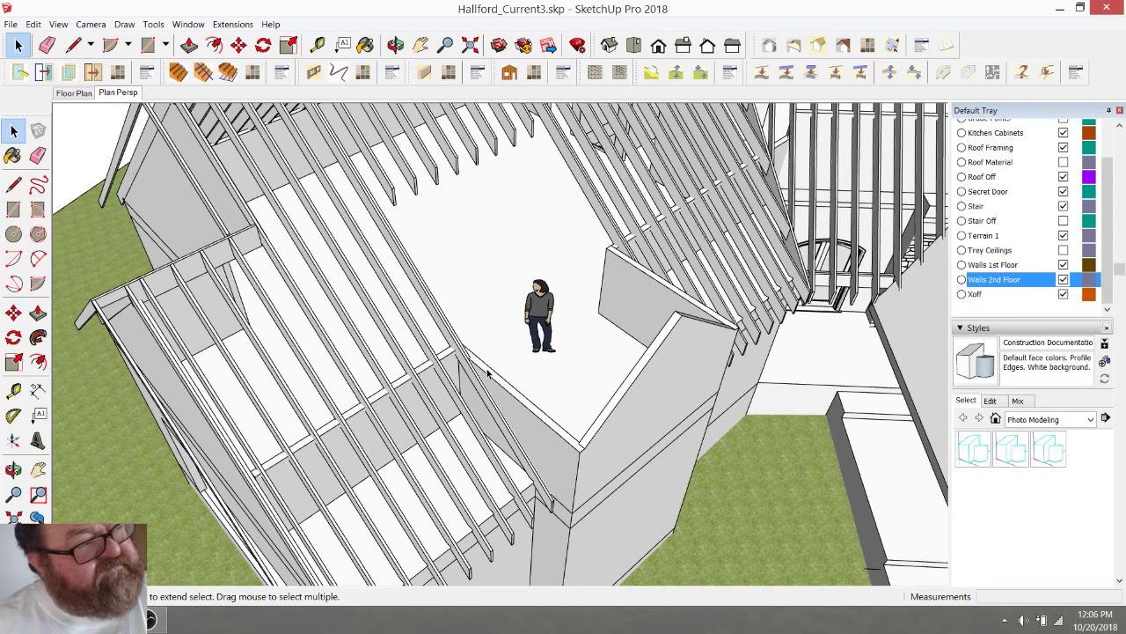
{"action": "left_click", "coordinate": [396, 45]}
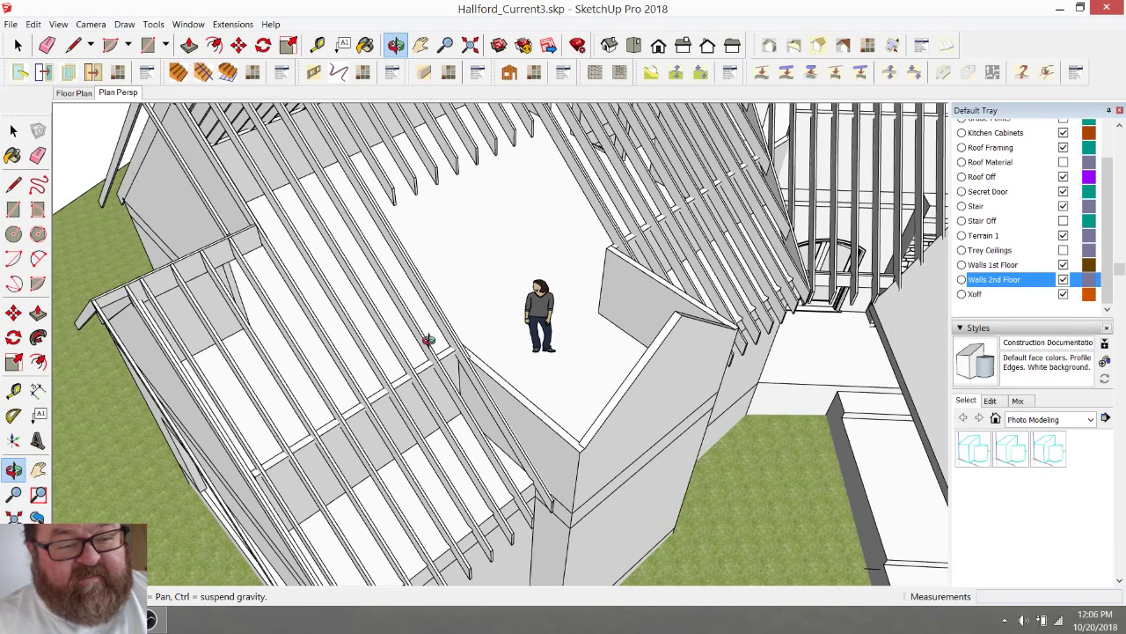
{"action": "left_click_drag", "start_coordinate": [471, 393], "coordinate": [435, 385]}
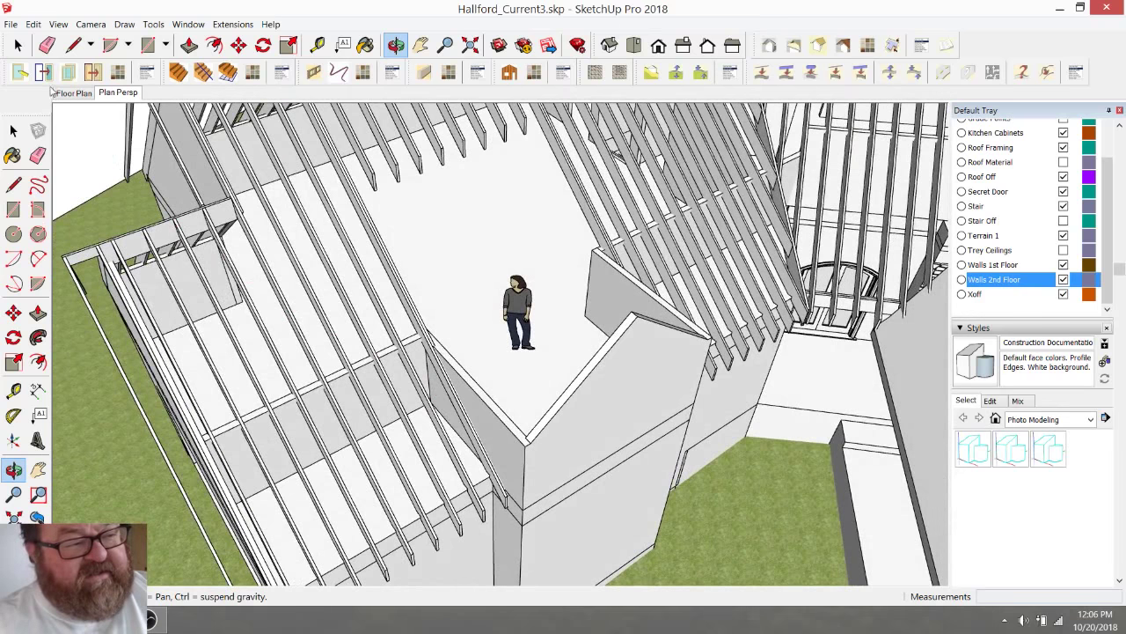
Step: Open the second-floor walls group and push the outer face of the small gable end wall inward by 4 1/2"
{"action": "key", "text": "space"}
{"action": "left_click", "coordinate": [632, 372]}
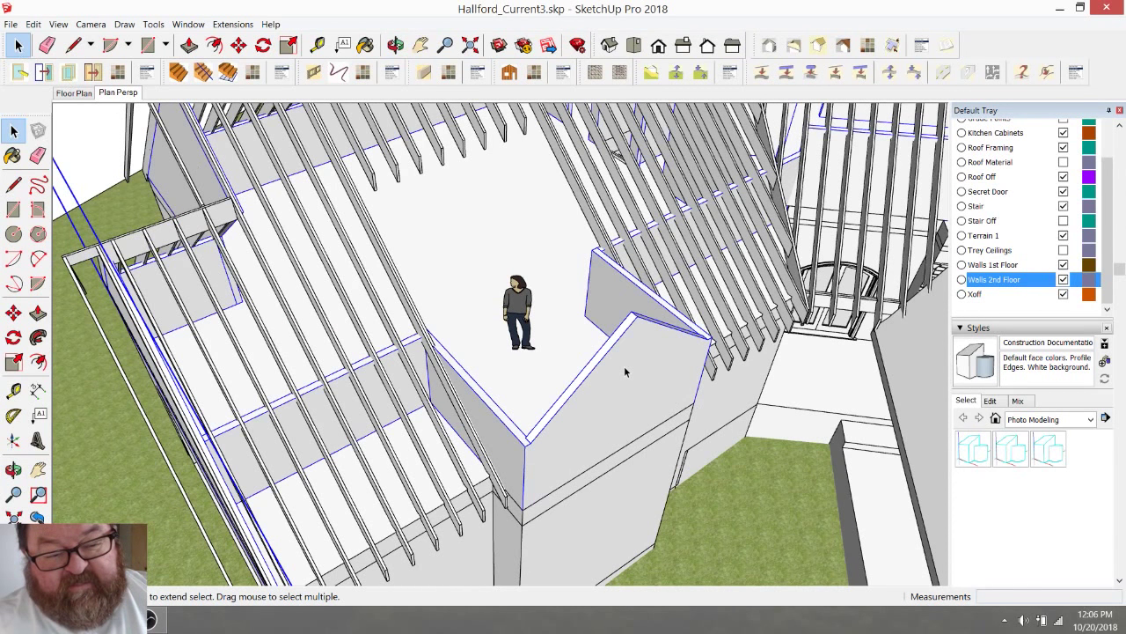
{"action": "double_click", "coordinate": [624, 366]}
{"action": "left_click", "coordinate": [623, 365]}
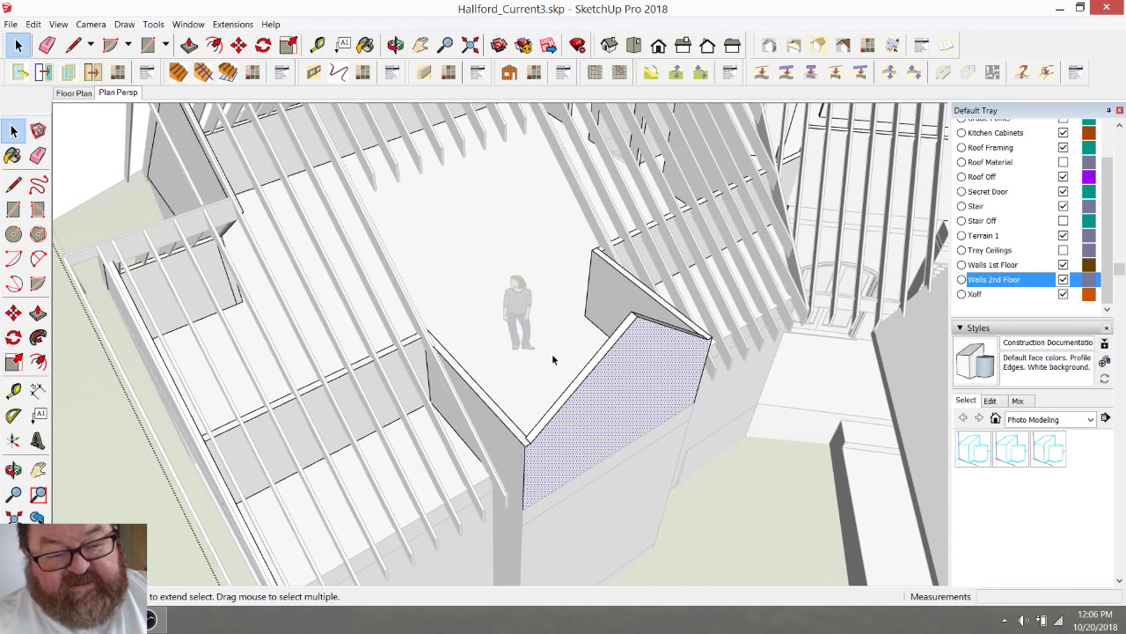
{"action": "middle_click_drag", "start_coordinate": [551, 353], "coordinate": [626, 463]}
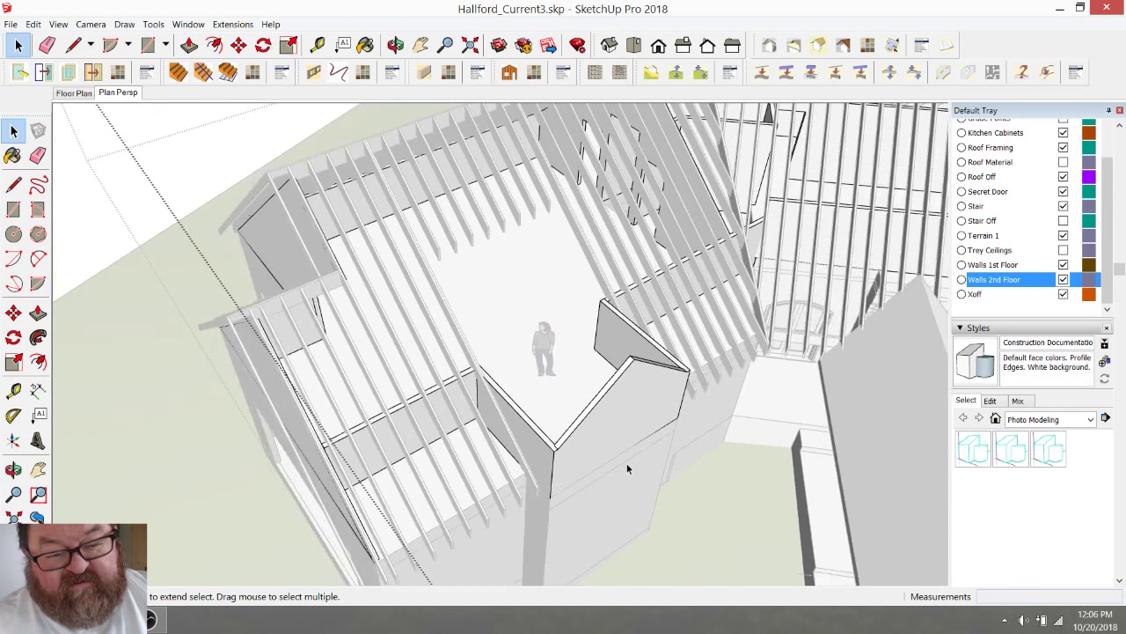
{"action": "left_click", "coordinate": [395, 44]}
{"action": "scroll", "coordinate": [635, 435], "scroll_direction": "up", "scroll_amount": 3}
{"action": "scroll", "coordinate": [542, 327], "scroll_direction": "down", "scroll_amount": 3}
{"action": "scroll", "coordinate": [578, 390], "scroll_direction": "up", "scroll_amount": 3}
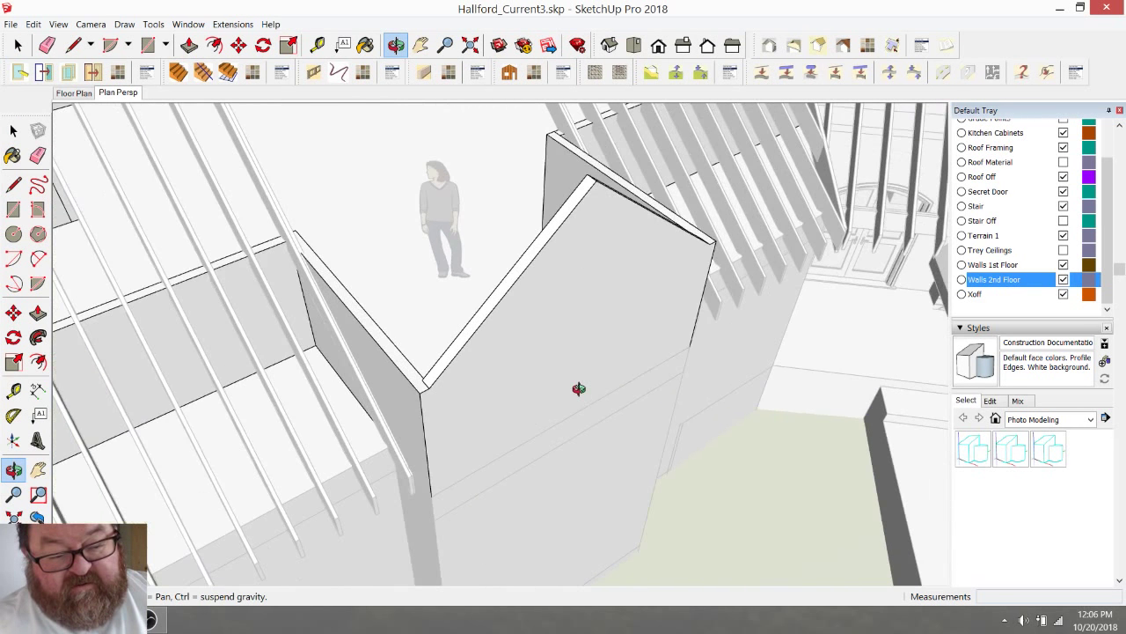
{"action": "left_click", "coordinate": [190, 45]}
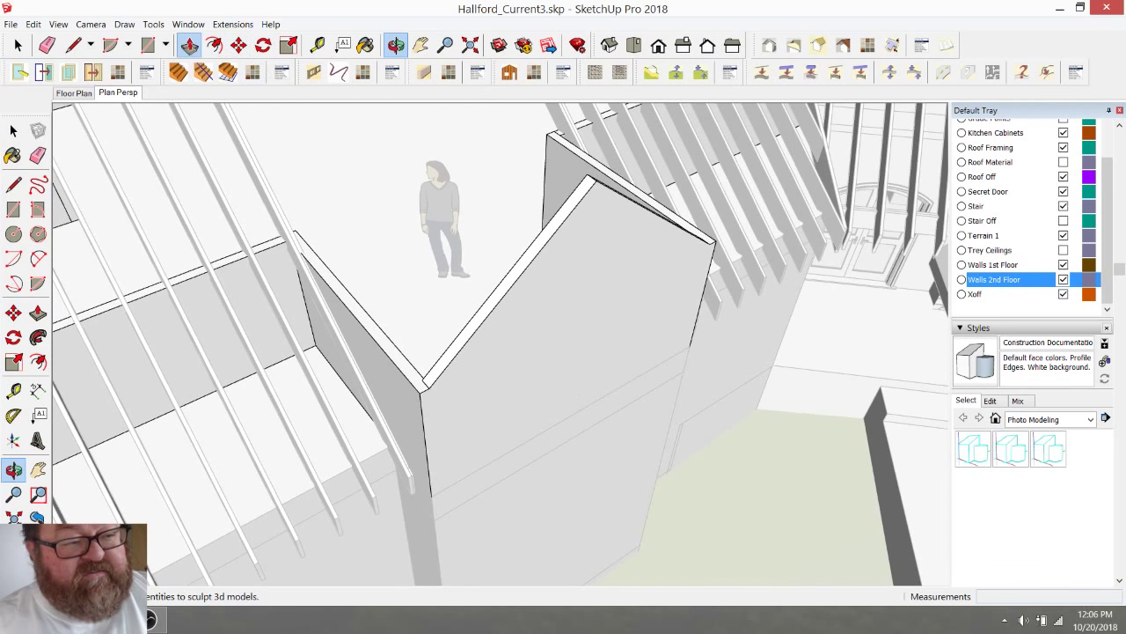
{"action": "left_click", "coordinate": [573, 311]}
{"action": "left_click", "coordinate": [534, 310]}
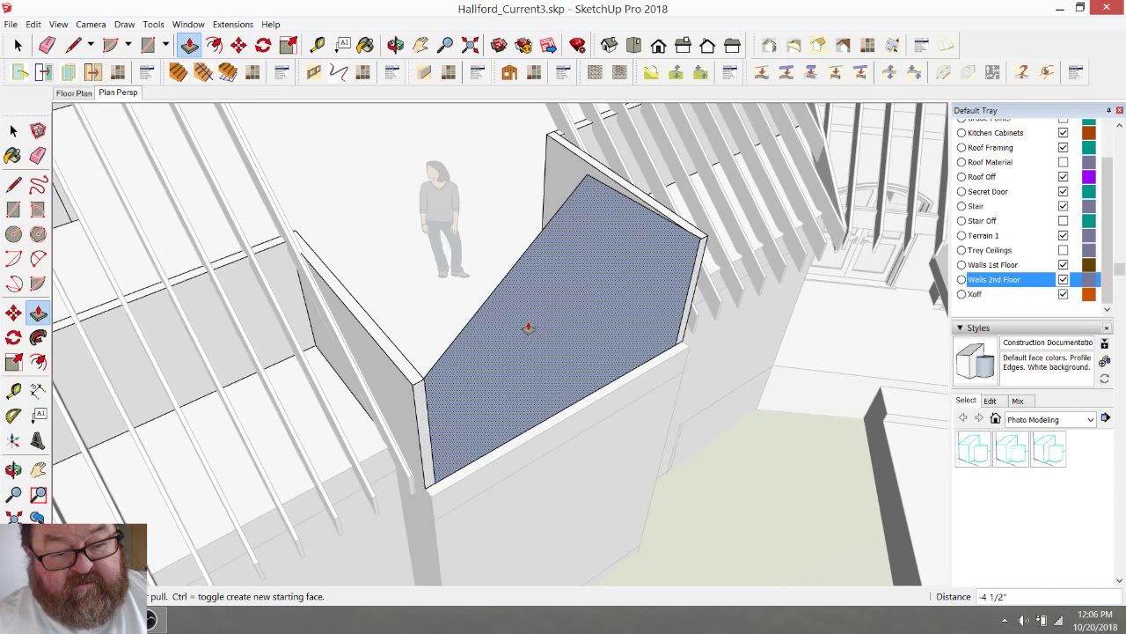
Step: Erase the leftover sloped top edges of the gable end wall so that its remaining face is removed
{"action": "left_click", "coordinate": [47, 45]}
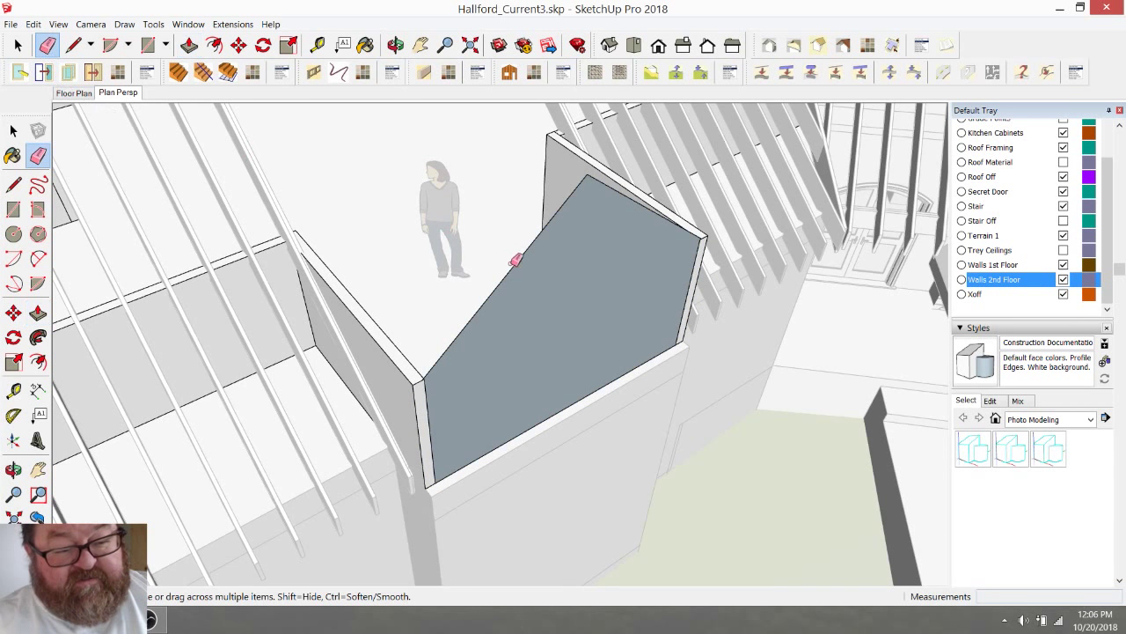
{"action": "left_click", "coordinate": [529, 251]}
{"action": "left_click", "coordinate": [609, 184]}
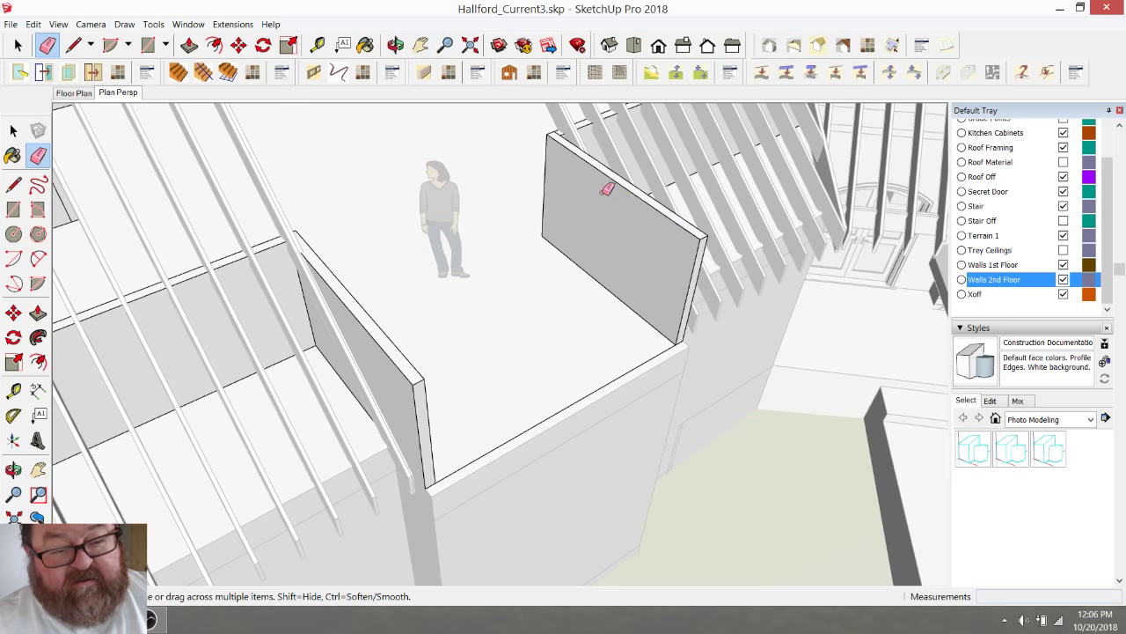
{"action": "scroll", "coordinate": [651, 288], "scroll_direction": "down", "scroll_amount": 3}
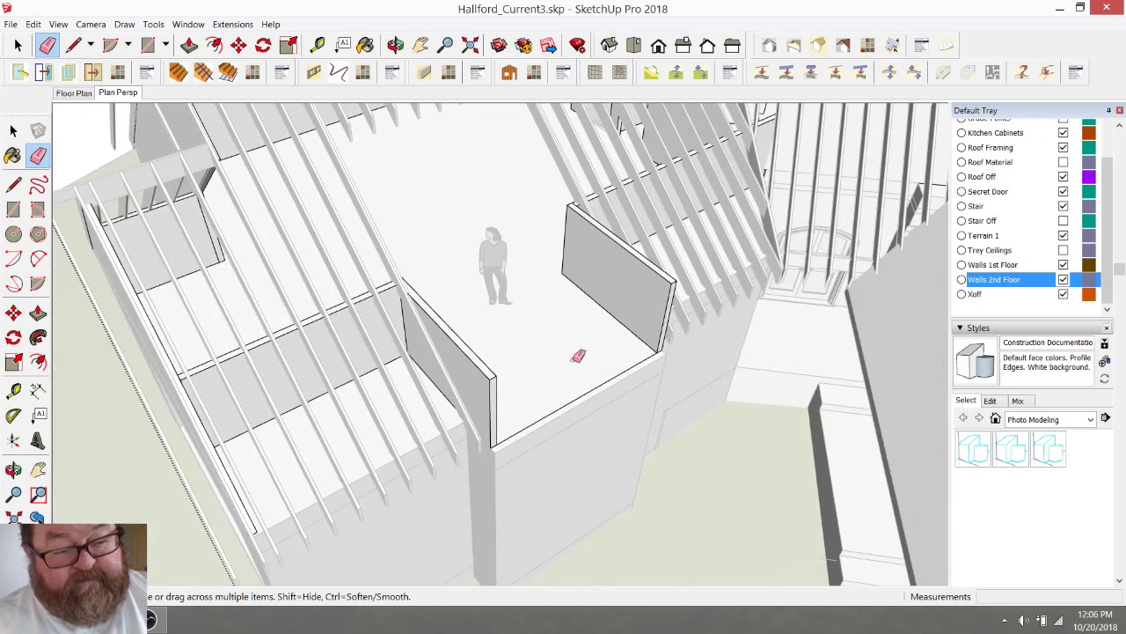
Step: Erase the edges of the dormer's two side walls and their leftover base lines so both walls are removed from the opening
{"action": "left_click", "coordinate": [490, 380]}
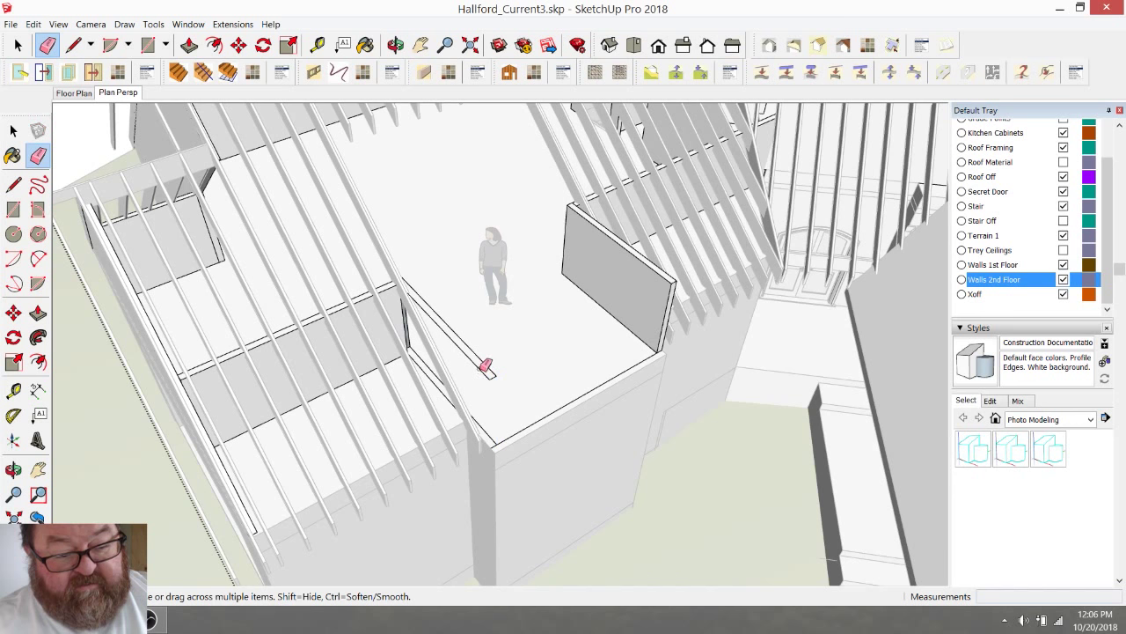
{"action": "left_click_drag", "start_coordinate": [485, 369], "coordinate": [458, 377]}
{"action": "scroll", "coordinate": [445, 368], "scroll_direction": "up", "scroll_amount": 3}
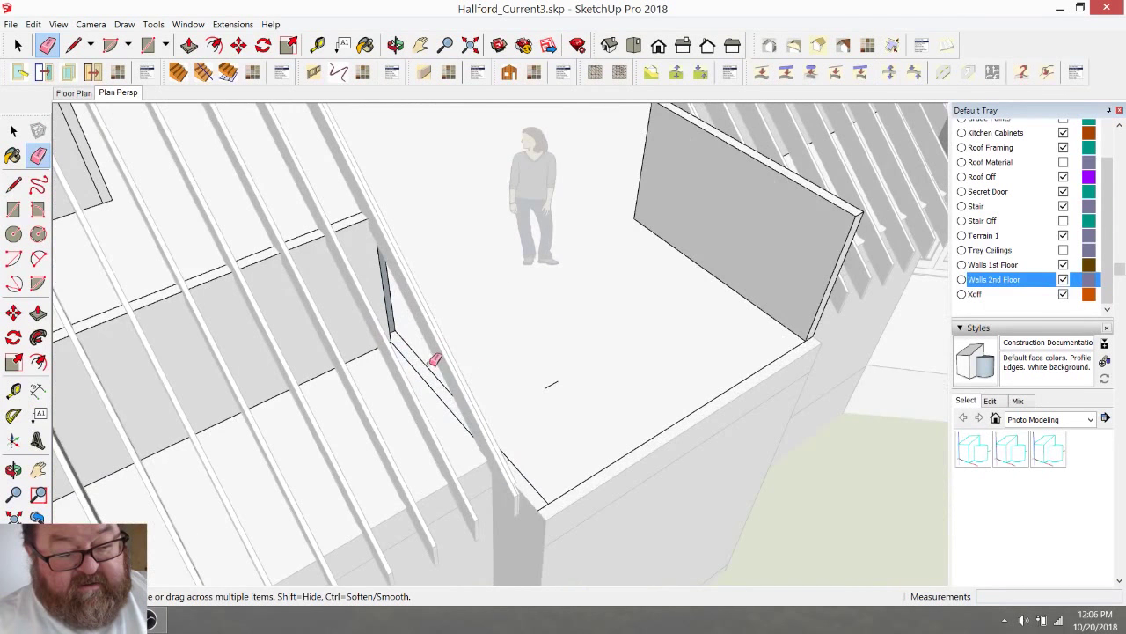
{"action": "left_click", "coordinate": [637, 447]}
{"action": "scroll", "coordinate": [566, 378], "scroll_direction": "down", "scroll_amount": 2}
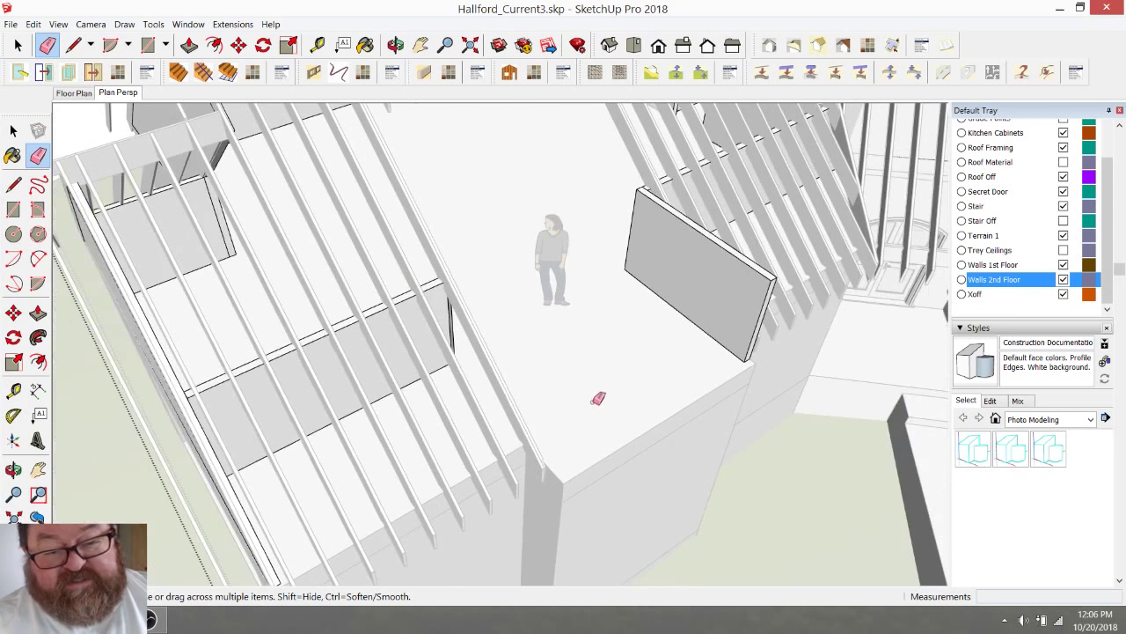
{"action": "mouse_move", "coordinate": [773, 280]}
{"action": "left_mouse_down"}
{"action": "mouse_move", "coordinate": [744, 358]}
{"action": "mouse_move", "coordinate": [729, 359]}
{"action": "left_mouse_up"}
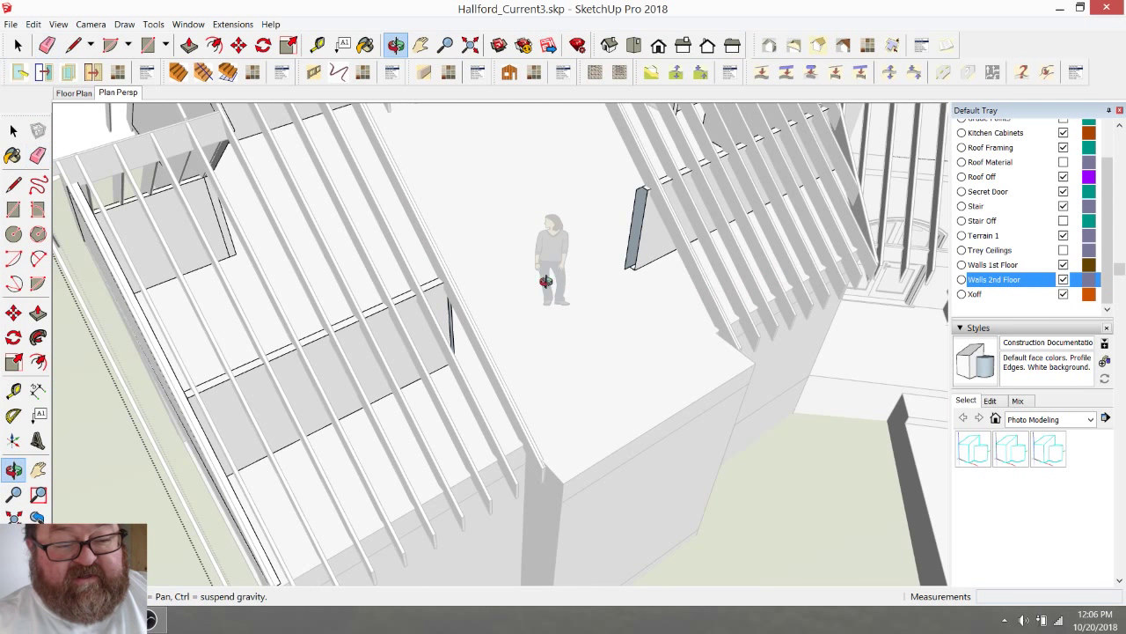
Step: Examine the open ends of the second-floor knee walls on both sides of the roof opening
{"action": "left_click_drag", "start_coordinate": [662, 336], "coordinate": [540, 322]}
{"action": "key", "text": "space"}
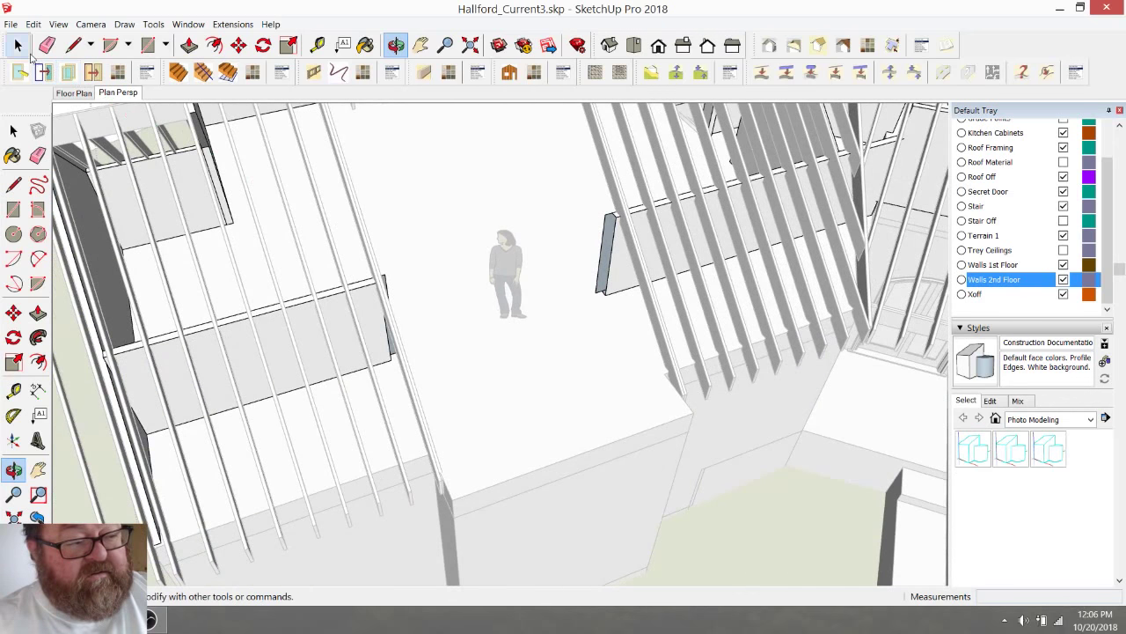
{"action": "scroll", "coordinate": [726, 468], "scroll_direction": "down", "scroll_amount": 3}
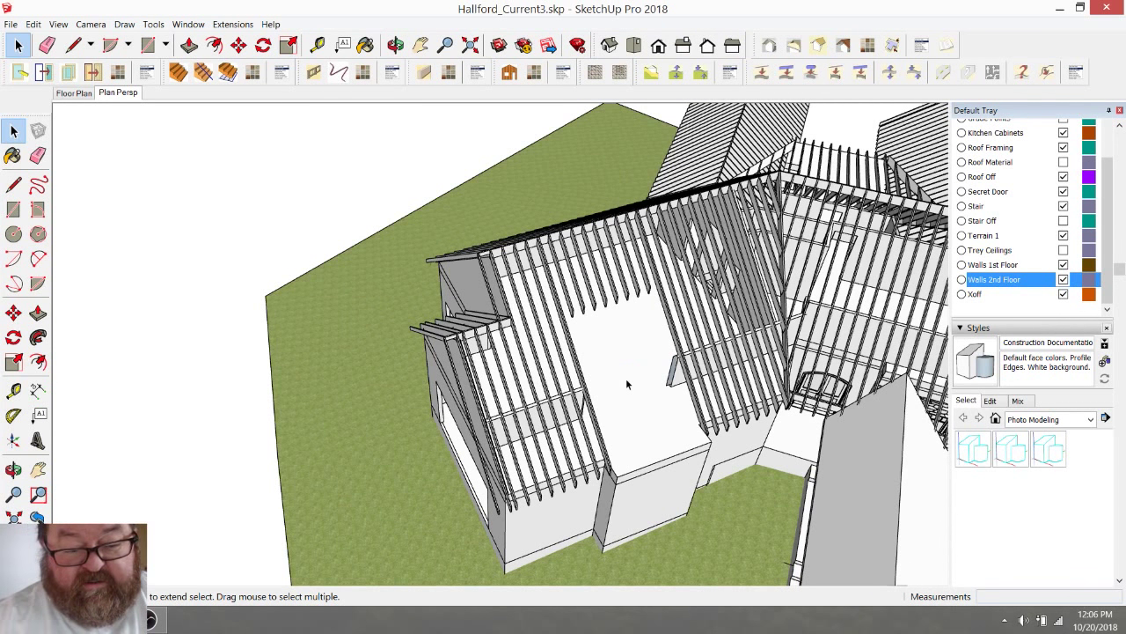
{"action": "scroll", "coordinate": [620, 377], "scroll_direction": "up", "scroll_amount": 5}
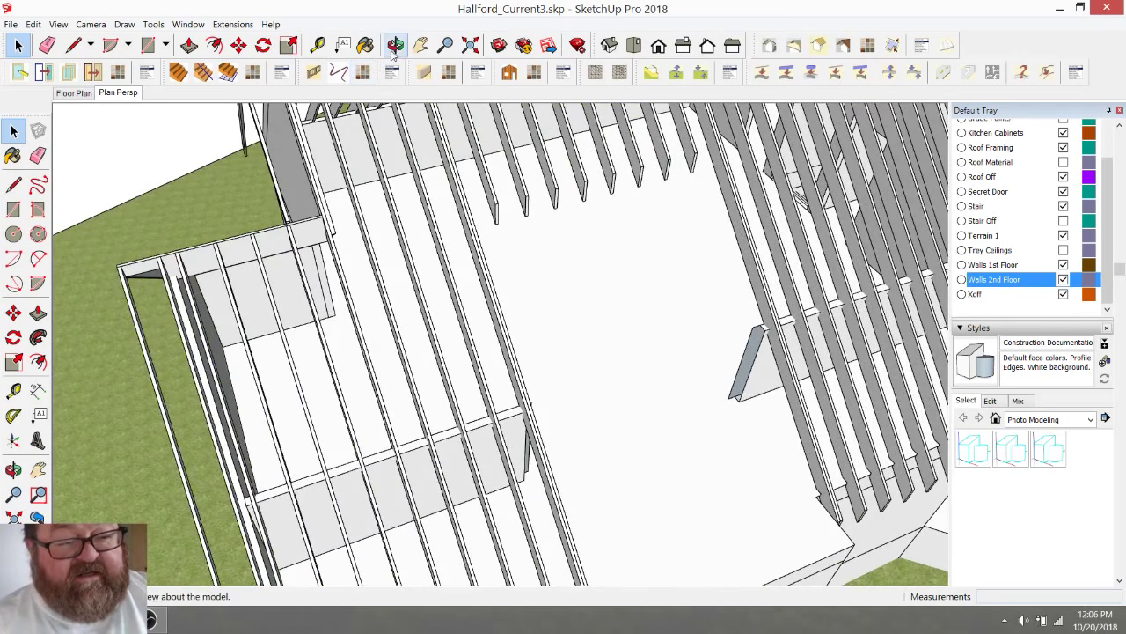
{"action": "left_click", "coordinate": [395, 45]}
{"action": "left_click_drag", "start_coordinate": [483, 382], "coordinate": [601, 371]}
{"action": "left_click_drag", "start_coordinate": [735, 305], "coordinate": [730, 347]}
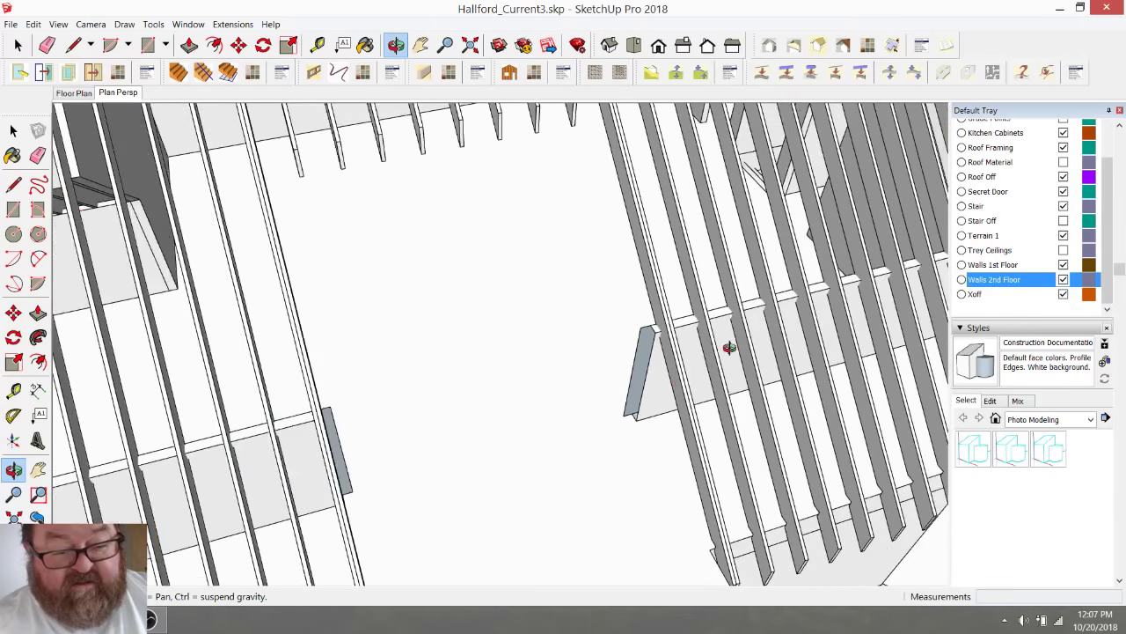
{"action": "left_click_drag", "start_coordinate": [378, 474], "coordinate": [243, 476]}
{"action": "scroll", "coordinate": [243, 476], "scroll_direction": "up", "scroll_amount": 5}
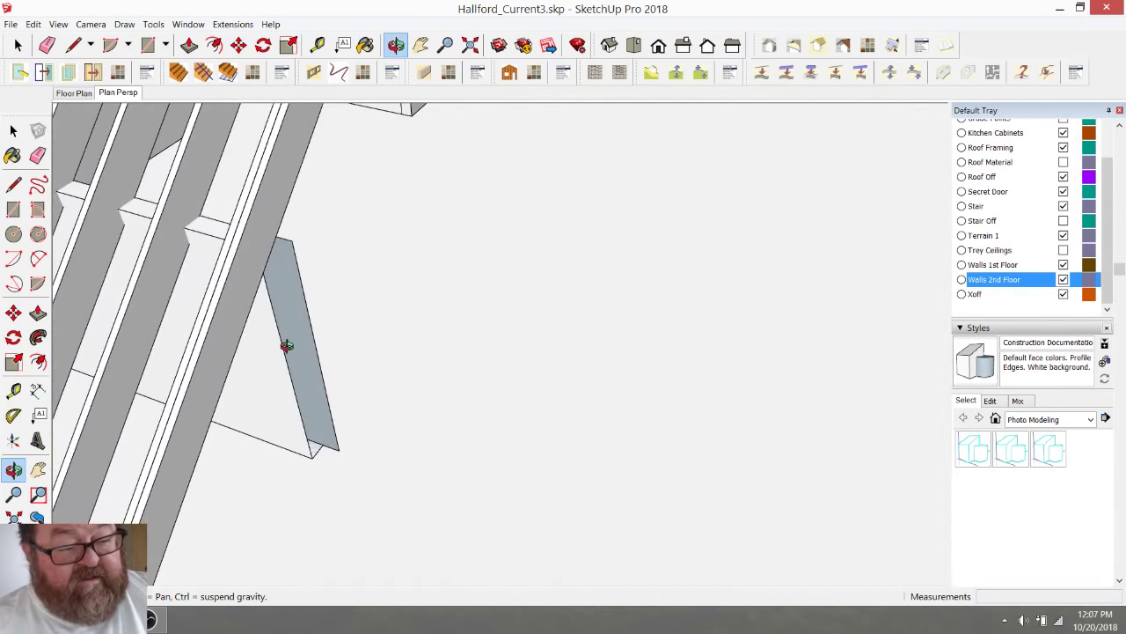
{"action": "scroll", "coordinate": [285, 344], "scroll_direction": "up", "scroll_amount": 3}
{"action": "left_click_drag", "start_coordinate": [178, 324], "coordinate": [793, 285]}
{"action": "scroll", "coordinate": [797, 264], "scroll_direction": "up", "scroll_amount": 3}
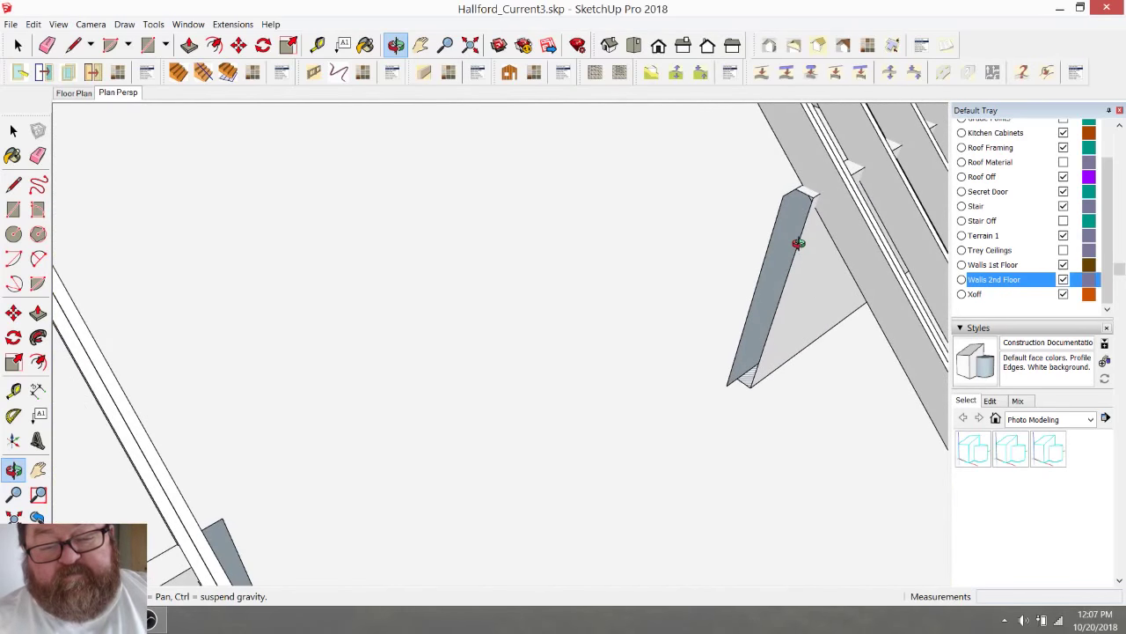
{"action": "scroll", "coordinate": [798, 243], "scroll_direction": "up", "scroll_amount": 3}
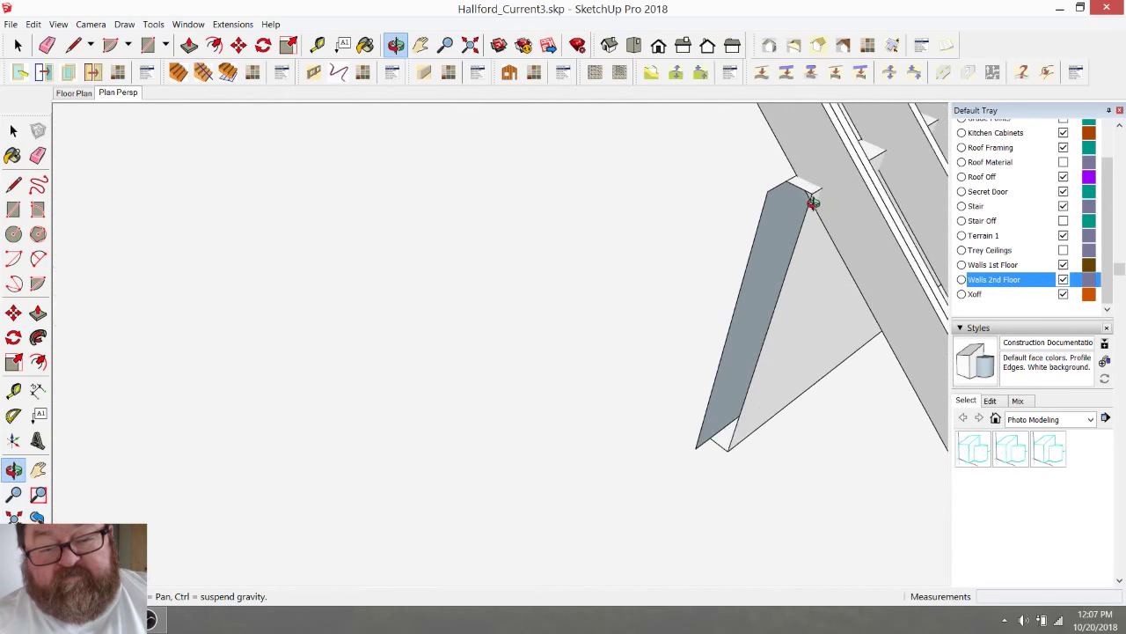
Step: Draw a 4 1/2" by 5' rectangle over the open end of the knee wall on the far side of the opening
{"action": "left_click", "coordinate": [148, 45]}
{"action": "left_click", "coordinate": [771, 169]}
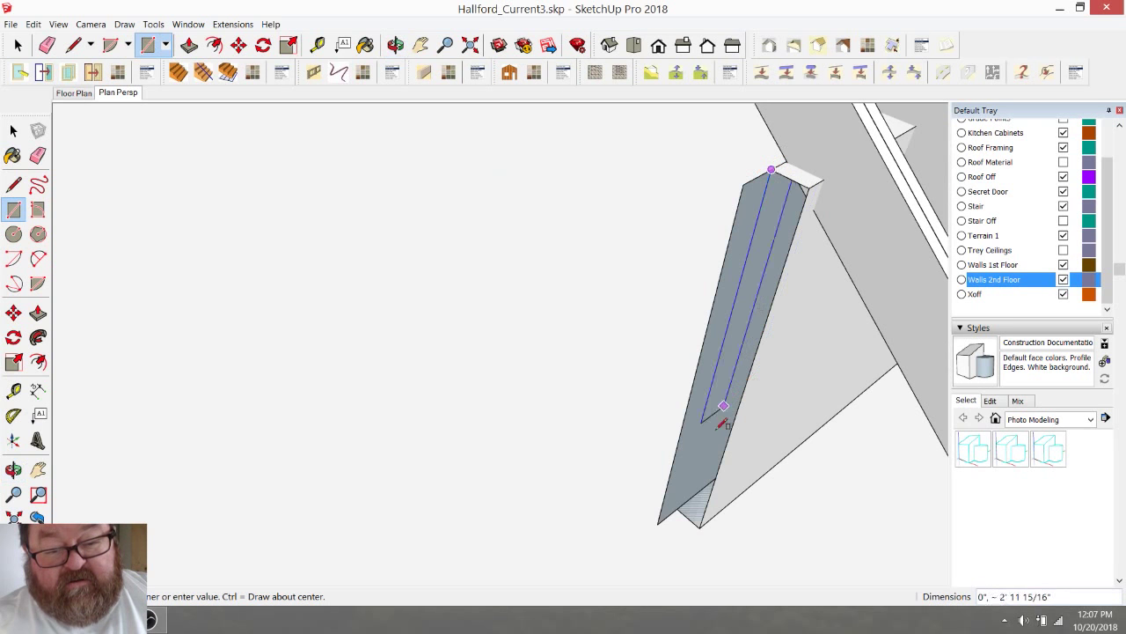
{"action": "left_click", "coordinate": [701, 525]}
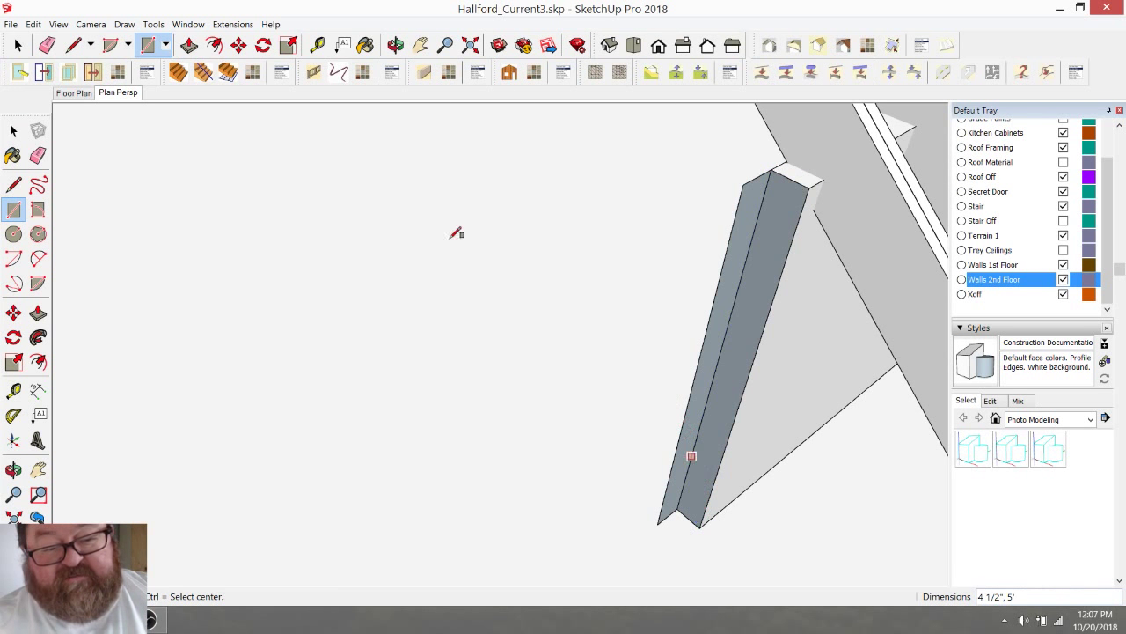
{"action": "left_click", "coordinate": [46, 45]}
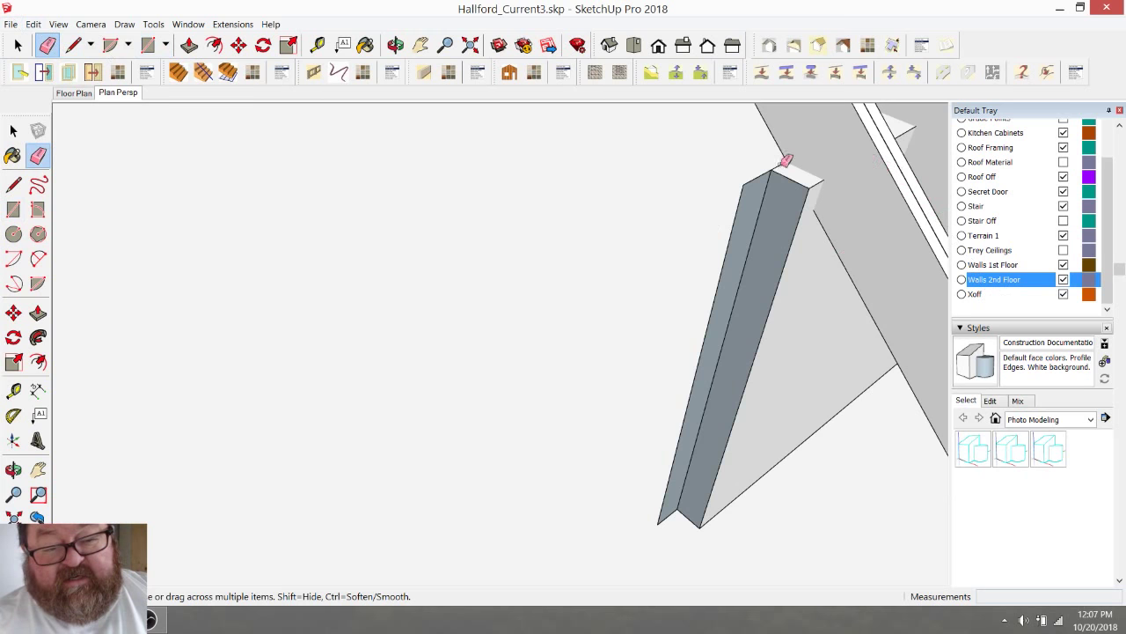
{"action": "left_click", "coordinate": [754, 177]}
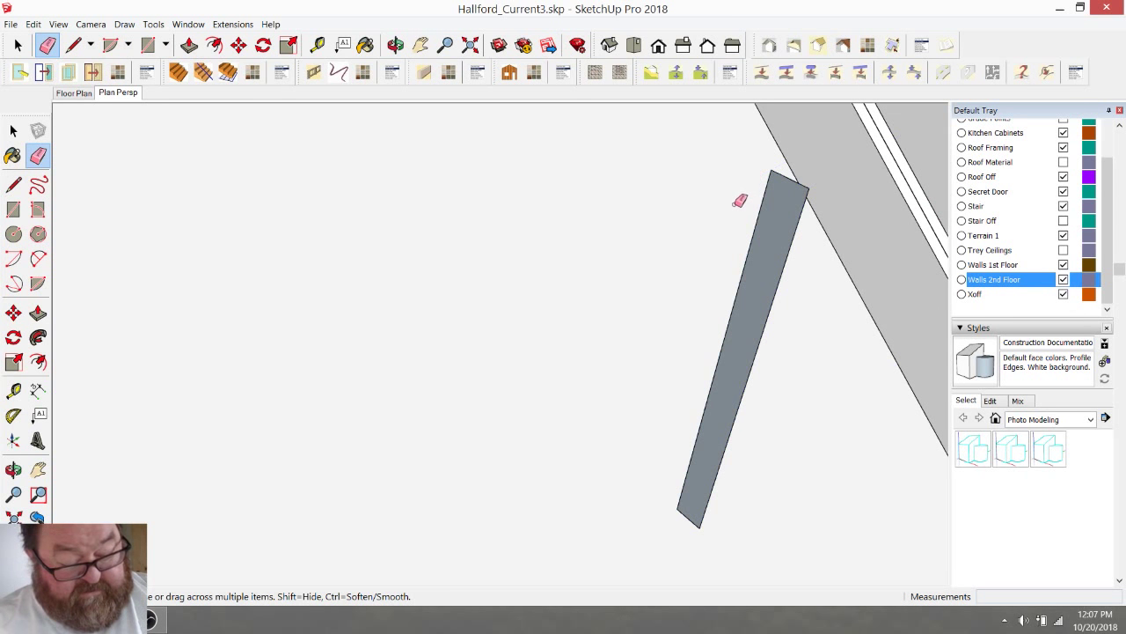
{"action": "key", "text": "ctrl+z"}
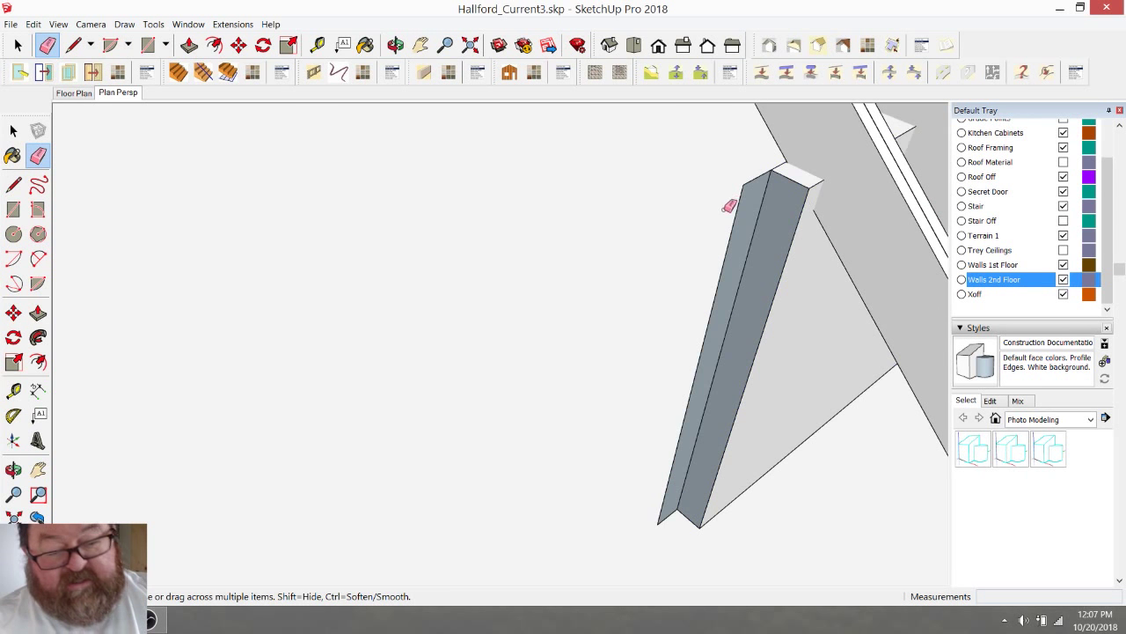
Step: Delete the rectangular face capping the knee wall's open end and clear the selection
{"action": "left_click", "coordinate": [19, 46]}
{"action": "triple_click", "coordinate": [801, 303]}
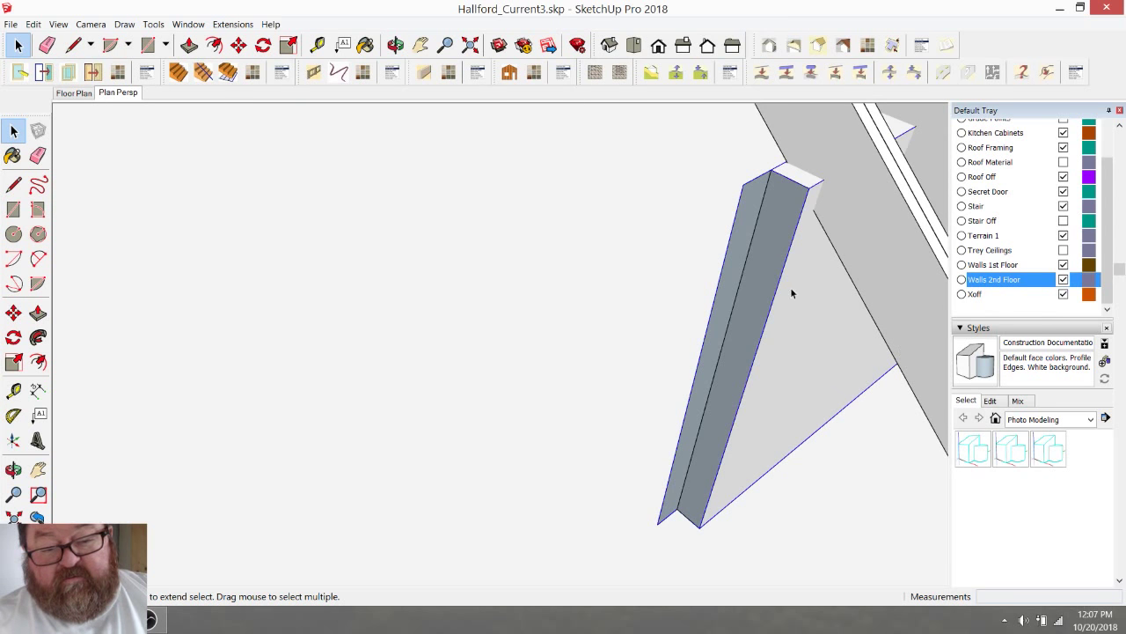
{"action": "left_click", "coordinate": [767, 284]}
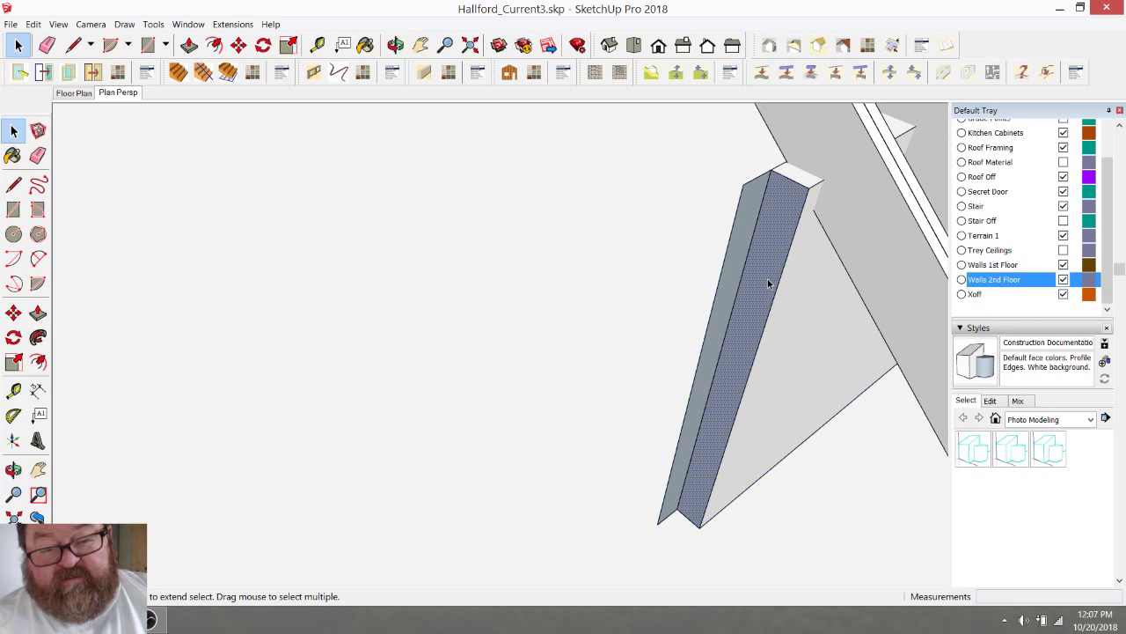
{"action": "key", "text": "Delete"}
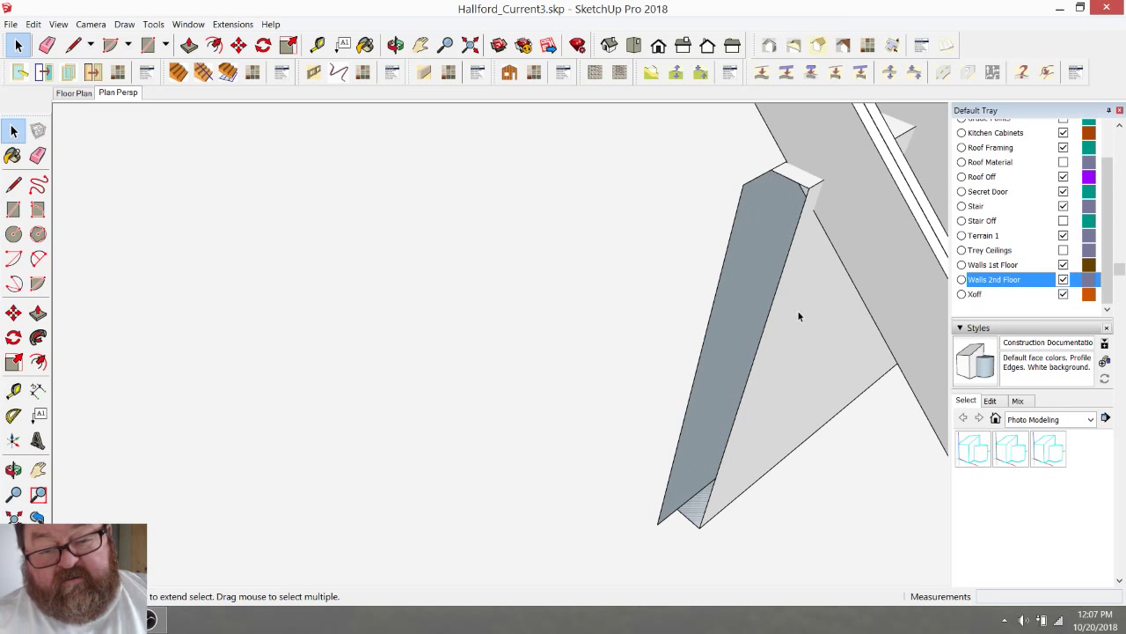
{"action": "key", "text": "ctrl+t"}
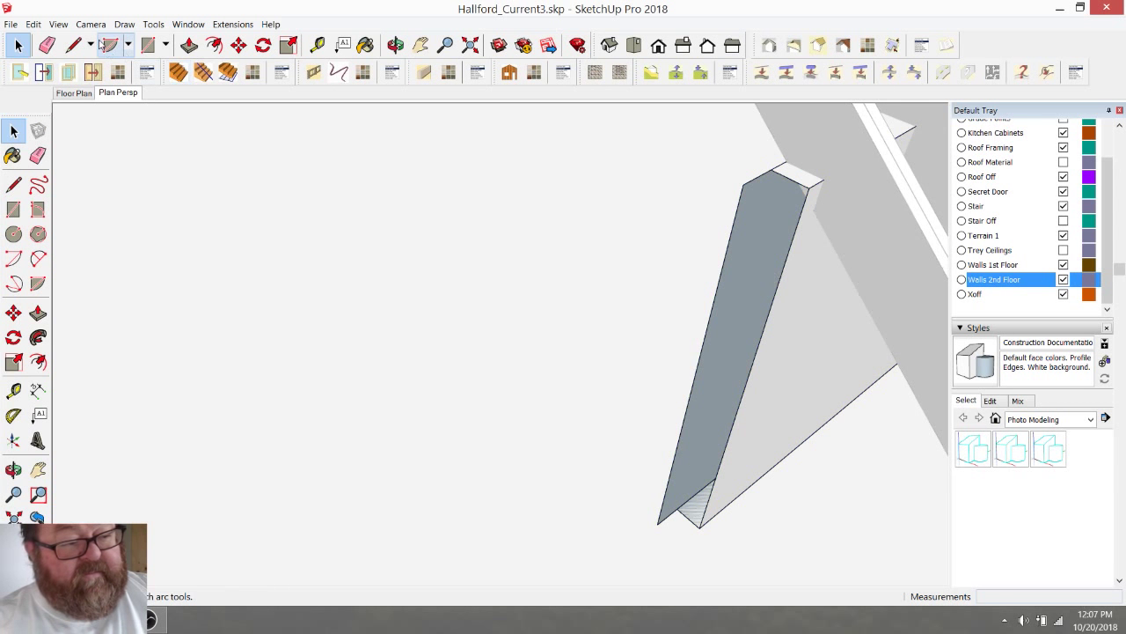
Step: Cap the knee wall's open end with a 5' by 4 1/2" rectangle and erase the leftover sliver of wall beside it
{"action": "left_click", "coordinate": [144, 46]}
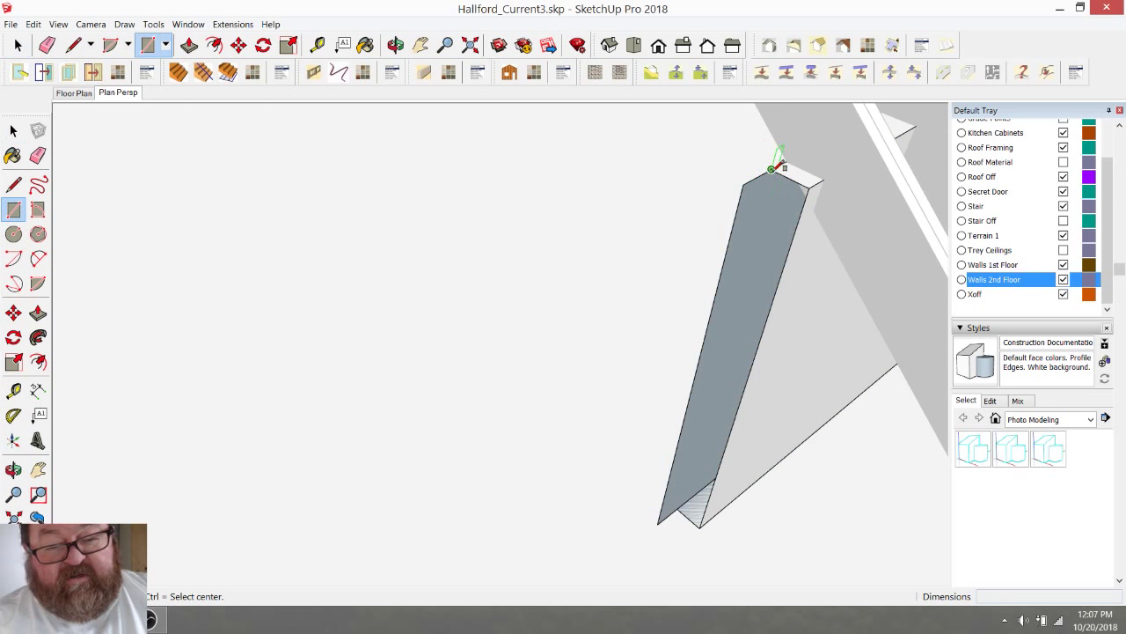
{"action": "left_click", "coordinate": [772, 168]}
{"action": "left_click", "coordinate": [702, 524]}
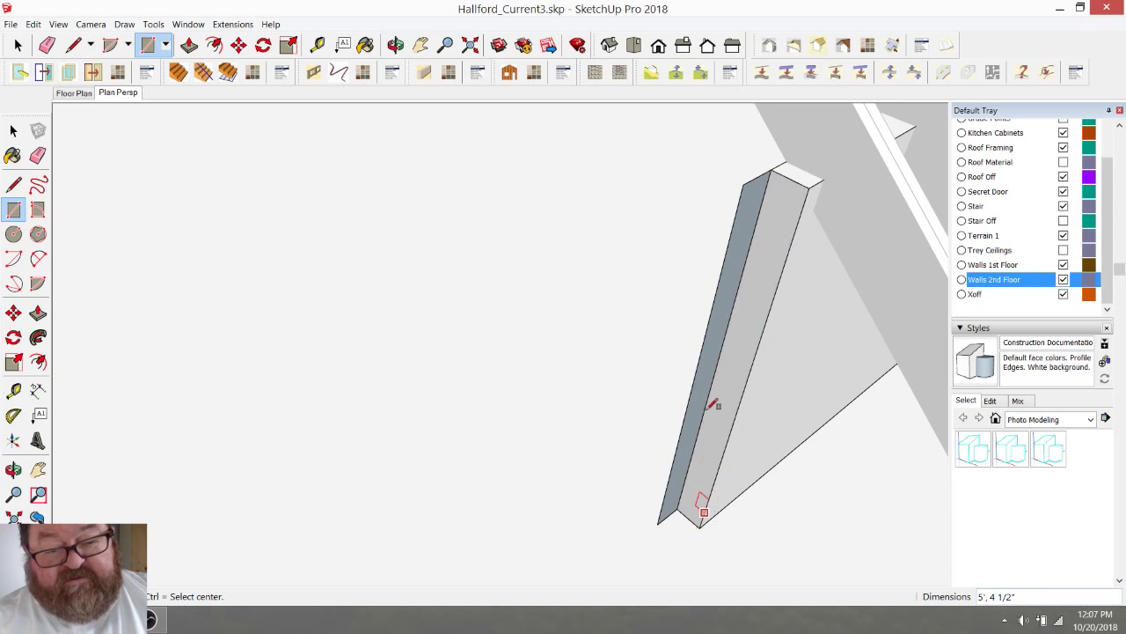
{"action": "left_click", "coordinate": [47, 45]}
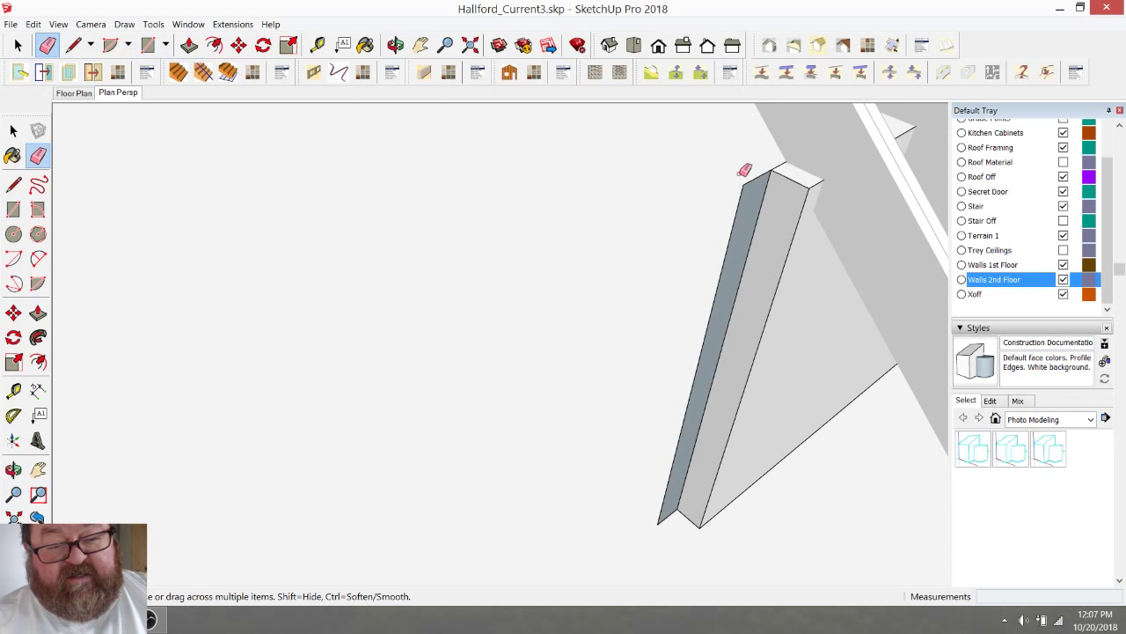
{"action": "left_click", "coordinate": [744, 186]}
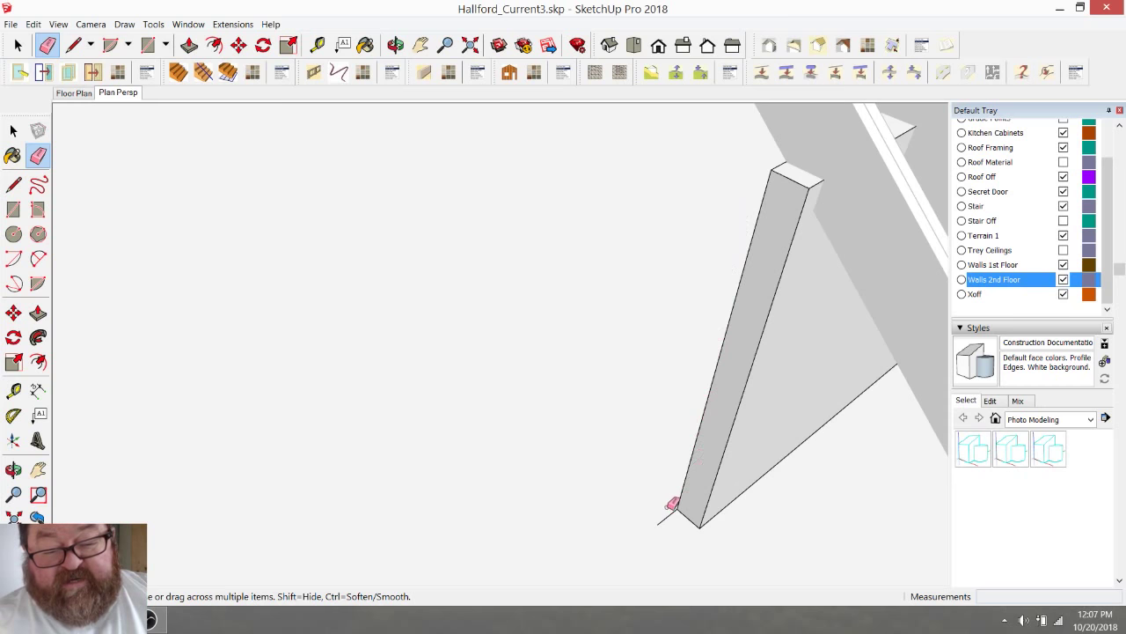
{"action": "scroll", "coordinate": [653, 324], "scroll_direction": "down", "scroll_amount": 2}
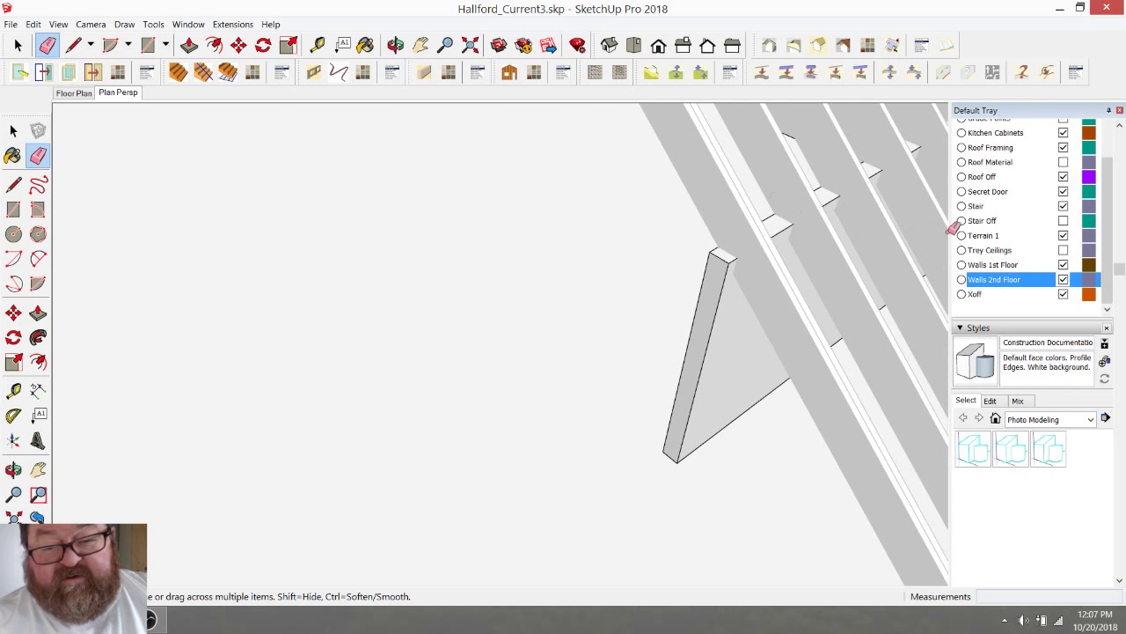
Step: Push/Pull the capped knee wall end about 10' 7" across the roof opening toward the opposite knee wall
{"action": "scroll", "coordinate": [1003, 213], "scroll_direction": "up", "scroll_amount": 5}
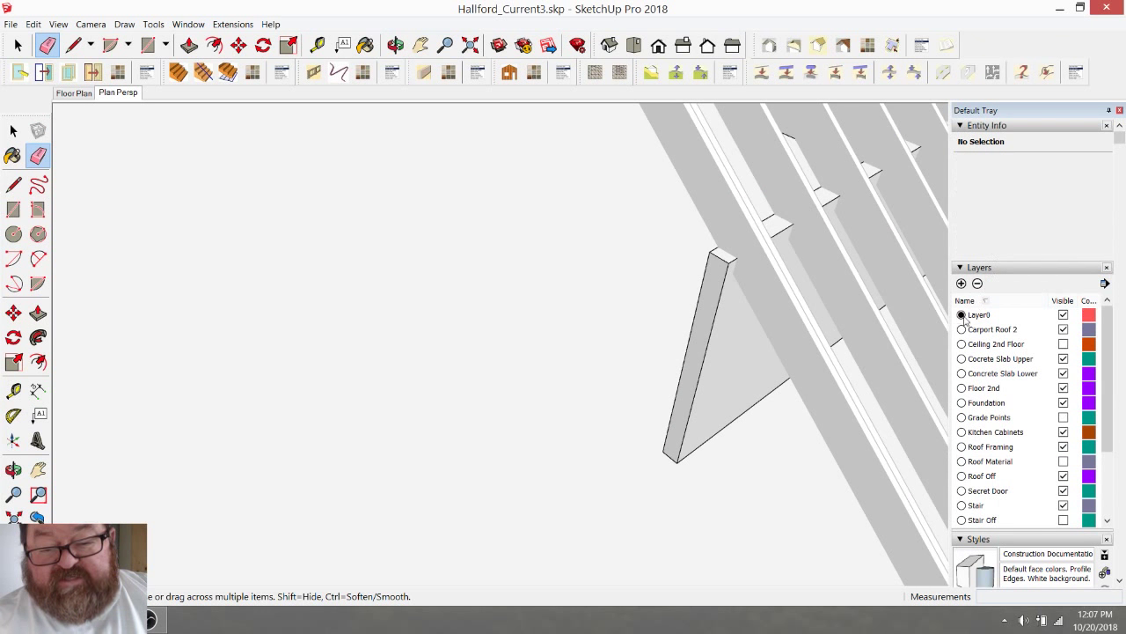
{"action": "scroll", "coordinate": [774, 237], "scroll_direction": "down", "scroll_amount": 4}
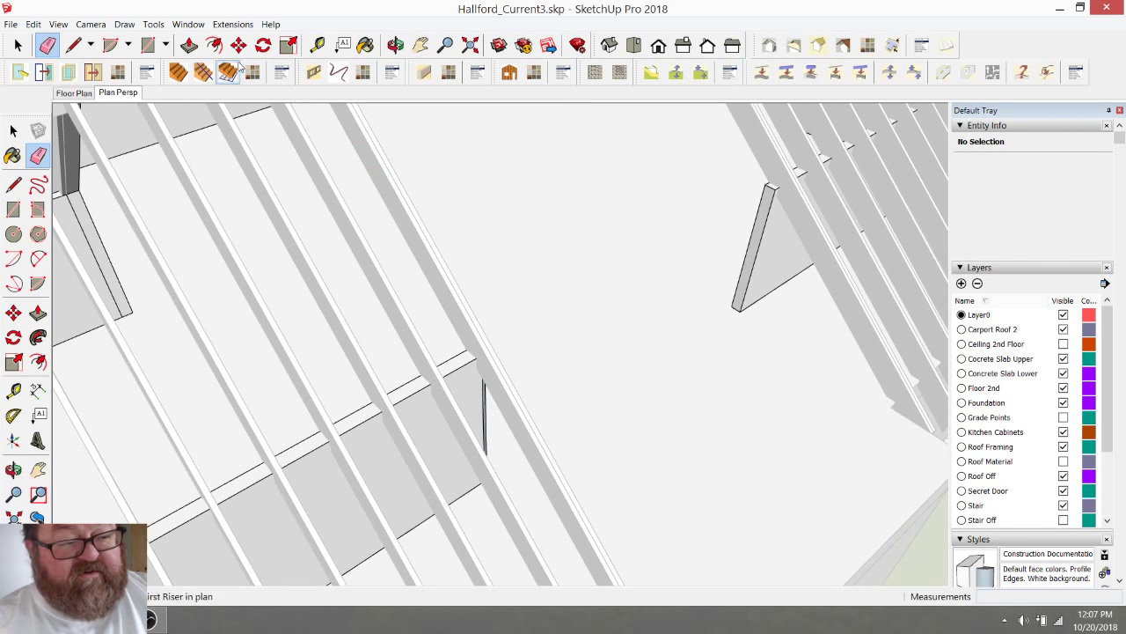
{"action": "left_click", "coordinate": [189, 44]}
{"action": "left_click", "coordinate": [767, 221]}
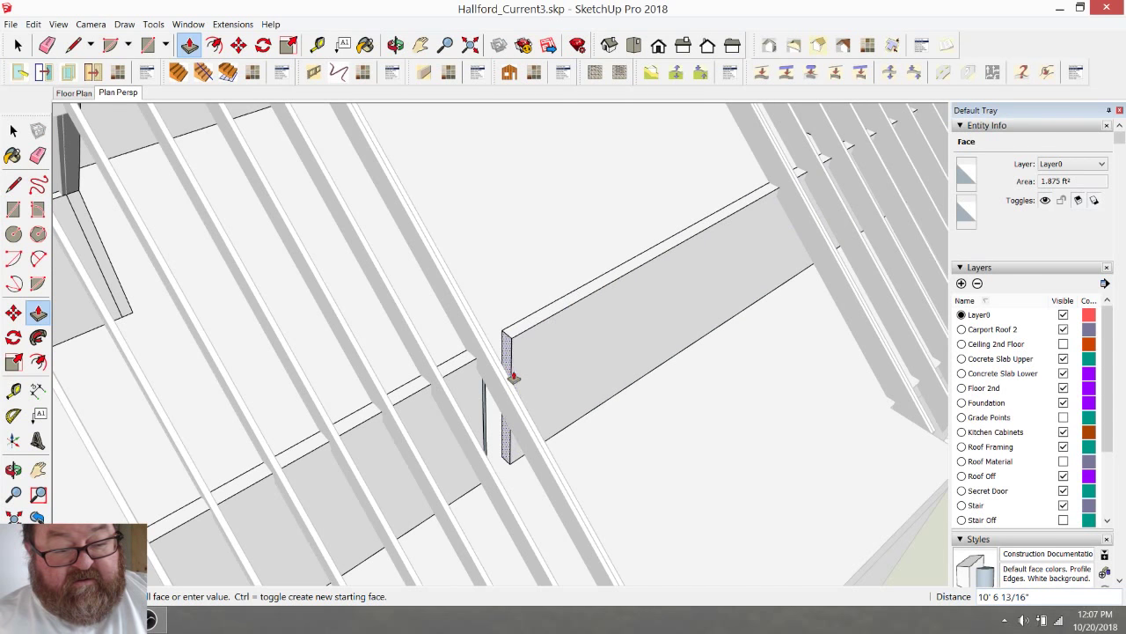
{"action": "left_click", "coordinate": [494, 306]}
{"action": "left_click", "coordinate": [395, 47]}
{"action": "mouse_move", "coordinate": [581, 357]}
{"action": "left_mouse_down"}
{"action": "mouse_move", "coordinate": [533, 432]}
{"action": "mouse_move", "coordinate": [428, 428]}
{"action": "mouse_move", "coordinate": [322, 399]}
{"action": "mouse_move", "coordinate": [282, 355]}
{"action": "mouse_move", "coordinate": [309, 320]}
{"action": "mouse_move", "coordinate": [360, 309]}
{"action": "mouse_move", "coordinate": [452, 347]}
{"action": "mouse_move", "coordinate": [592, 368]}
{"action": "left_mouse_up"}
{"action": "scroll", "coordinate": [396, 319], "scroll_direction": "down", "scroll_amount": 3}
{"action": "scroll", "coordinate": [593, 368], "scroll_direction": "down", "scroll_amount": 2}
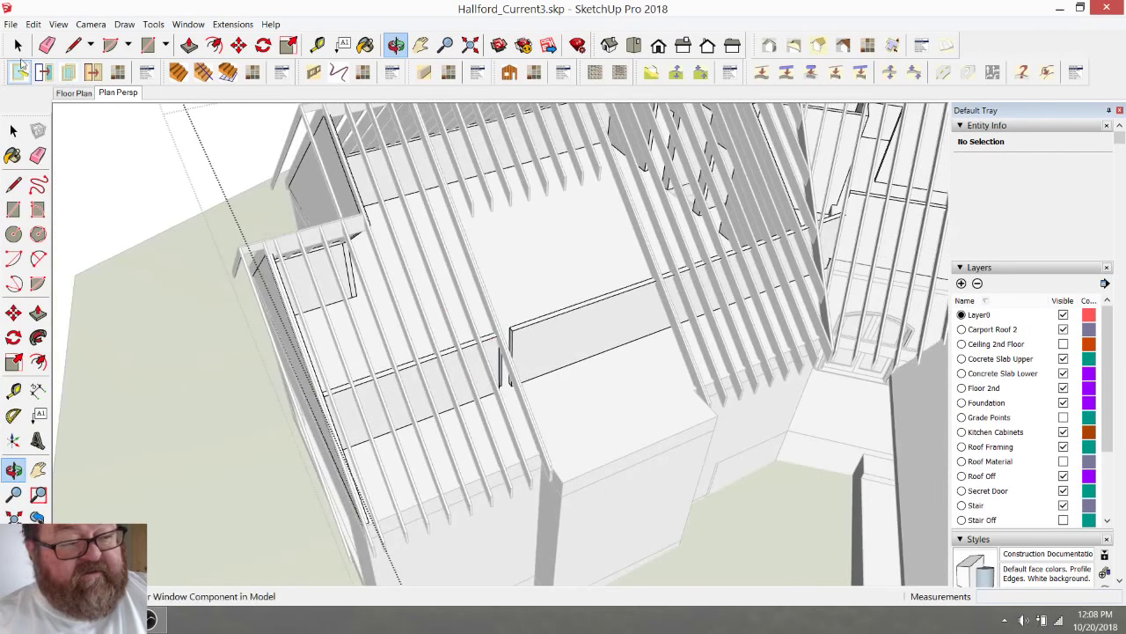
Step: Examine where the doubled rafters beside the former dormer opening meet the ridge board
{"action": "left_click", "coordinate": [18, 45]}
{"action": "middle_click_drag", "start_coordinate": [476, 294], "coordinate": [482, 289]}
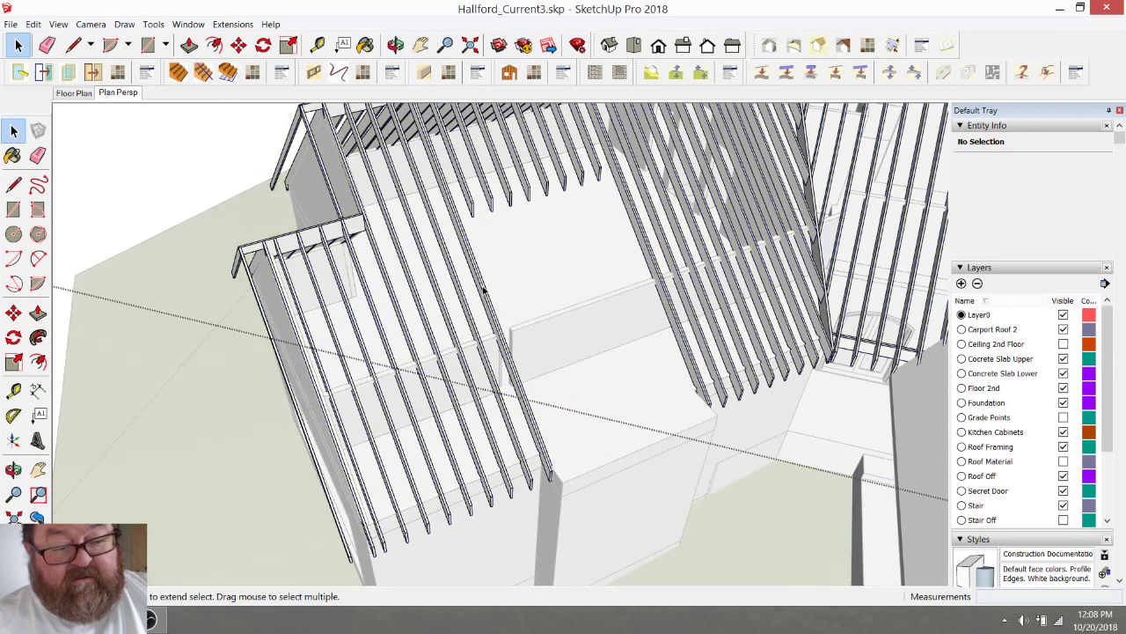
{"action": "scroll", "coordinate": [484, 326], "scroll_direction": "up", "scroll_amount": 3}
{"action": "scroll", "coordinate": [507, 345], "scroll_direction": "down", "scroll_amount": 3}
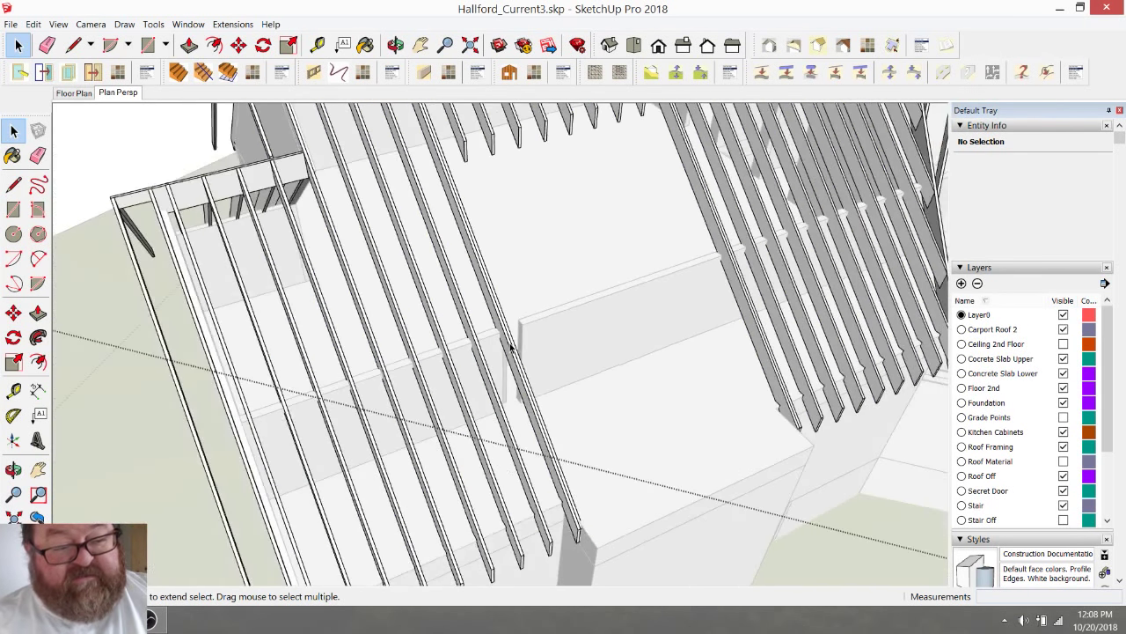
{"action": "scroll", "coordinate": [462, 166], "scroll_direction": "down", "scroll_amount": 2}
{"action": "scroll", "coordinate": [449, 163], "scroll_direction": "up", "scroll_amount": 6}
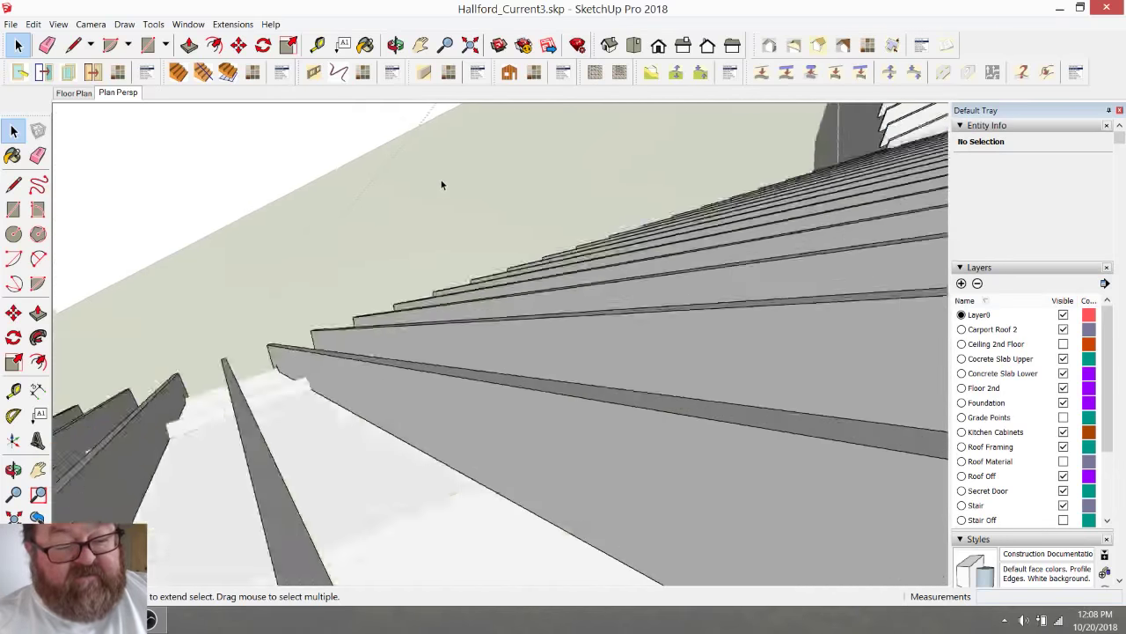
{"action": "scroll", "coordinate": [441, 189], "scroll_direction": "down", "scroll_amount": 2}
{"action": "left_click", "coordinate": [395, 45]}
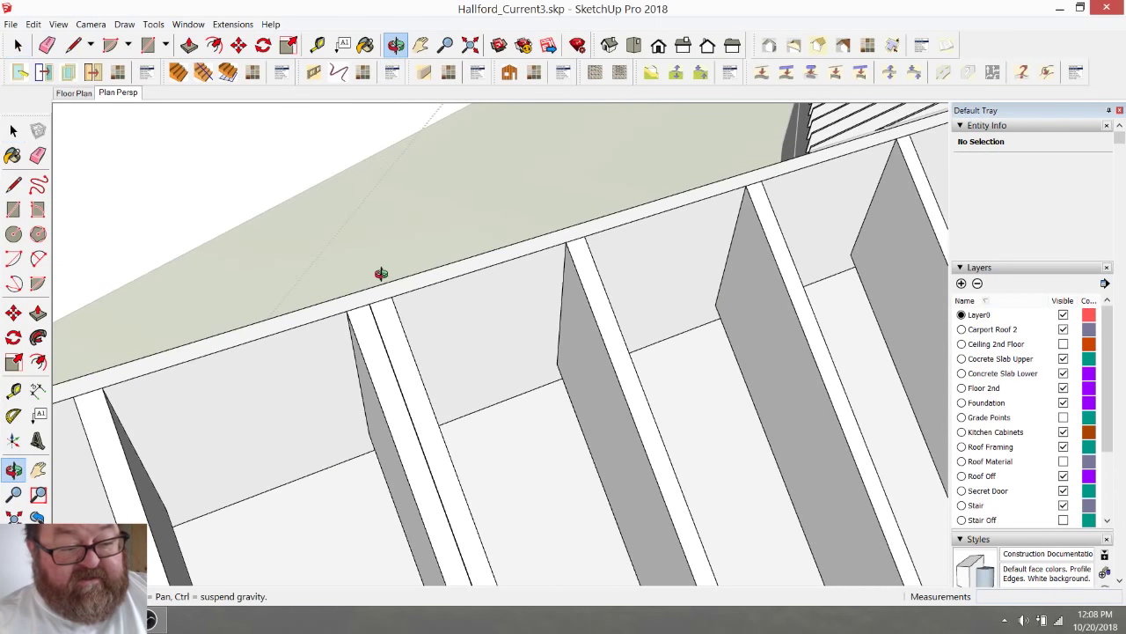
{"action": "left_click_drag", "start_coordinate": [381, 272], "coordinate": [350, 336]}
{"action": "key", "text": "space"}
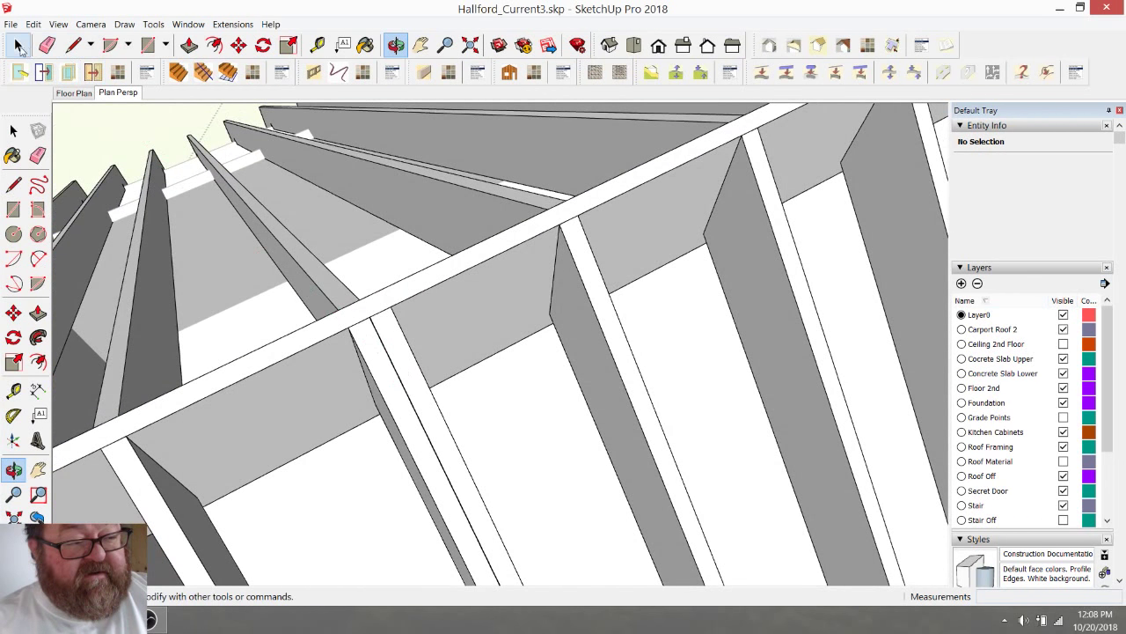
{"action": "left_click", "coordinate": [388, 333]}
{"action": "double_click", "coordinate": [387, 333]}
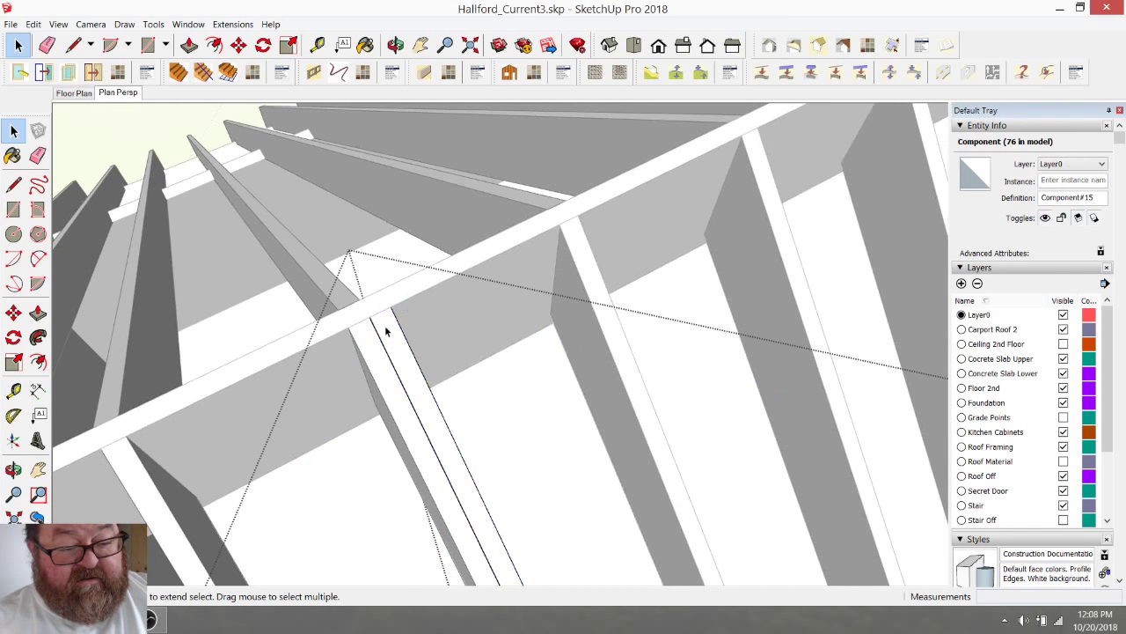
{"action": "triple_click", "coordinate": [387, 332]}
{"action": "left_click", "coordinate": [390, 330]}
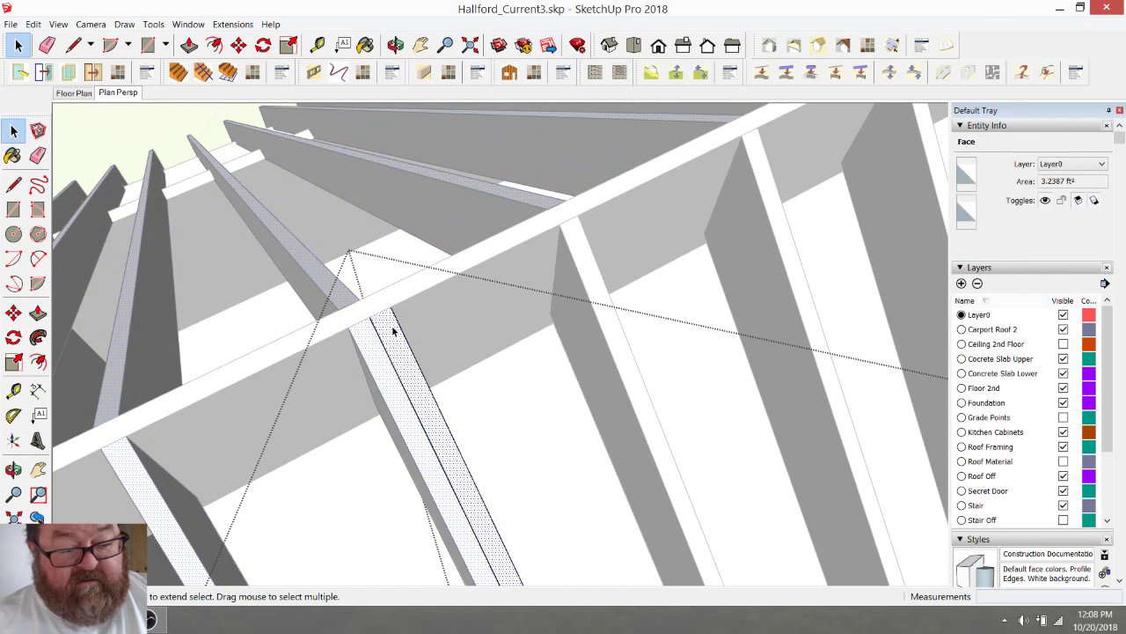
{"action": "left_click", "coordinate": [364, 360]}
{"action": "left_click", "coordinate": [402, 352]}
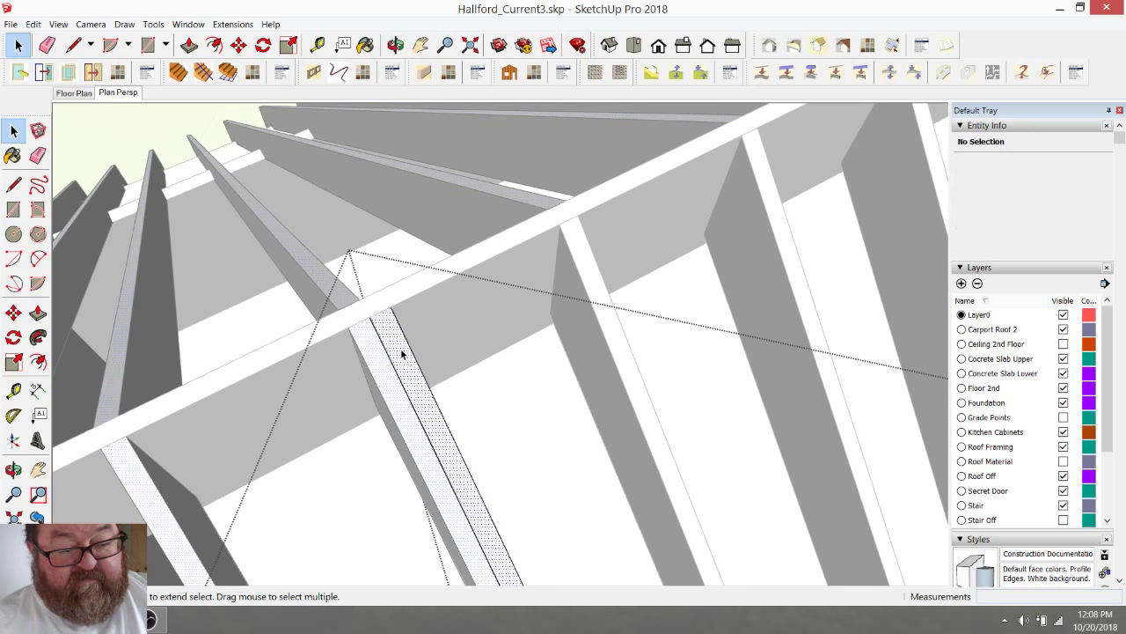
{"action": "left_click", "coordinate": [419, 379]}
{"action": "left_click", "coordinate": [418, 378]}
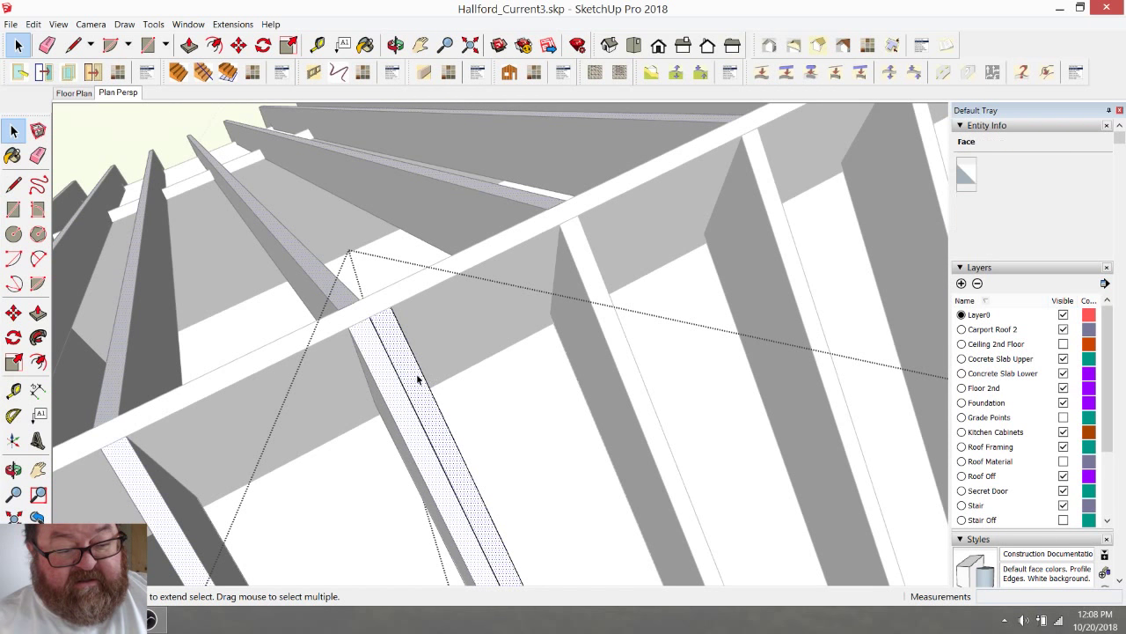
{"action": "left_click", "coordinate": [402, 244]}
Step: Delete the duplicate rafter lying directly against its neighbour at the ridge board
{"action": "left_click", "coordinate": [413, 354]}
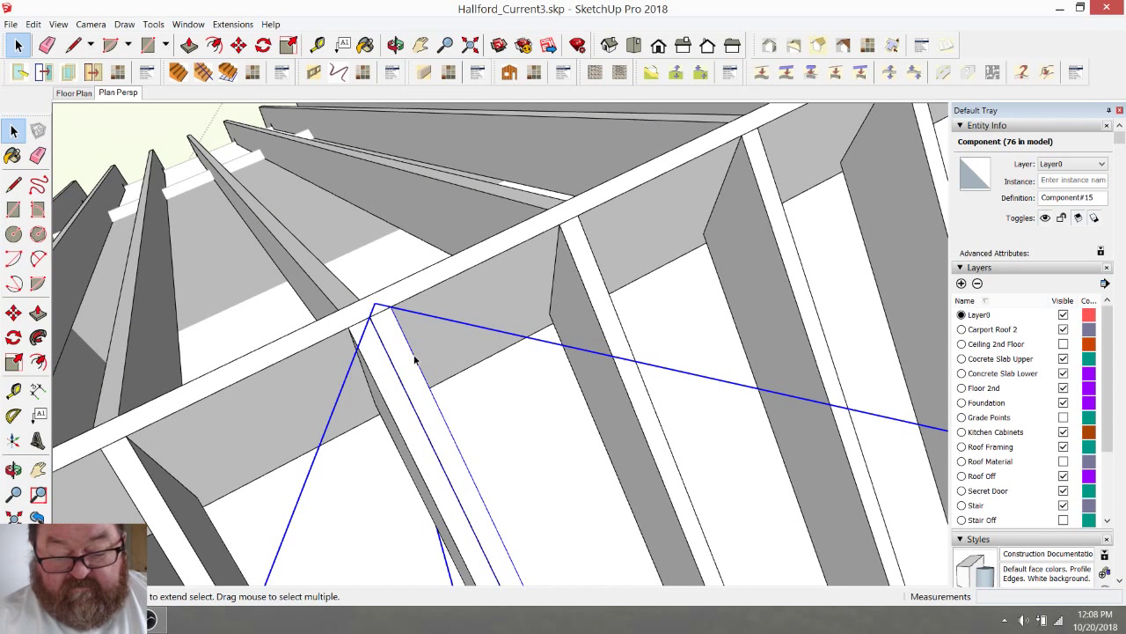
{"action": "left_click", "coordinate": [413, 356]}
{"action": "middle_click_drag", "start_coordinate": [414, 355], "coordinate": [351, 343]}
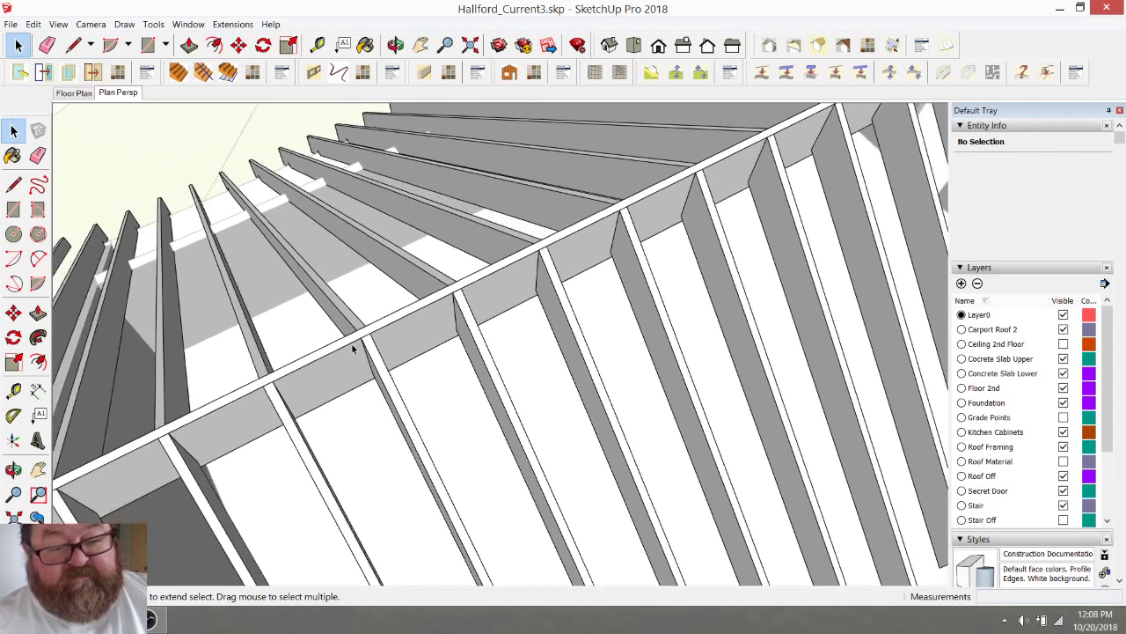
Step: Delete the second duplicate rafter farther along the ridge, at the other side of the former dormer opening
{"action": "scroll", "coordinate": [351, 343], "scroll_direction": "down", "scroll_amount": 4}
{"action": "scroll", "coordinate": [722, 170], "scroll_direction": "up", "scroll_amount": 6}
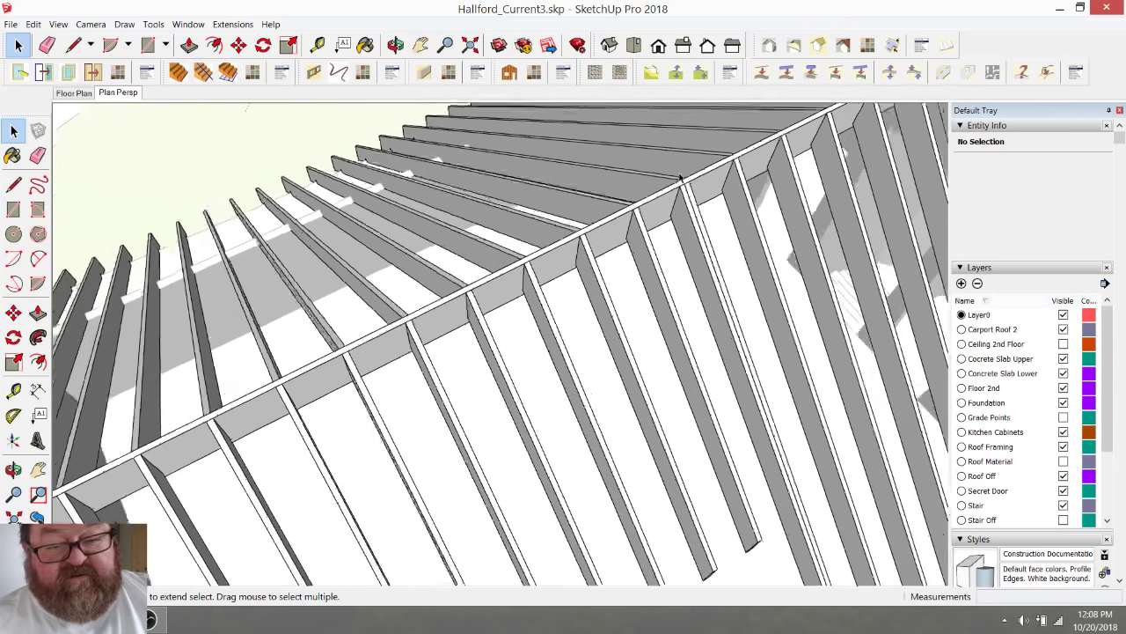
{"action": "left_click", "coordinate": [684, 234]}
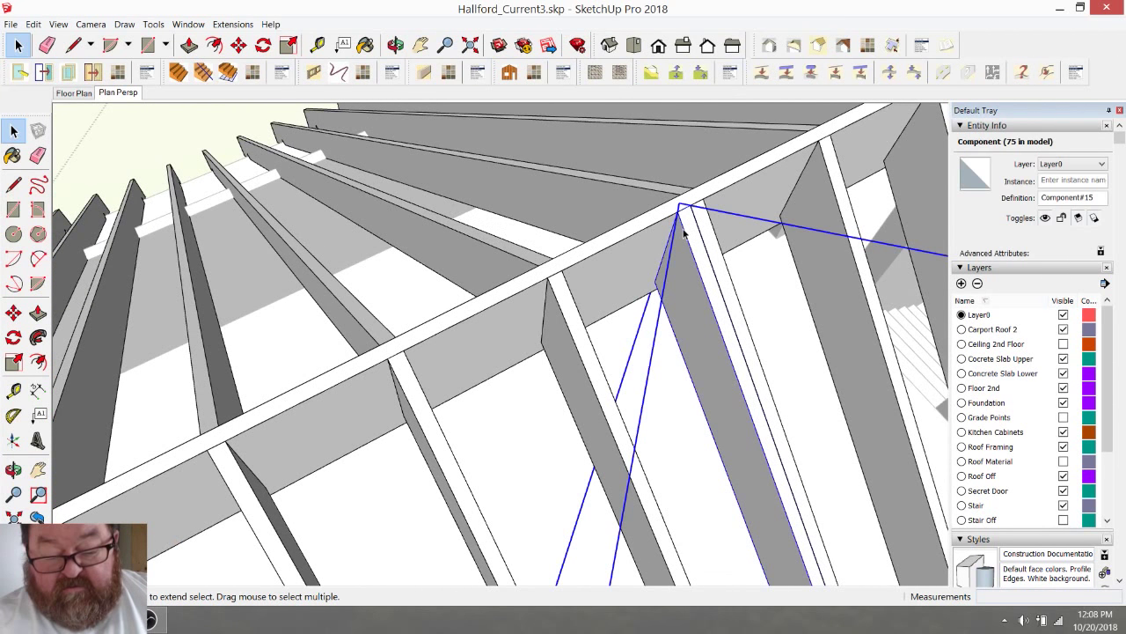
{"action": "key", "text": "Delete"}
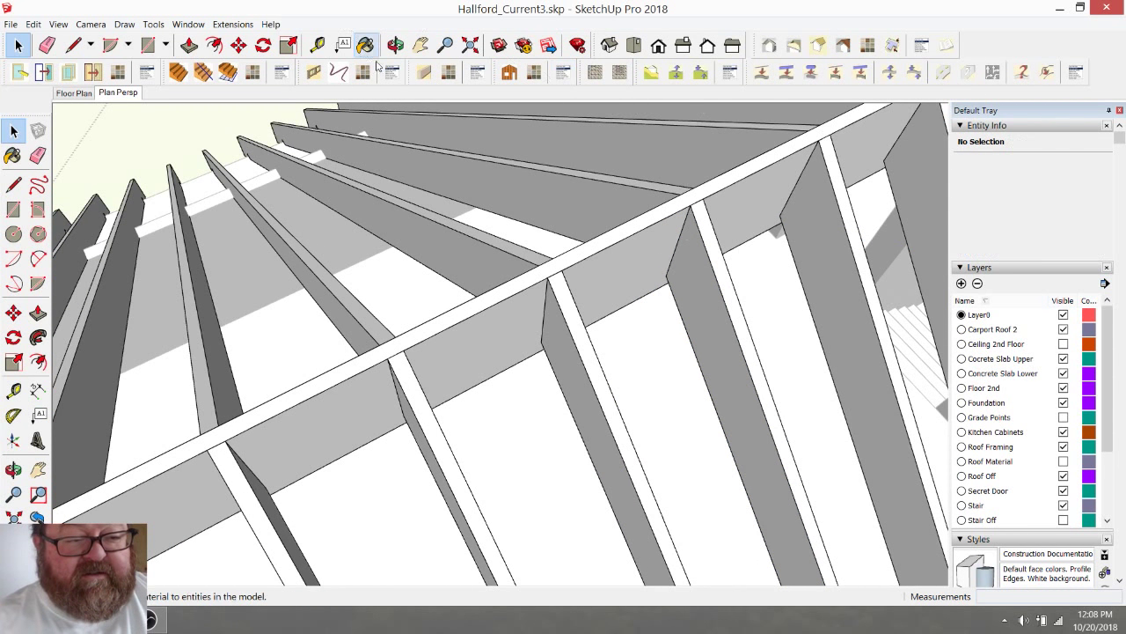
Step: Examine the remaining rafters and the gap between the two knee wall sections below them
{"action": "left_click", "coordinate": [396, 45]}
{"action": "left_click_drag", "start_coordinate": [534, 201], "coordinate": [530, 159]}
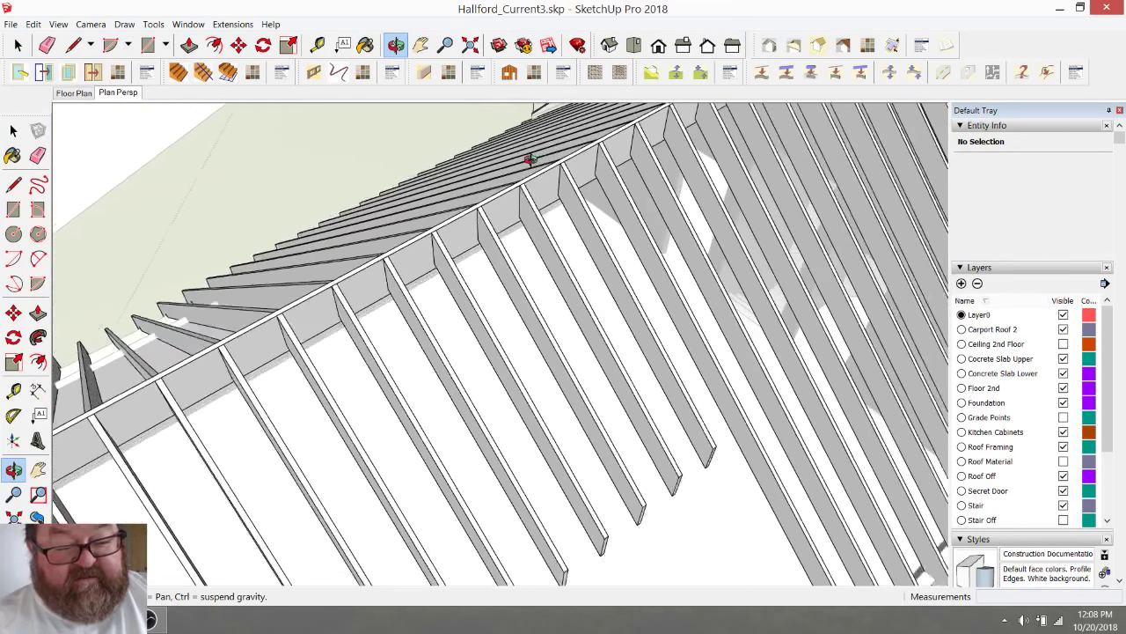
{"action": "scroll", "coordinate": [529, 159], "scroll_direction": "down", "scroll_amount": 5}
{"action": "mouse_move", "coordinate": [529, 430]}
{"action": "left_mouse_down"}
{"action": "mouse_move", "coordinate": [540, 347]}
{"action": "mouse_move", "coordinate": [511, 390]}
{"action": "mouse_move", "coordinate": [508, 433]}
{"action": "left_mouse_up"}
{"action": "scroll", "coordinate": [508, 432], "scroll_direction": "up", "scroll_amount": 6}
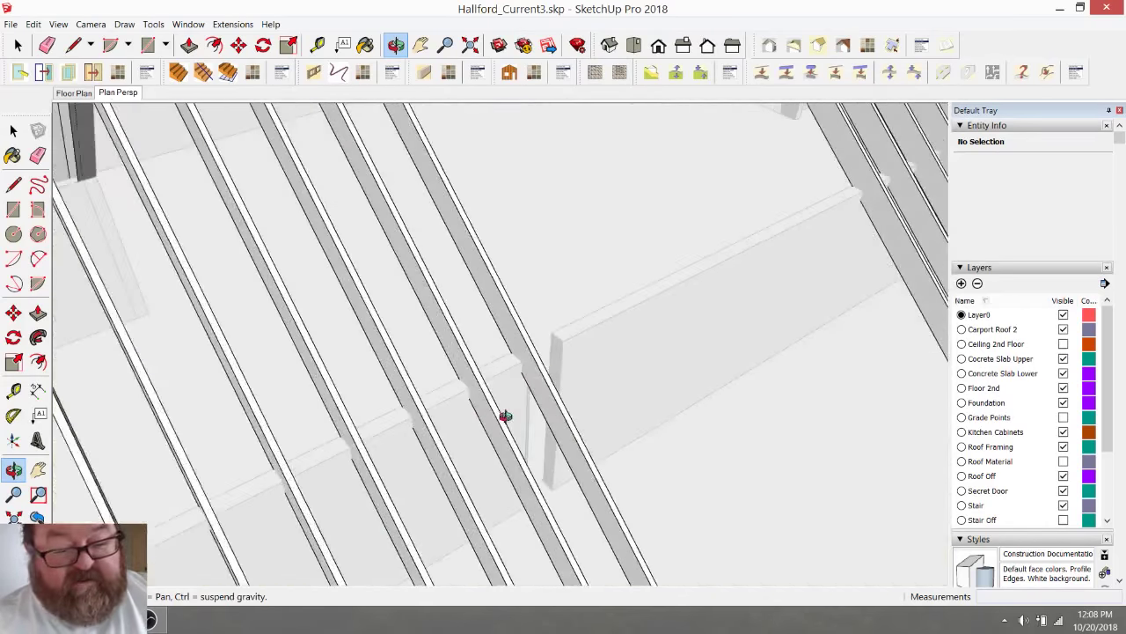
{"action": "scroll", "coordinate": [286, 338], "scroll_direction": "up", "scroll_amount": 4}
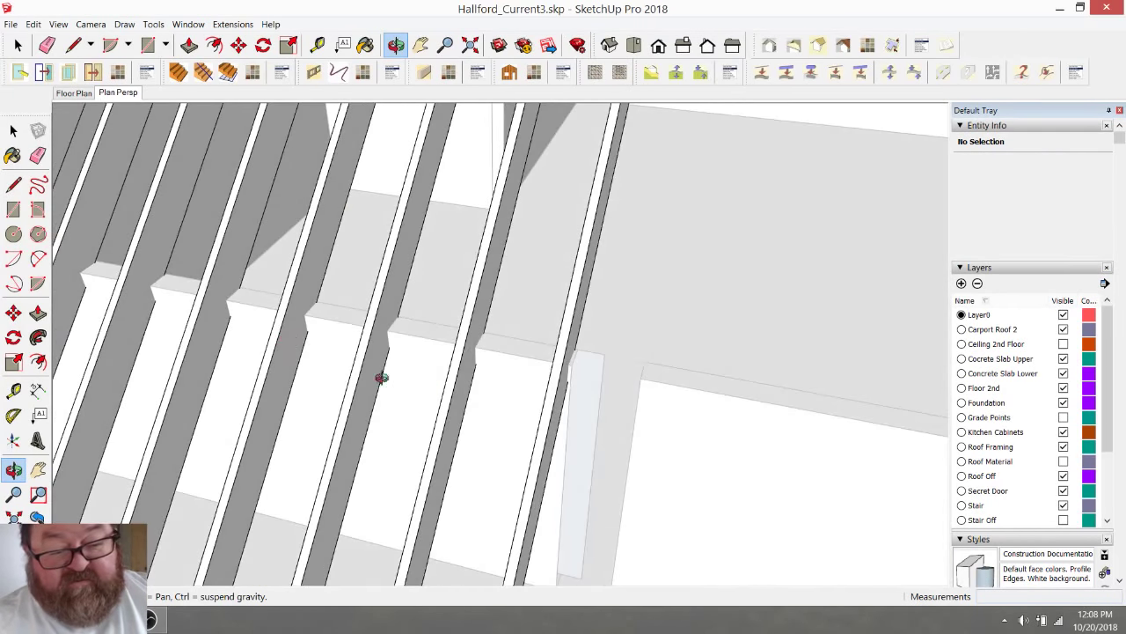
{"action": "scroll", "coordinate": [616, 455], "scroll_direction": "down", "scroll_amount": 6}
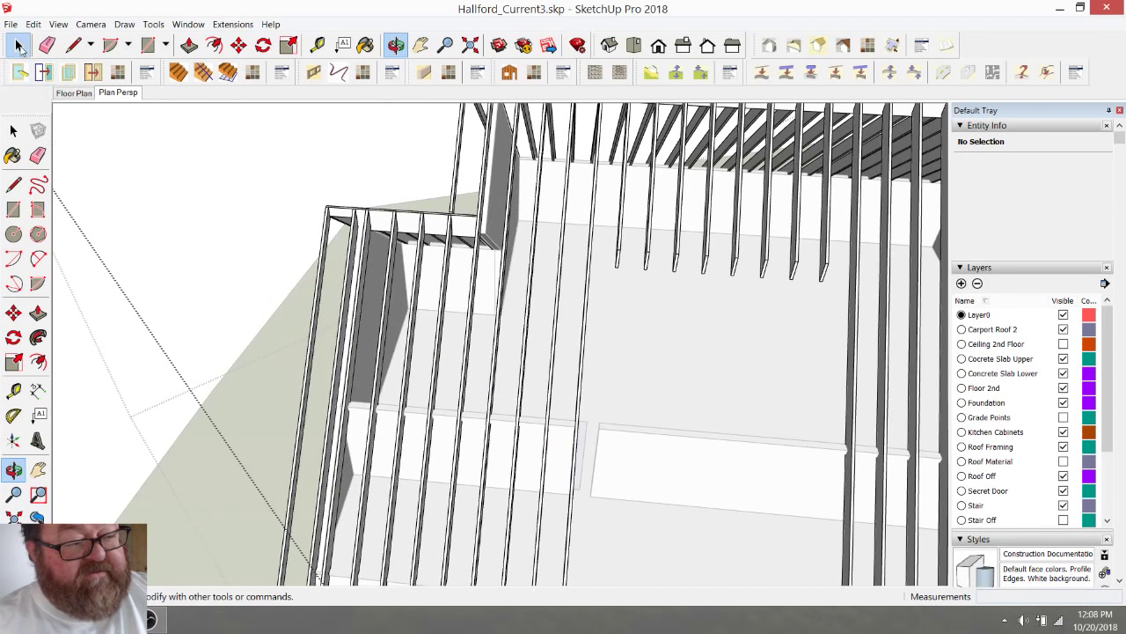
{"action": "key", "text": "space"}
{"action": "scroll", "coordinate": [371, 437], "scroll_direction": "down", "scroll_amount": 3}
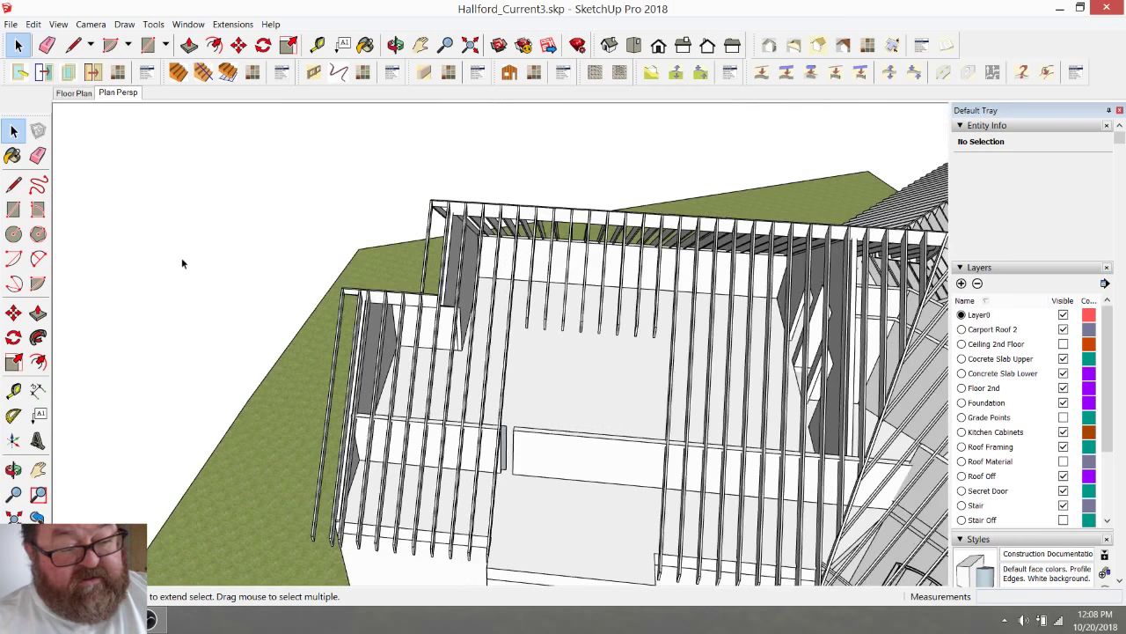
{"action": "scroll", "coordinate": [511, 504], "scroll_direction": "up", "scroll_amount": 3}
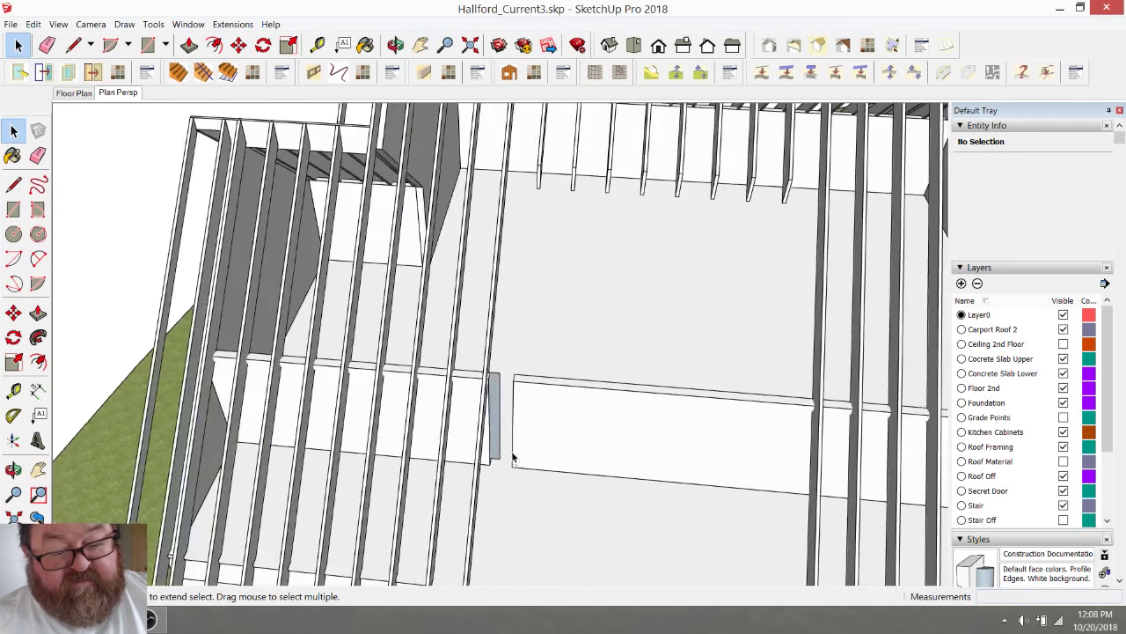
{"action": "scroll", "coordinate": [512, 504], "scroll_direction": "down", "scroll_amount": 5}
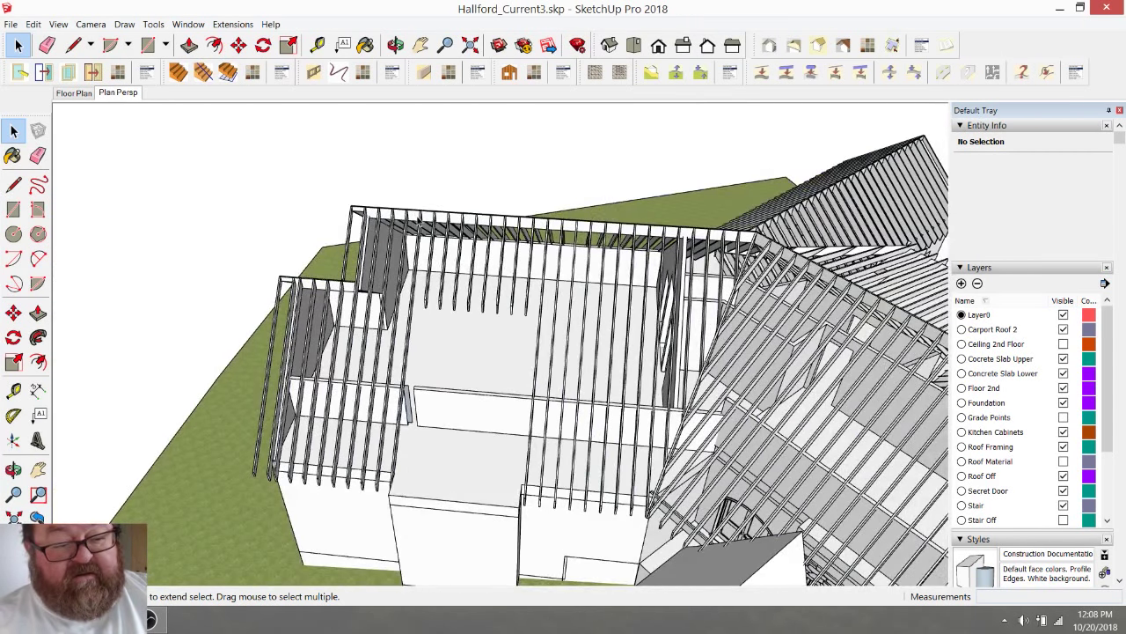
{"action": "left_click", "coordinate": [520, 502]}
{"action": "scroll", "coordinate": [520, 502], "scroll_direction": "down", "scroll_amount": 5}
{"action": "left_click", "coordinate": [239, 45]}
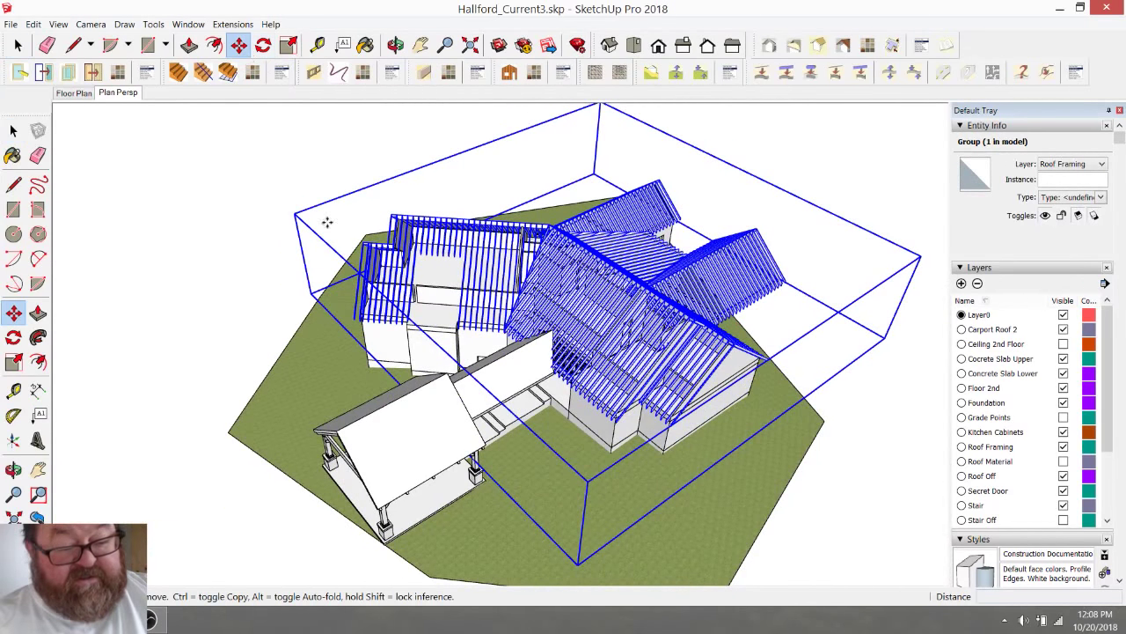
{"action": "mouse_move", "coordinate": [370, 352]}
{"action": "left_mouse_down"}
{"action": "mouse_move", "coordinate": [376, 308]}
{"action": "mouse_move", "coordinate": [374, 343]}
{"action": "left_mouse_up"}
{"action": "scroll", "coordinate": [378, 339], "scroll_direction": "up", "scroll_amount": 8}
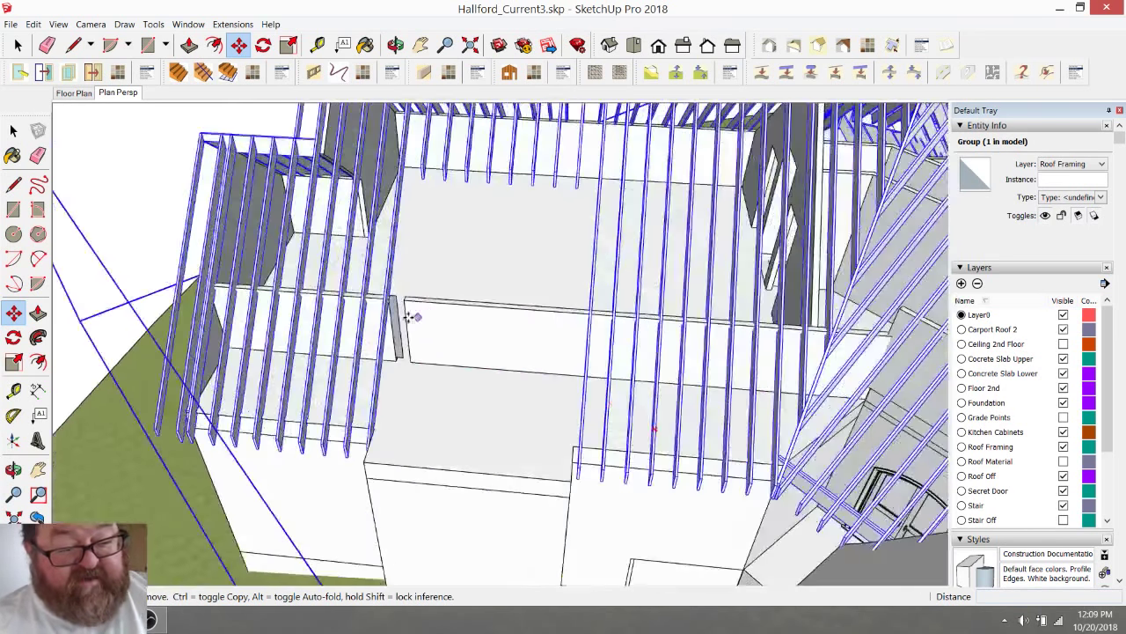
{"action": "scroll", "coordinate": [401, 304], "scroll_direction": "up", "scroll_amount": 4}
{"action": "scroll", "coordinate": [572, 431], "scroll_direction": "down", "scroll_amount": 3}
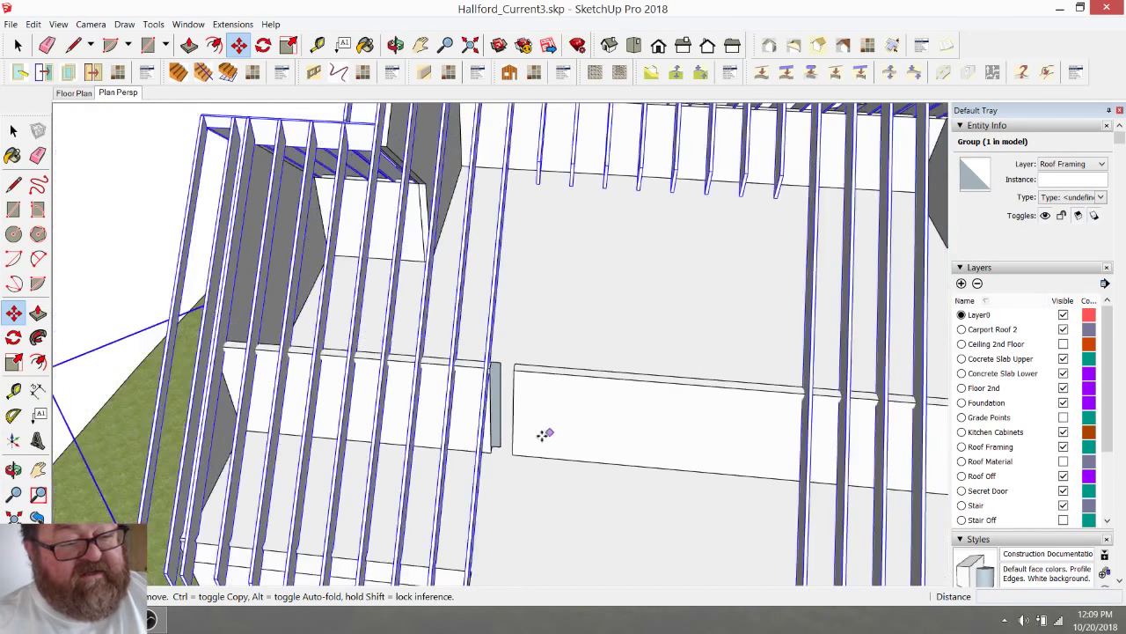
{"action": "scroll", "coordinate": [543, 435], "scroll_direction": "down", "scroll_amount": 2}
{"action": "left_click", "coordinate": [18, 45]}
{"action": "left_click", "coordinate": [88, 360]}
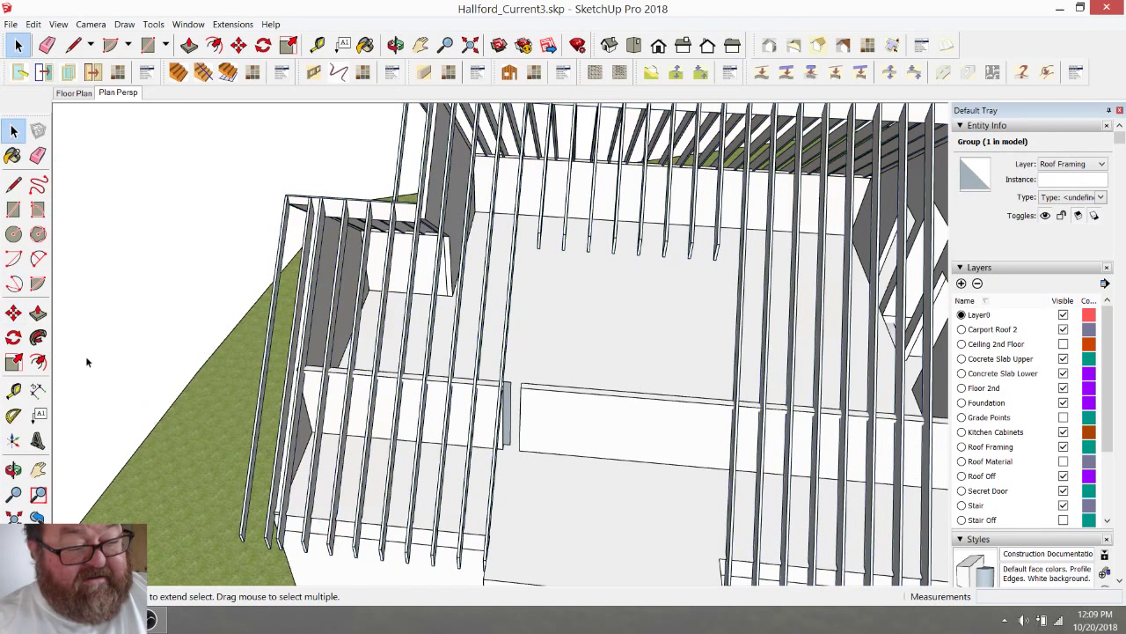
Step: Erase the stray face and its edges projecting from the short knee wall's open end
{"action": "scroll", "coordinate": [520, 400], "scroll_direction": "up", "scroll_amount": 3}
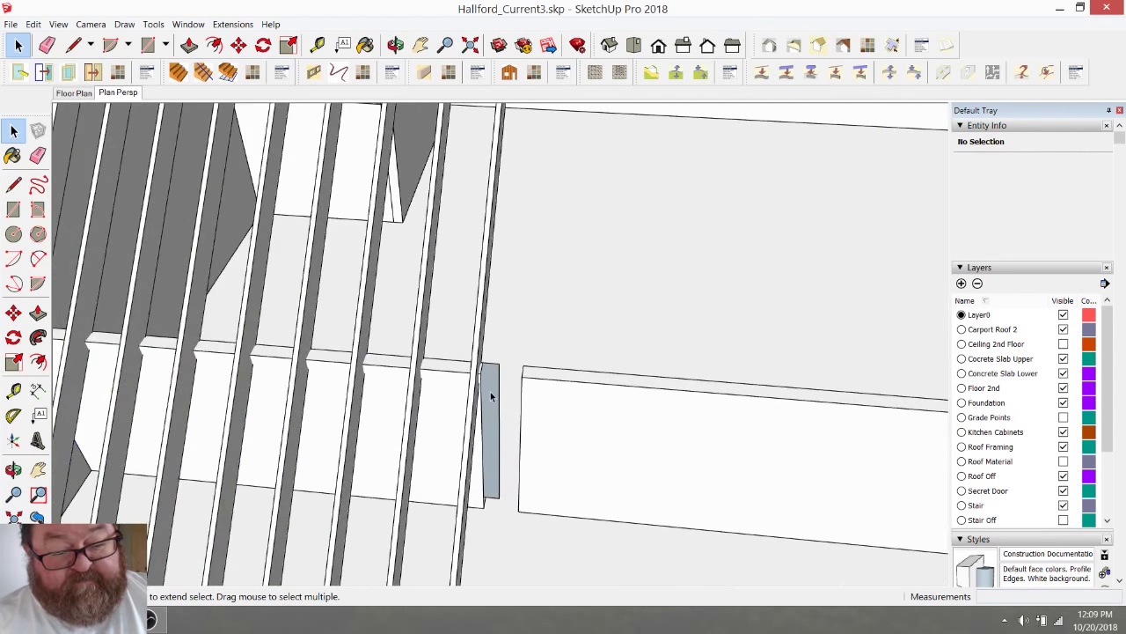
{"action": "left_click", "coordinate": [491, 396]}
{"action": "key", "text": "Escape"}
{"action": "scroll", "coordinate": [493, 395], "scroll_direction": "up", "scroll_amount": 2}
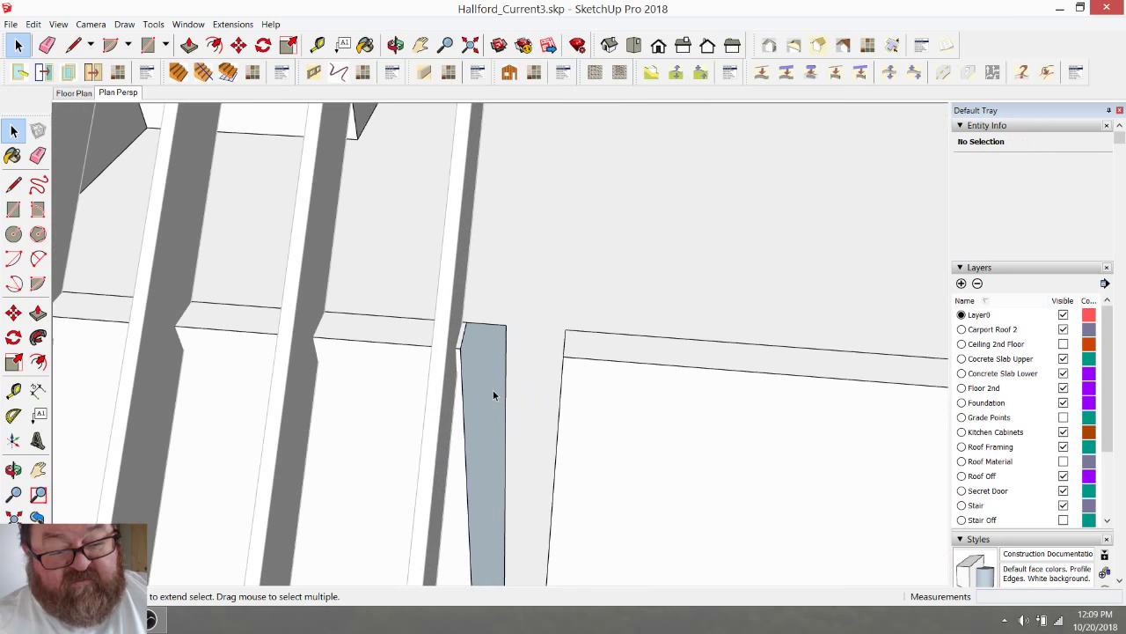
{"action": "left_click", "coordinate": [46, 45]}
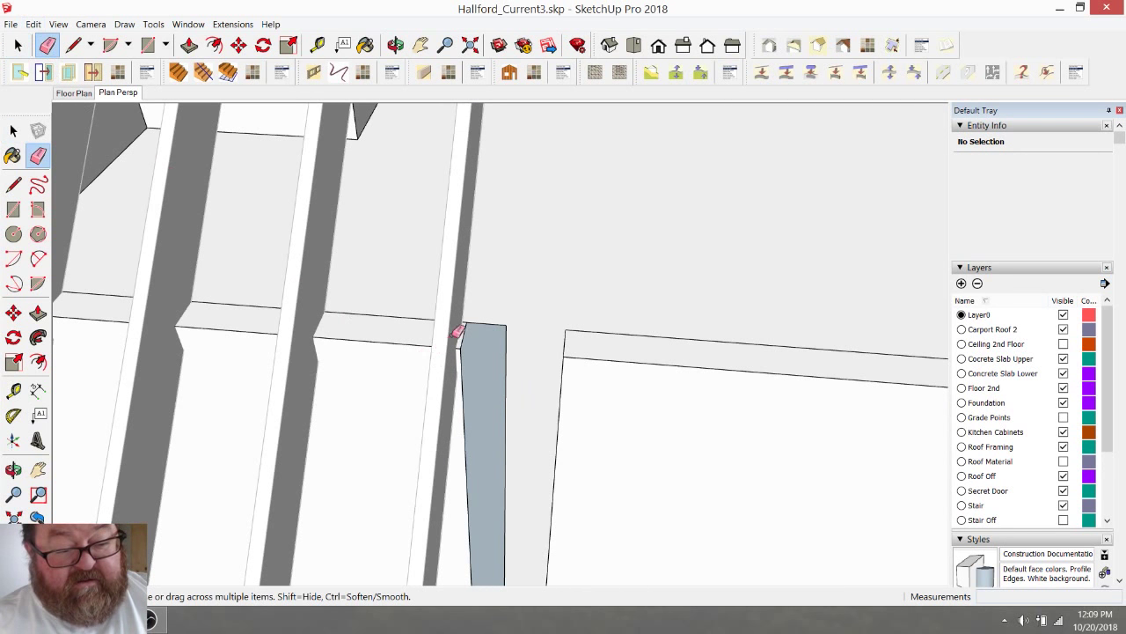
{"action": "left_click", "coordinate": [485, 323]}
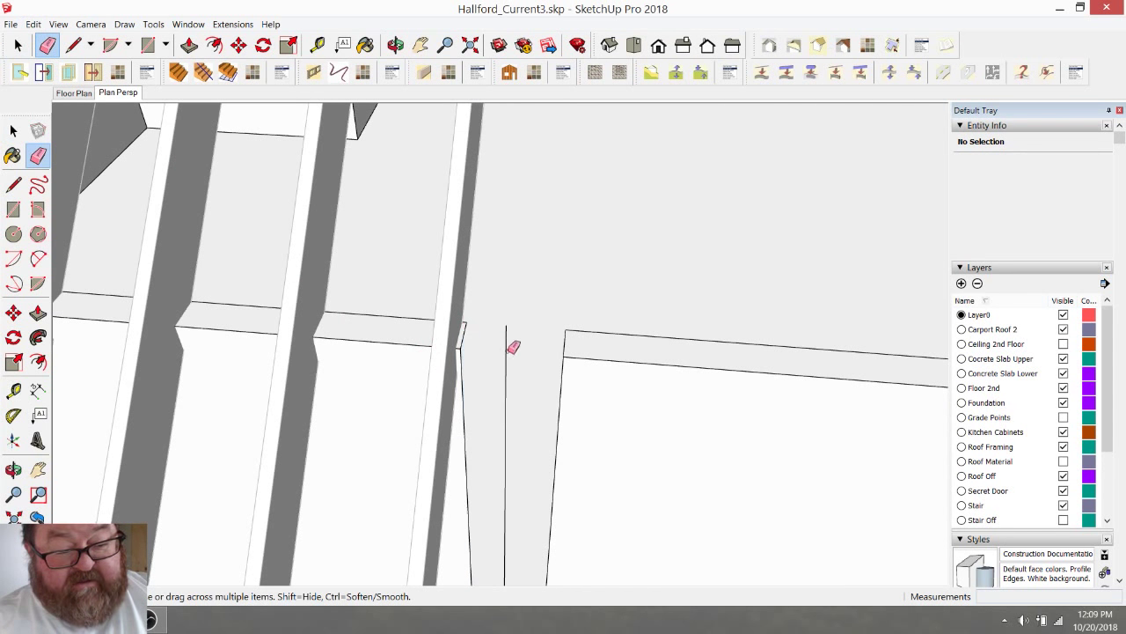
{"action": "scroll", "coordinate": [512, 268], "scroll_direction": "down", "scroll_amount": 2}
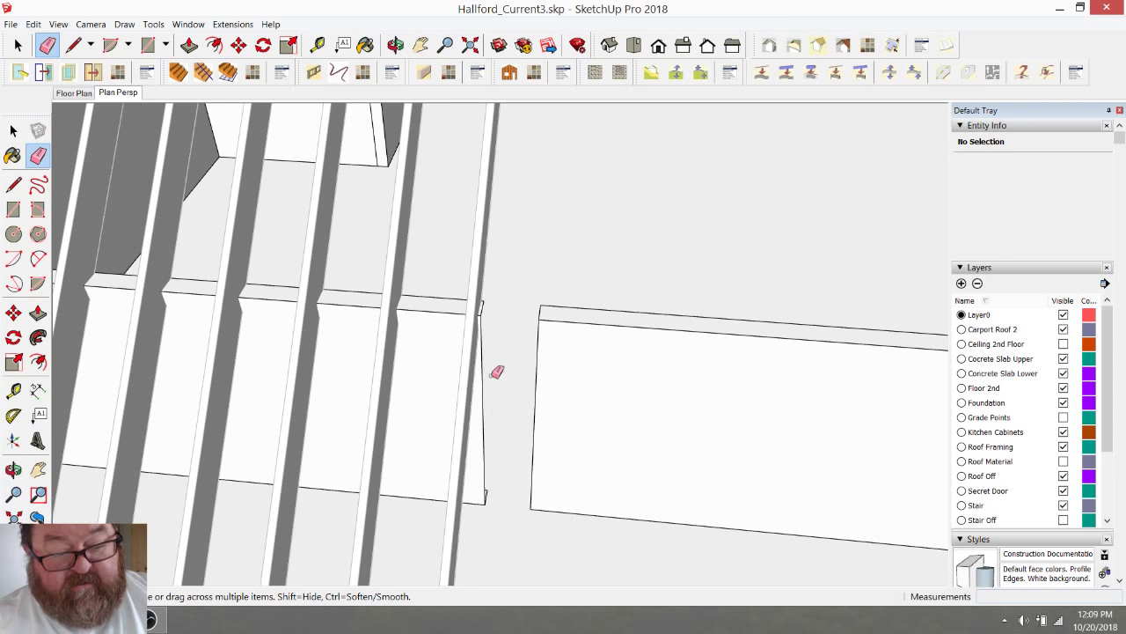
Step: Push/Pull the extended knee wall's end about 11 11/16" to close the gap to the opposite knee wall
{"action": "left_click", "coordinate": [395, 45]}
{"action": "left_click_drag", "start_coordinate": [519, 319], "coordinate": [432, 394]}
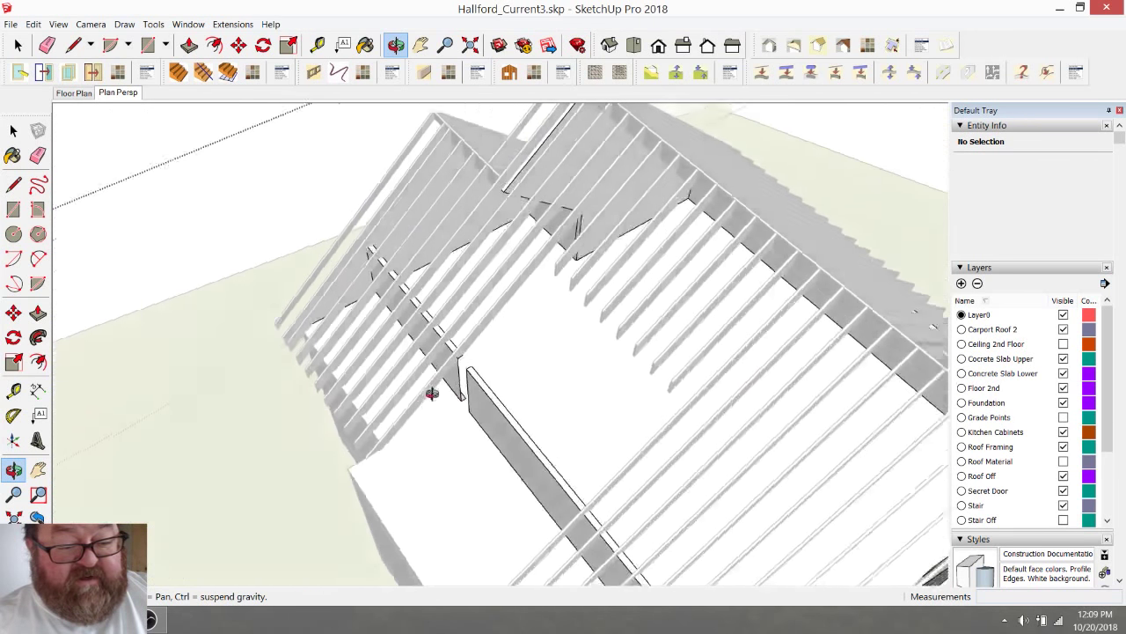
{"action": "scroll", "coordinate": [432, 394], "scroll_direction": "up", "scroll_amount": 10}
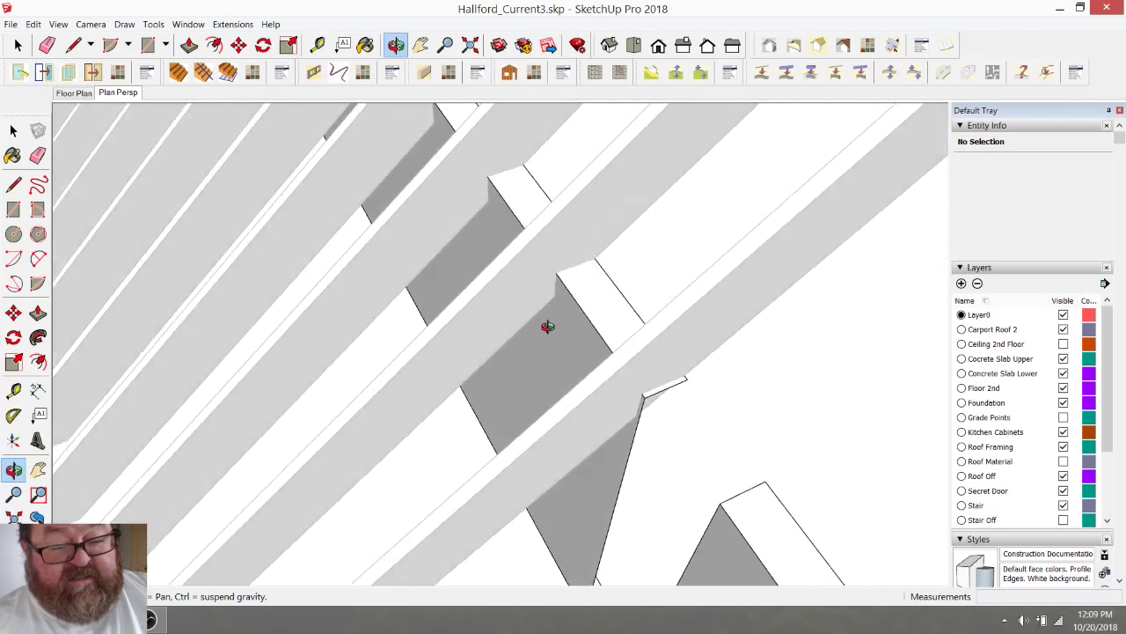
{"action": "left_click_drag", "start_coordinate": [548, 326], "coordinate": [413, 287]}
{"action": "left_click_drag", "start_coordinate": [448, 329], "coordinate": [172, 363]}
{"action": "scroll", "coordinate": [402, 346], "scroll_direction": "up", "scroll_amount": 10}
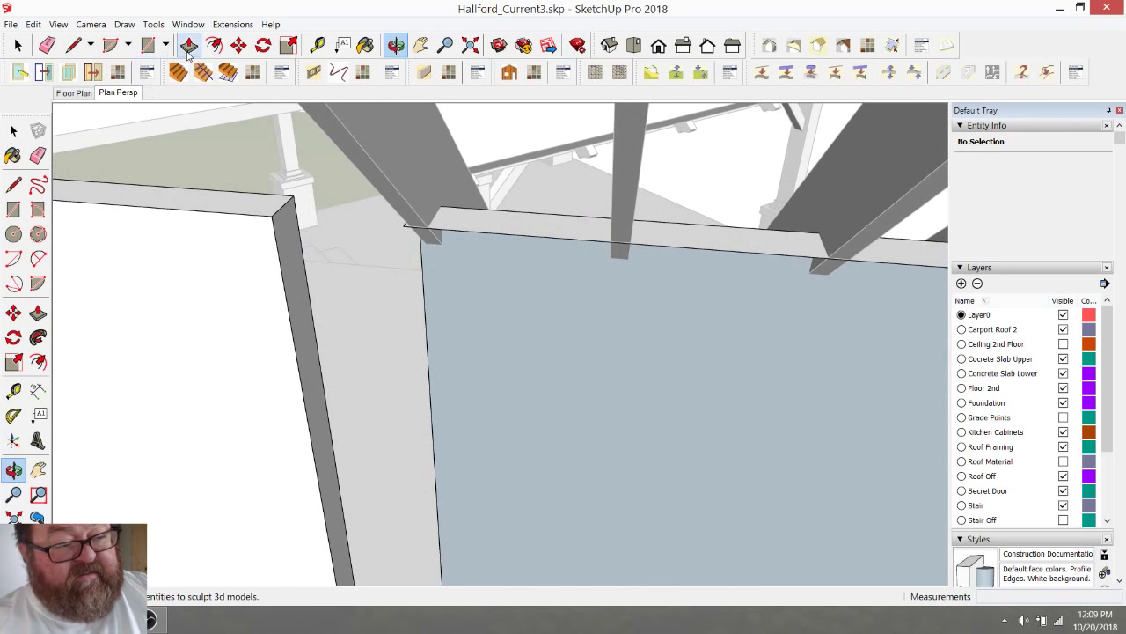
{"action": "left_click", "coordinate": [189, 45]}
{"action": "left_click", "coordinate": [286, 251]}
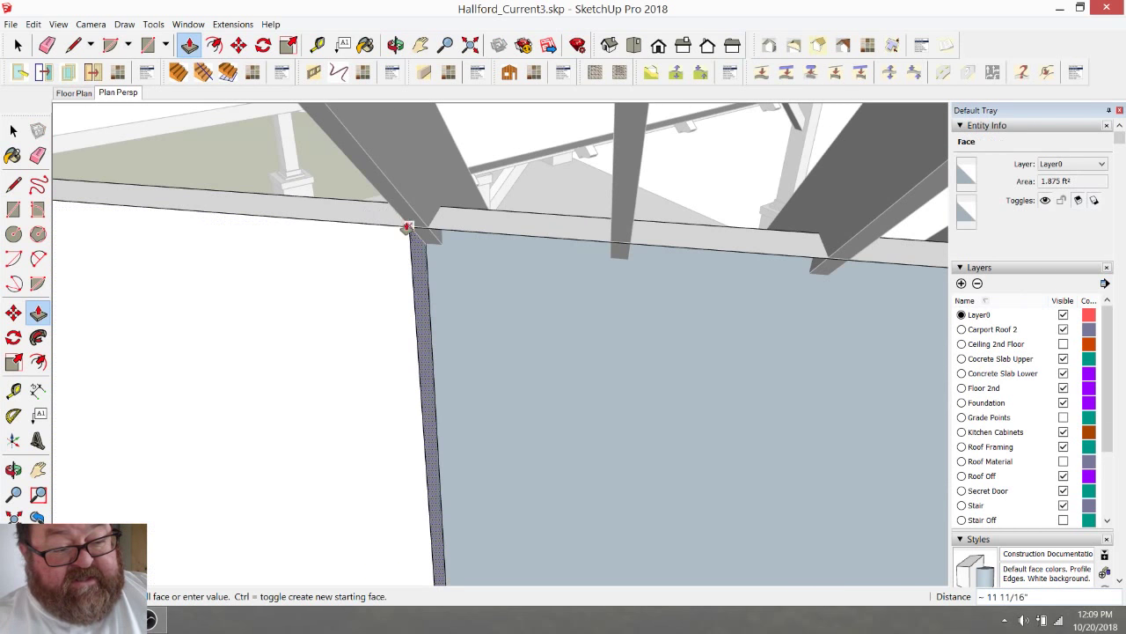
{"action": "left_click", "coordinate": [407, 228]}
{"action": "middle_click_drag", "start_coordinate": [408, 252], "coordinate": [440, 216]}
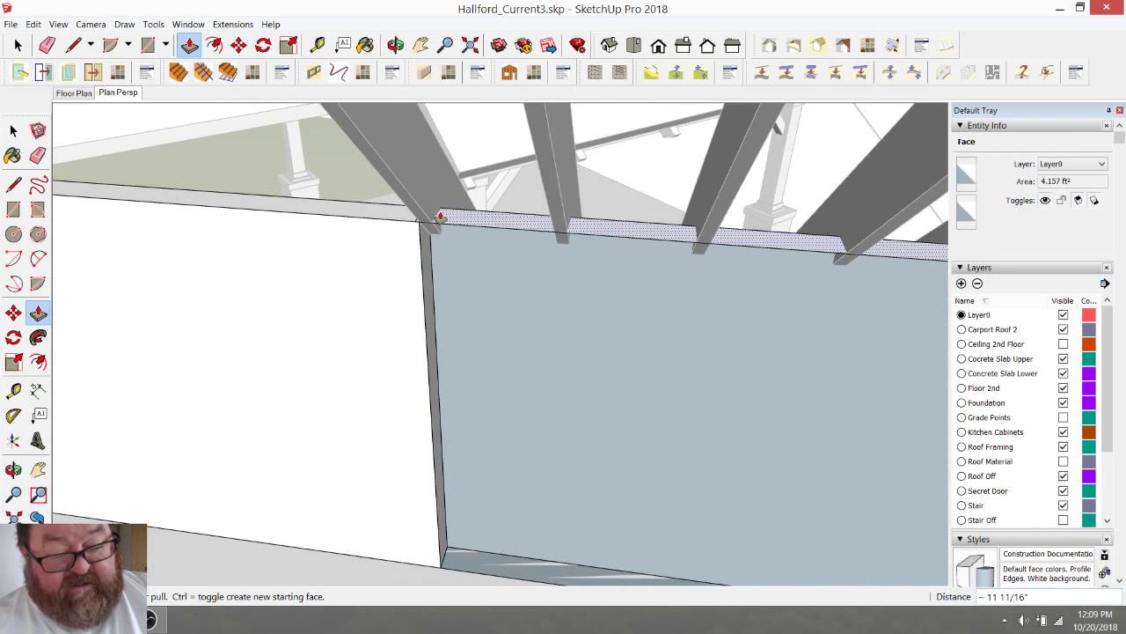
Step: Undo the last Push/Pull and draw a 5' vertical edge closing the long knee wall's open end
{"action": "key", "text": "ctrl+z"}
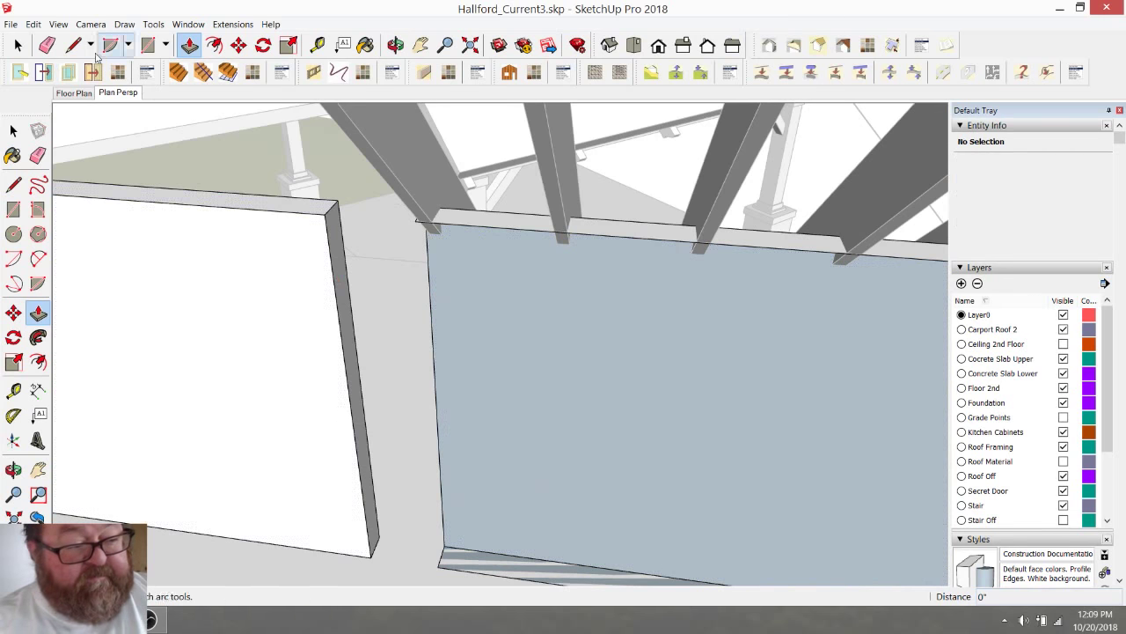
{"action": "left_click", "coordinate": [74, 45]}
{"action": "left_click", "coordinate": [417, 220]}
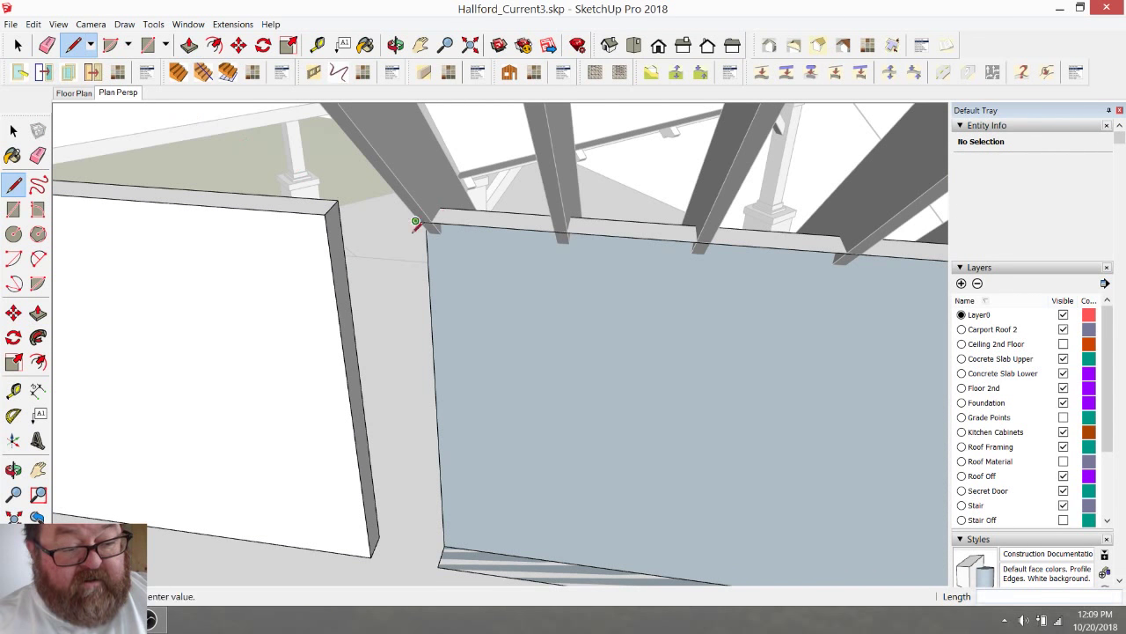
{"action": "left_click", "coordinate": [438, 565]}
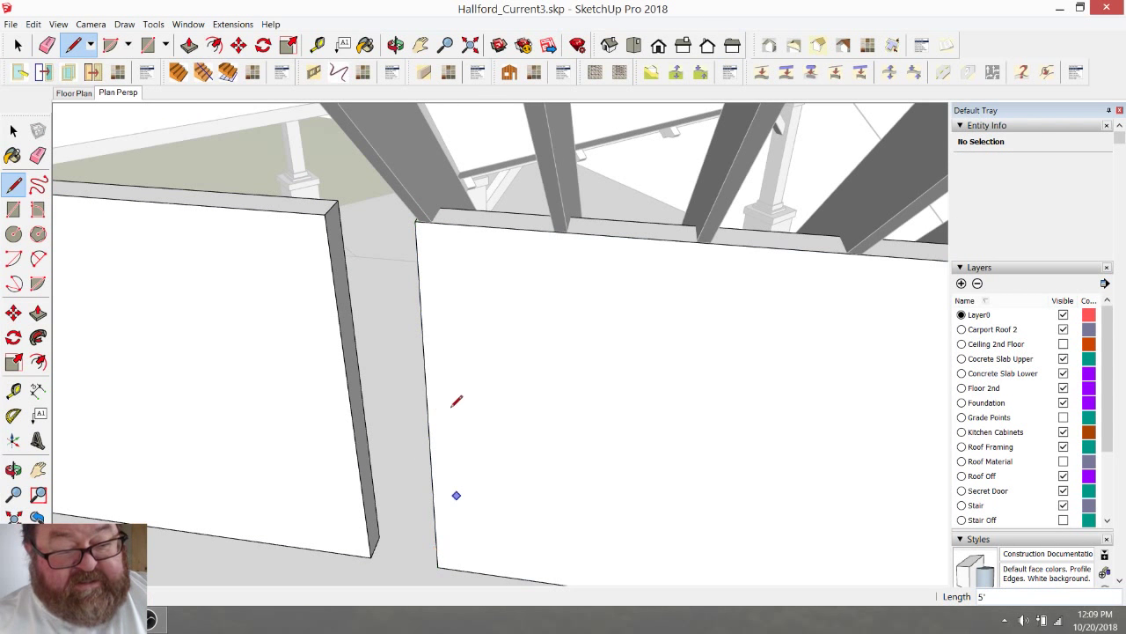
Step: Push/Pull the short knee wall's end face 11 3/16" to meet the opposite knee wall section
{"action": "left_click", "coordinate": [189, 45]}
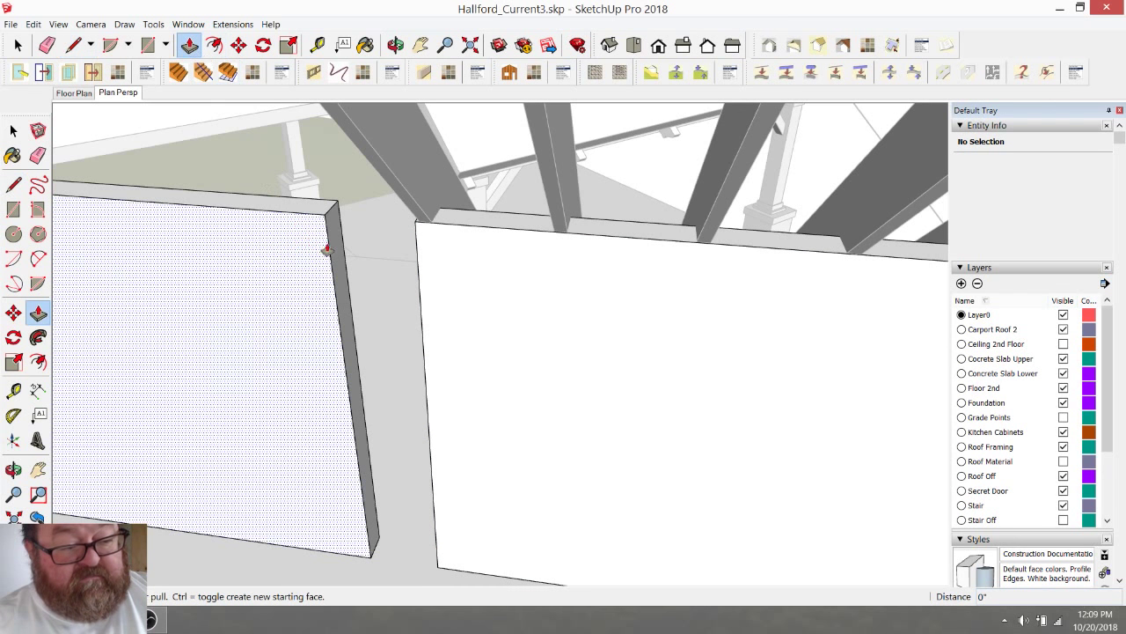
{"action": "left_click_drag", "start_coordinate": [335, 235], "coordinate": [420, 320]}
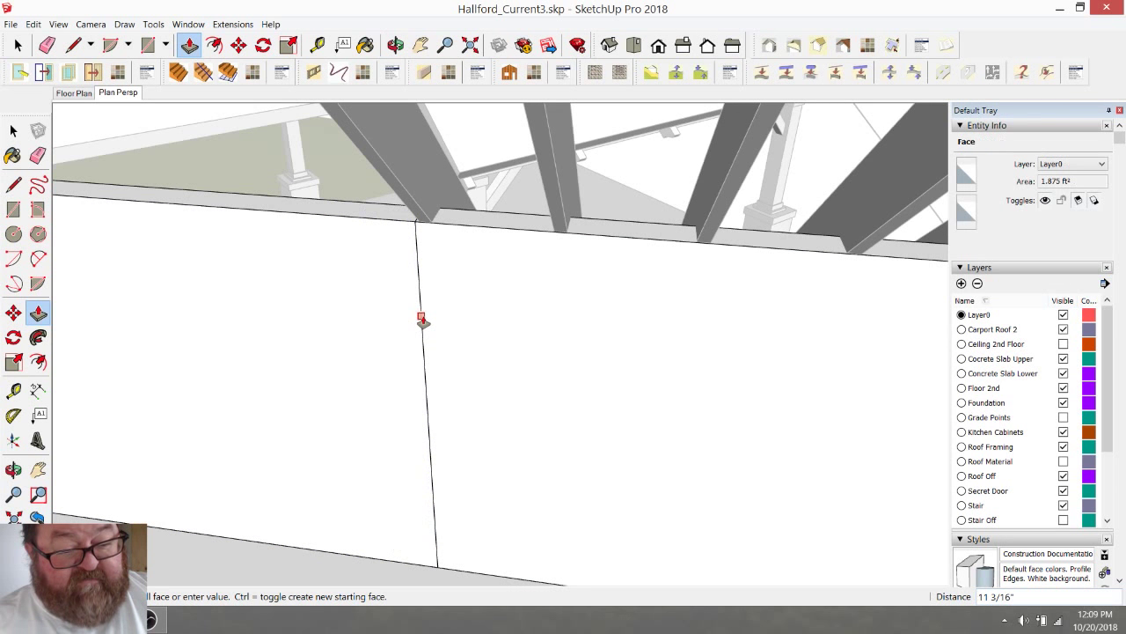
{"action": "left_click", "coordinate": [422, 321]}
Step: Erase the leftover seam edges on the inner face and top of the joined knee wall and leave the wall group
{"action": "key", "text": "e"}
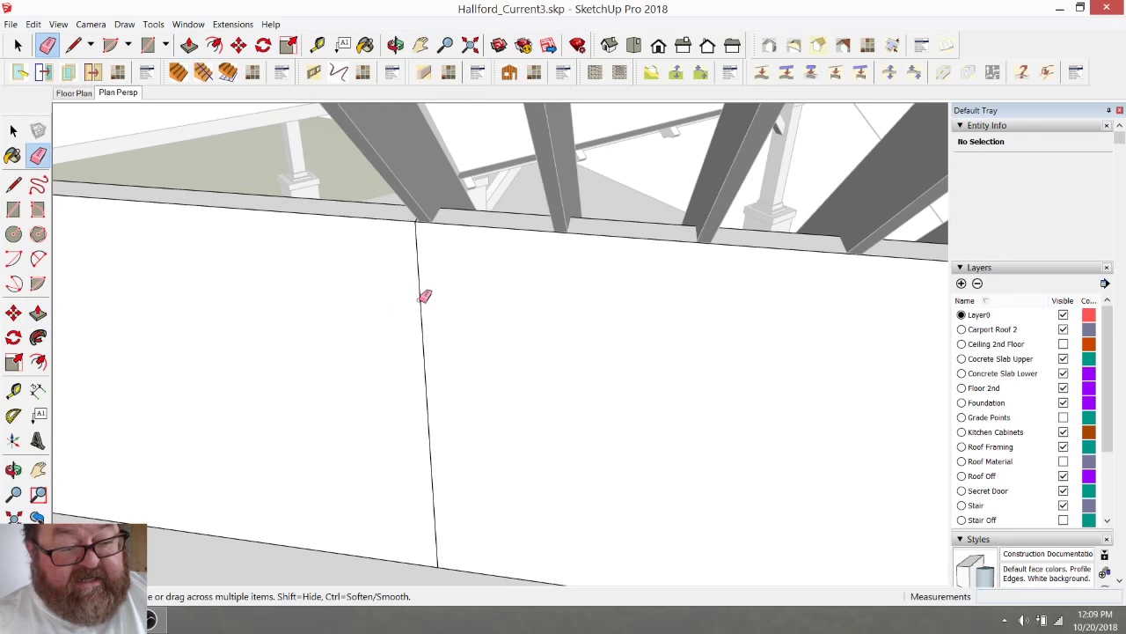
{"action": "left_click", "coordinate": [395, 44]}
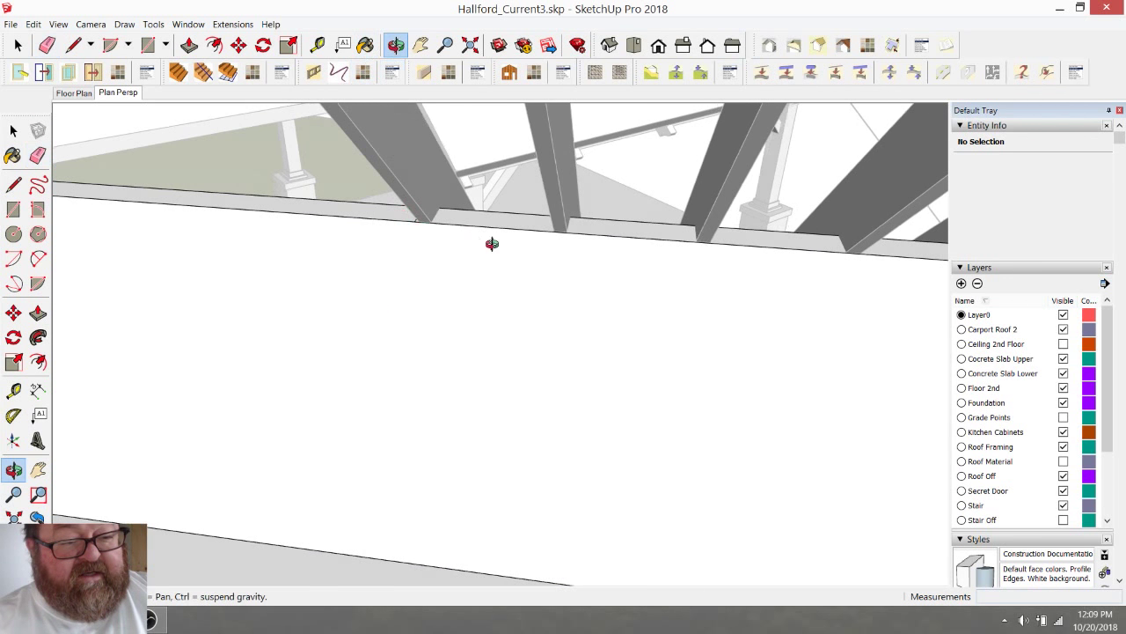
{"action": "mouse_move", "coordinate": [493, 244]}
{"action": "left_mouse_down"}
{"action": "mouse_move", "coordinate": [631, 243]}
{"action": "mouse_move", "coordinate": [621, 303]}
{"action": "left_mouse_up"}
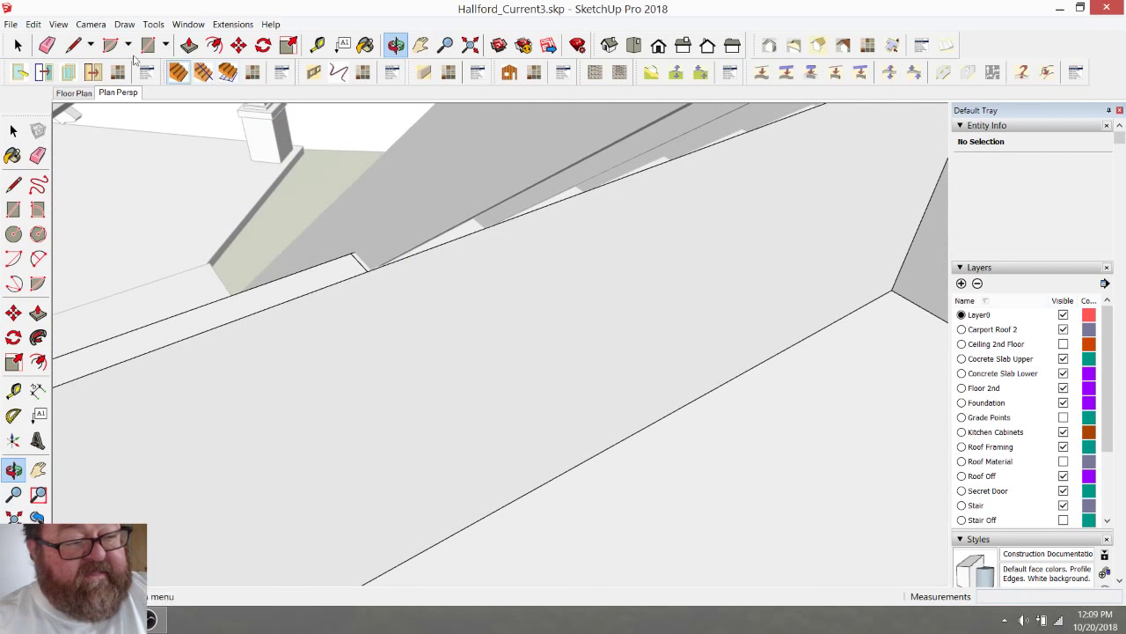
{"action": "left_click", "coordinate": [47, 44]}
{"action": "scroll", "coordinate": [361, 264], "scroll_direction": "down", "scroll_amount": 3}
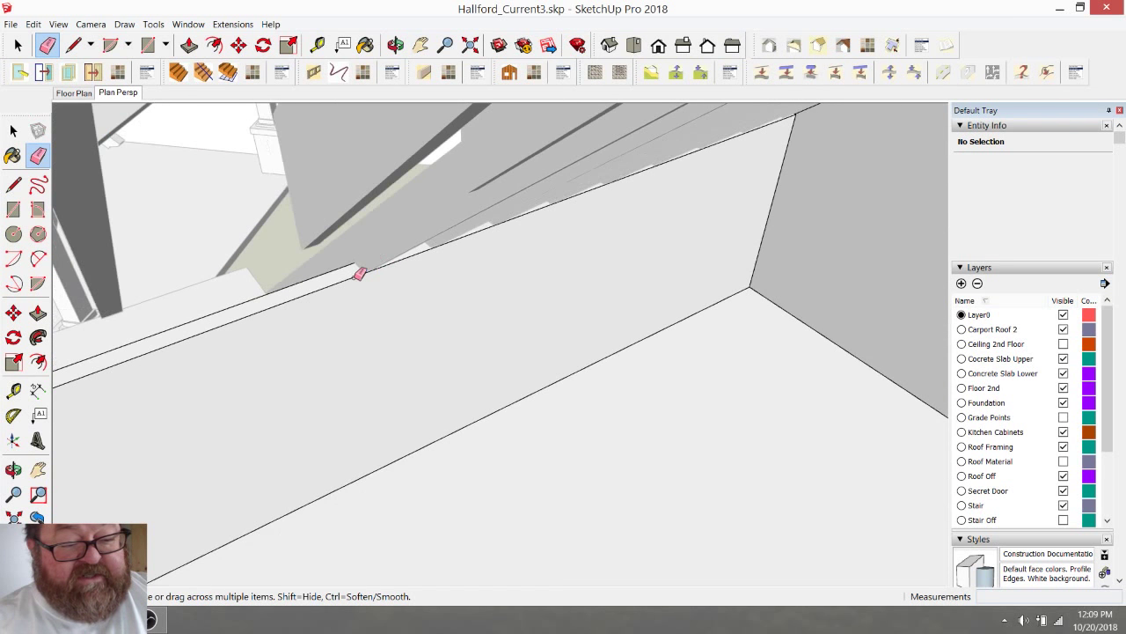
{"action": "left_click", "coordinate": [396, 46]}
{"action": "left_click_drag", "start_coordinate": [519, 220], "coordinate": [568, 282]}
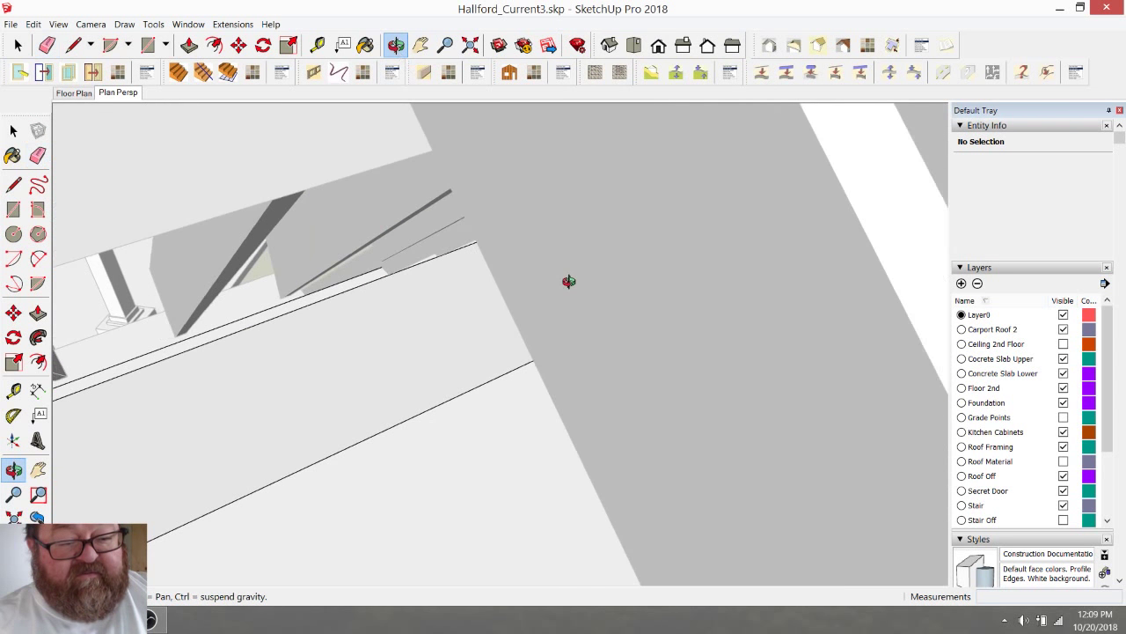
{"action": "mouse_move", "coordinate": [484, 304]}
{"action": "left_mouse_down"}
{"action": "mouse_move", "coordinate": [561, 284]}
{"action": "mouse_move", "coordinate": [547, 243]}
{"action": "mouse_move", "coordinate": [540, 302]}
{"action": "mouse_move", "coordinate": [507, 314]}
{"action": "mouse_move", "coordinate": [590, 427]}
{"action": "mouse_move", "coordinate": [466, 344]}
{"action": "mouse_move", "coordinate": [496, 434]}
{"action": "mouse_move", "coordinate": [478, 239]}
{"action": "mouse_move", "coordinate": [291, 223]}
{"action": "left_mouse_up"}
{"action": "key", "text": "space"}
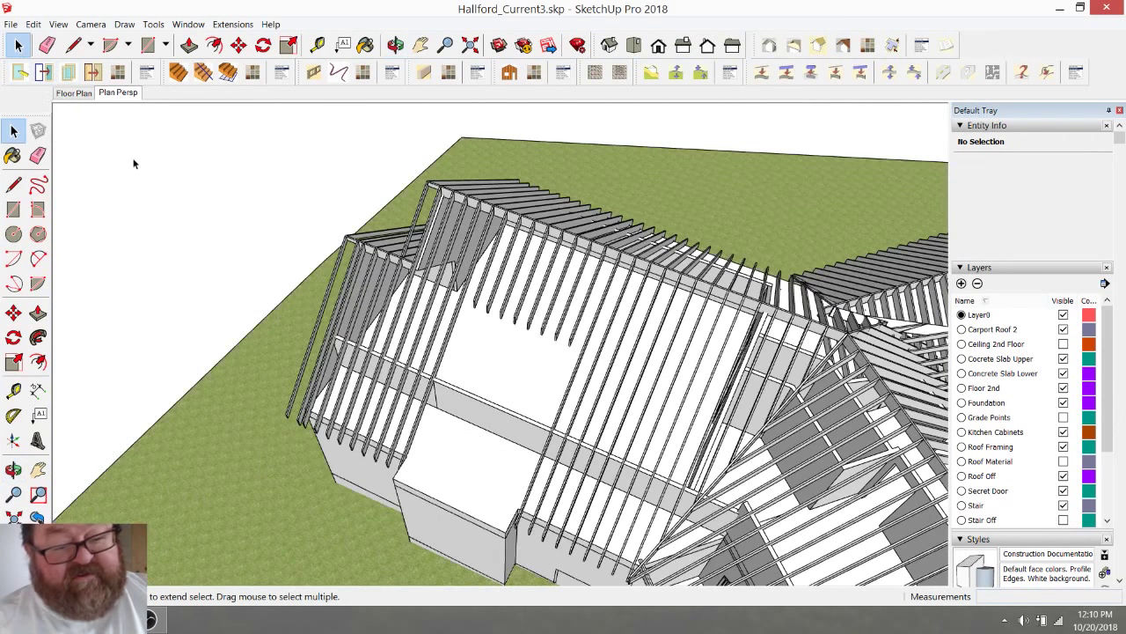
Step: Hide the Roof Framing layer and delete the vertical seam edge on the knee wall's outer face
{"action": "scroll", "coordinate": [982, 406], "scroll_direction": "down", "scroll_amount": 5}
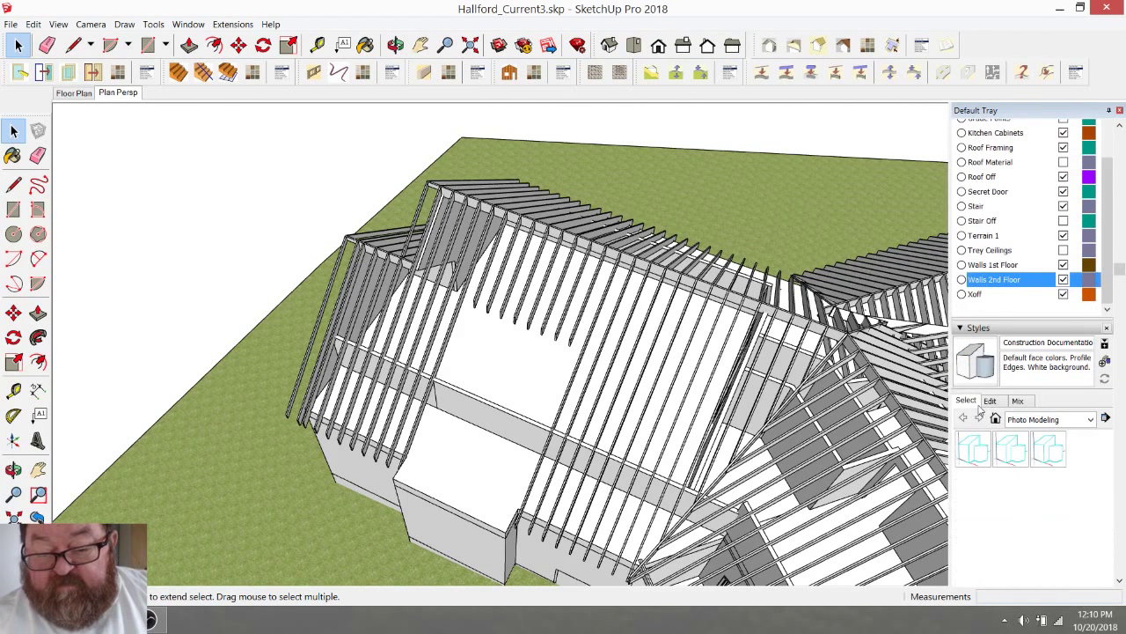
{"action": "left_click", "coordinate": [1063, 147]}
{"action": "left_click", "coordinate": [395, 45]}
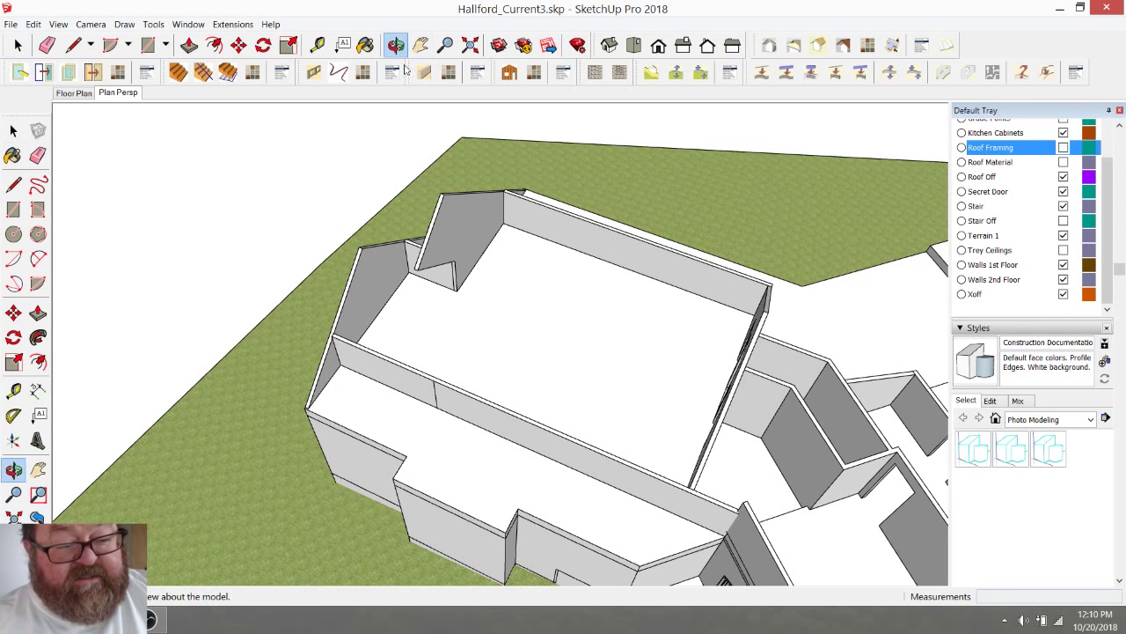
{"action": "left_click_drag", "start_coordinate": [431, 264], "coordinate": [495, 369]}
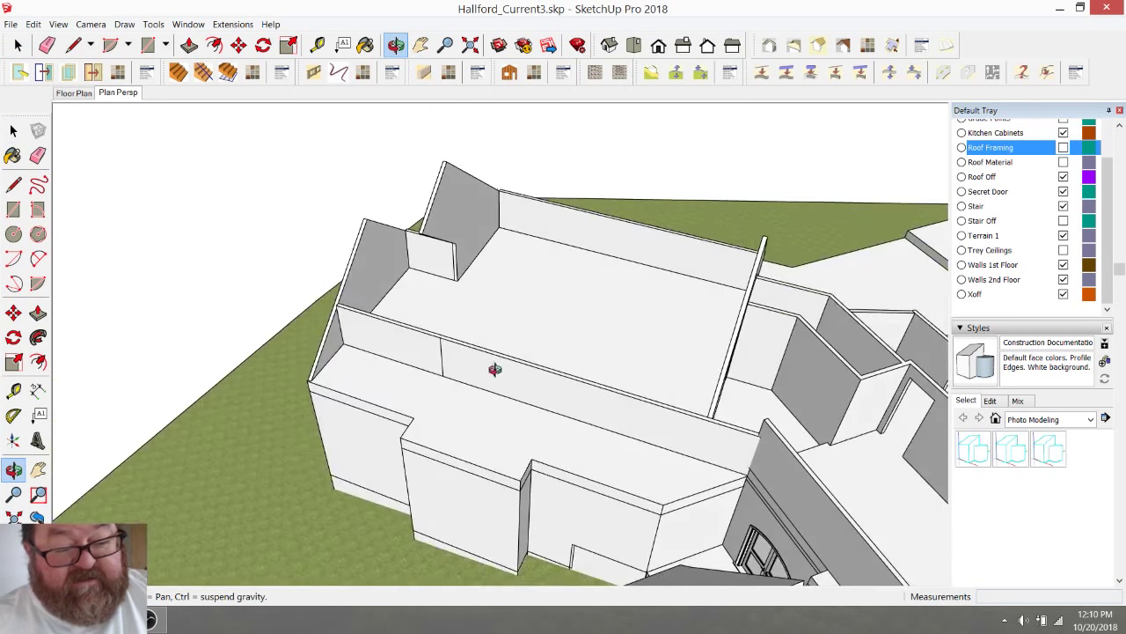
{"action": "left_click", "coordinate": [18, 45]}
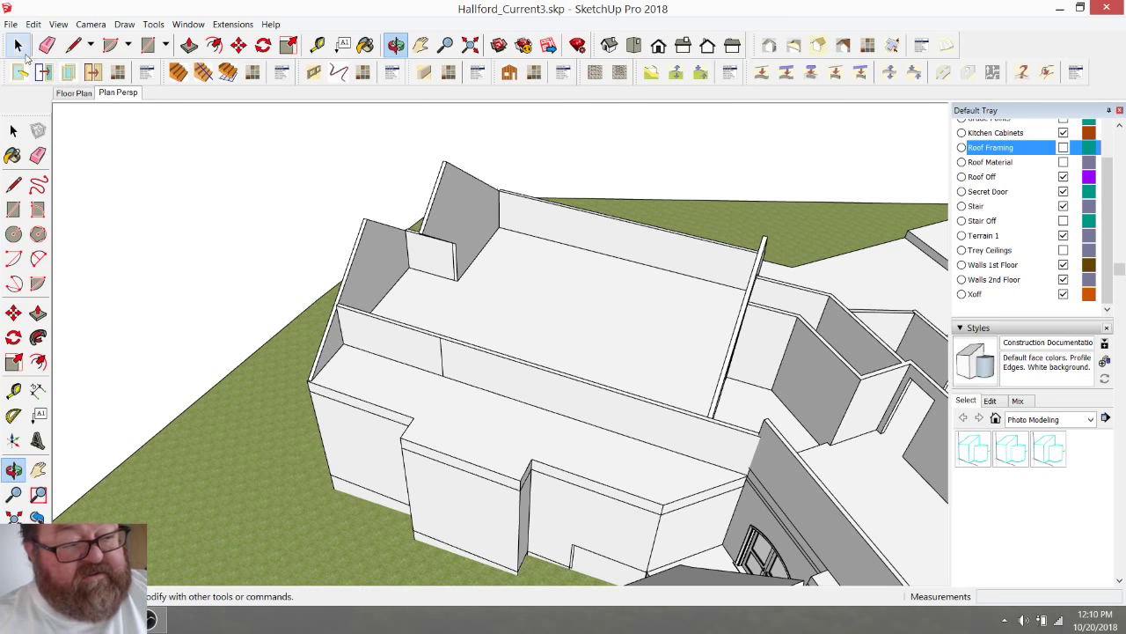
{"action": "double_click", "coordinate": [467, 365]}
{"action": "left_click", "coordinate": [438, 361]}
{"action": "left_click", "coordinate": [442, 358]}
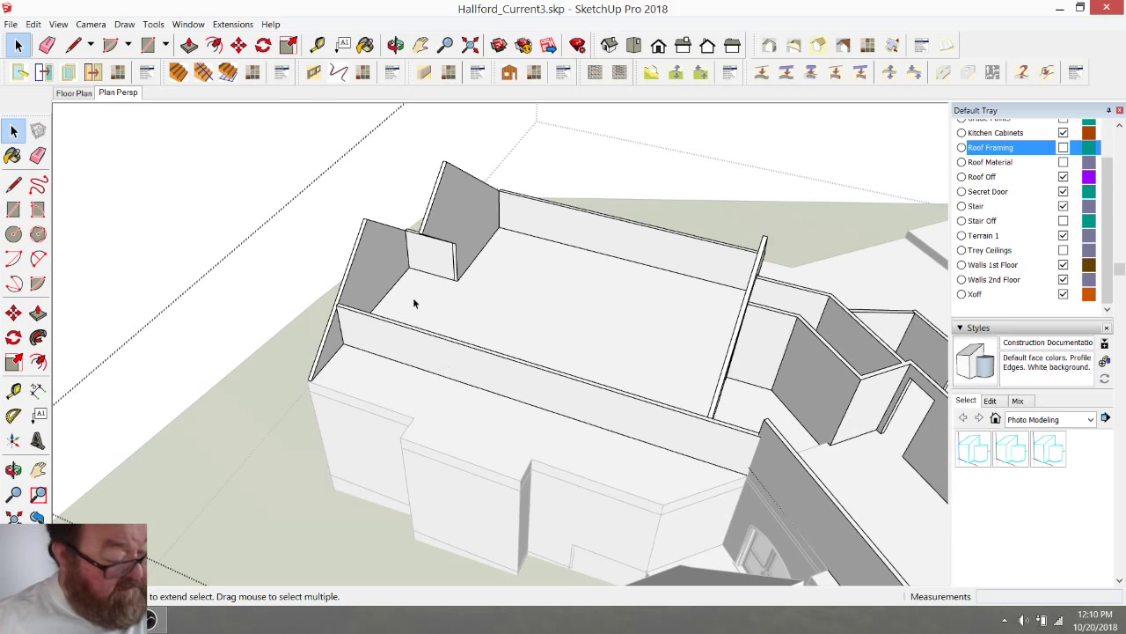
Step: Examine the continuous knee wall and the surrounding second-floor gable walls from several sides
{"action": "scroll", "coordinate": [516, 369], "scroll_direction": "up", "scroll_amount": 2}
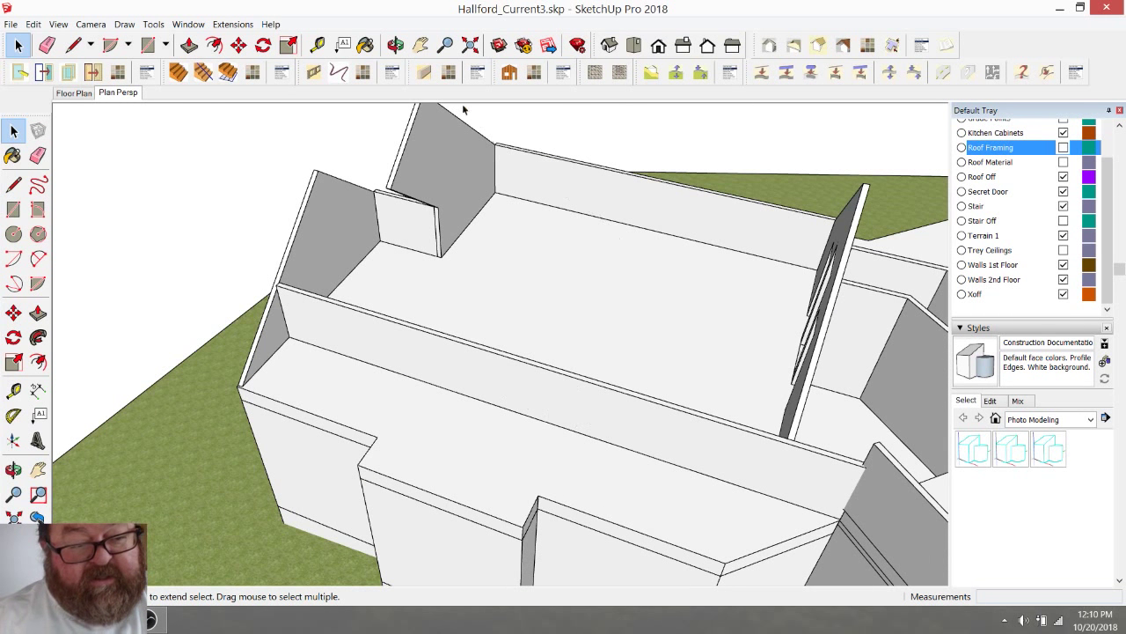
{"action": "left_click", "coordinate": [395, 45]}
{"action": "left_click_drag", "start_coordinate": [548, 302], "coordinate": [233, 372]}
{"action": "left_click_drag", "start_coordinate": [469, 425], "coordinate": [365, 395]}
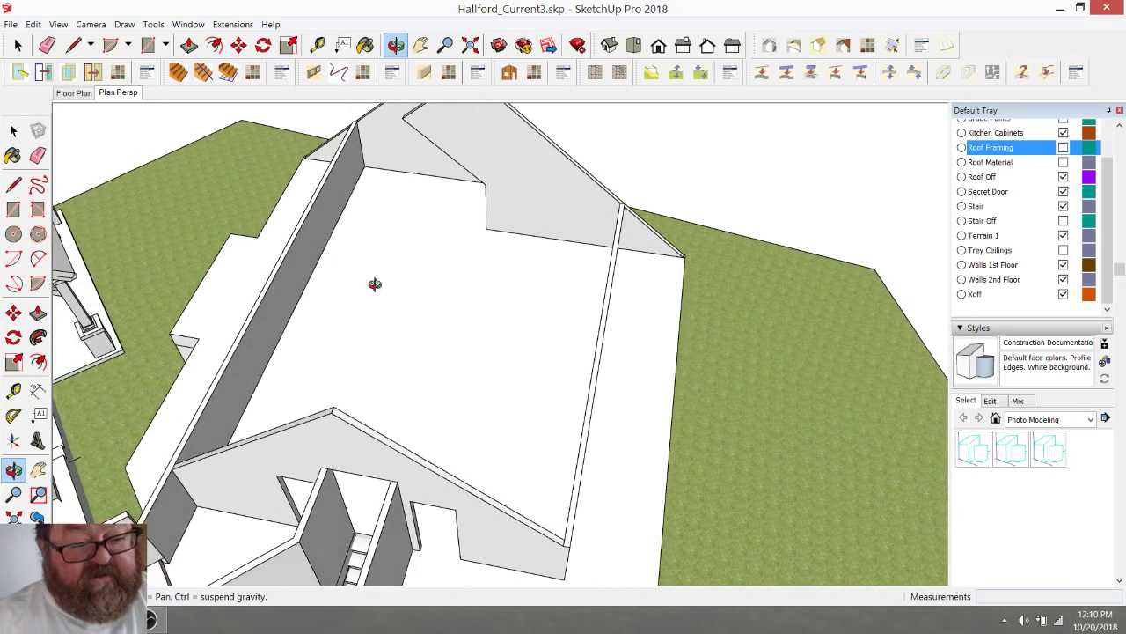
{"action": "left_click_drag", "start_coordinate": [465, 301], "coordinate": [640, 299]}
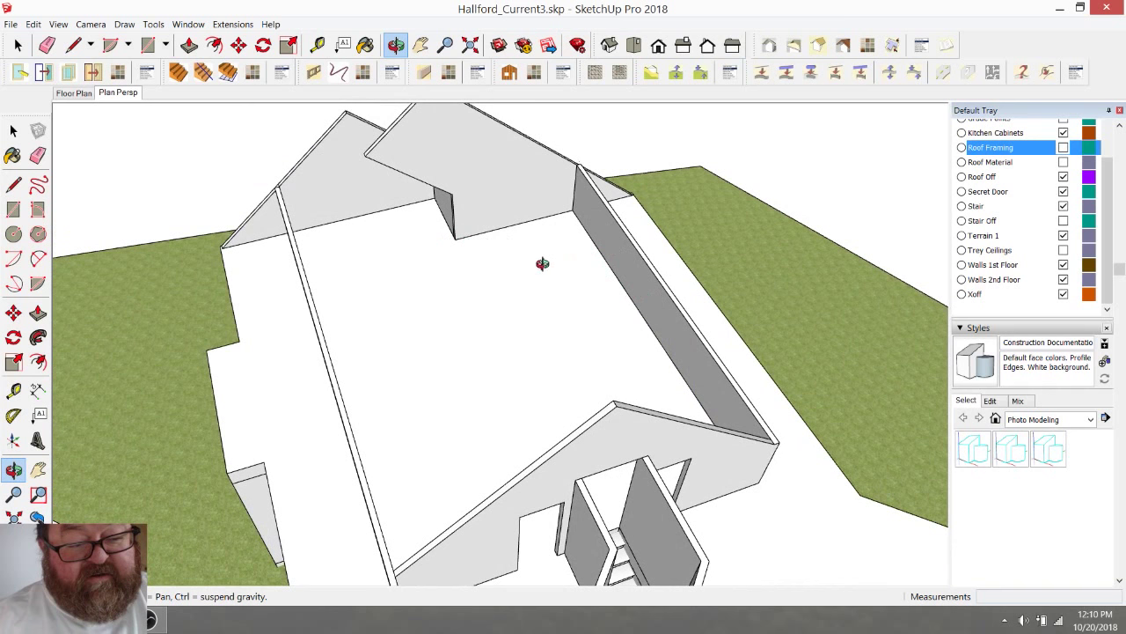
{"action": "left_click_drag", "start_coordinate": [356, 346], "coordinate": [719, 381]}
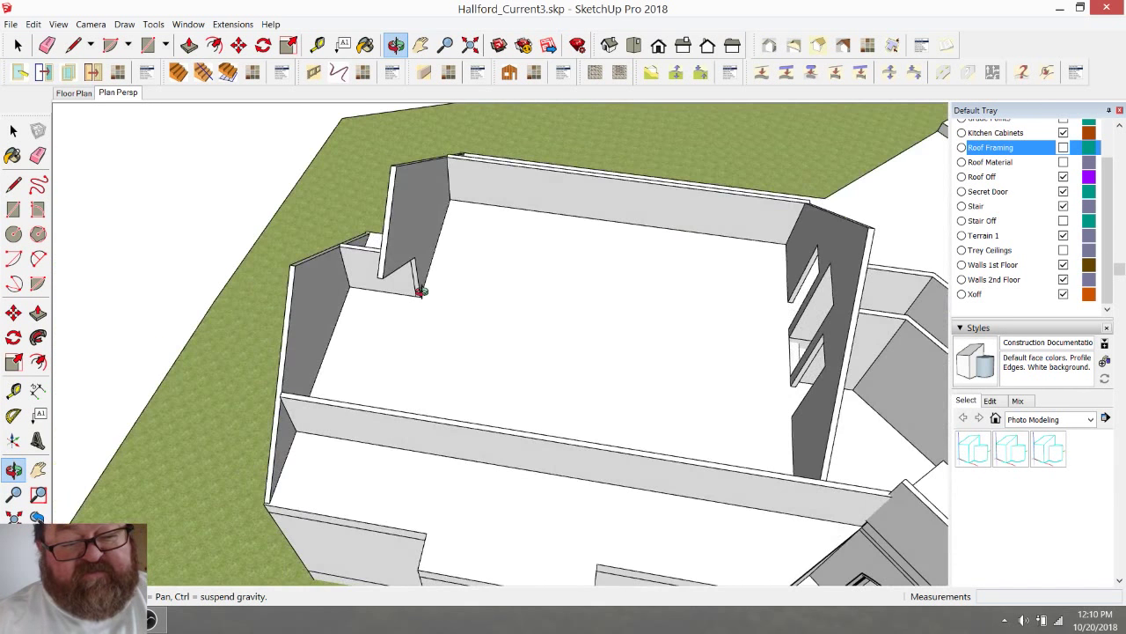
{"action": "left_click_drag", "start_coordinate": [520, 347], "coordinate": [546, 354]}
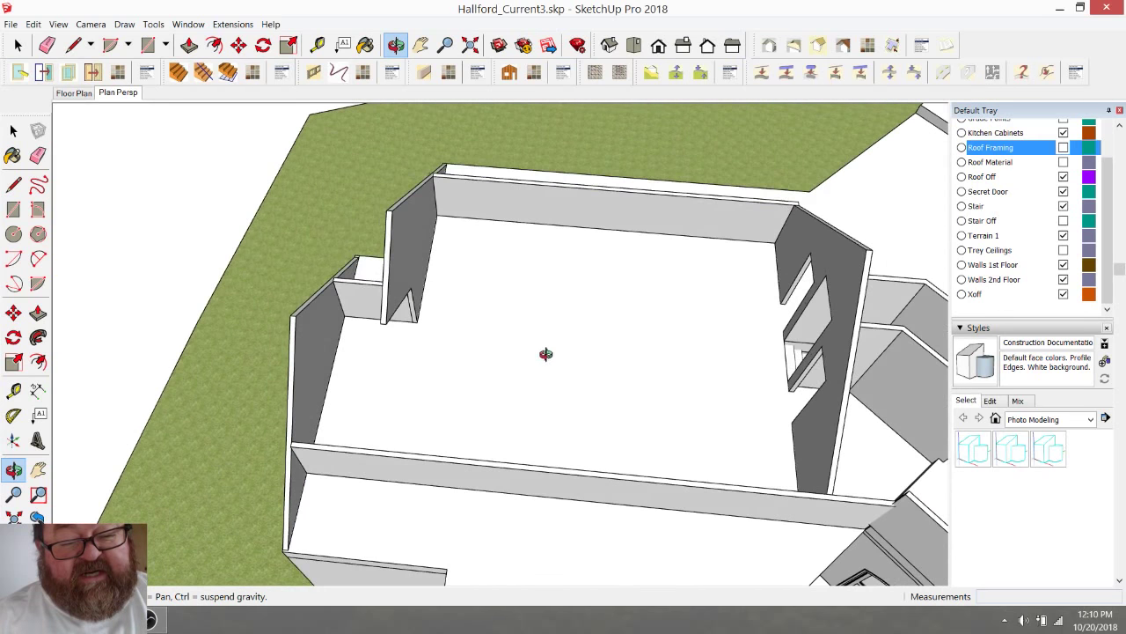
{"action": "left_click_drag", "start_coordinate": [443, 276], "coordinate": [517, 321]}
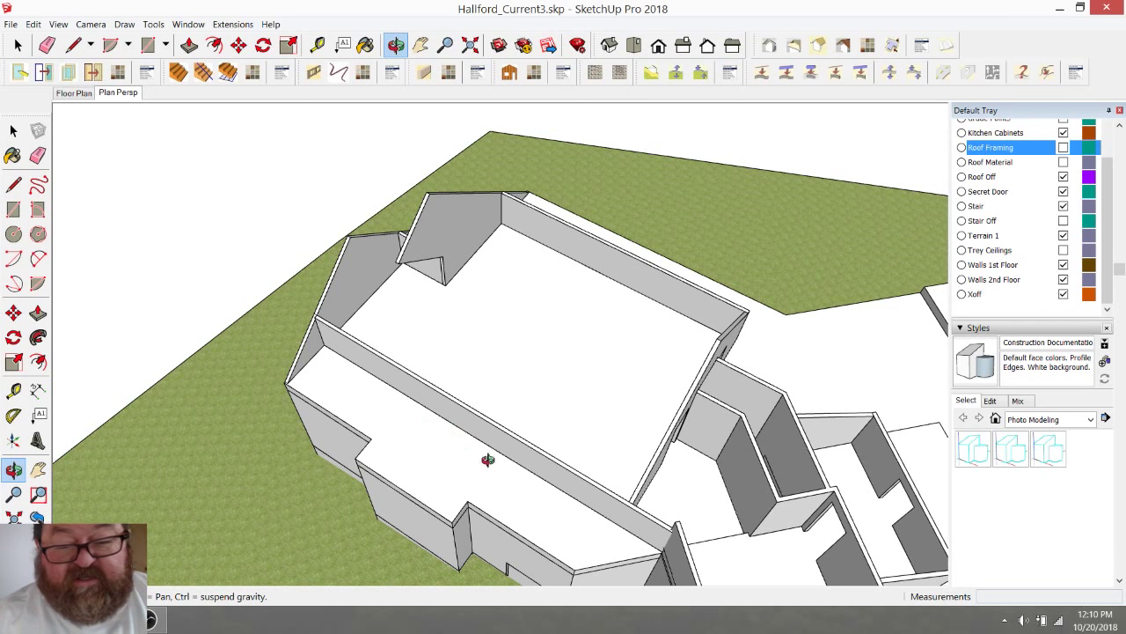
Step: Show the Roof Framing layer again and inspect the rafters around the former dormer opening
{"action": "left_click", "coordinate": [1063, 147]}
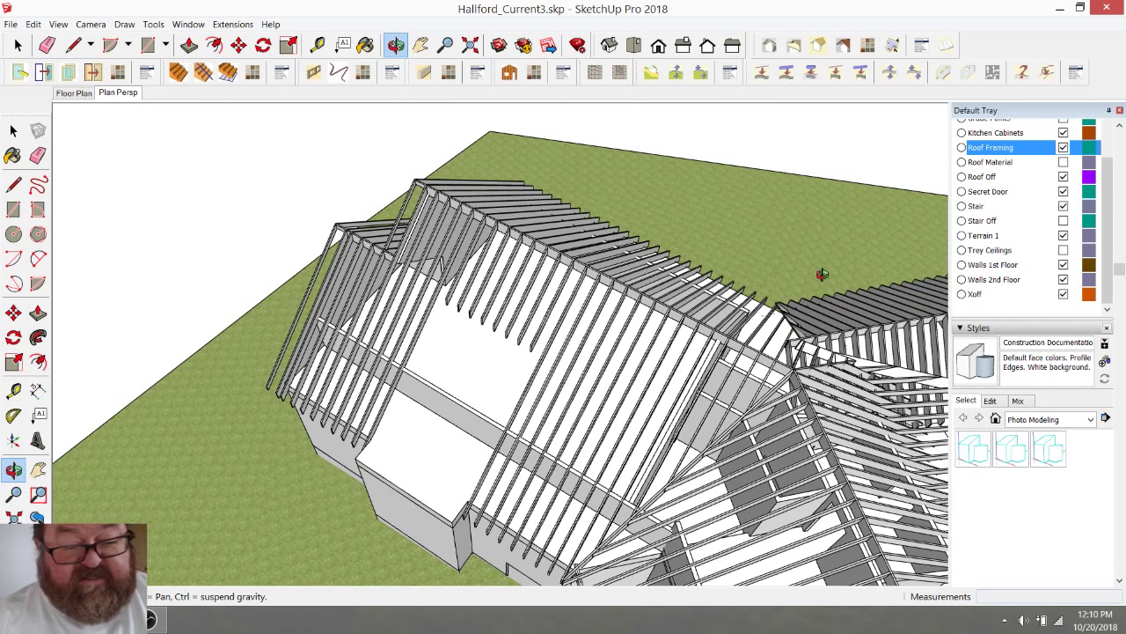
{"action": "left_click_drag", "start_coordinate": [523, 437], "coordinate": [788, 238]}
{"action": "left_click_drag", "start_coordinate": [390, 368], "coordinate": [640, 396]}
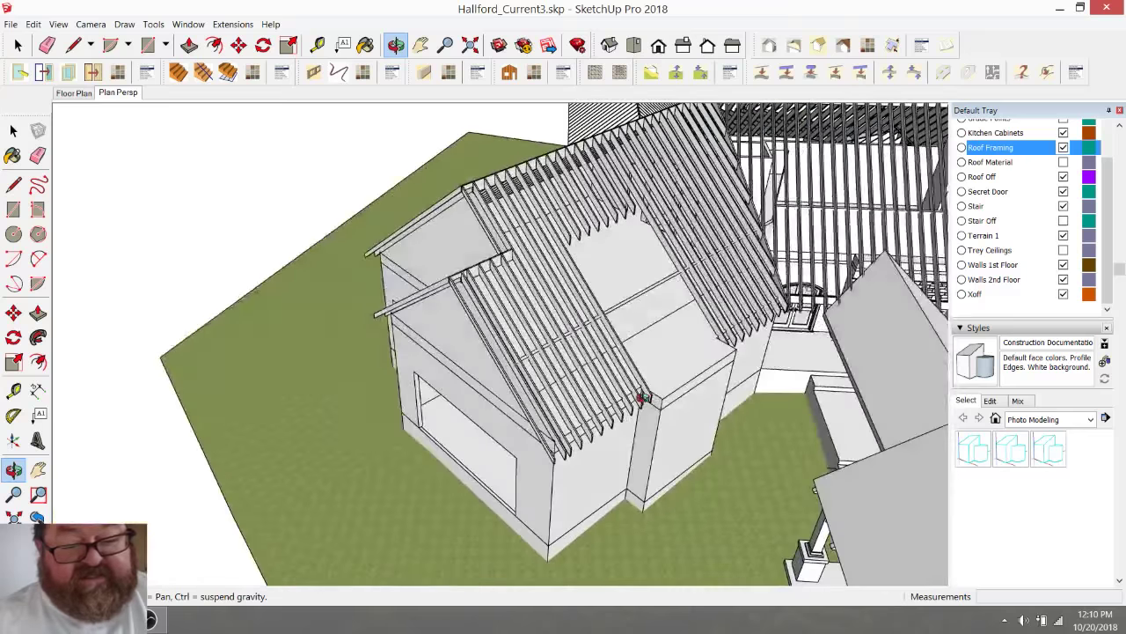
{"action": "scroll", "coordinate": [588, 363], "scroll_direction": "up", "scroll_amount": 3}
{"action": "scroll", "coordinate": [582, 356], "scroll_direction": "up", "scroll_amount": 6}
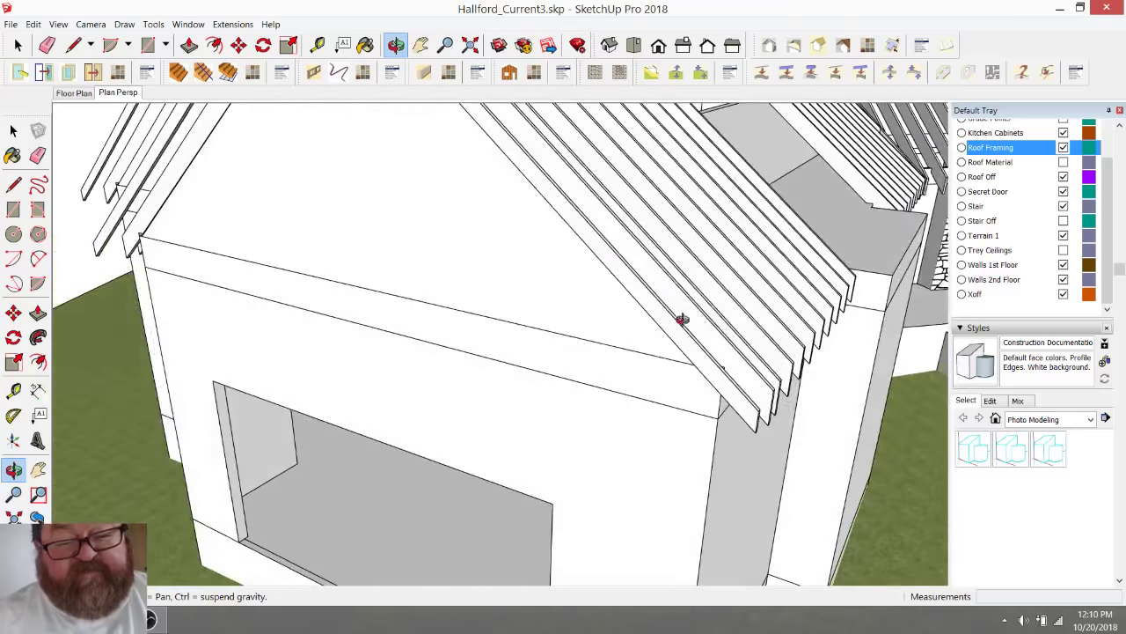
{"action": "scroll", "coordinate": [458, 422], "scroll_direction": "down", "scroll_amount": 3}
{"action": "scroll", "coordinate": [412, 334], "scroll_direction": "down", "scroll_amount": 2}
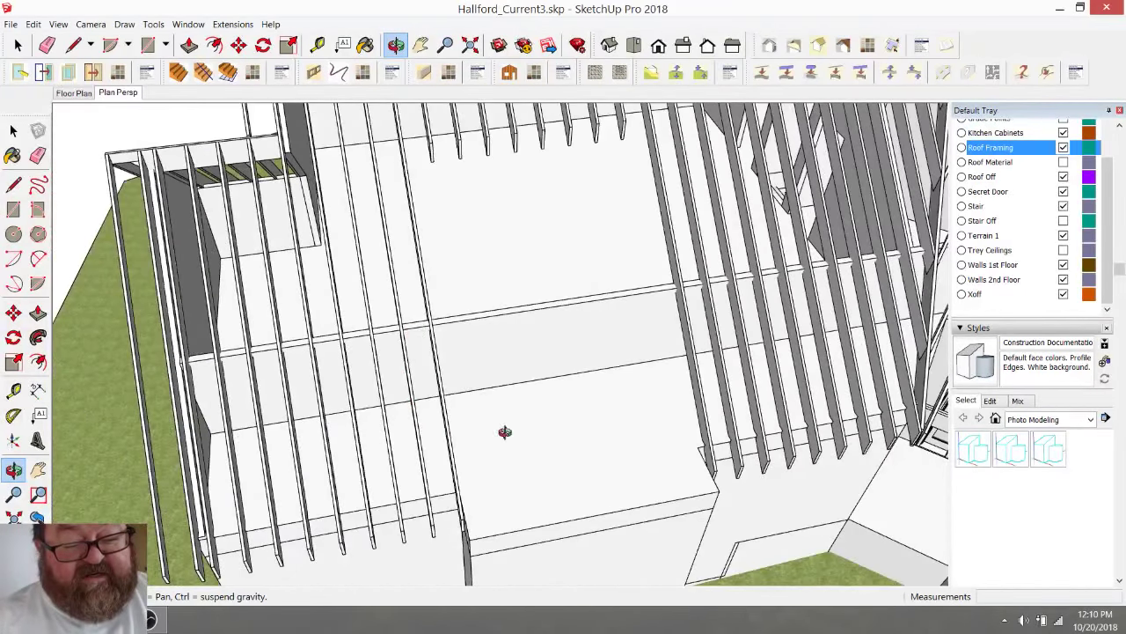
{"action": "scroll", "coordinate": [445, 385], "scroll_direction": "down", "scroll_amount": 2}
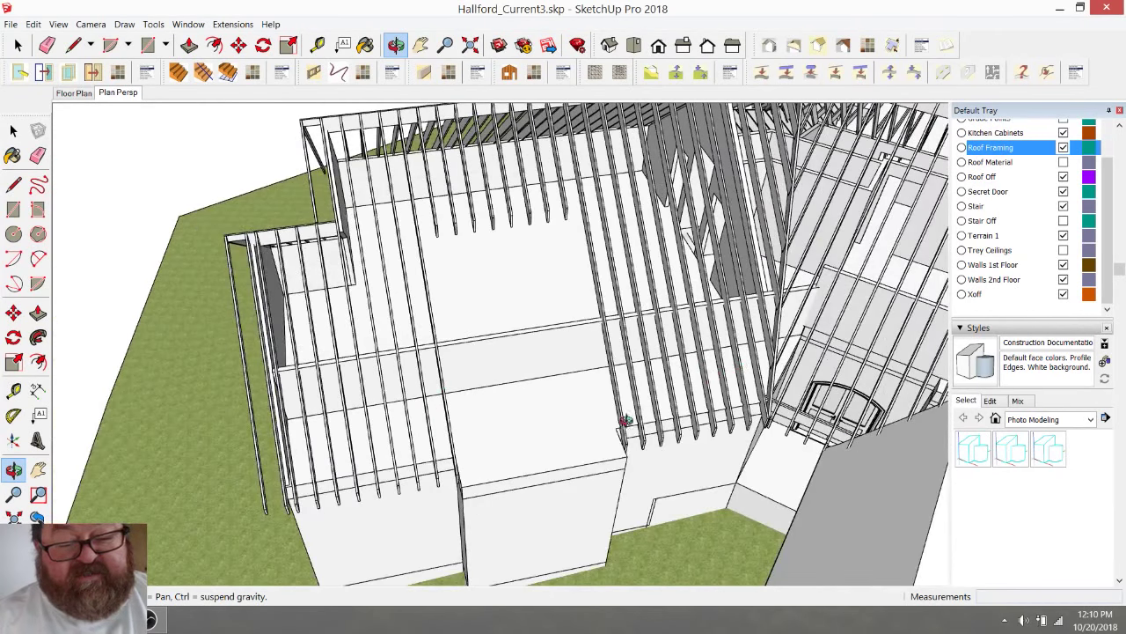
Step: Examine how the rafters cross the knee wall and end at the eave beside the projecting wall bay
{"action": "left_click_drag", "start_coordinate": [476, 411], "coordinate": [204, 353]}
{"action": "scroll", "coordinate": [328, 449], "scroll_direction": "up", "scroll_amount": 5}
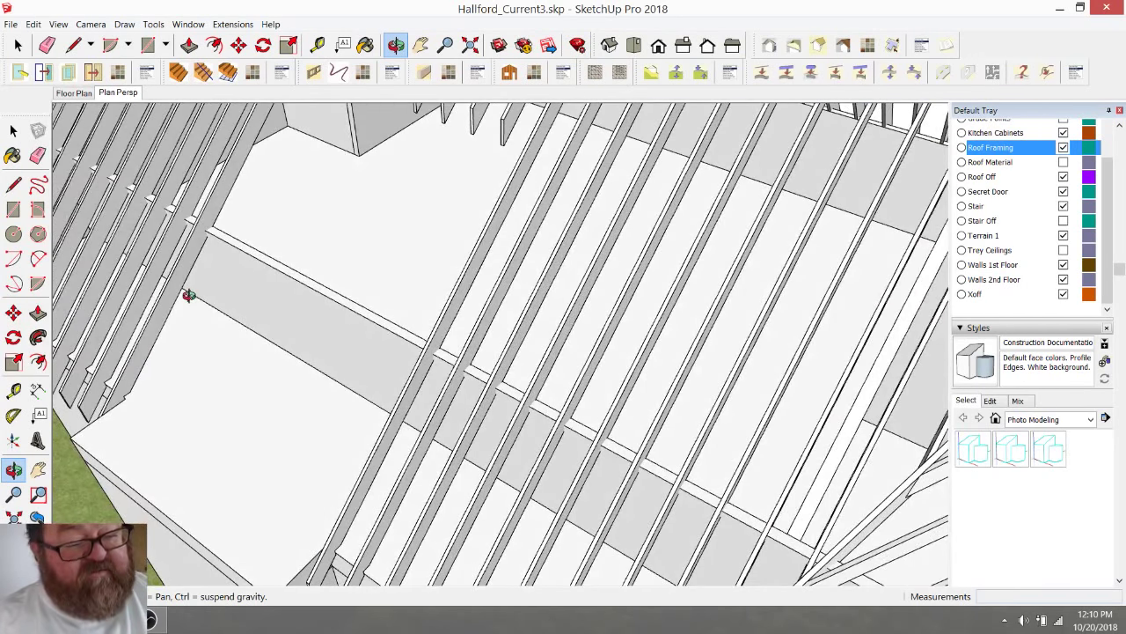
{"action": "left_click_drag", "start_coordinate": [218, 295], "coordinate": [346, 333]}
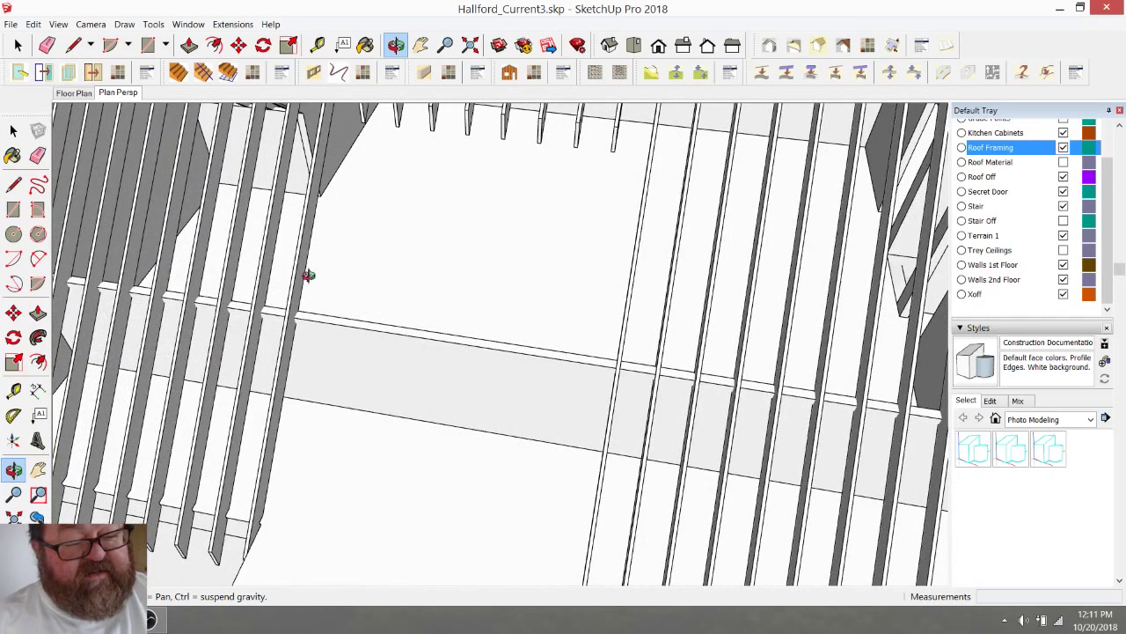
{"action": "left_click_drag", "start_coordinate": [308, 275], "coordinate": [462, 378]}
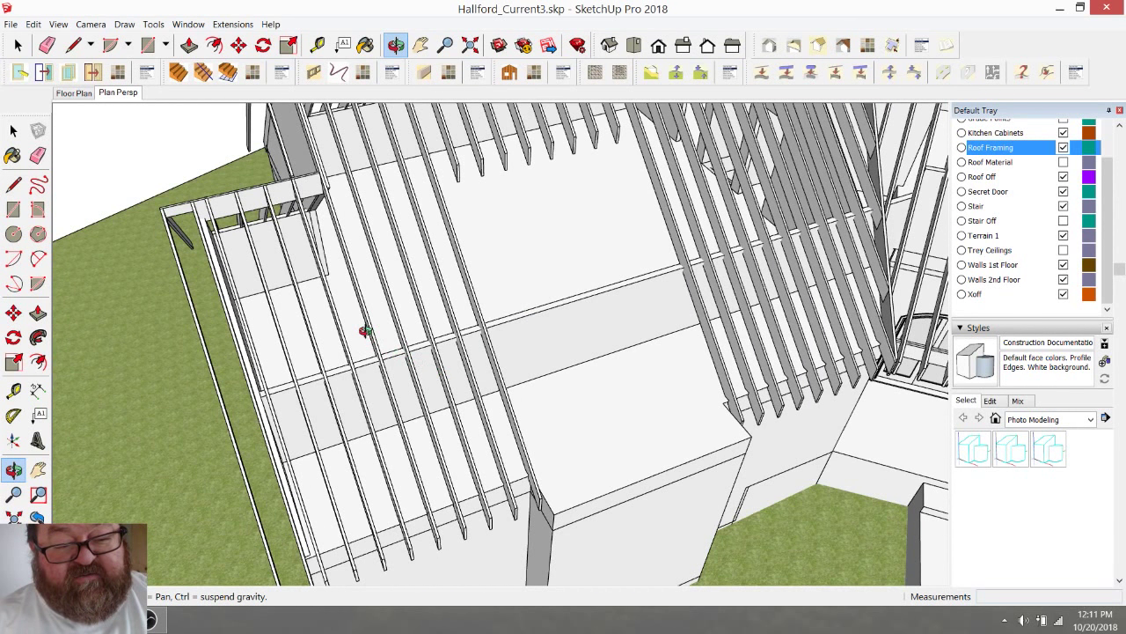
{"action": "scroll", "coordinate": [430, 350], "scroll_direction": "down", "scroll_amount": 3}
{"action": "left_click_drag", "start_coordinate": [410, 370], "coordinate": [624, 246]}
{"action": "left_click_drag", "start_coordinate": [631, 320], "coordinate": [372, 335]}
{"action": "left_click_drag", "start_coordinate": [426, 368], "coordinate": [602, 342]}
{"action": "scroll", "coordinate": [575, 381], "scroll_direction": "up", "scroll_amount": 3}
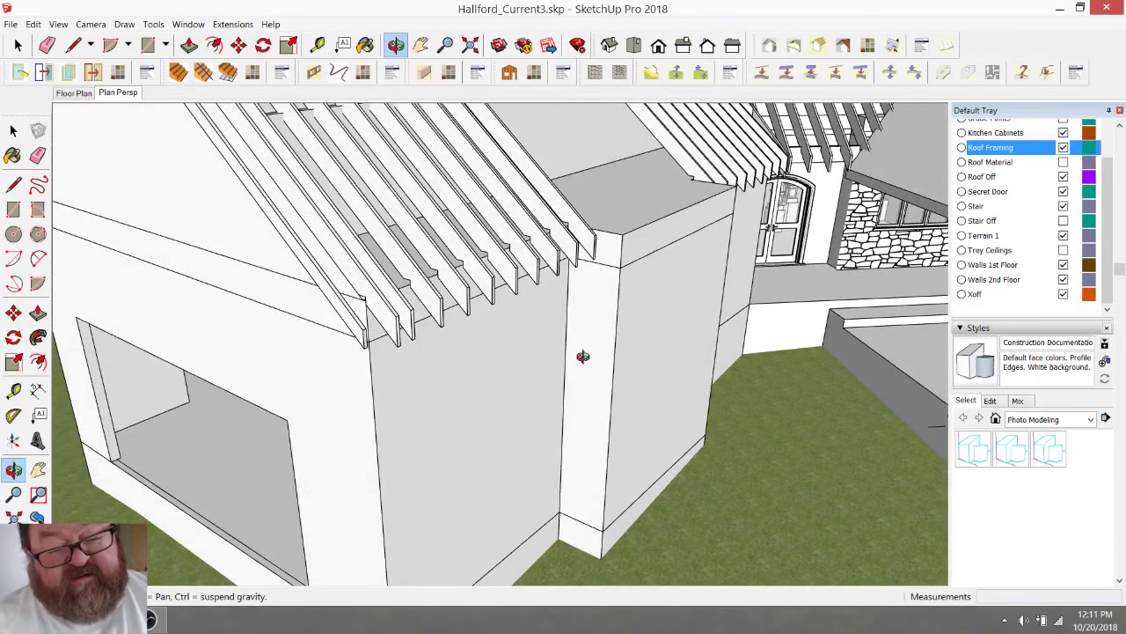
Step: Check the live stream in OBS and the YouTube Live Dashboard, and return to the SketchUp model
{"action": "left_click", "coordinate": [153, 620]}
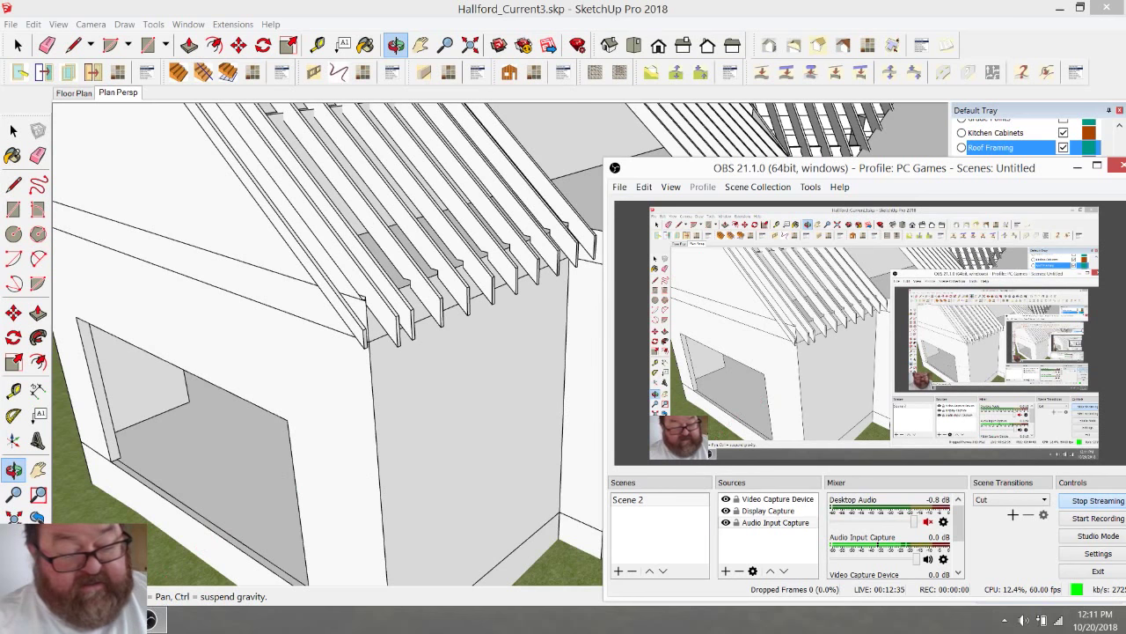
{"action": "left_click", "coordinate": [153, 621]}
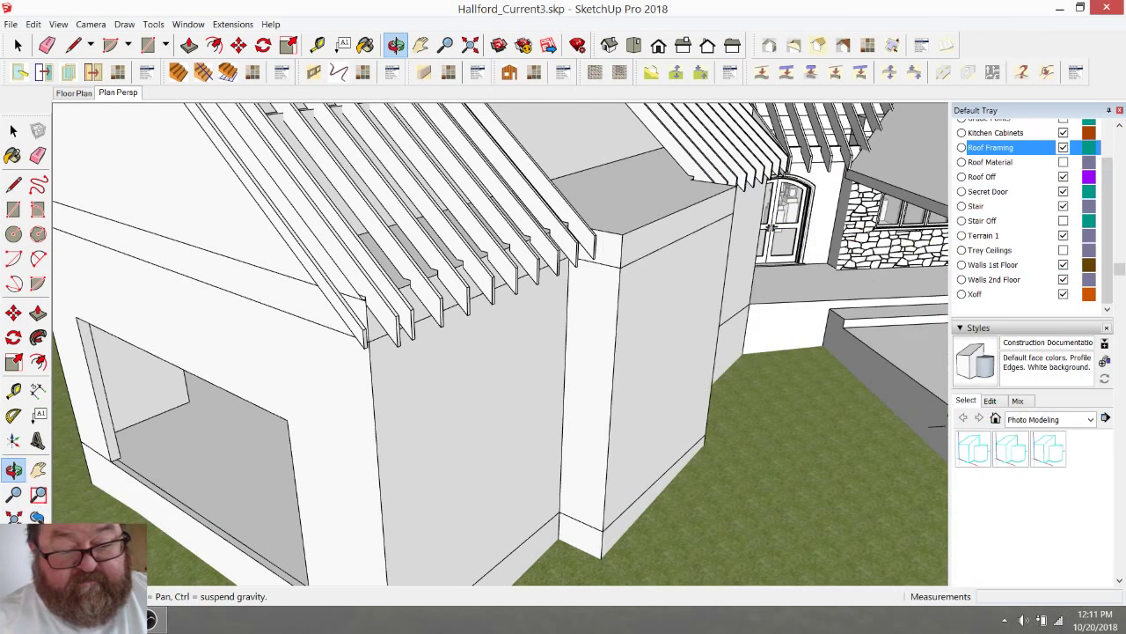
{"action": "key", "text": "alt+Tab"}
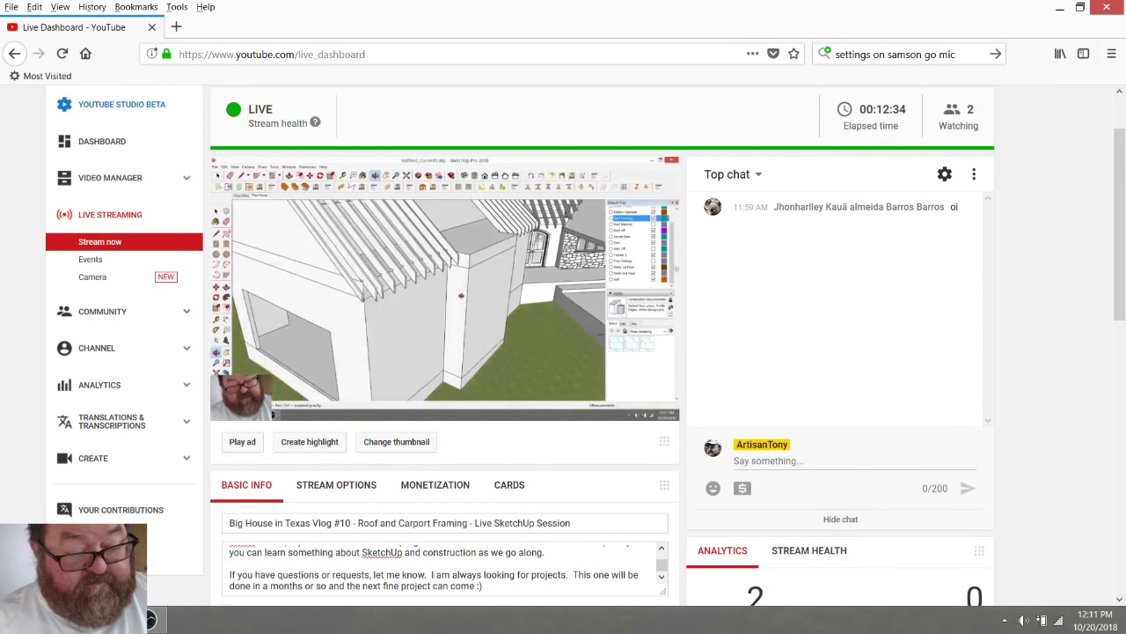
{"action": "key", "text": "alt+Tab"}
{"action": "left_click_drag", "start_coordinate": [480, 393], "coordinate": [572, 352]}
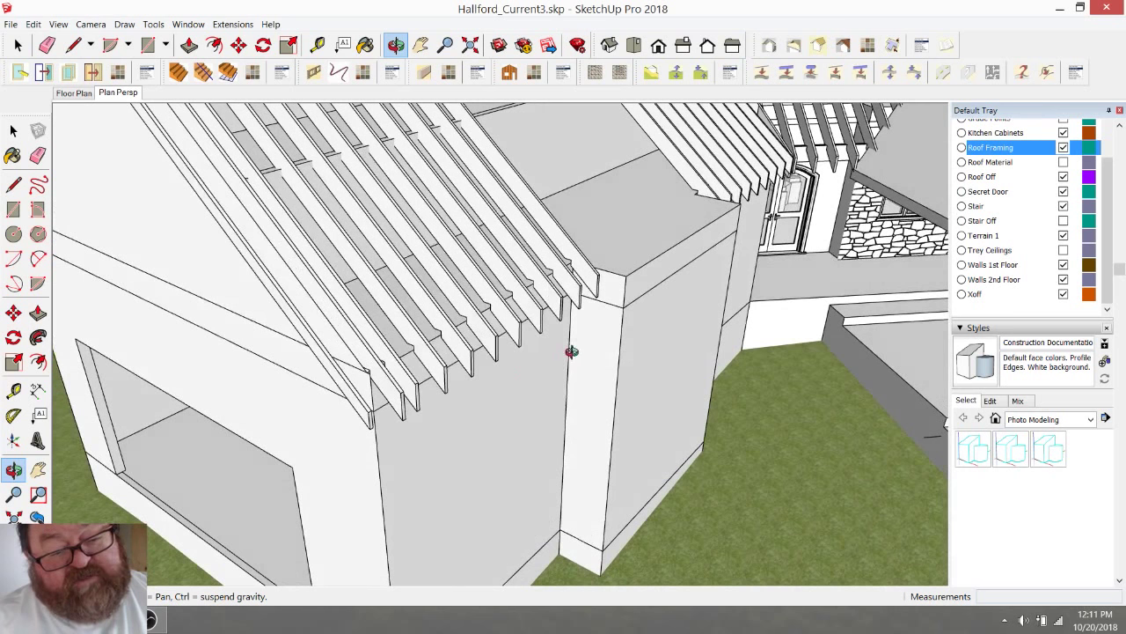
Step: Open the roof framing group for editing and delete the shortened rafters that end above the former dormer opening
{"action": "left_click_drag", "start_coordinate": [413, 273], "coordinate": [584, 395]}
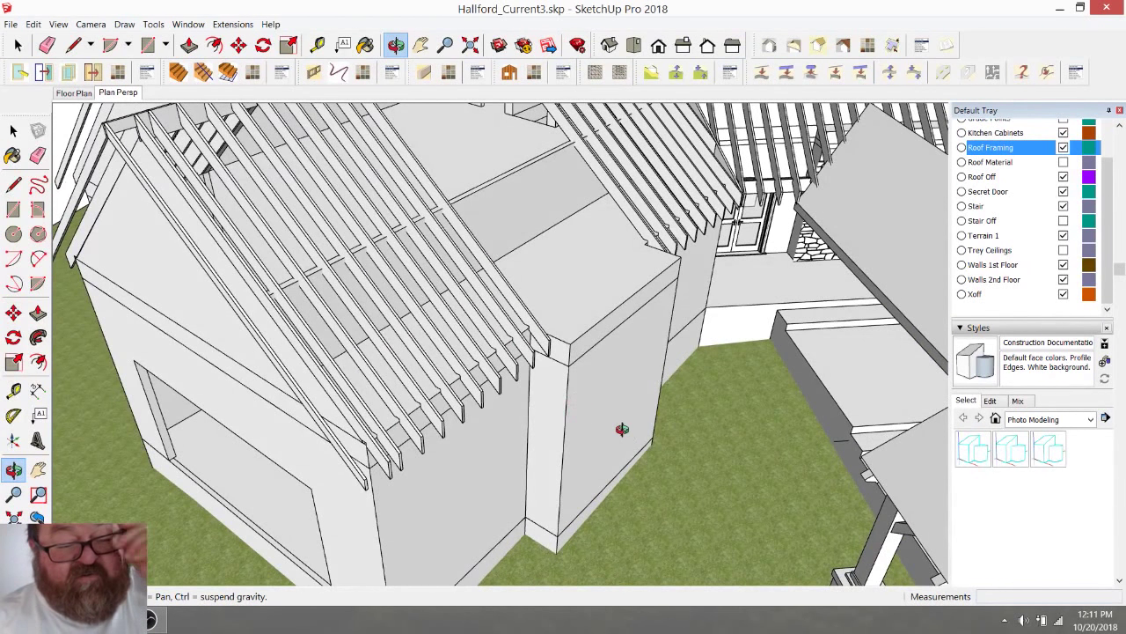
{"action": "left_click_drag", "start_coordinate": [586, 437], "coordinate": [576, 480]}
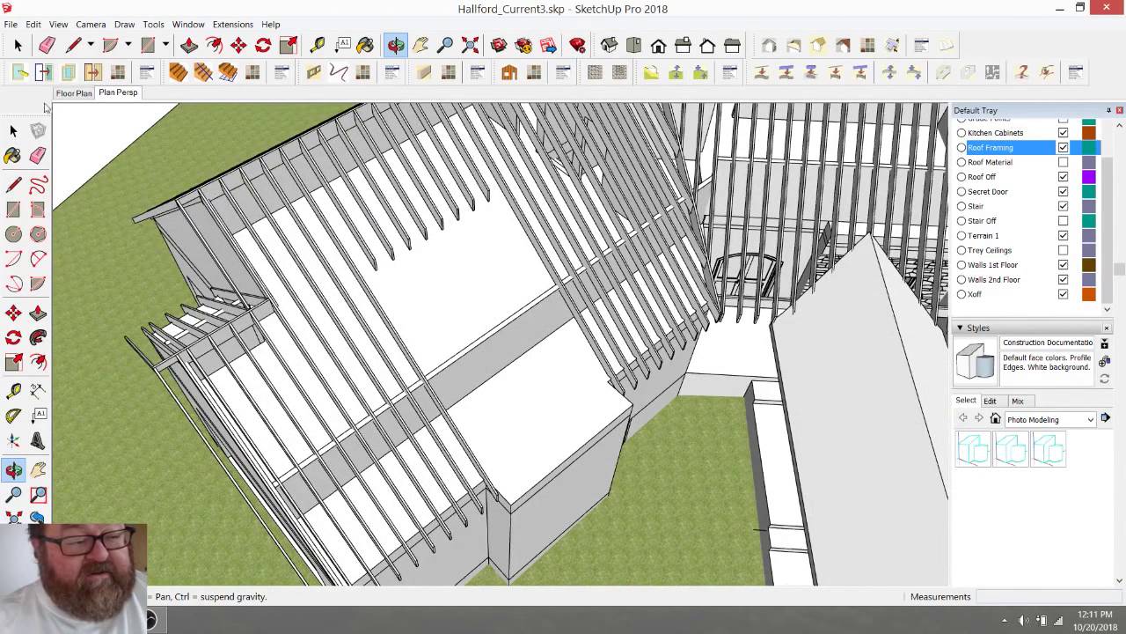
{"action": "left_click", "coordinate": [18, 45]}
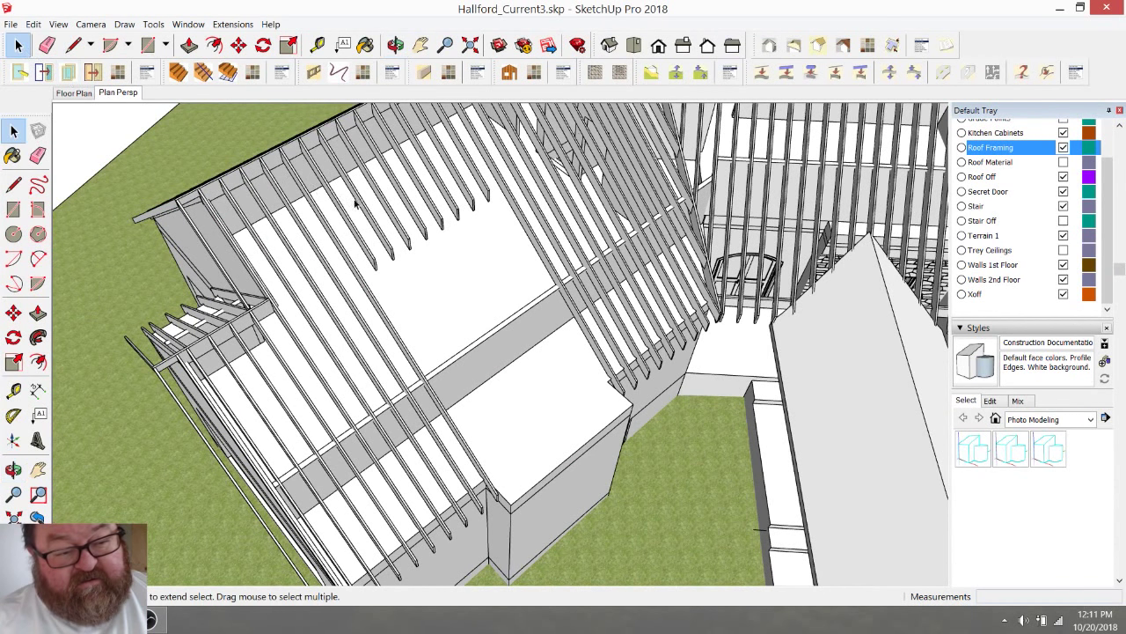
{"action": "left_click", "coordinate": [485, 198]}
{"action": "double_click", "coordinate": [485, 197]}
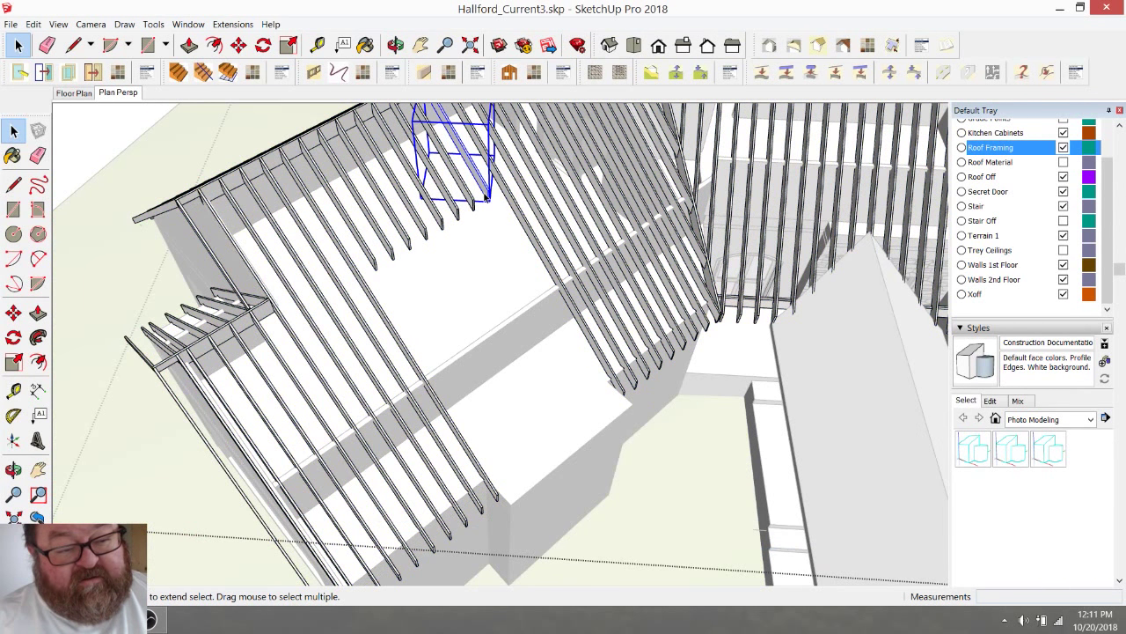
{"action": "left_click", "coordinate": [474, 202]}
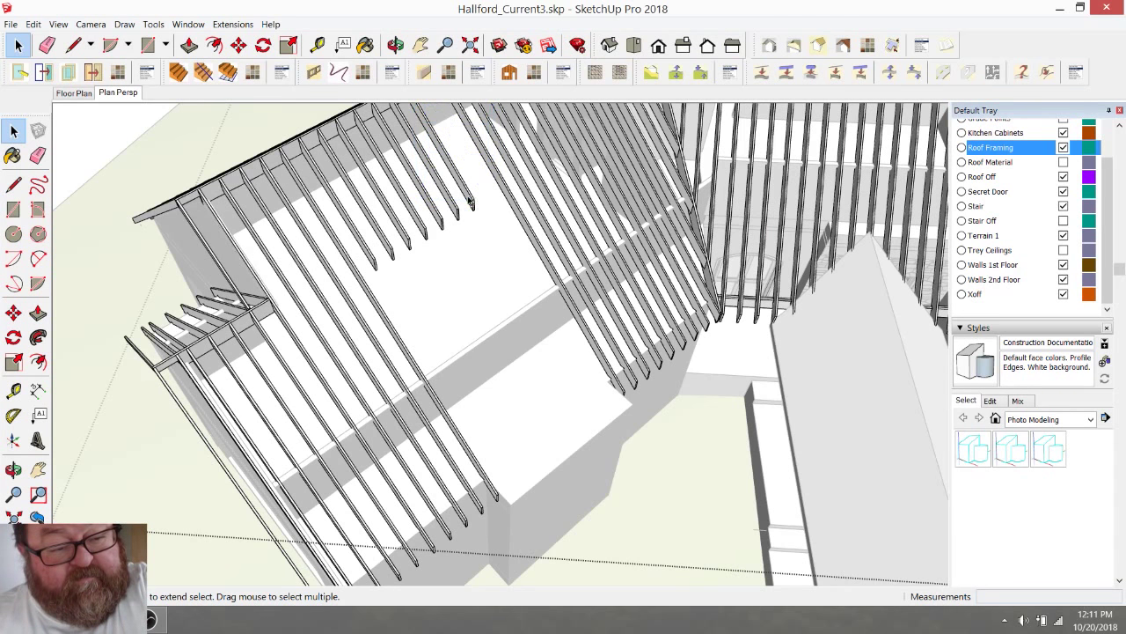
{"action": "left_click", "coordinate": [454, 211]}
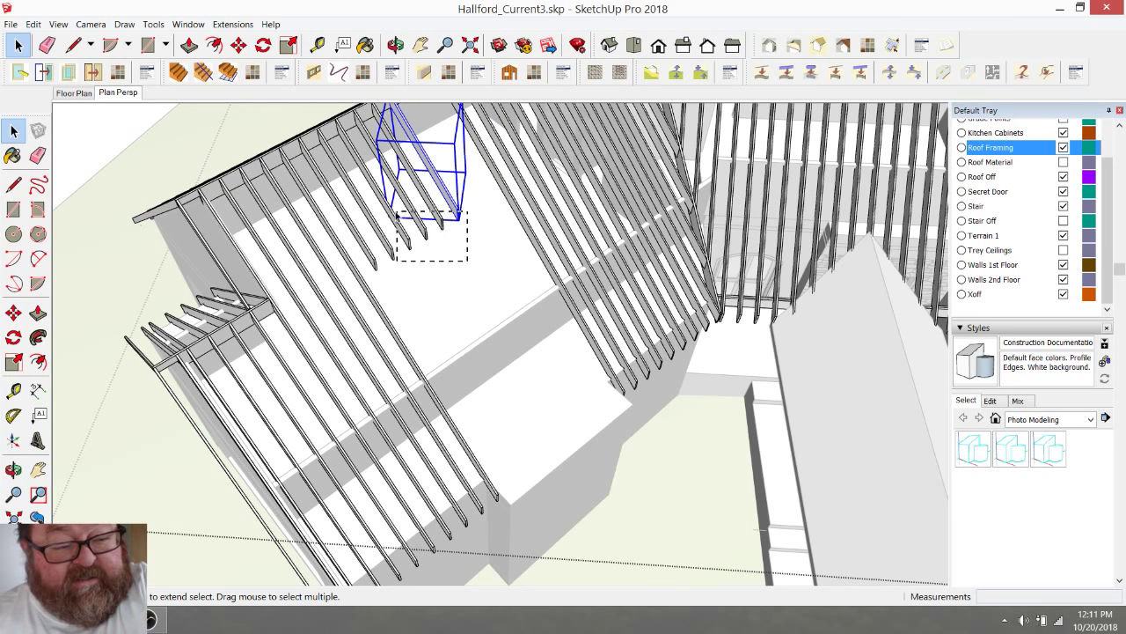
{"action": "left_click_drag", "start_coordinate": [375, 208], "coordinate": [374, 207]}
{"action": "key", "text": "Delete"}
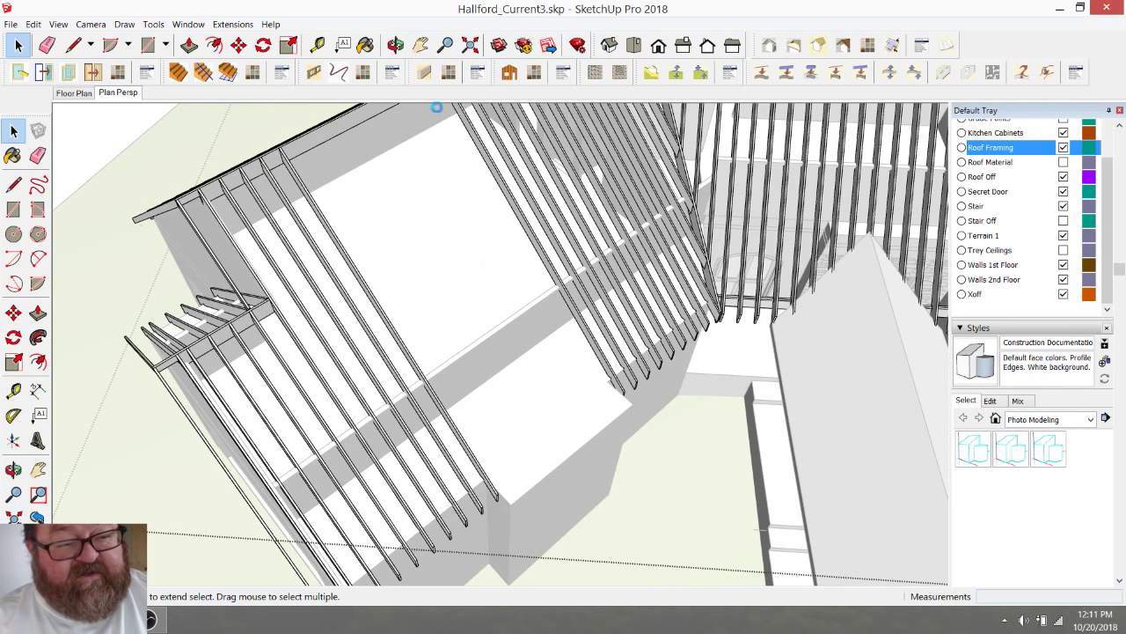
Step: Examine the gap in the rafters from the ridge down to the eave beside the projecting wall bay
{"action": "left_click", "coordinate": [399, 44]}
{"action": "left_click_drag", "start_coordinate": [397, 209], "coordinate": [443, 348]}
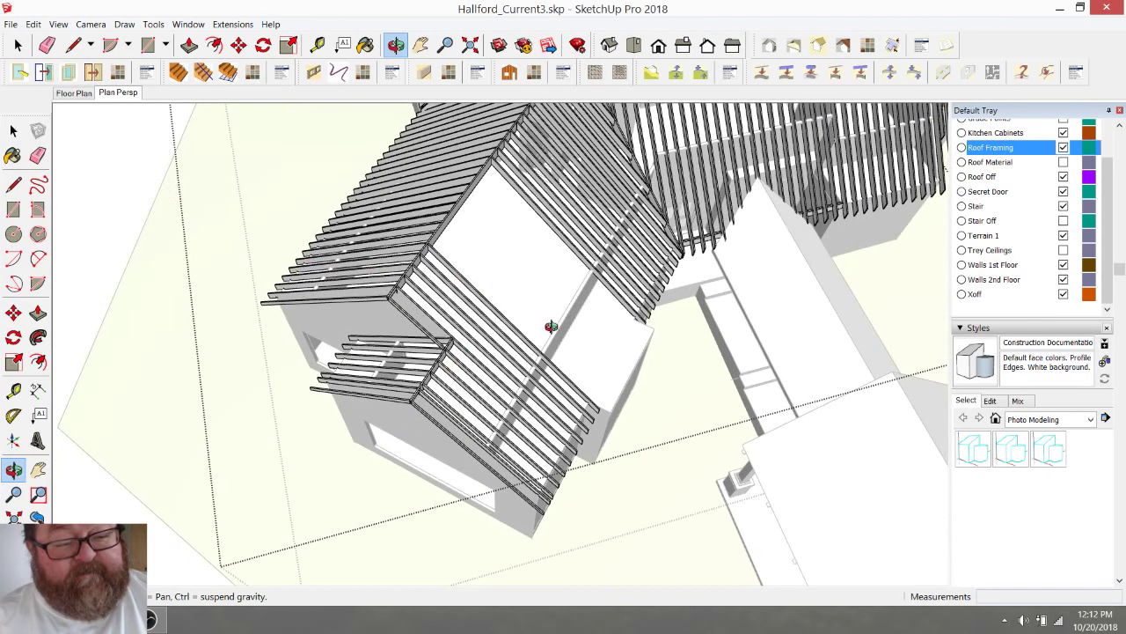
{"action": "left_click_drag", "start_coordinate": [452, 291], "coordinate": [399, 269]}
{"action": "left_click_drag", "start_coordinate": [462, 208], "coordinate": [588, 363]}
{"action": "scroll", "coordinate": [589, 363], "scroll_direction": "up", "scroll_amount": 5}
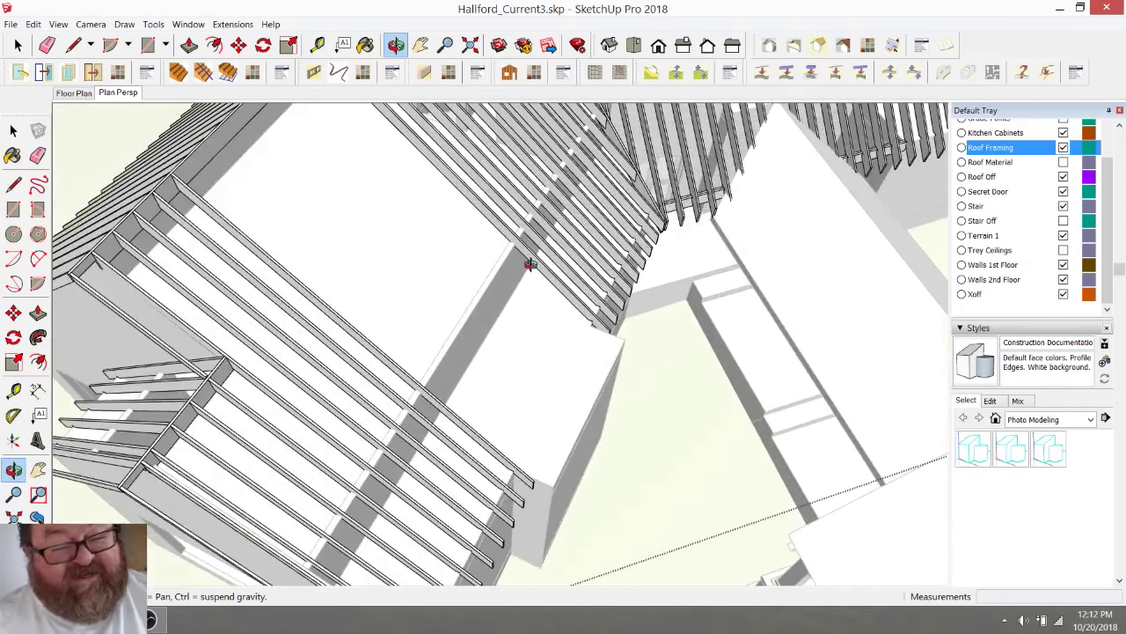
{"action": "left_click_drag", "start_coordinate": [528, 252], "coordinate": [392, 250]}
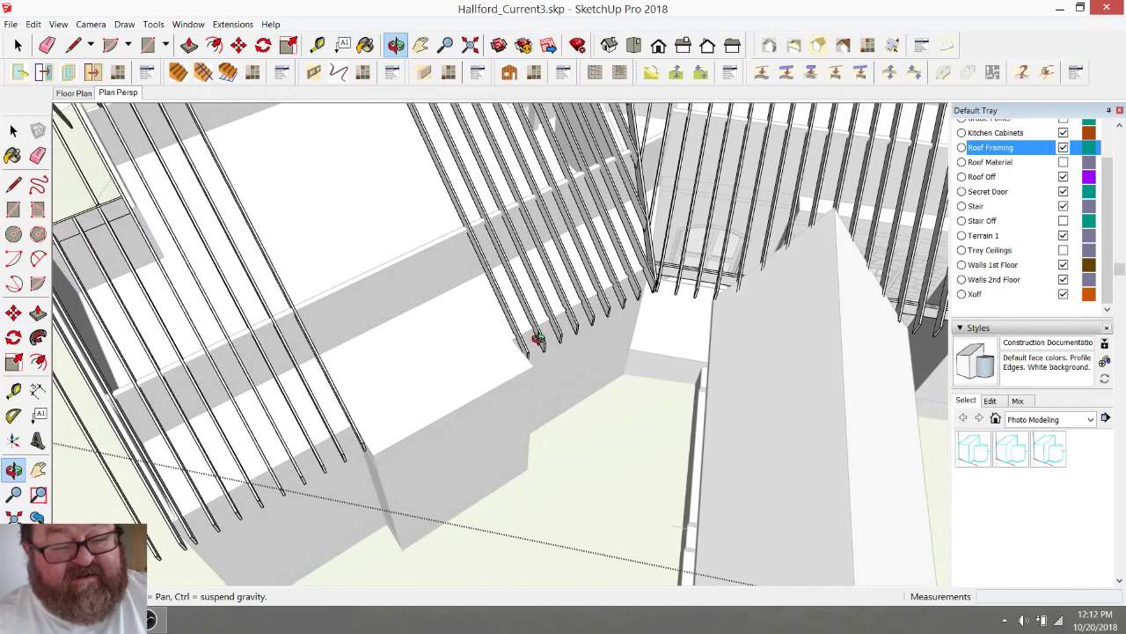
{"action": "scroll", "coordinate": [531, 338], "scroll_direction": "up", "scroll_amount": 5}
{"action": "left_click_drag", "start_coordinate": [471, 359], "coordinate": [543, 421]}
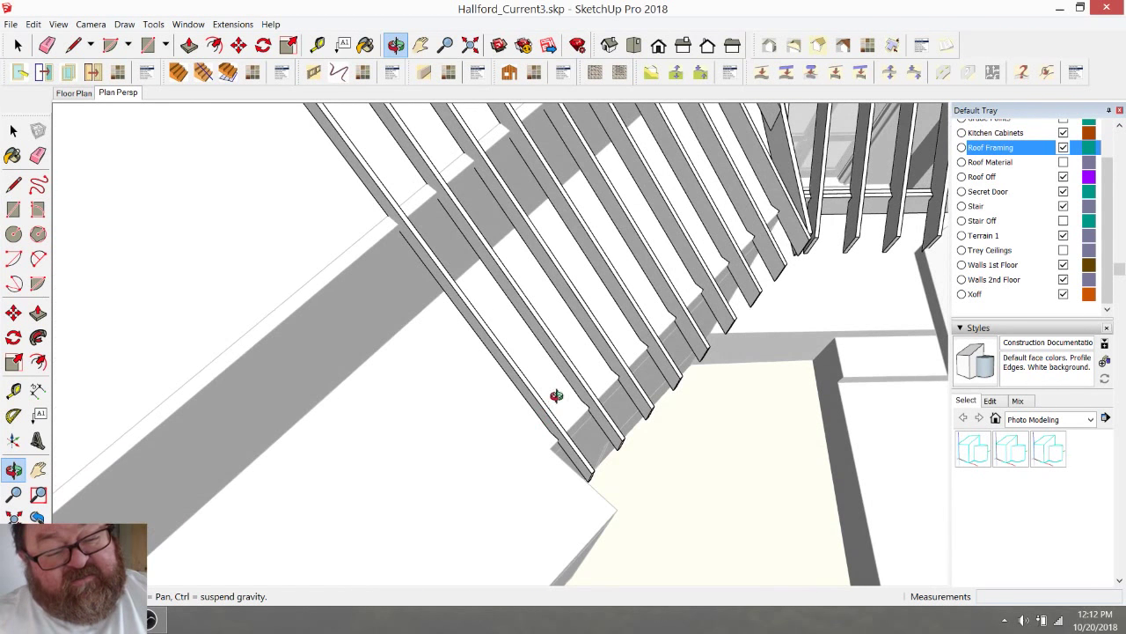
{"action": "scroll", "coordinate": [569, 412], "scroll_direction": "down", "scroll_amount": 8}
{"action": "scroll", "coordinate": [409, 204], "scroll_direction": "up", "scroll_amount": 6}
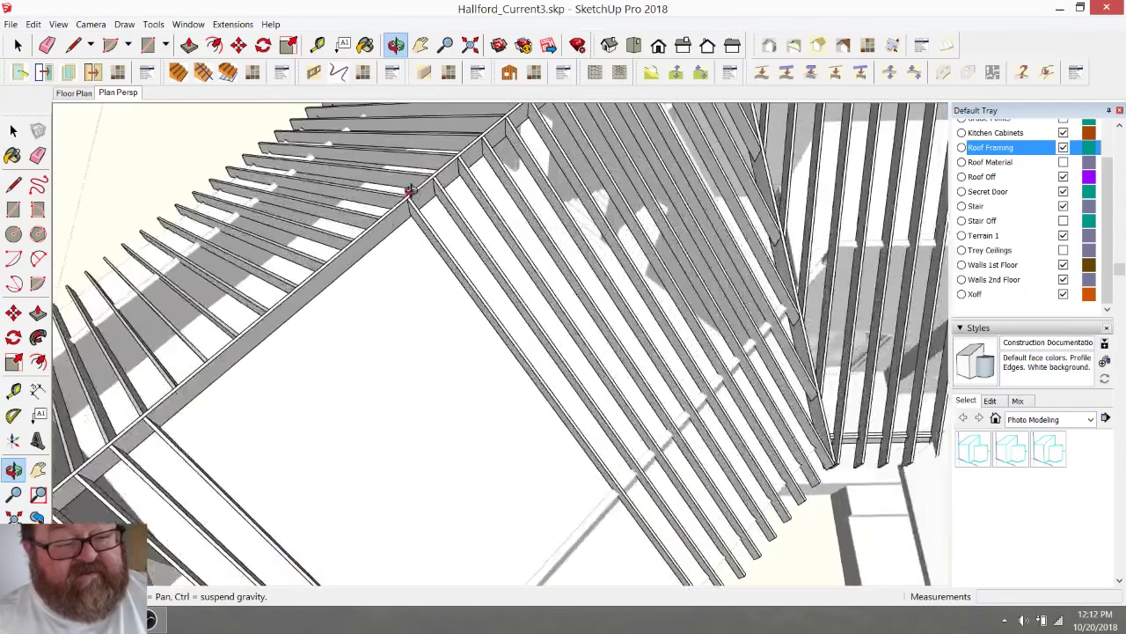
Step: Copy the full-length rafter at the edge of the gap 1' 4" along the ridge into the opening and check its eave end
{"action": "left_click", "coordinate": [25, 44]}
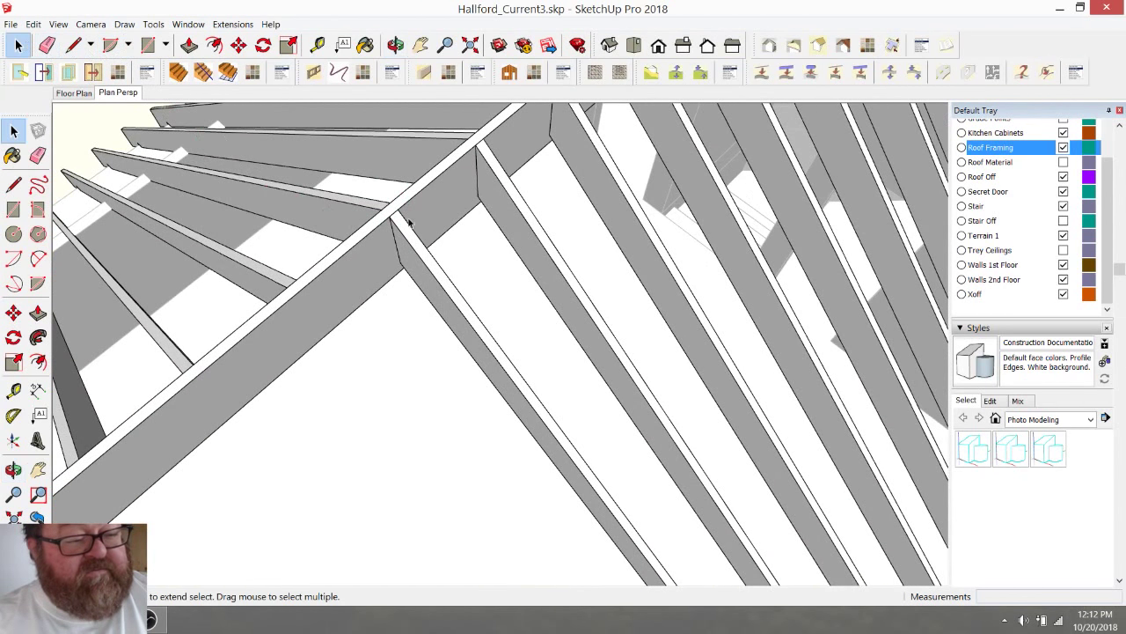
{"action": "left_click", "coordinate": [409, 249]}
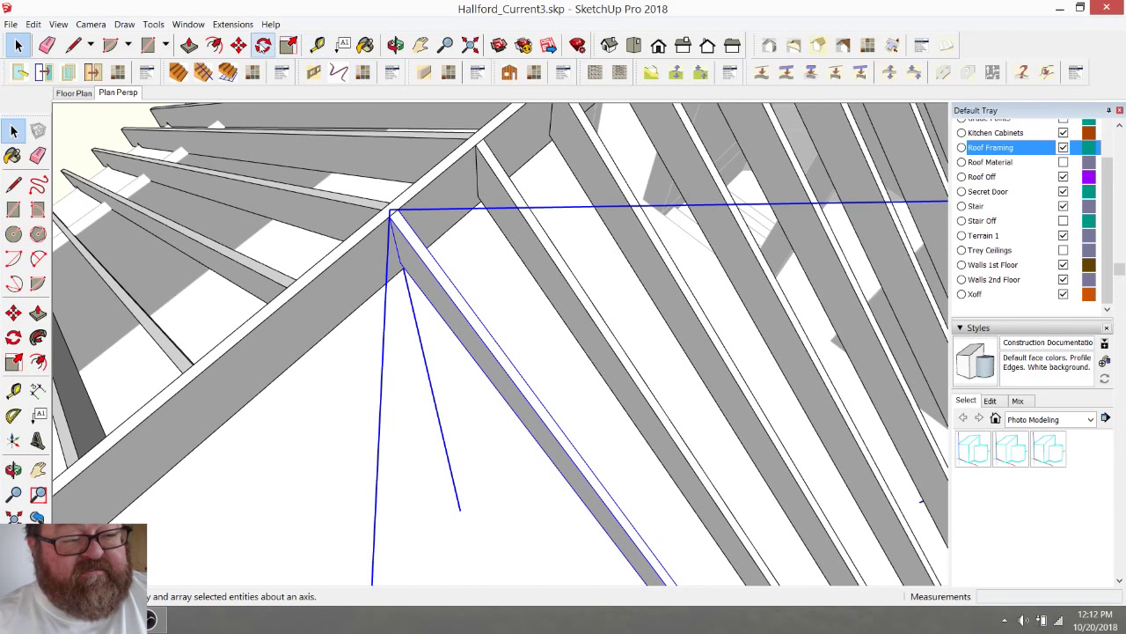
{"action": "left_click", "coordinate": [239, 45]}
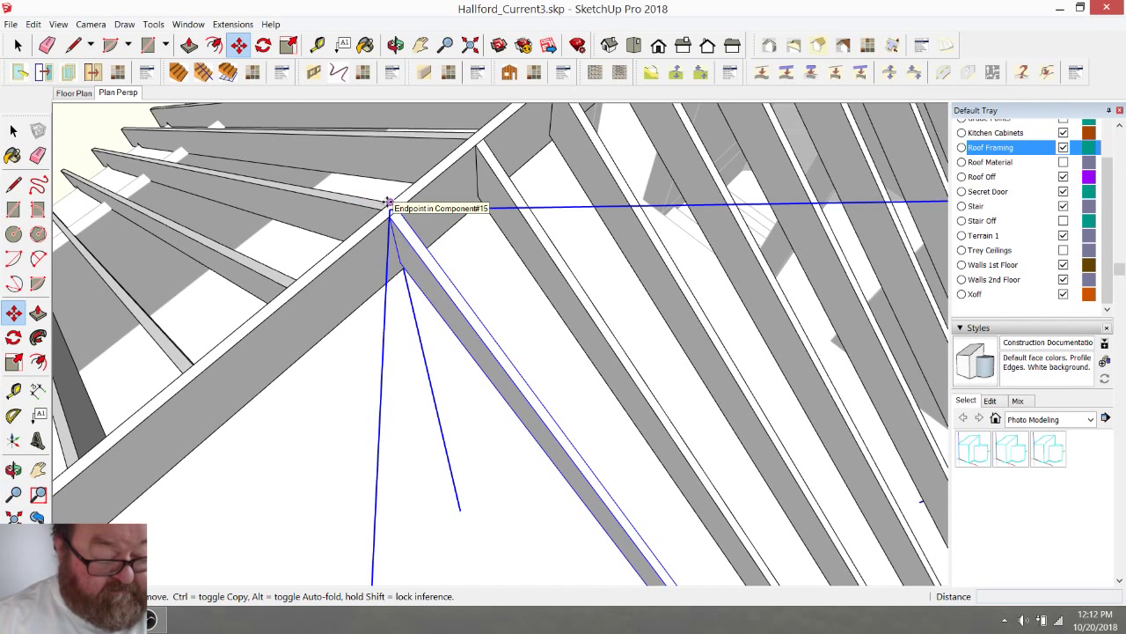
{"action": "left_click", "coordinate": [388, 202]}
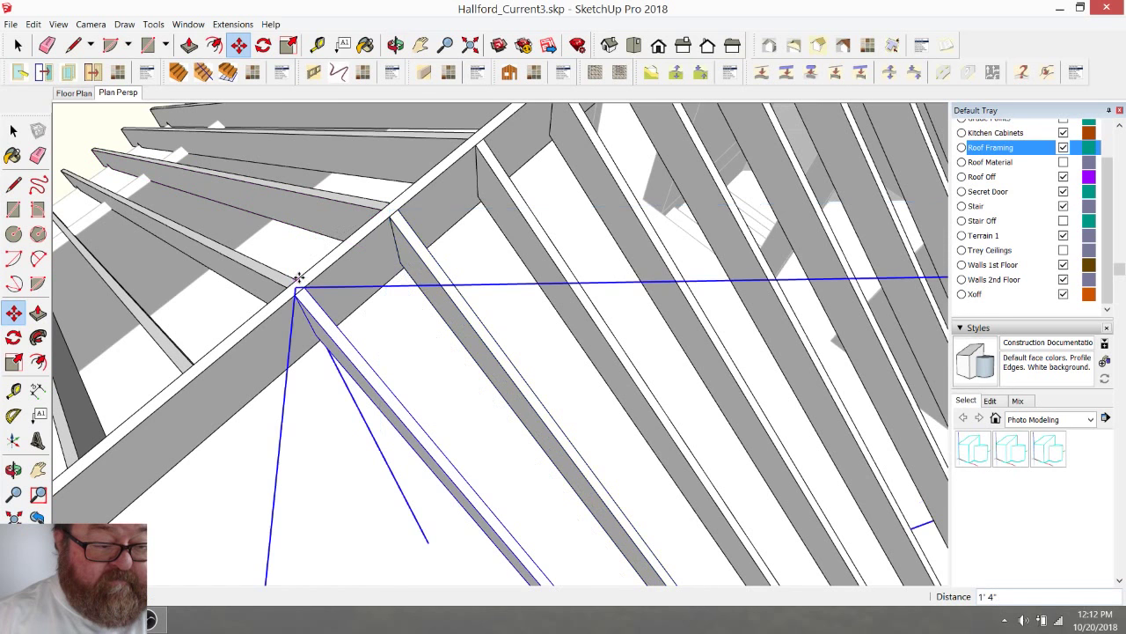
{"action": "left_click", "coordinate": [296, 284]}
{"action": "scroll", "coordinate": [322, 264], "scroll_direction": "down", "scroll_amount": 5}
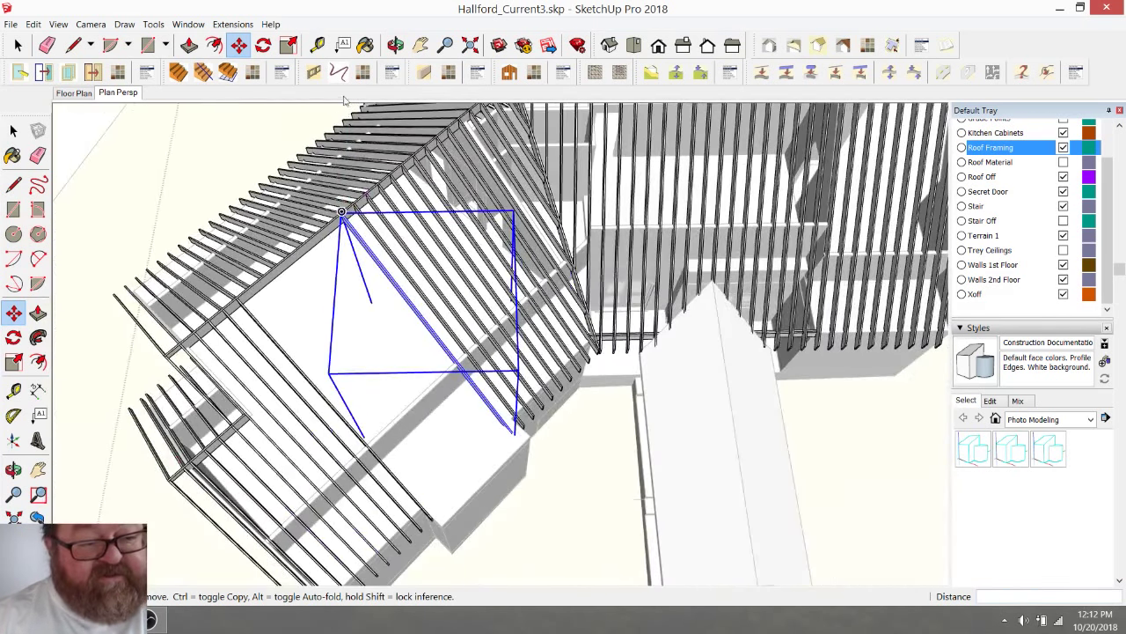
{"action": "middle_click_drag", "start_coordinate": [342, 211], "coordinate": [545, 328]}
{"action": "scroll", "coordinate": [537, 352], "scroll_direction": "up", "scroll_amount": 8}
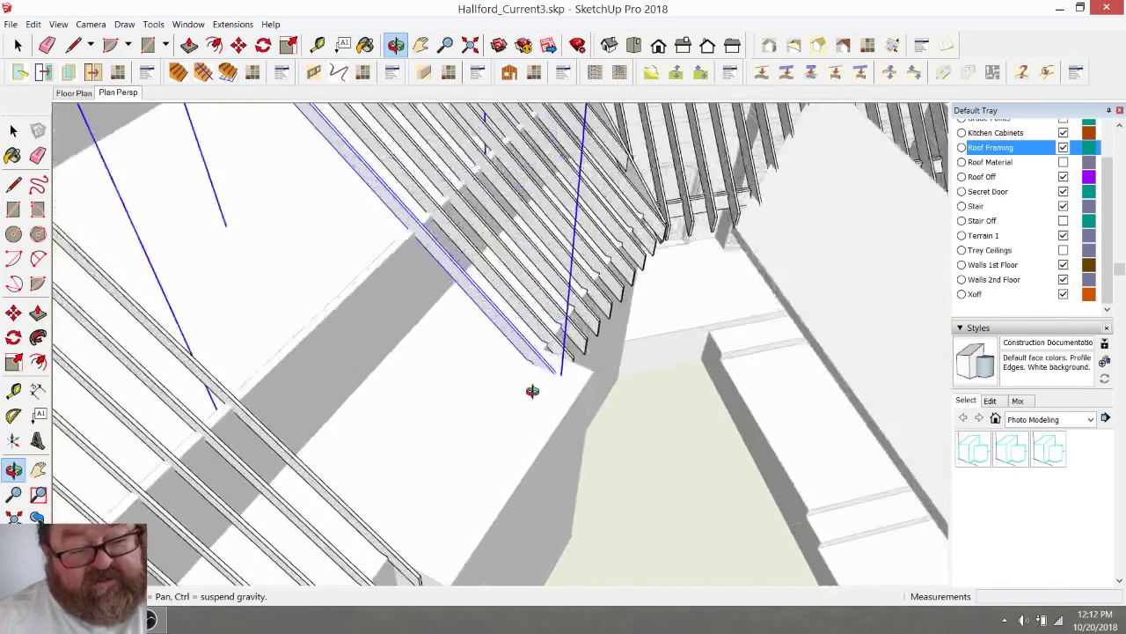
{"action": "scroll", "coordinate": [475, 256], "scroll_direction": "down", "scroll_amount": 3}
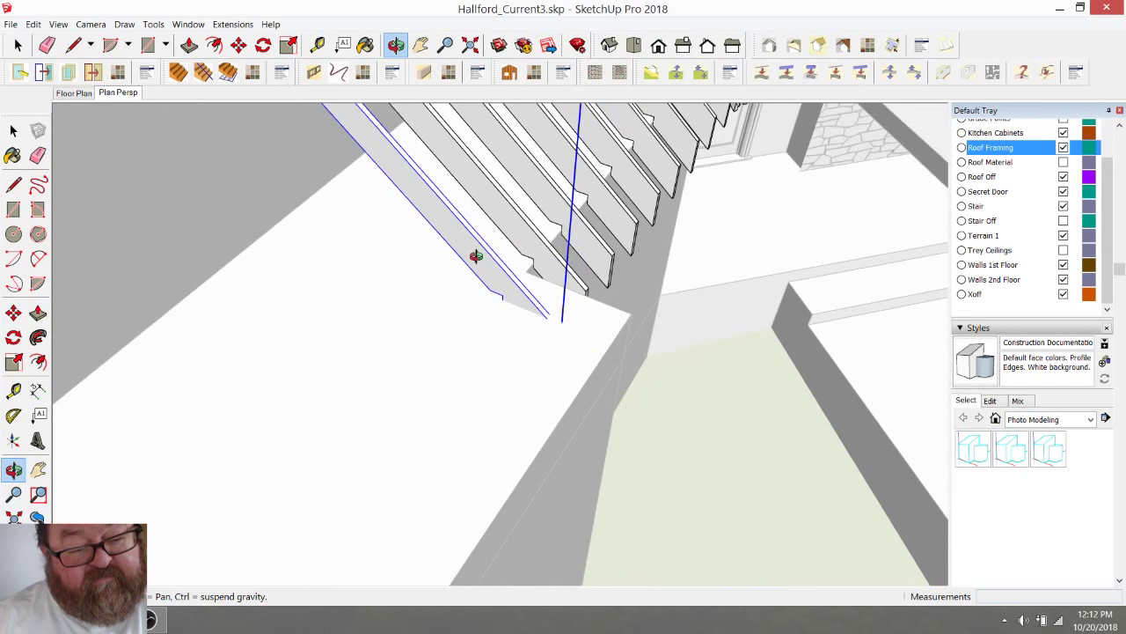
{"action": "middle_click_drag", "start_coordinate": [481, 254], "coordinate": [468, 302]}
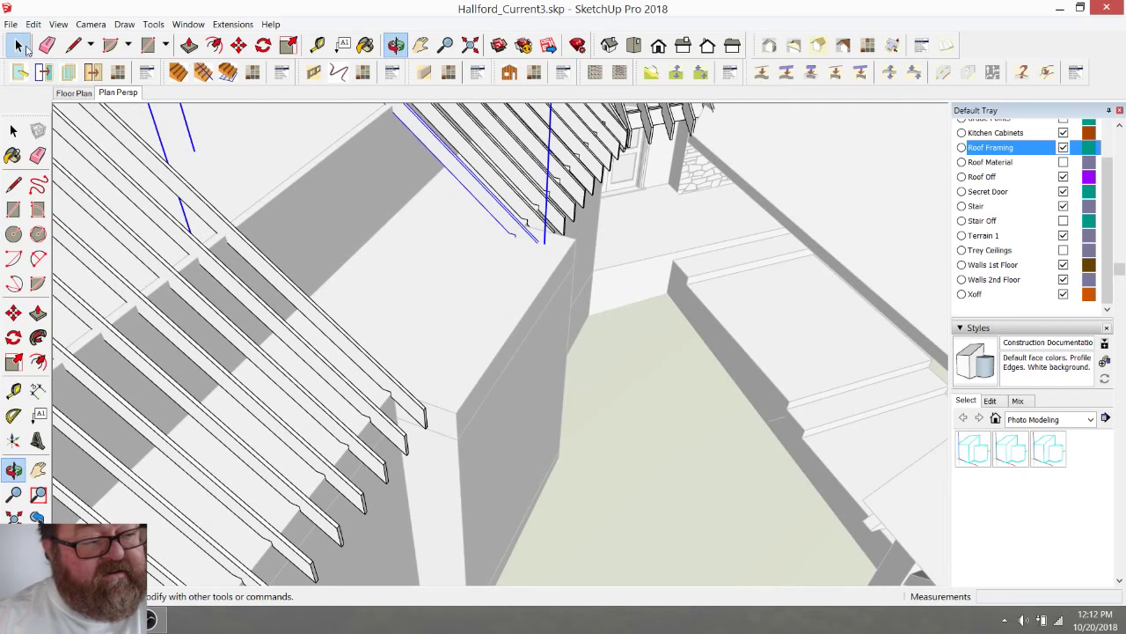
Step: Finish editing the roof framing and close its group
{"action": "left_click", "coordinate": [17, 45]}
{"action": "scroll", "coordinate": [645, 403], "scroll_direction": "down", "scroll_amount": 5}
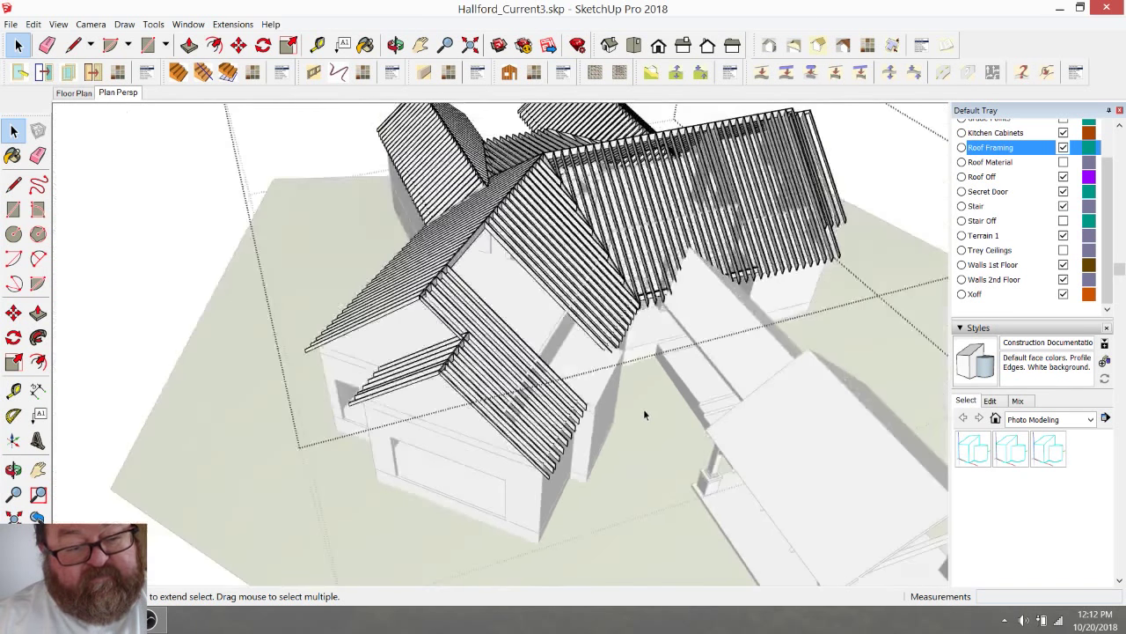
{"action": "double_click", "coordinate": [545, 255]}
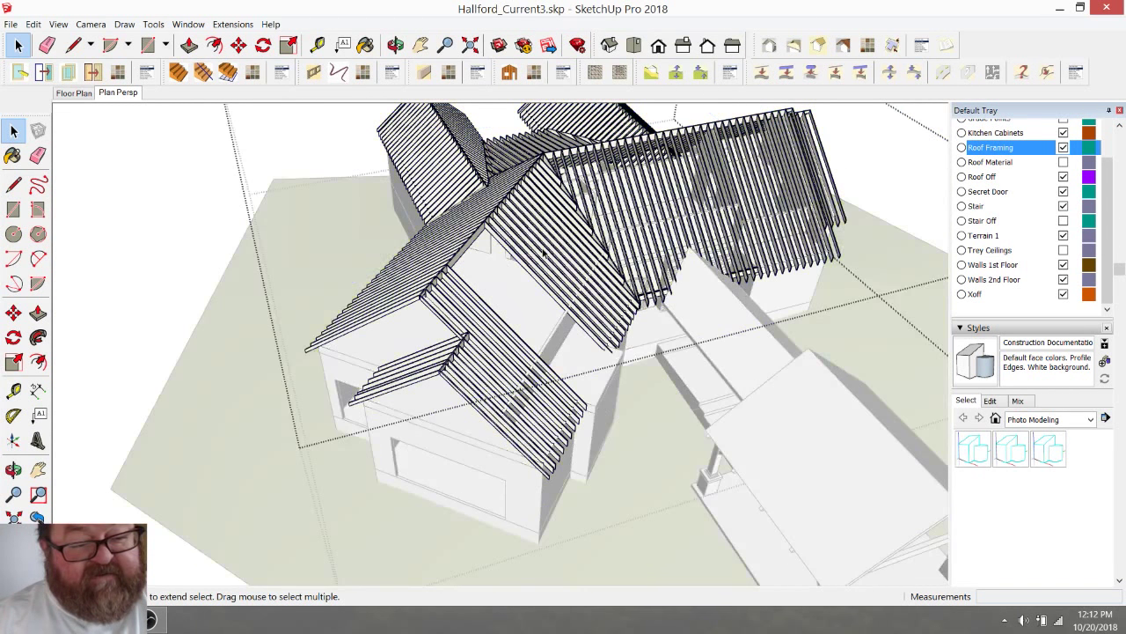
{"action": "left_click", "coordinate": [198, 218]}
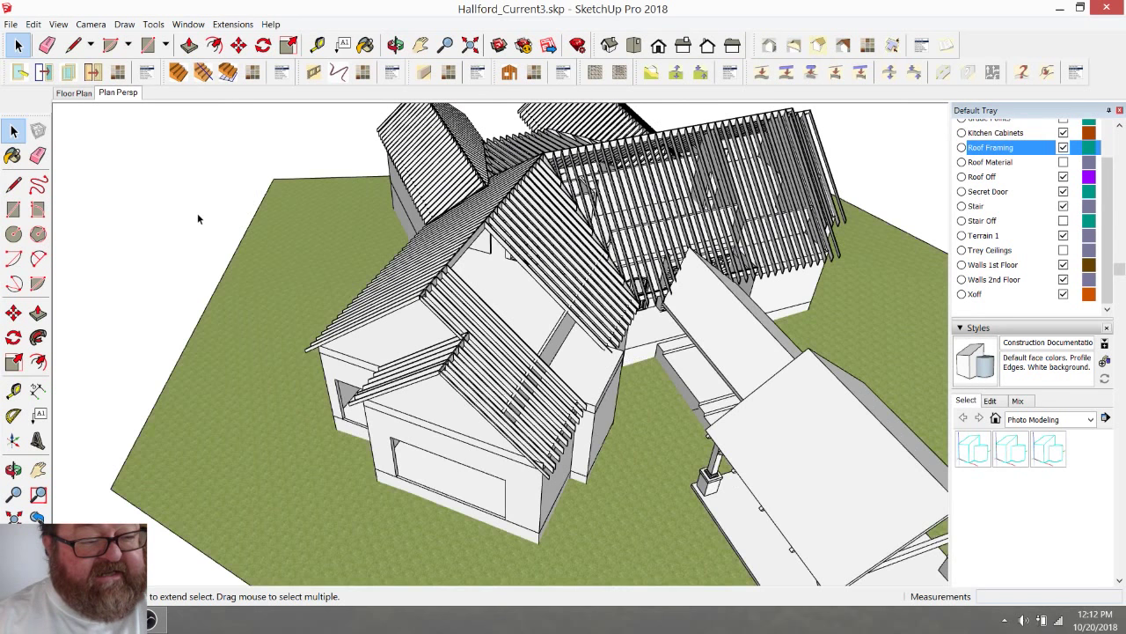
Step: Hide the Floor 2nd layer to expose the wall corner beneath the end rafter
{"action": "scroll", "coordinate": [577, 359], "scroll_direction": "up", "scroll_amount": 6}
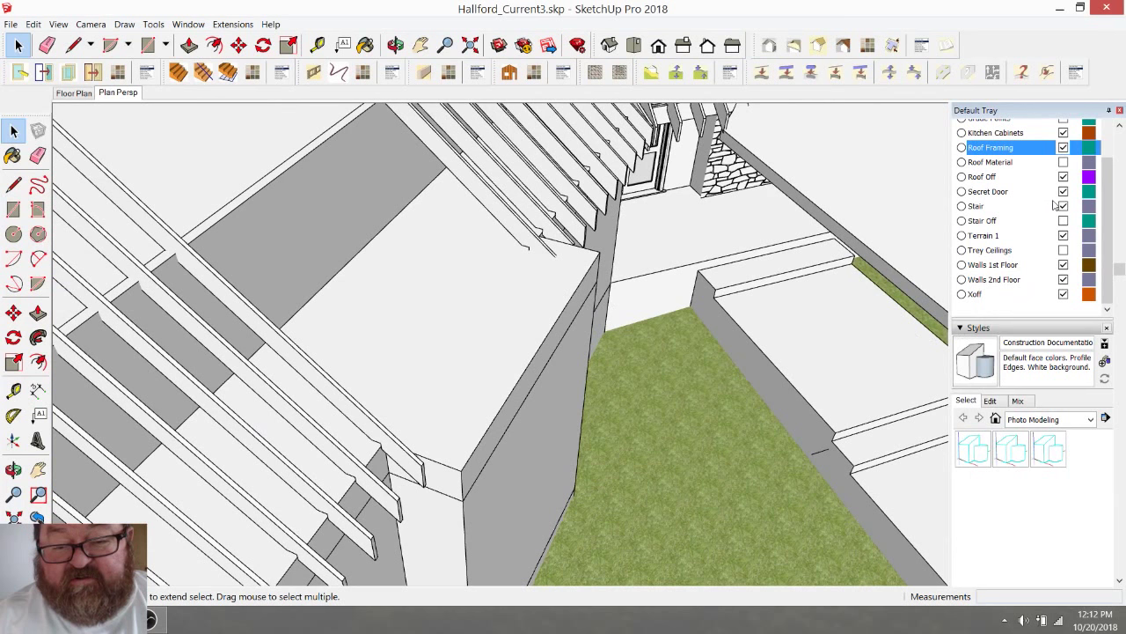
{"action": "scroll", "coordinate": [1010, 206], "scroll_direction": "up", "scroll_amount": 2}
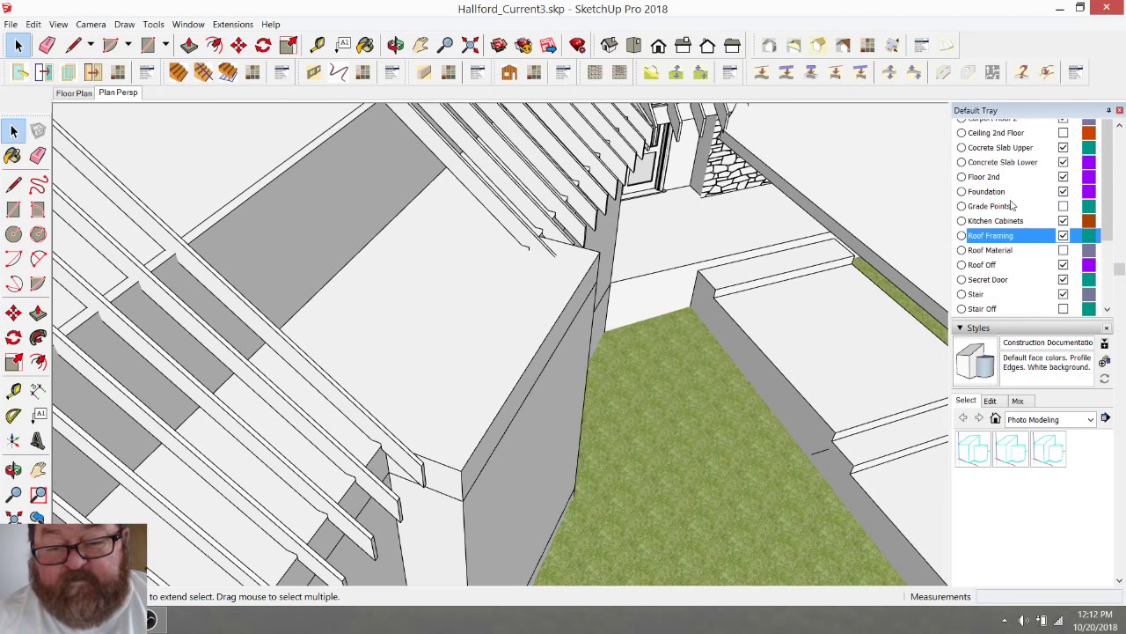
{"action": "scroll", "coordinate": [1011, 205], "scroll_direction": "up", "scroll_amount": 3}
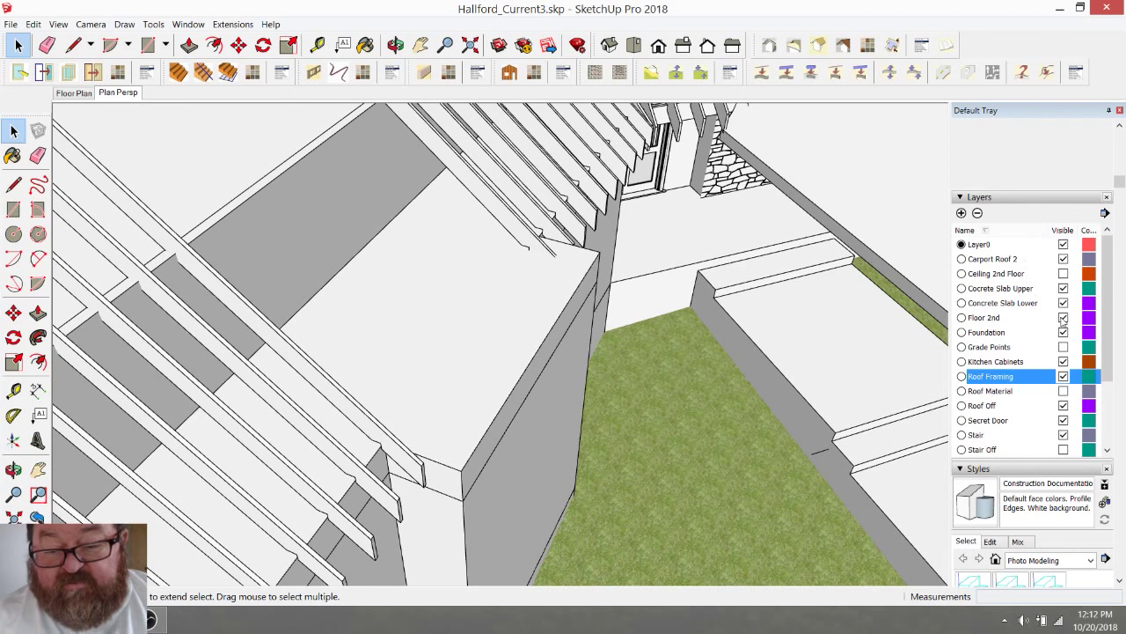
{"action": "left_click", "coordinate": [1063, 317]}
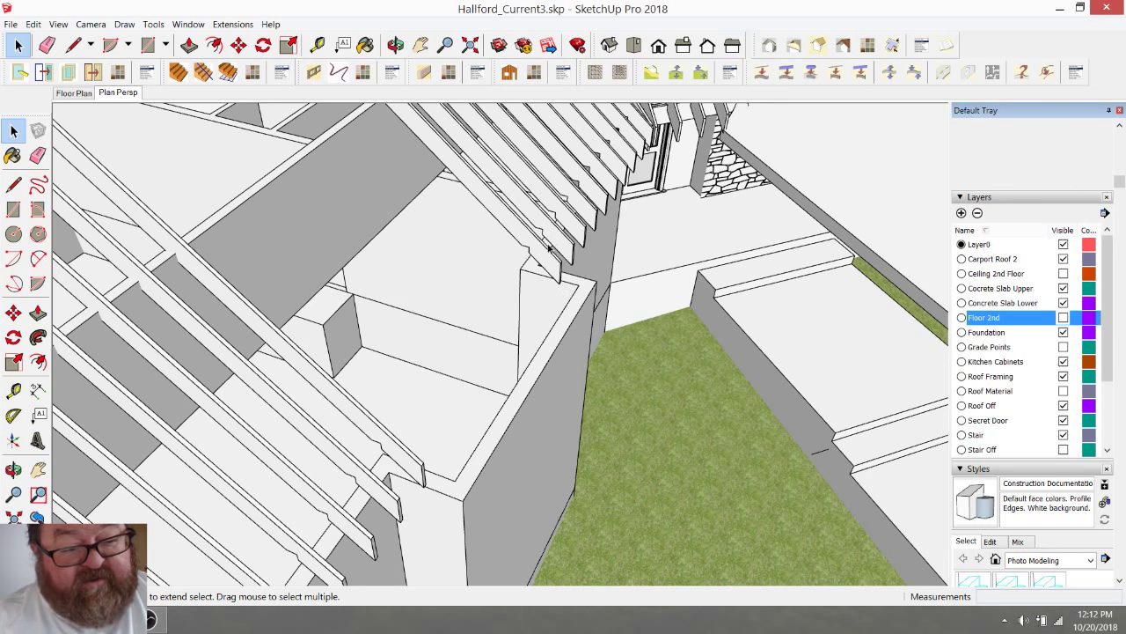
Step: Open the roof framing group and make the end rafter above the wall corner a unique component
{"action": "left_click", "coordinate": [395, 44]}
{"action": "left_click_drag", "start_coordinate": [634, 204], "coordinate": [660, 229]}
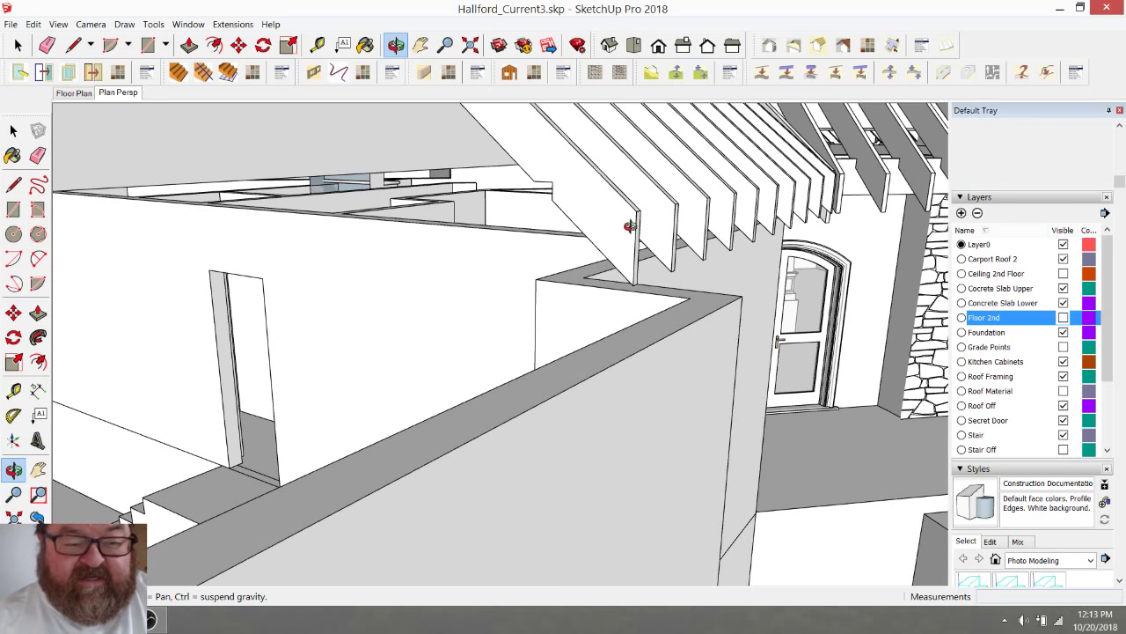
{"action": "left_click_drag", "start_coordinate": [630, 227], "coordinate": [644, 235]}
{"action": "left_click_drag", "start_coordinate": [594, 260], "coordinate": [578, 249]}
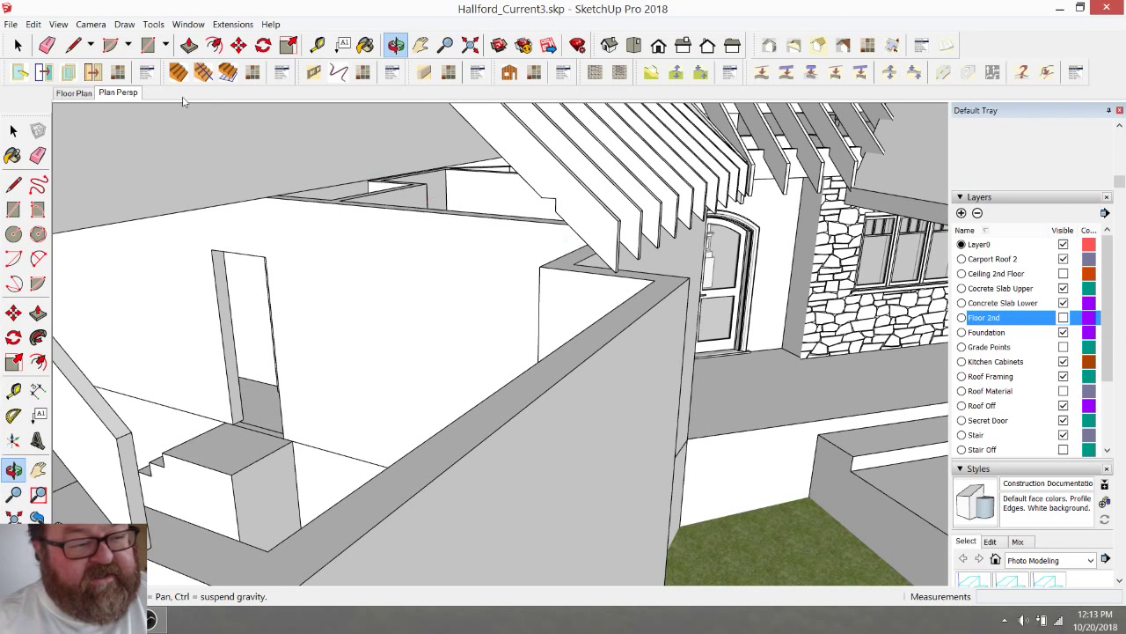
{"action": "left_click", "coordinate": [18, 45]}
{"action": "left_click", "coordinate": [538, 172]}
{"action": "double_click", "coordinate": [539, 172]}
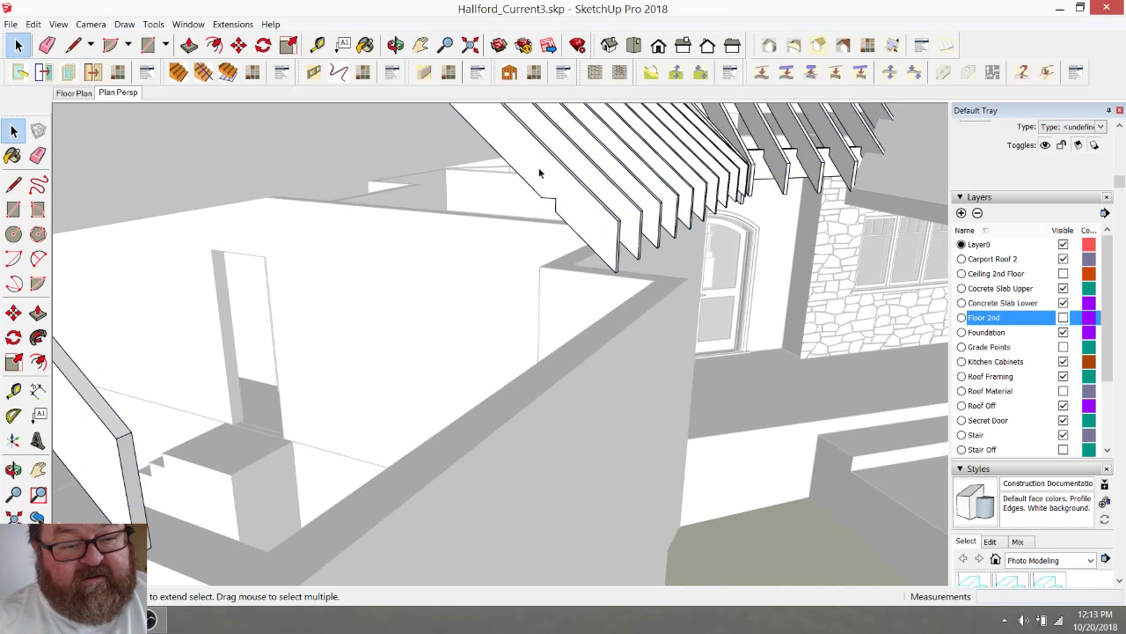
{"action": "right_click", "coordinate": [540, 172]}
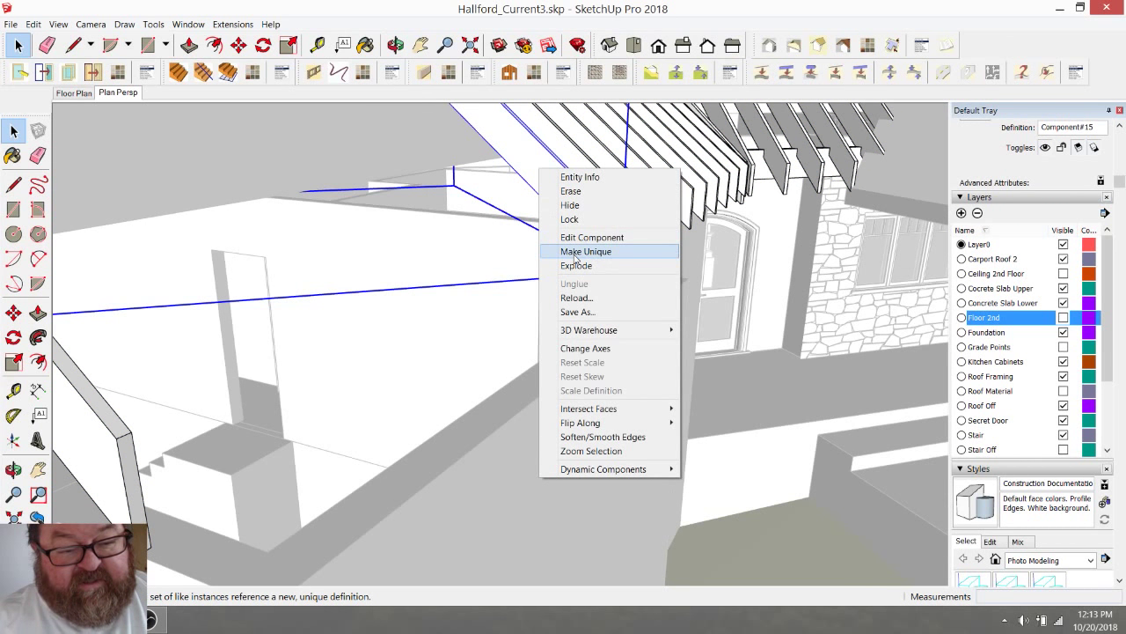
{"action": "left_click", "coordinate": [576, 253]}
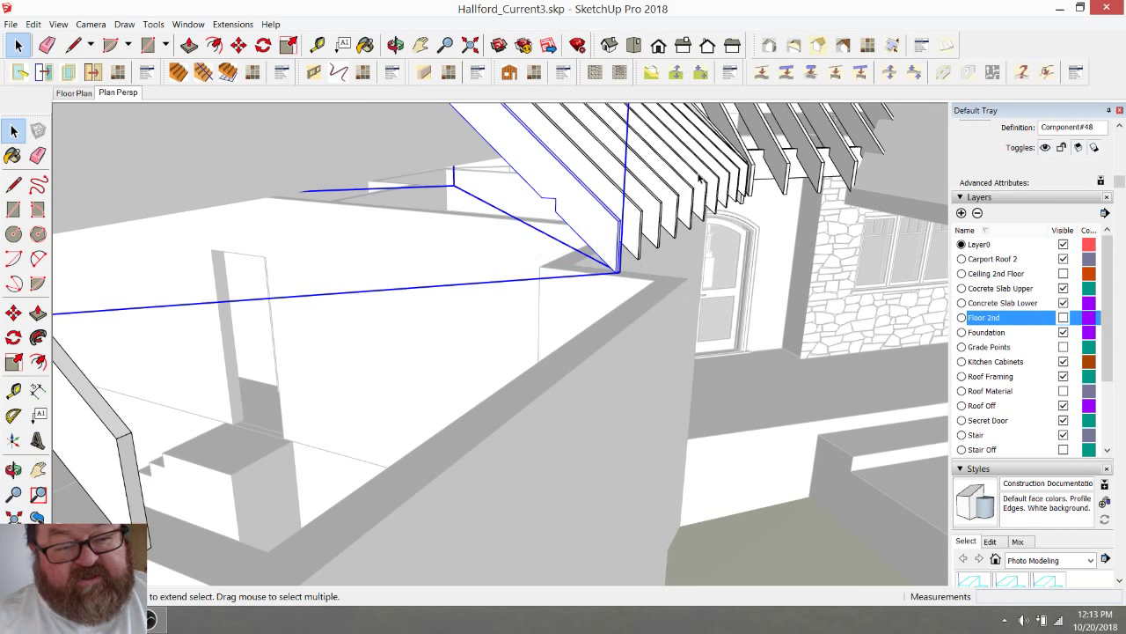
Step: Open the end rafter component for editing and place a guide line along its upper edge
{"action": "left_click", "coordinate": [607, 242]}
{"action": "key", "text": "s"}
{"action": "key", "text": "t"}
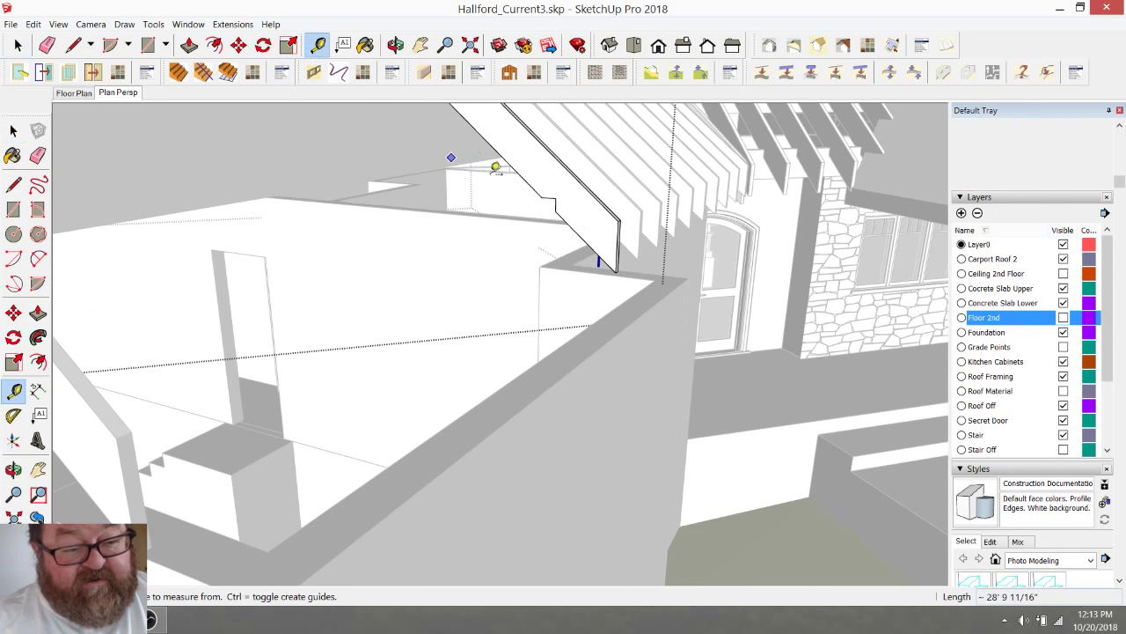
{"action": "left_click", "coordinate": [536, 183]}
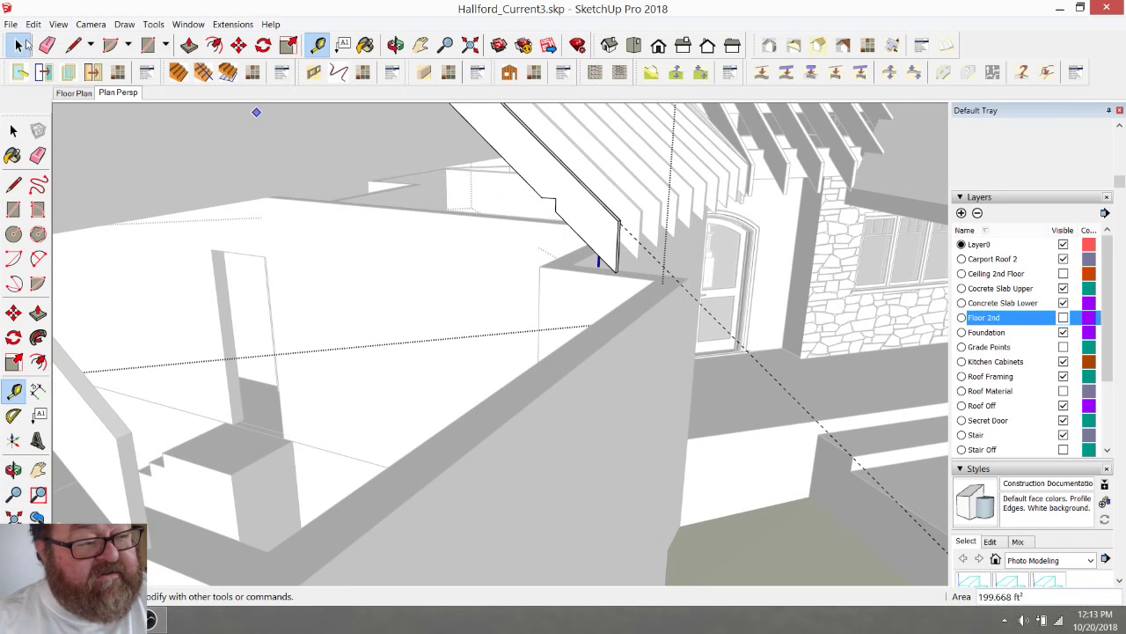
Step: Select the rafter's notch and tail geometry and move it about 3' 3 7/8" down along the guide to lengthen the rafter
{"action": "left_click", "coordinate": [26, 43]}
{"action": "left_click_drag", "start_coordinate": [495, 156], "coordinate": [661, 317]}
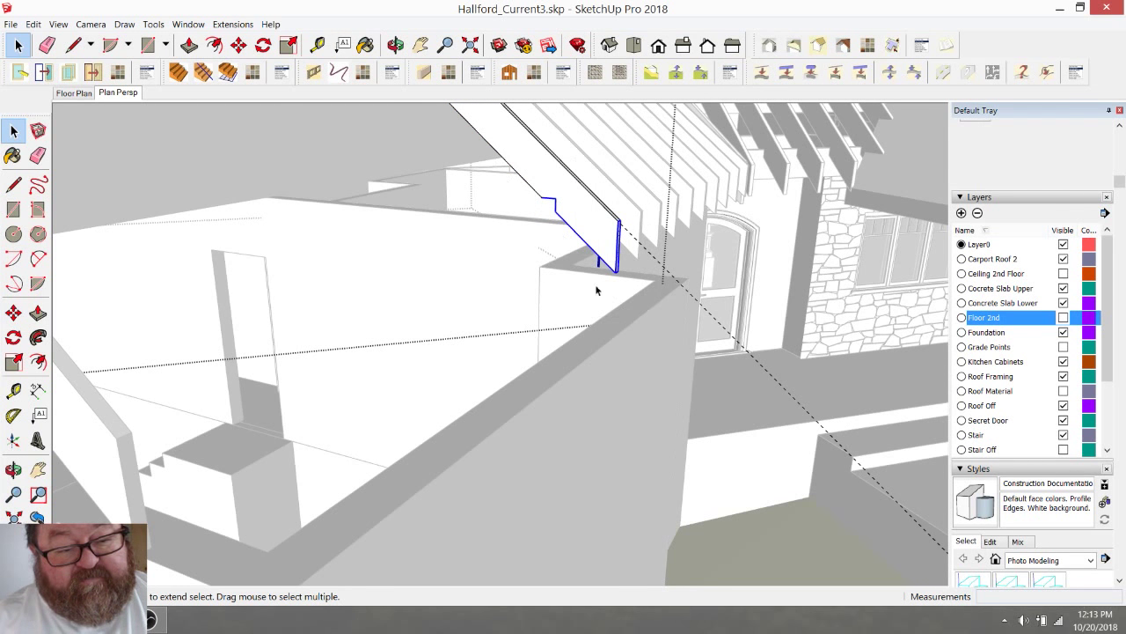
{"action": "left_click", "coordinate": [238, 45]}
{"action": "left_click", "coordinate": [556, 199]}
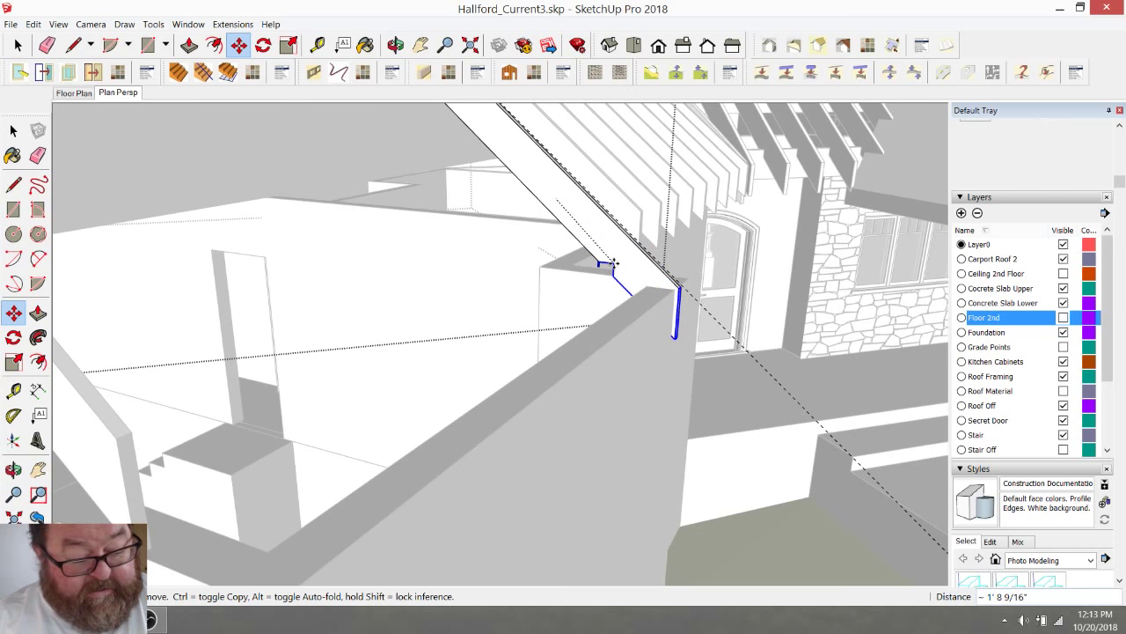
{"action": "key", "text": "Escape"}
{"action": "scroll", "coordinate": [619, 224], "scroll_direction": "up", "scroll_amount": 1}
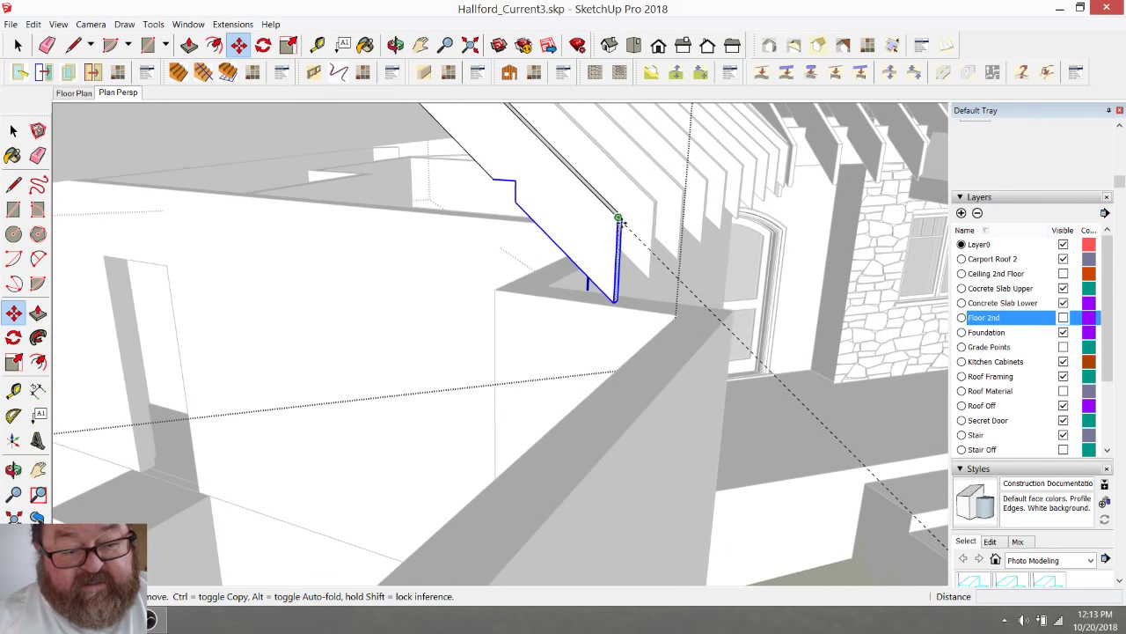
{"action": "left_click", "coordinate": [619, 221]}
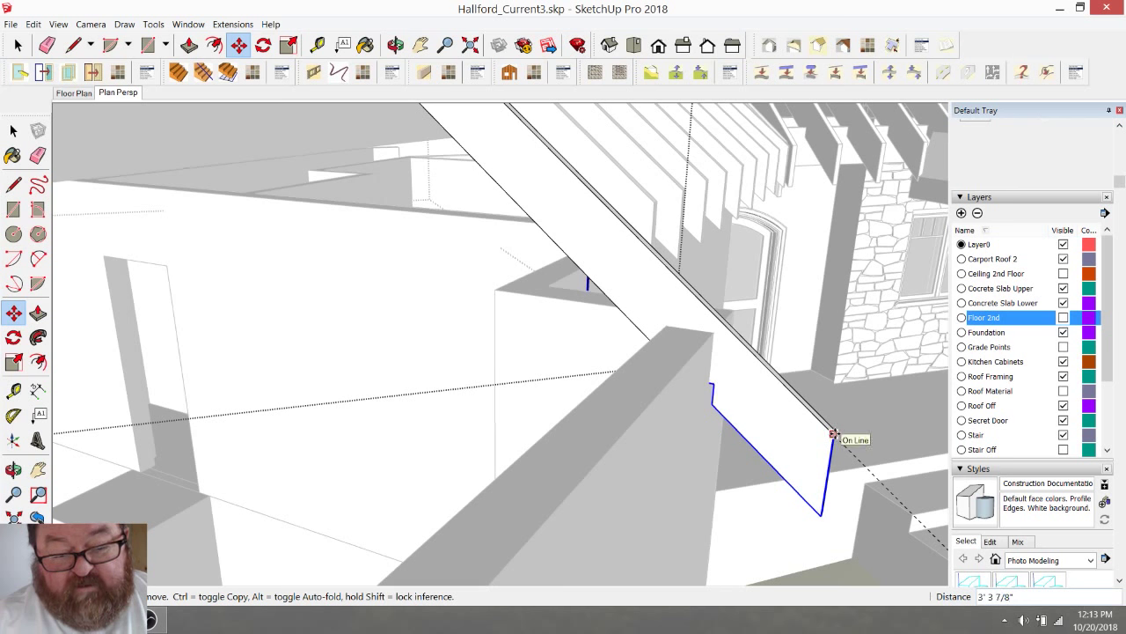
{"action": "left_click", "coordinate": [834, 434]}
Step: Add a guide line parallel to the rafter's upper edge through the corner of its notch
{"action": "left_click", "coordinate": [318, 44]}
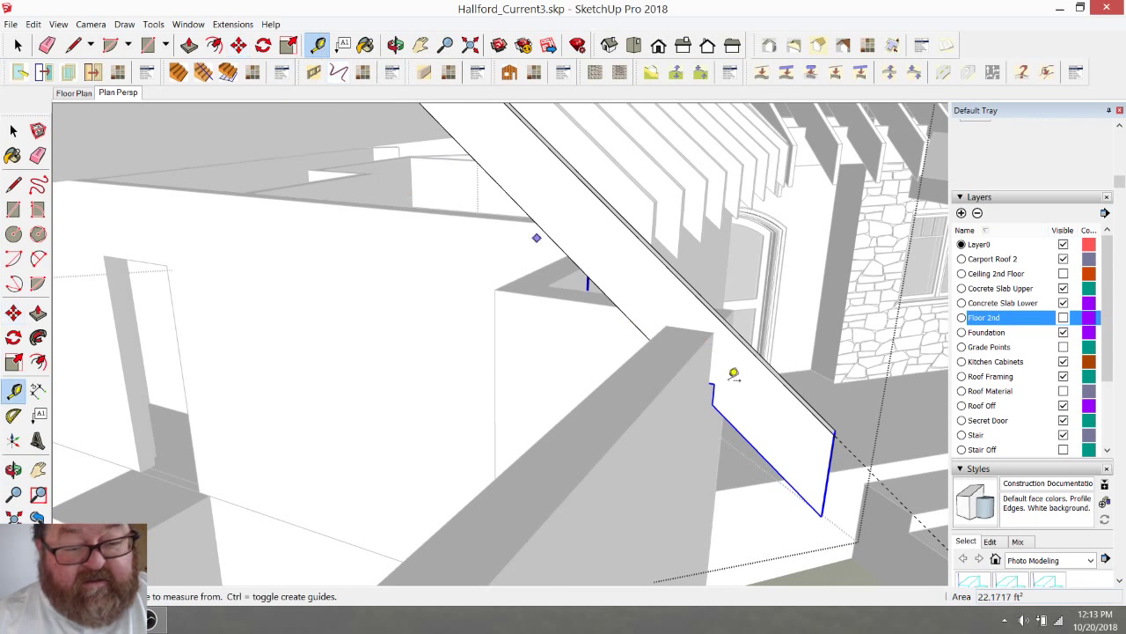
{"action": "left_click", "coordinate": [754, 354]}
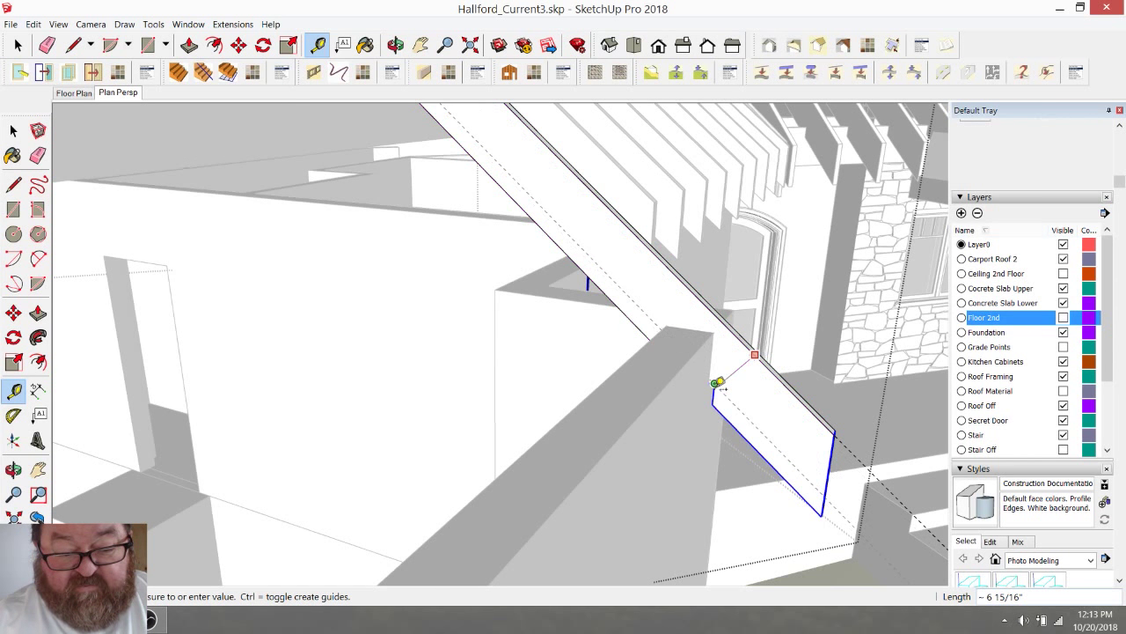
{"action": "left_click", "coordinate": [773, 436]}
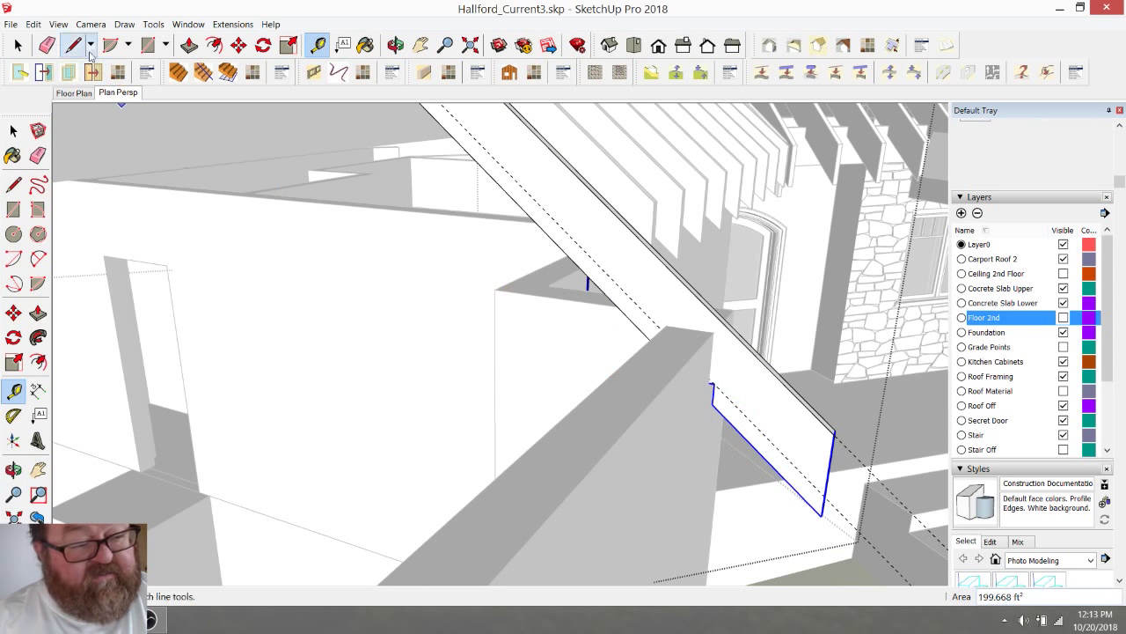
Step: Move the selected rafter tail back about 5/8" along the second guide so the notch meets the wall's outer corner
{"action": "left_click", "coordinate": [238, 44]}
{"action": "scroll", "coordinate": [704, 374], "scroll_direction": "up", "scroll_amount": 5}
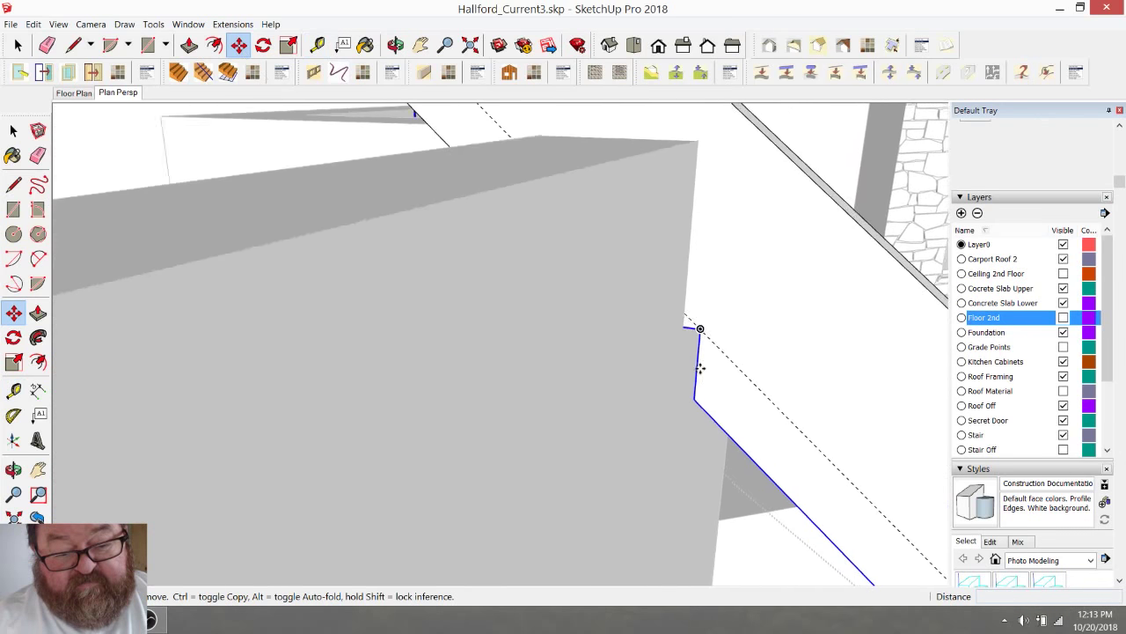
{"action": "scroll", "coordinate": [700, 367], "scroll_direction": "up", "scroll_amount": 1}
{"action": "left_click", "coordinate": [700, 324]}
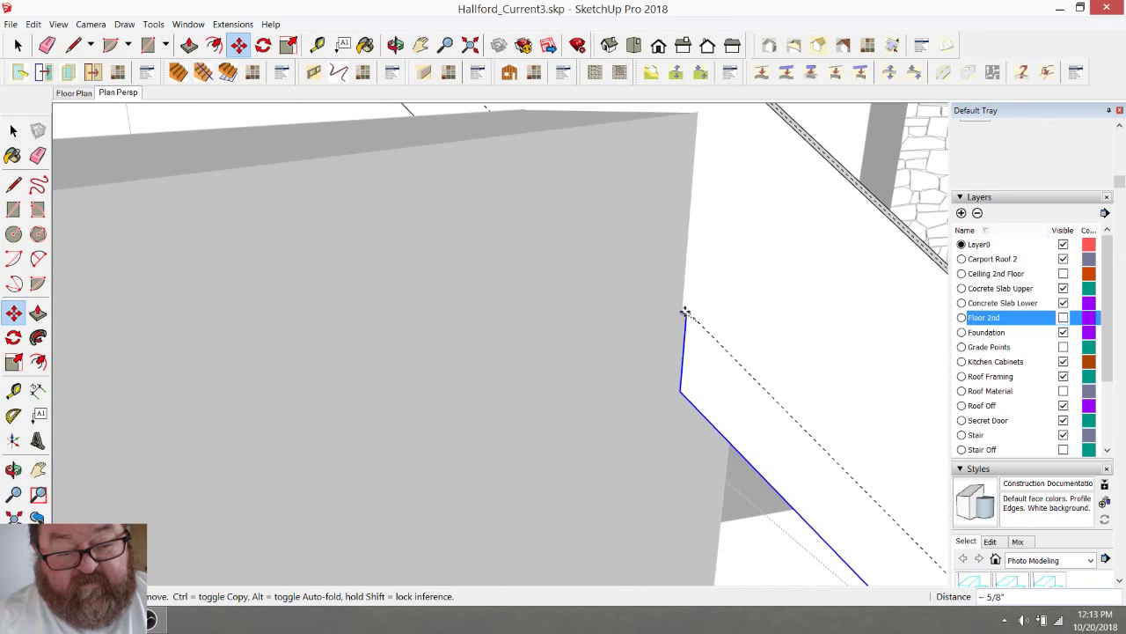
{"action": "scroll", "coordinate": [633, 352], "scroll_direction": "down", "scroll_amount": 5}
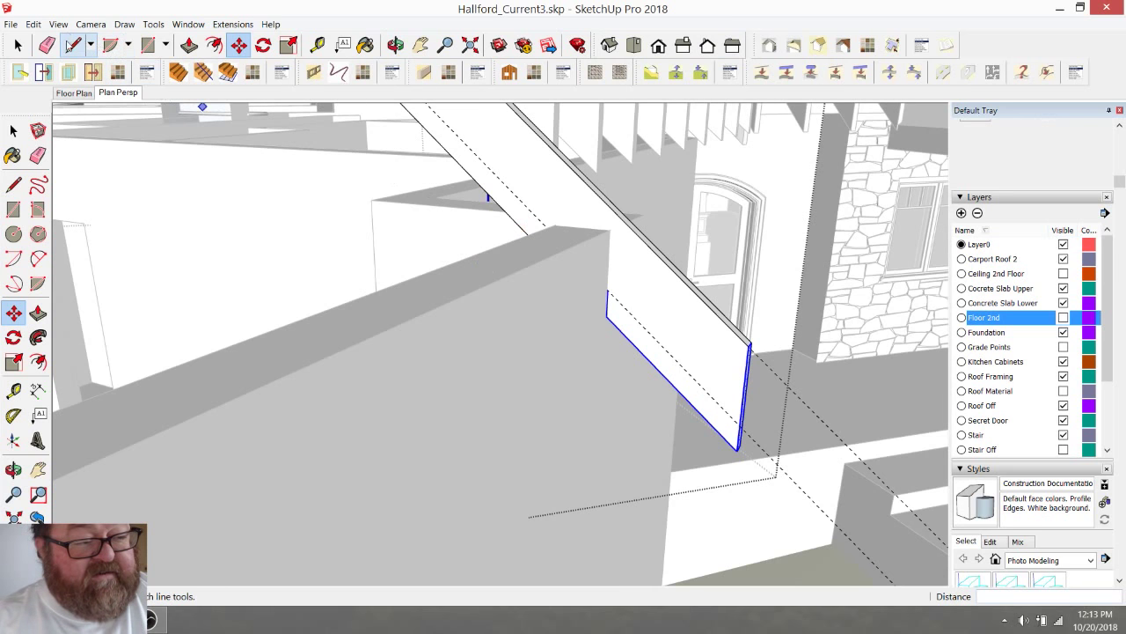
Step: Erase both guide lines along the extended rafter
{"action": "left_click", "coordinate": [46, 45]}
{"action": "scroll", "coordinate": [546, 211], "scroll_direction": "down", "scroll_amount": 3}
{"action": "scroll", "coordinate": [569, 220], "scroll_direction": "down", "scroll_amount": 1}
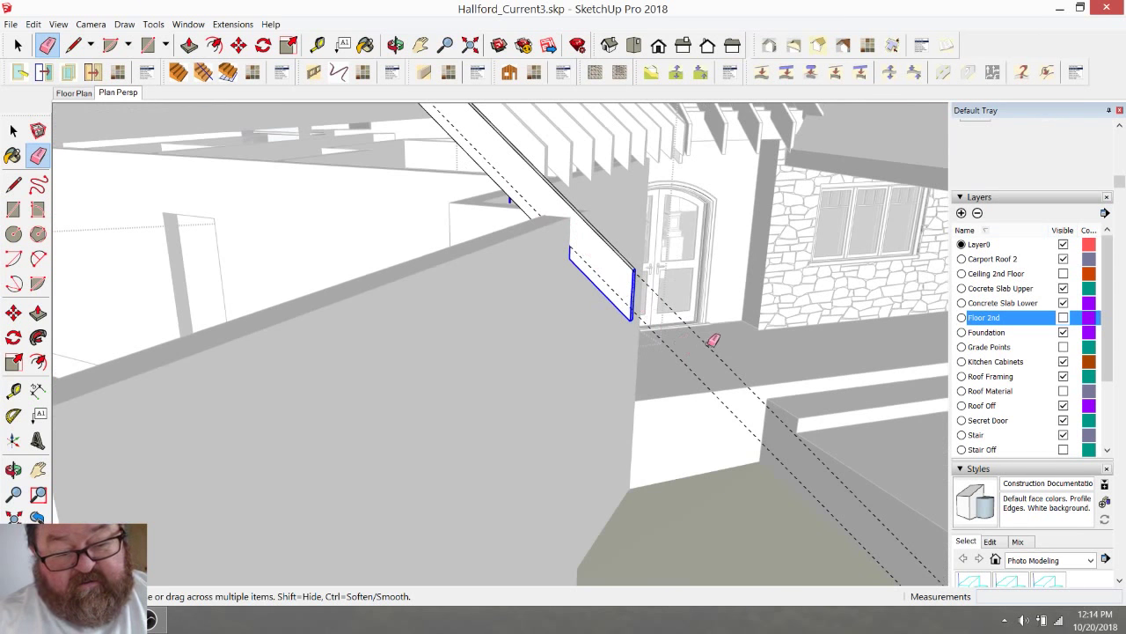
{"action": "key", "text": "Escape"}
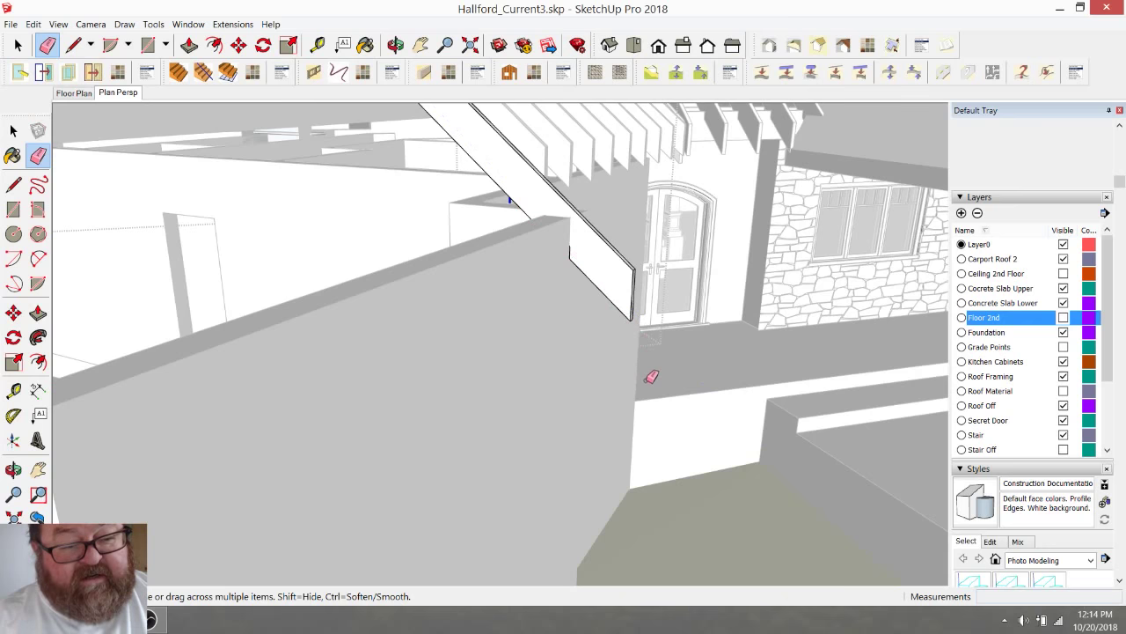
Step: Close the rafter component and the roof framing group
{"action": "scroll", "coordinate": [651, 377], "scroll_direction": "down", "scroll_amount": 3}
{"action": "key", "text": "space"}
{"action": "scroll", "coordinate": [651, 473], "scroll_direction": "down", "scroll_amount": 3}
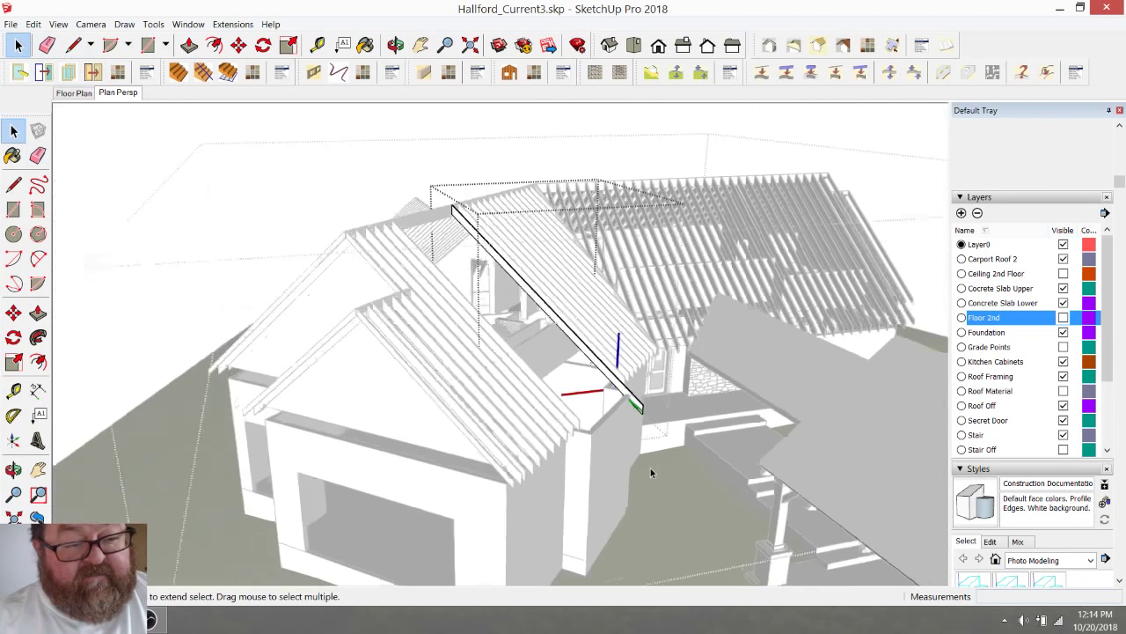
{"action": "scroll", "coordinate": [651, 472], "scroll_direction": "down", "scroll_amount": 1}
{"action": "left_click", "coordinate": [362, 167]}
{"action": "scroll", "coordinate": [372, 151], "scroll_direction": "up", "scroll_amount": 3}
{"action": "scroll", "coordinate": [645, 493], "scroll_direction": "down", "scroll_amount": 2}
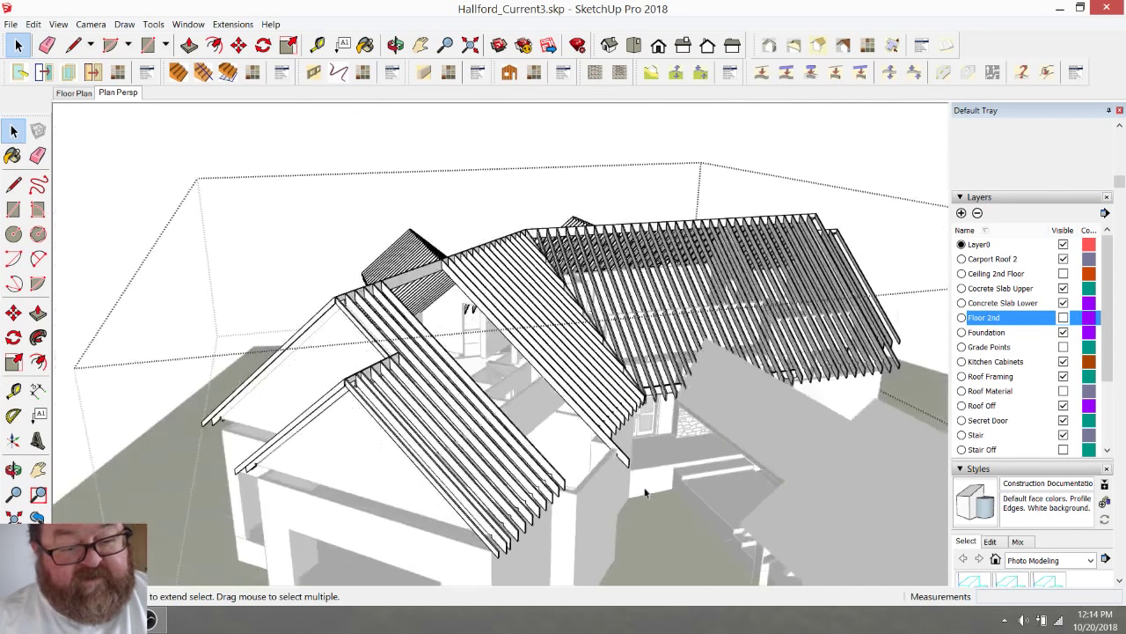
{"action": "scroll", "coordinate": [645, 492], "scroll_direction": "down", "scroll_amount": 1}
{"action": "scroll", "coordinate": [445, 226], "scroll_direction": "up", "scroll_amount": 4}
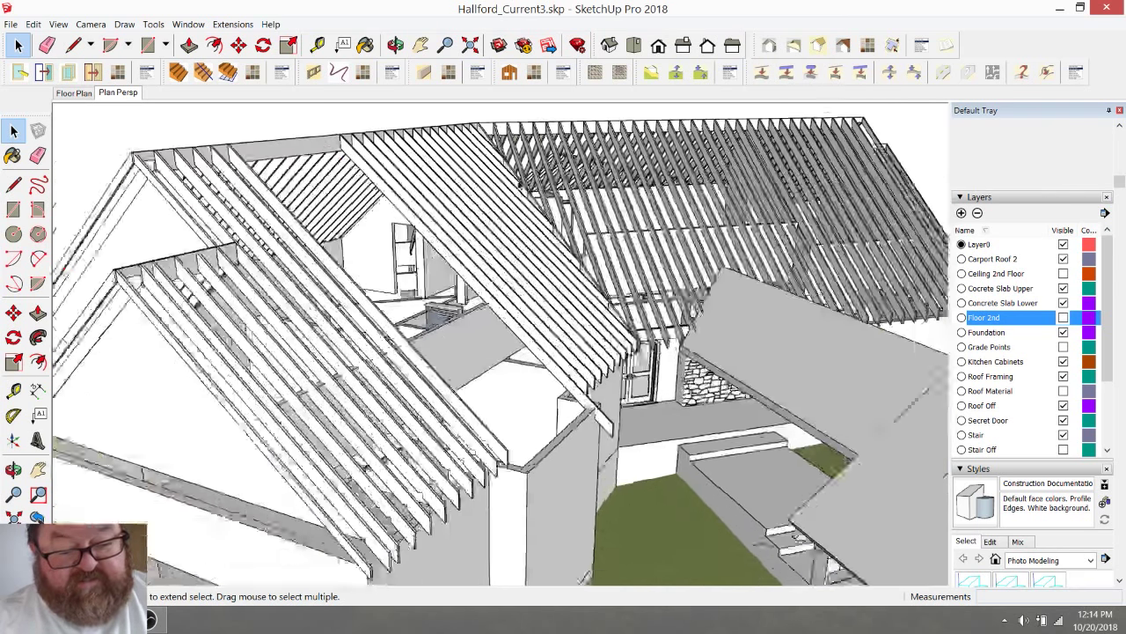
{"action": "scroll", "coordinate": [515, 407], "scroll_direction": "down", "scroll_amount": 2}
Step: Open the walls group beneath the extended rafter for editing
{"action": "double_click", "coordinate": [543, 400]}
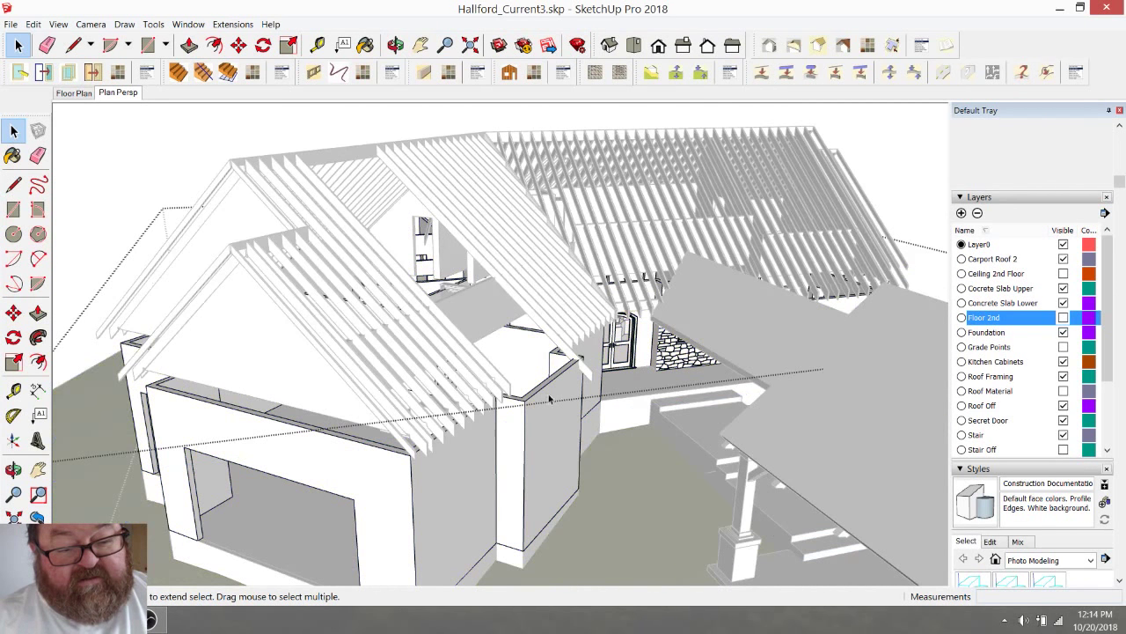
{"action": "scroll", "coordinate": [563, 387], "scroll_direction": "up", "scroll_amount": 5}
{"action": "scroll", "coordinate": [602, 377], "scroll_direction": "up", "scroll_amount": 2}
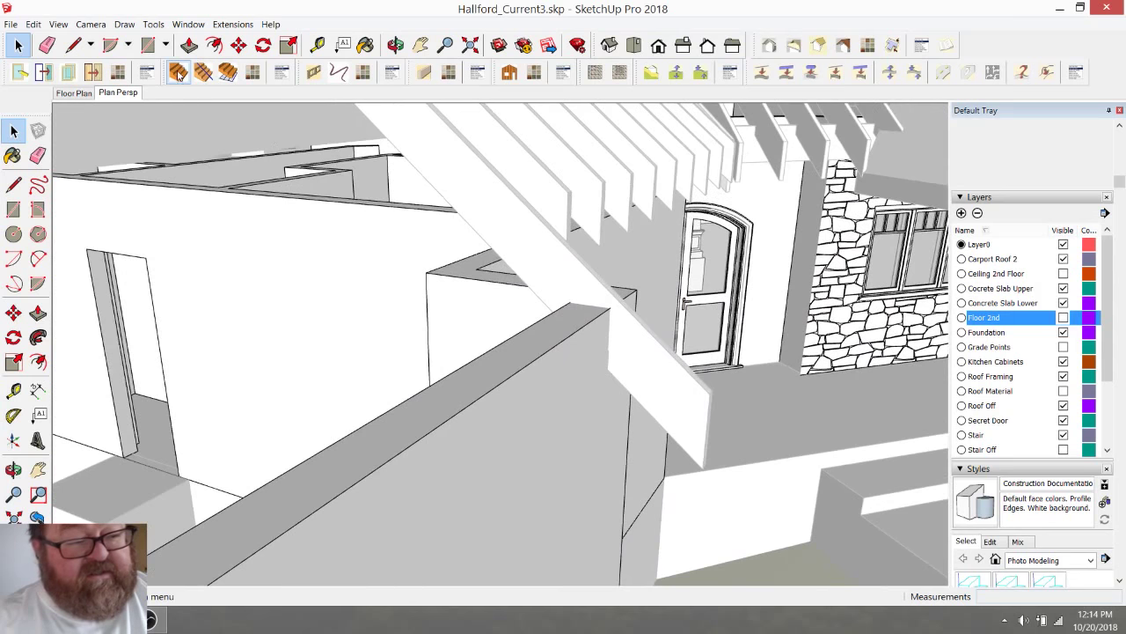
{"action": "key", "text": "p"}
{"action": "left_click", "coordinate": [546, 327]}
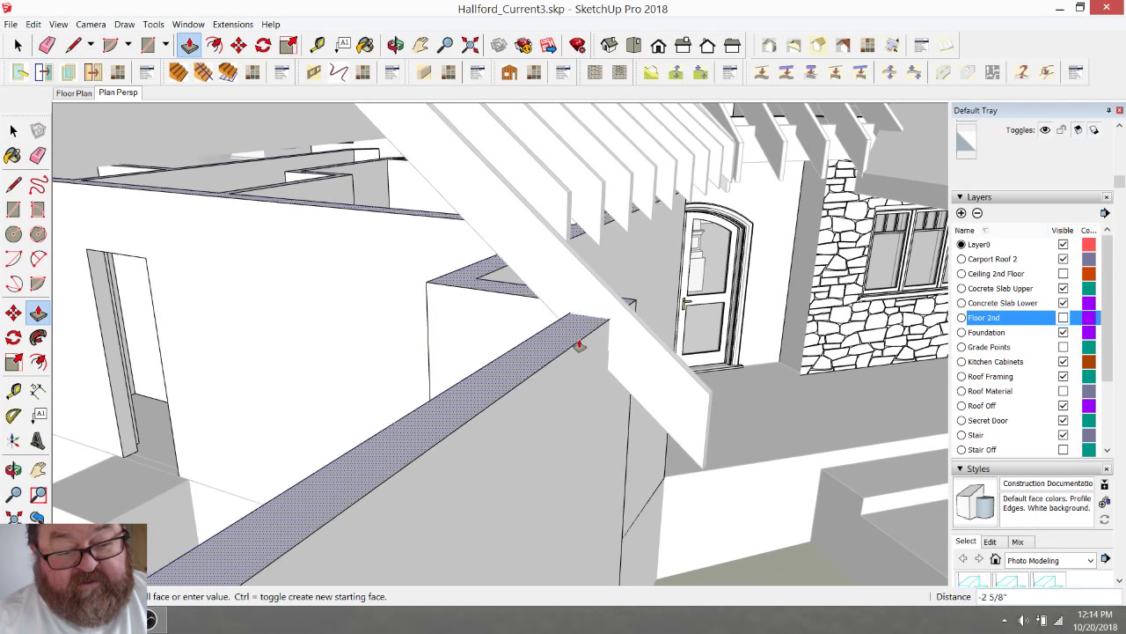
{"action": "key", "text": "Escape"}
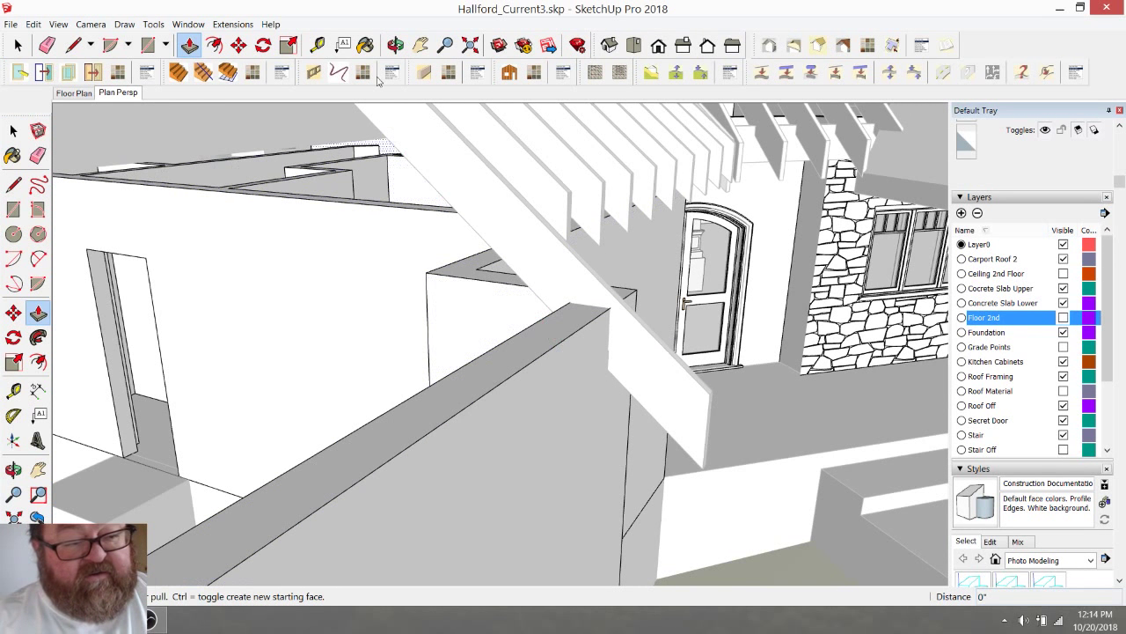
Step: Draw a 6 1/2" line from the inner corner across the wall's top face at the extended rafter's end
{"action": "left_click", "coordinate": [395, 44]}
{"action": "left_click_drag", "start_coordinate": [549, 331], "coordinate": [663, 397]}
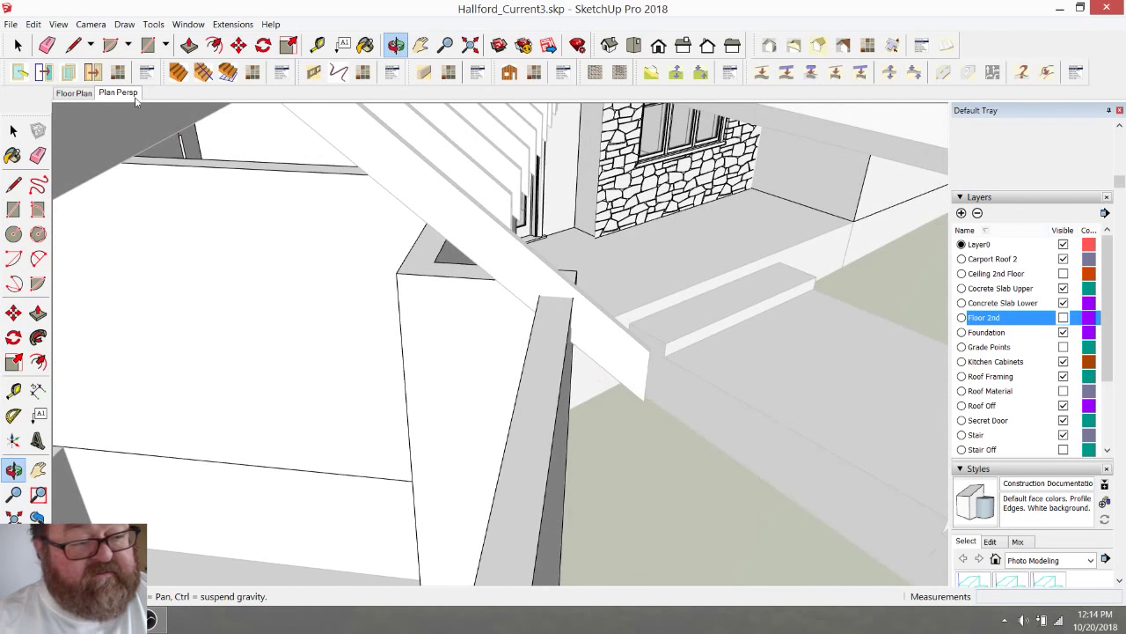
{"action": "left_click", "coordinate": [73, 45]}
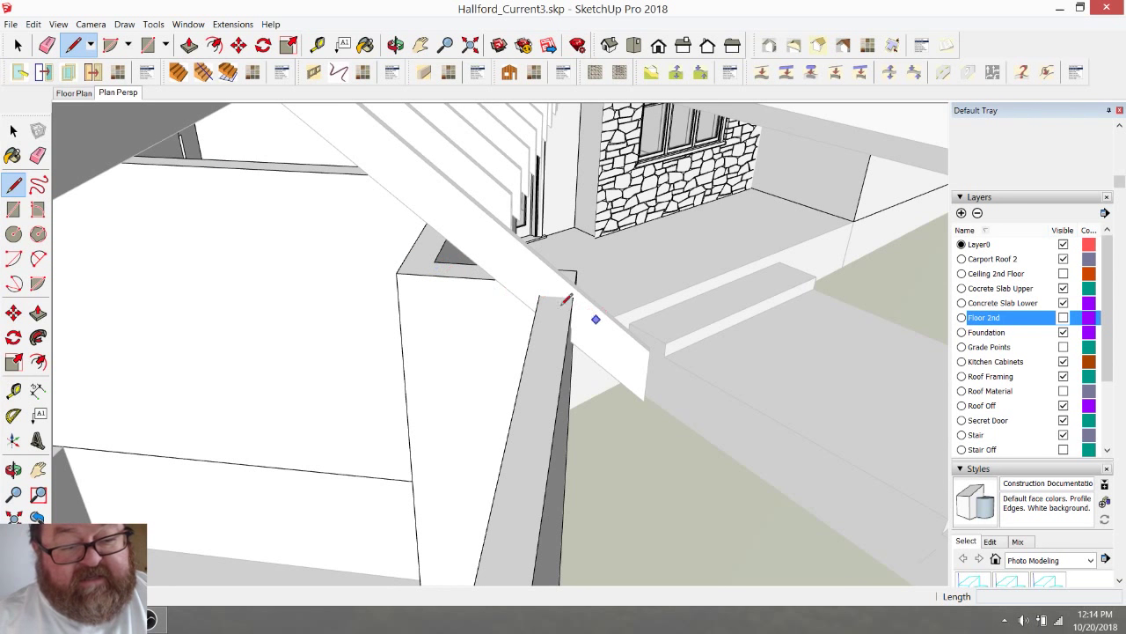
{"action": "mouse_move", "coordinate": [566, 301]}
{"action": "middle_mouse_down"}
{"action": "mouse_move", "coordinate": [437, 322]}
{"action": "mouse_move", "coordinate": [283, 381]}
{"action": "middle_mouse_up"}
{"action": "mouse_move", "coordinate": [505, 450]}
{"action": "middle_mouse_down"}
{"action": "mouse_move", "coordinate": [270, 396]}
{"action": "mouse_move", "coordinate": [387, 390]}
{"action": "mouse_move", "coordinate": [326, 402]}
{"action": "mouse_move", "coordinate": [314, 361]}
{"action": "middle_mouse_up"}
{"action": "key", "text": "l"}
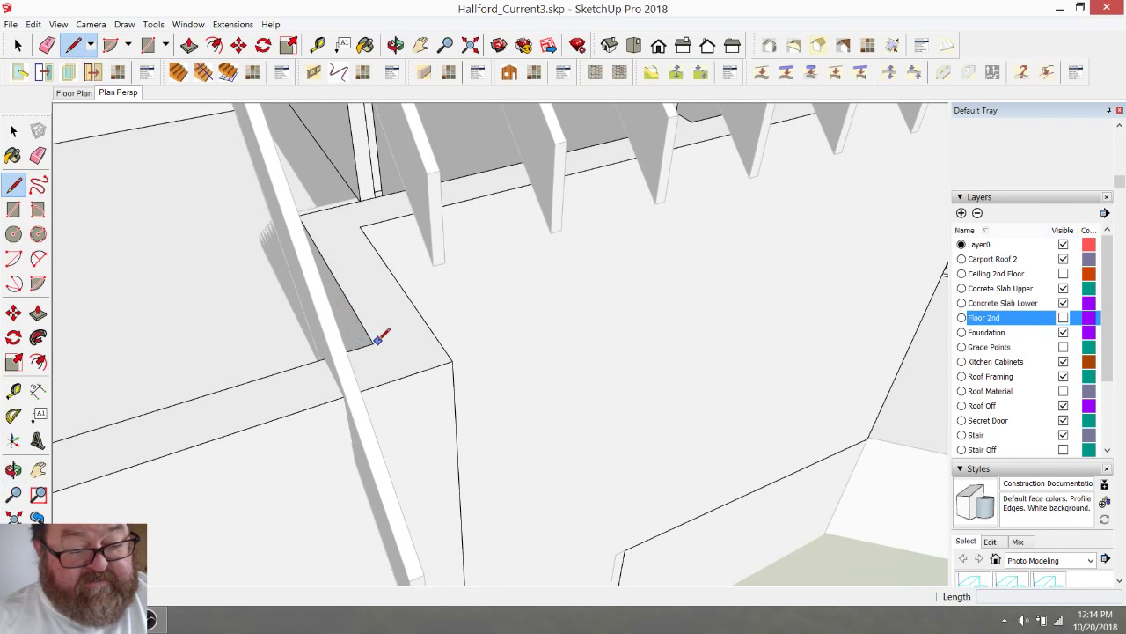
{"action": "left_click", "coordinate": [374, 342]}
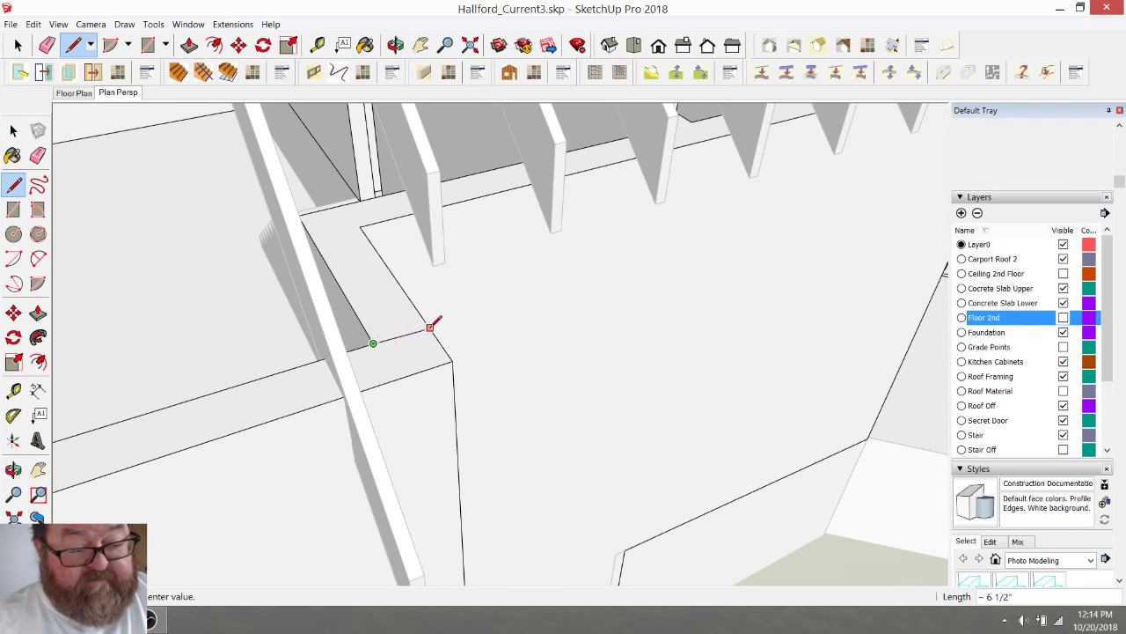
{"action": "scroll", "coordinate": [396, 334], "scroll_direction": "up", "scroll_amount": 2}
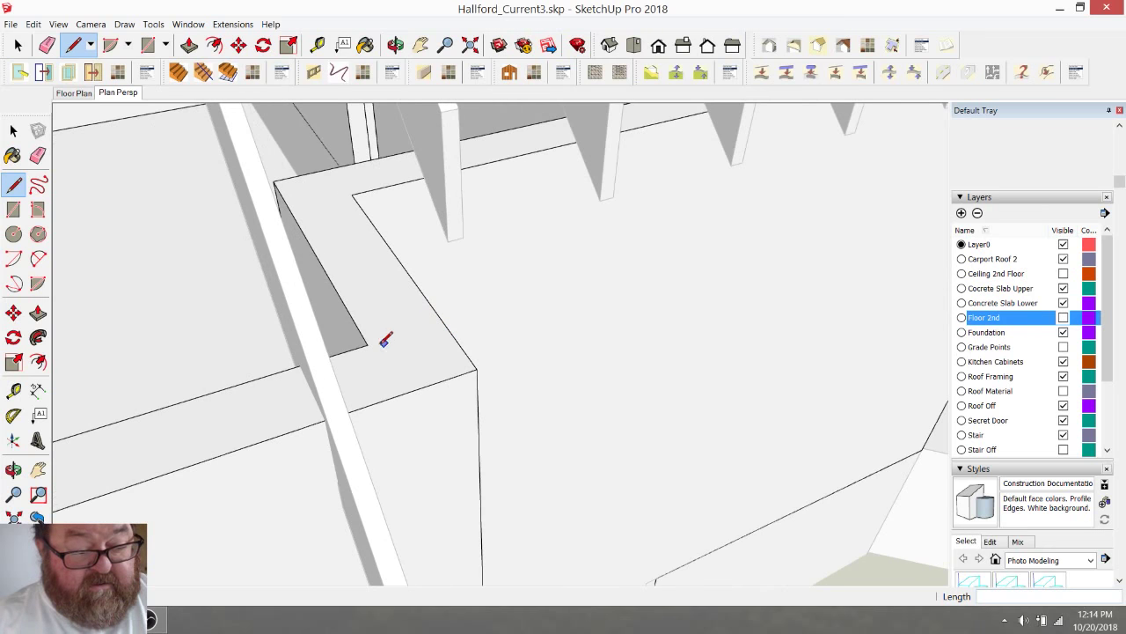
{"action": "left_click", "coordinate": [368, 344]}
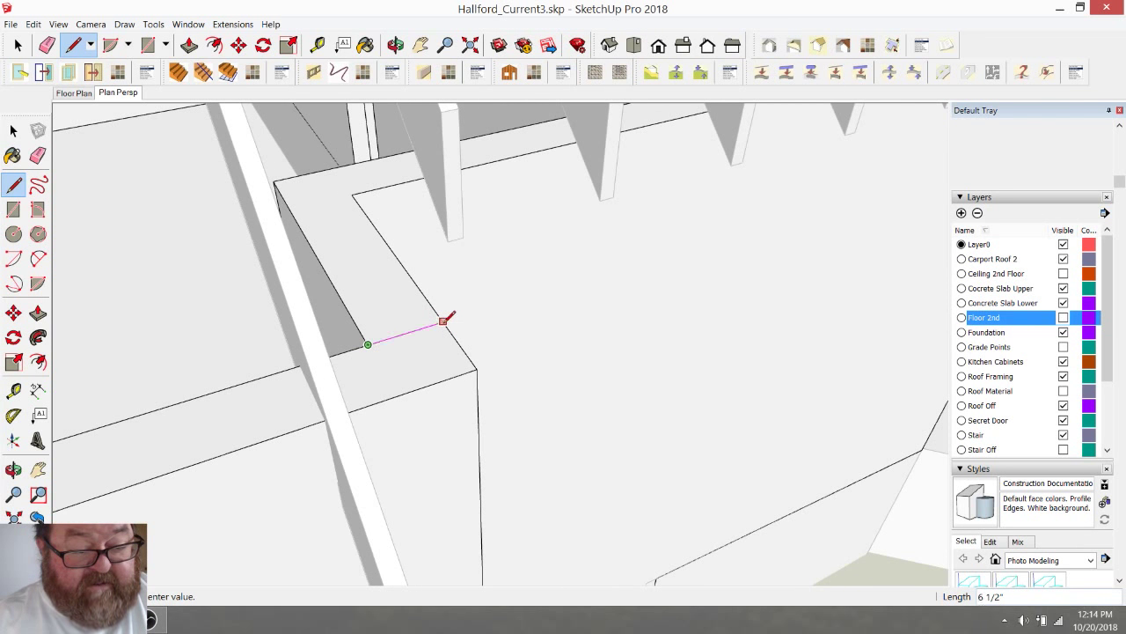
{"action": "left_click", "coordinate": [445, 323]}
Step: Draw a matching 6 1/2" line across the wall top from the inner corner at the front wall's opposite end
{"action": "middle_click_drag", "start_coordinate": [446, 319], "coordinate": [598, 314]}
{"action": "scroll", "coordinate": [478, 402], "scroll_direction": "down", "scroll_amount": 3}
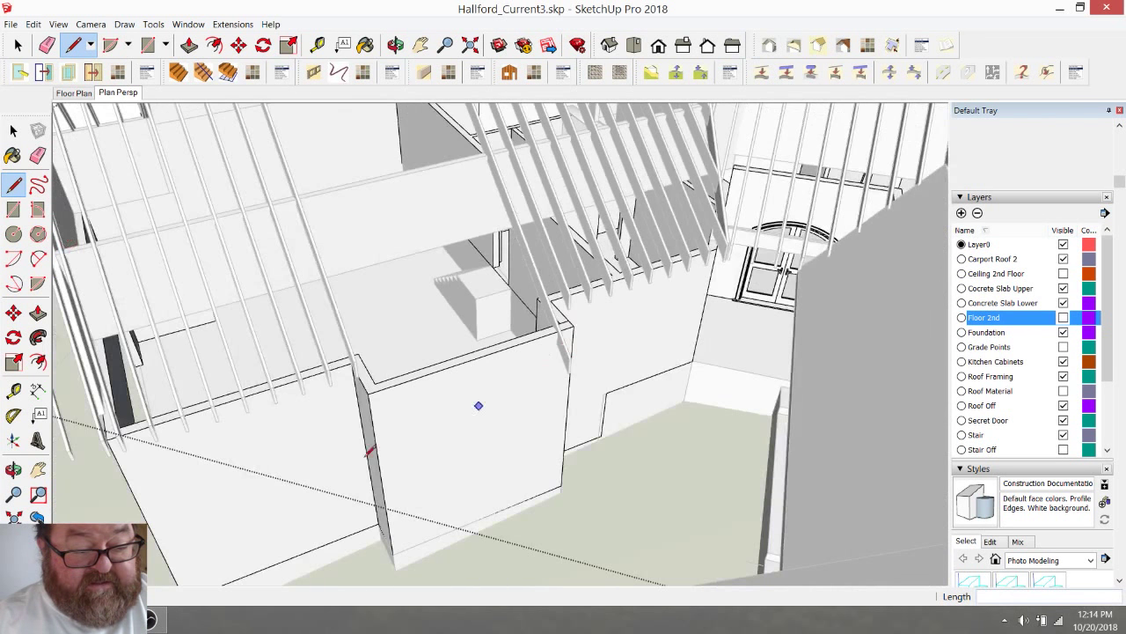
{"action": "scroll", "coordinate": [354, 390], "scroll_direction": "up", "scroll_amount": 6}
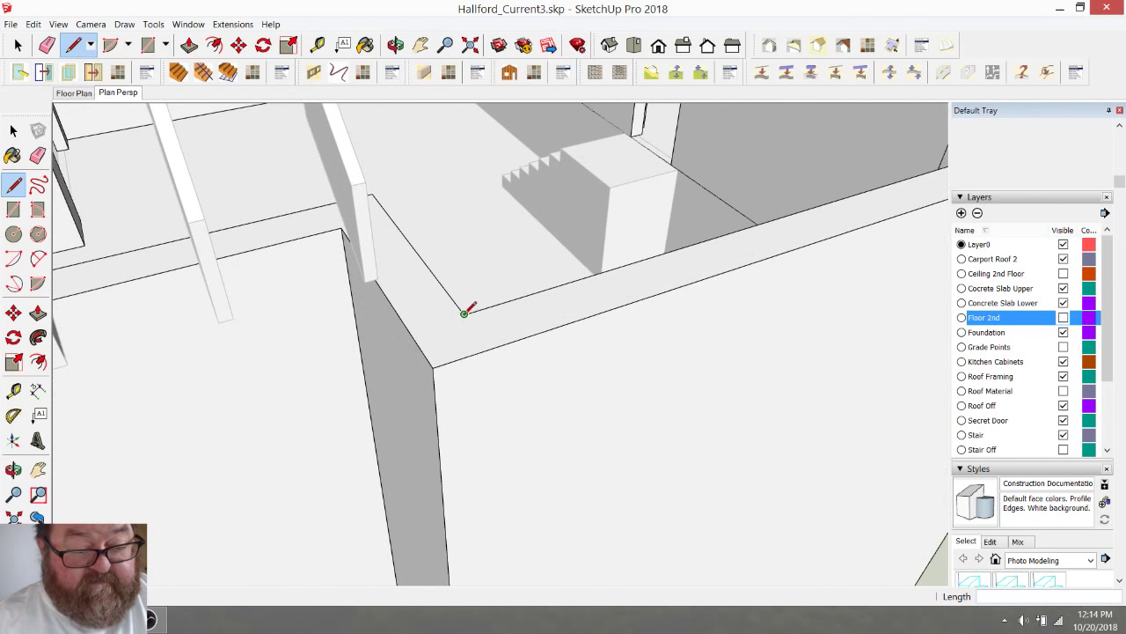
{"action": "left_click", "coordinate": [464, 313]}
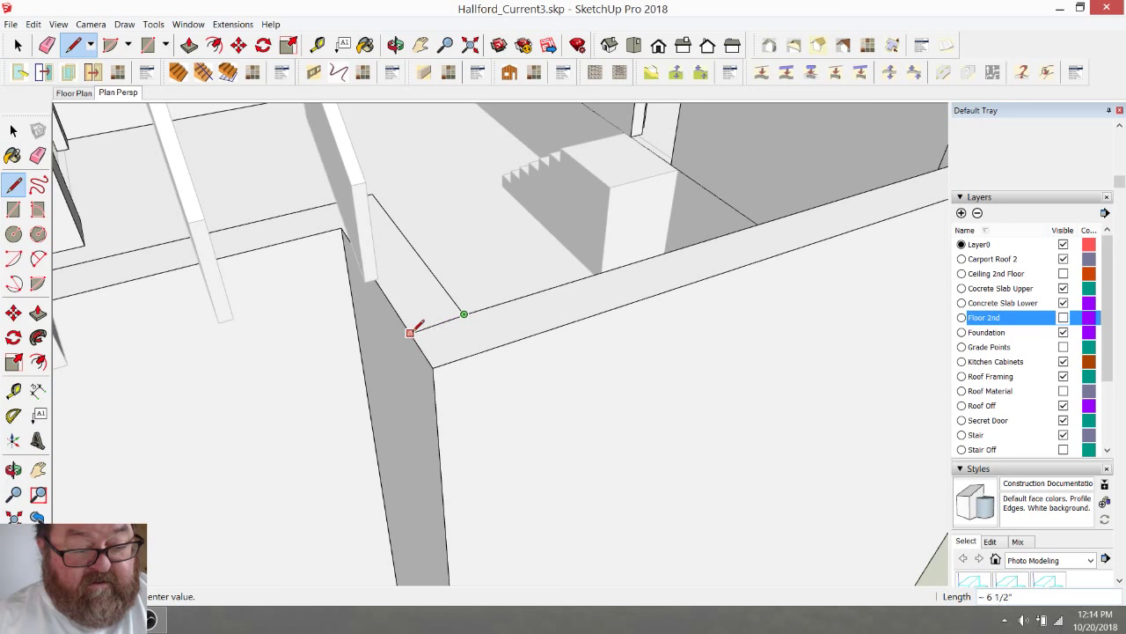
{"action": "scroll", "coordinate": [419, 320], "scroll_direction": "up", "scroll_amount": 2}
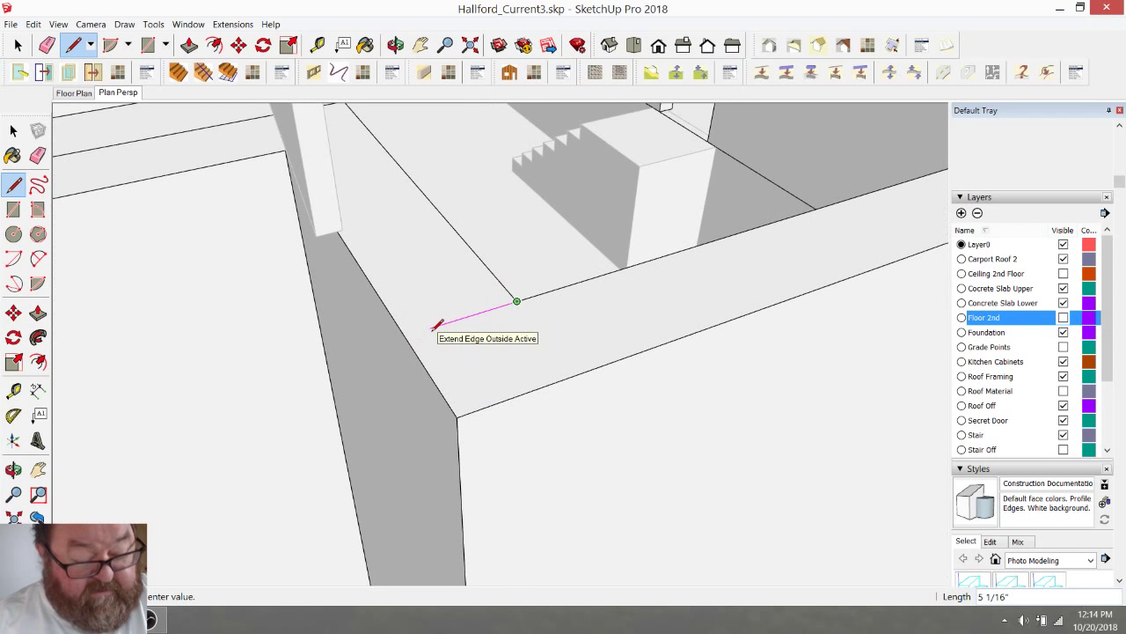
{"action": "left_click", "coordinate": [407, 338]}
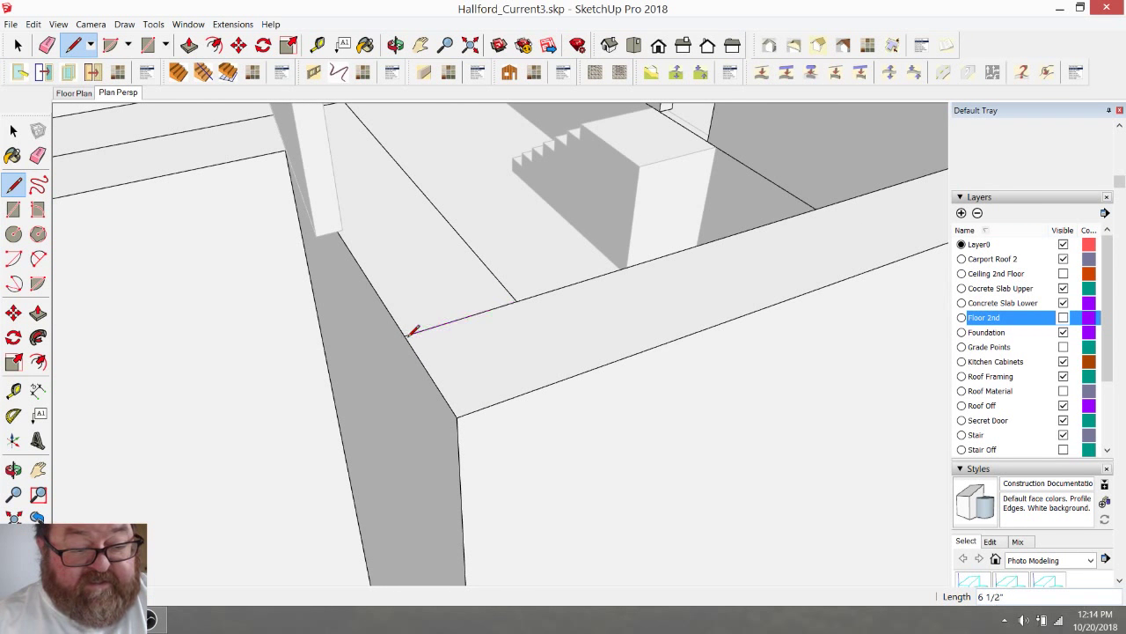
Step: Push the front wall's separated top face down about 6 3/4" to meet the extended rafter's notch
{"action": "scroll", "coordinate": [367, 356], "scroll_direction": "down", "scroll_amount": 4}
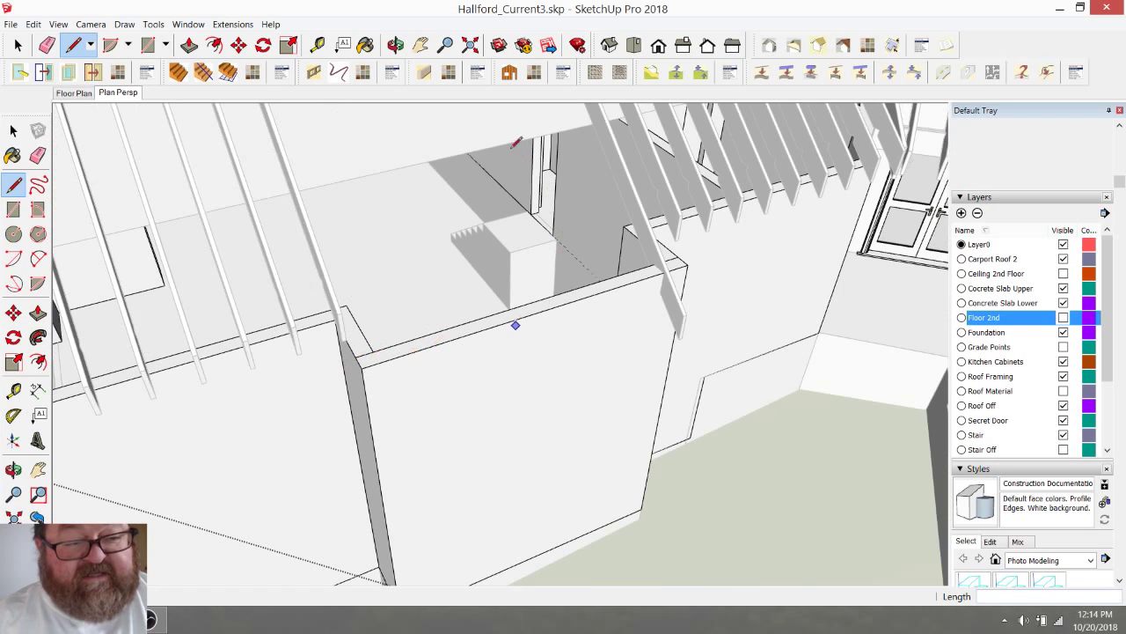
{"action": "scroll", "coordinate": [625, 379], "scroll_direction": "down", "scroll_amount": 3}
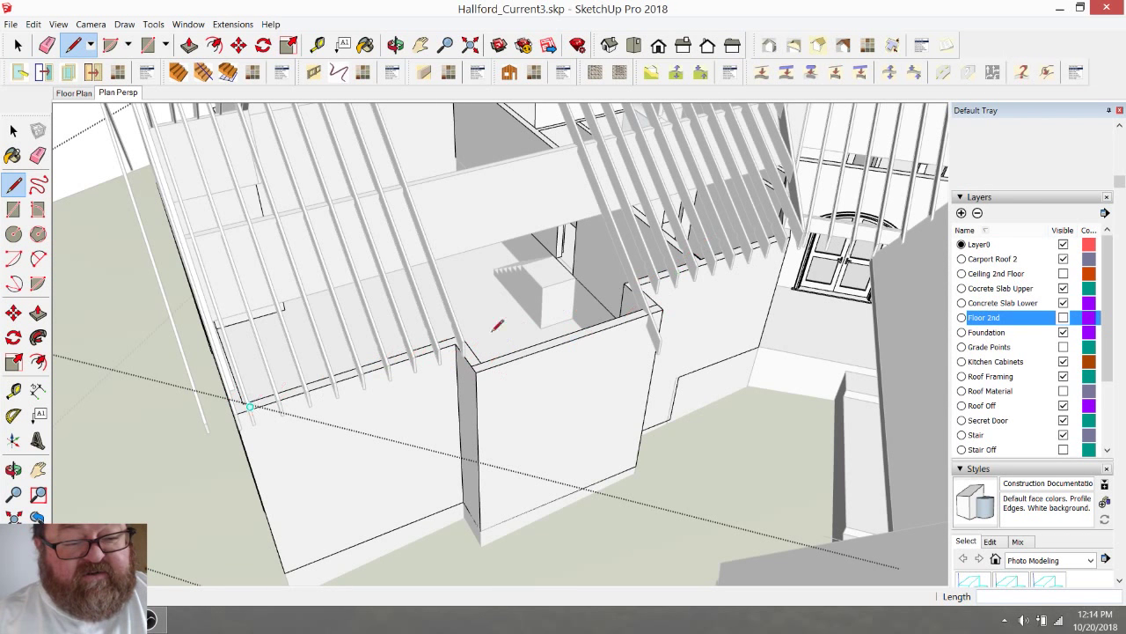
{"action": "left_click", "coordinate": [396, 45]}
{"action": "scroll", "coordinate": [634, 324], "scroll_direction": "up", "scroll_amount": 5}
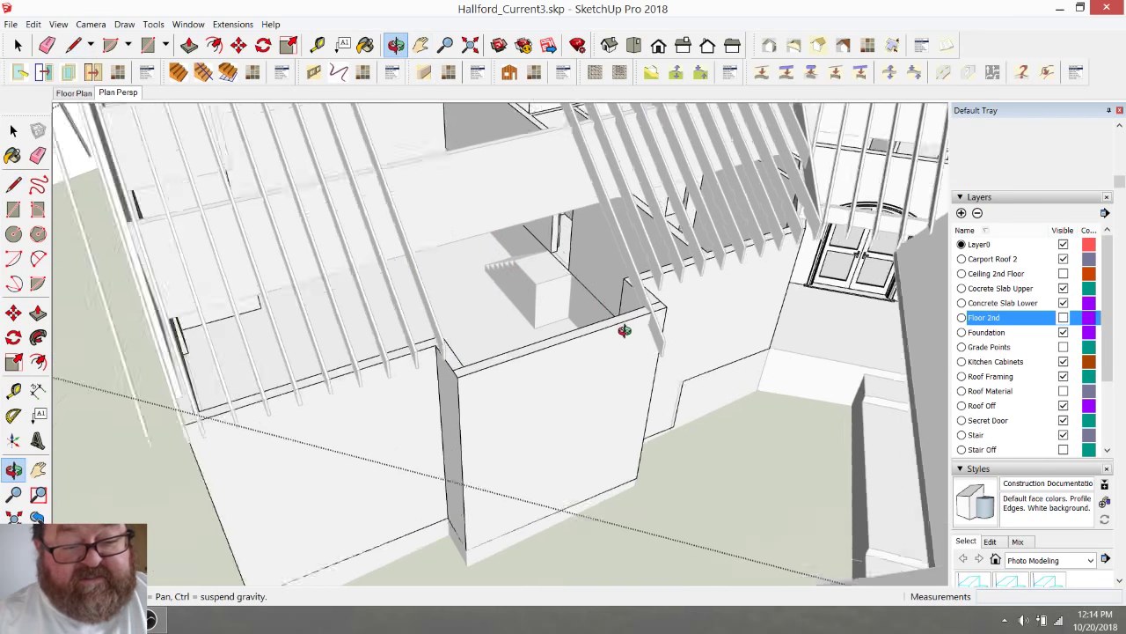
{"action": "left_click_drag", "start_coordinate": [646, 321], "coordinate": [606, 309]}
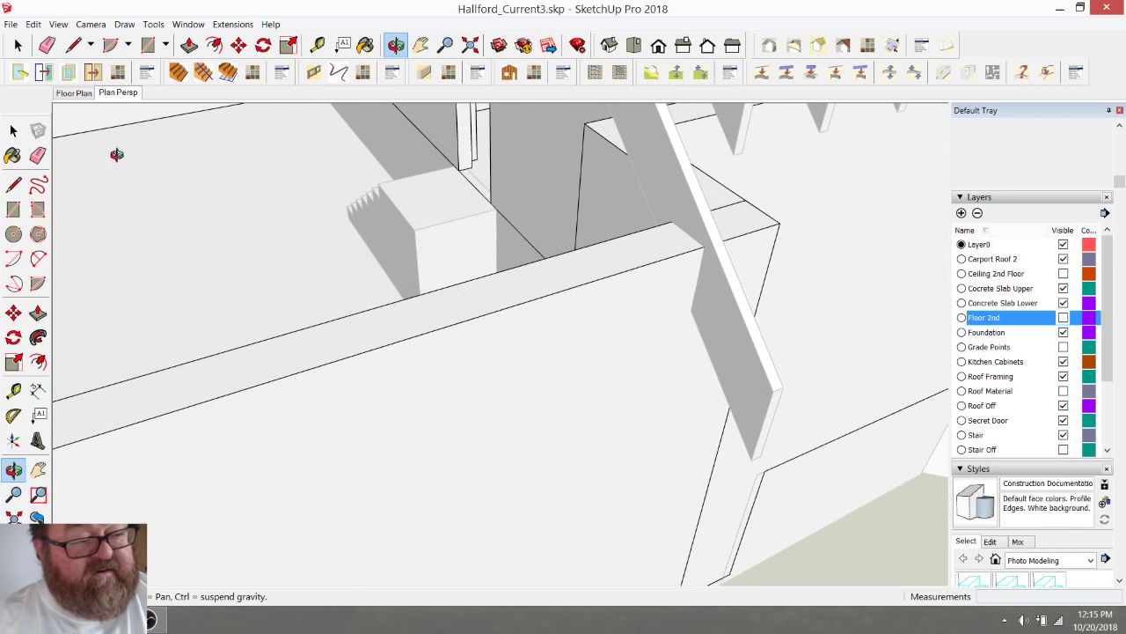
{"action": "left_click", "coordinate": [18, 44]}
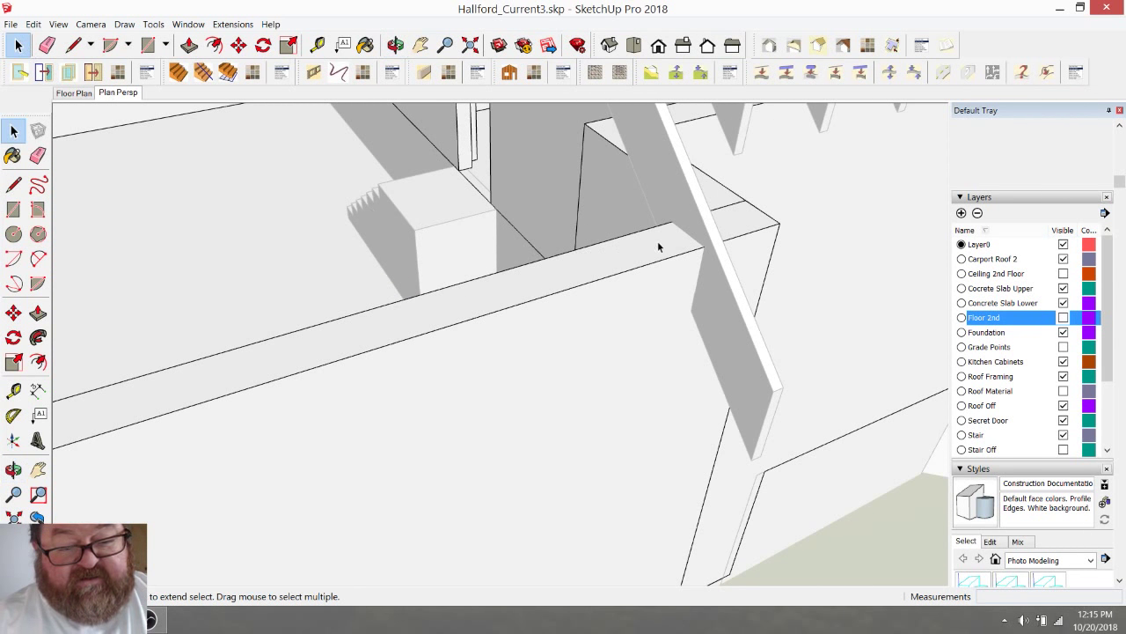
{"action": "left_click", "coordinate": [537, 264]}
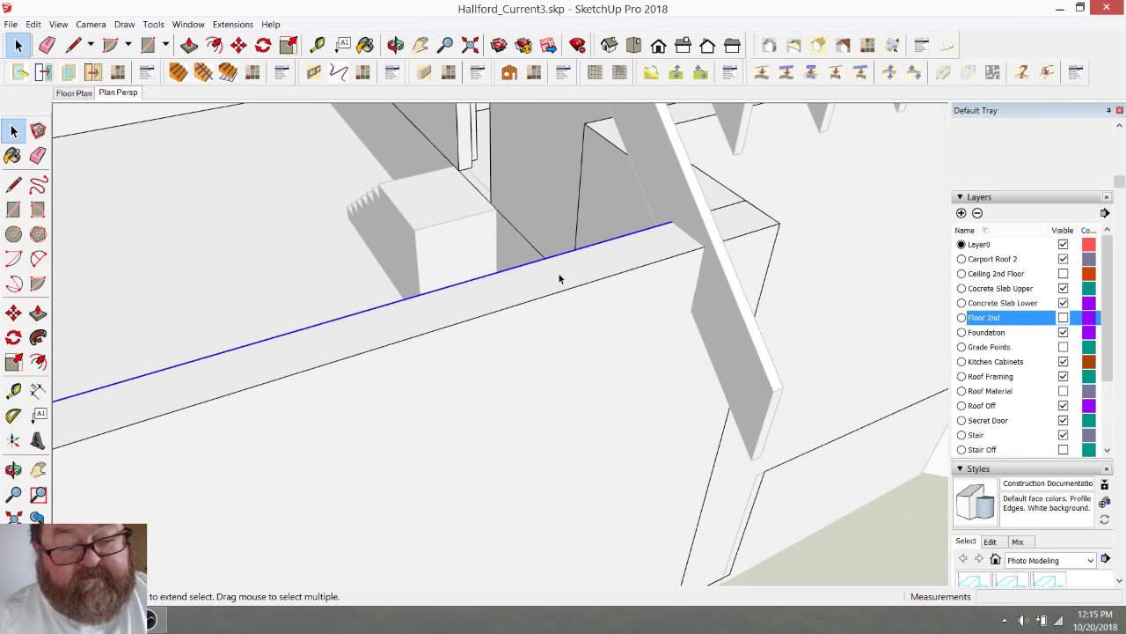
{"action": "left_click", "coordinate": [558, 278]}
{"action": "left_click", "coordinate": [189, 45]}
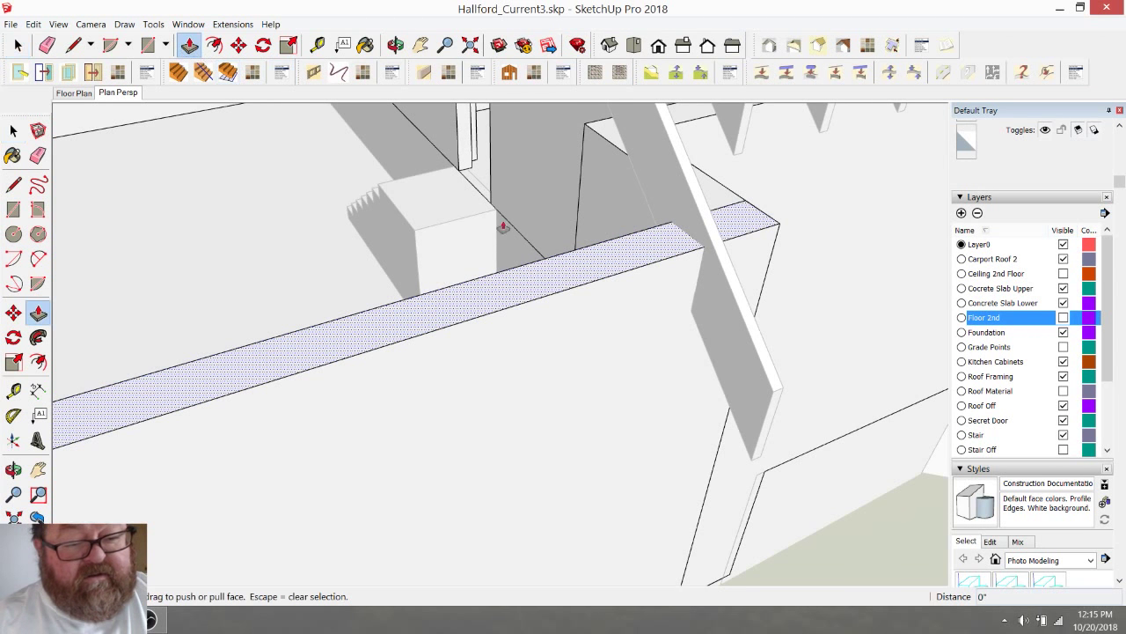
{"action": "left_click_drag", "start_coordinate": [651, 254], "coordinate": [694, 299]}
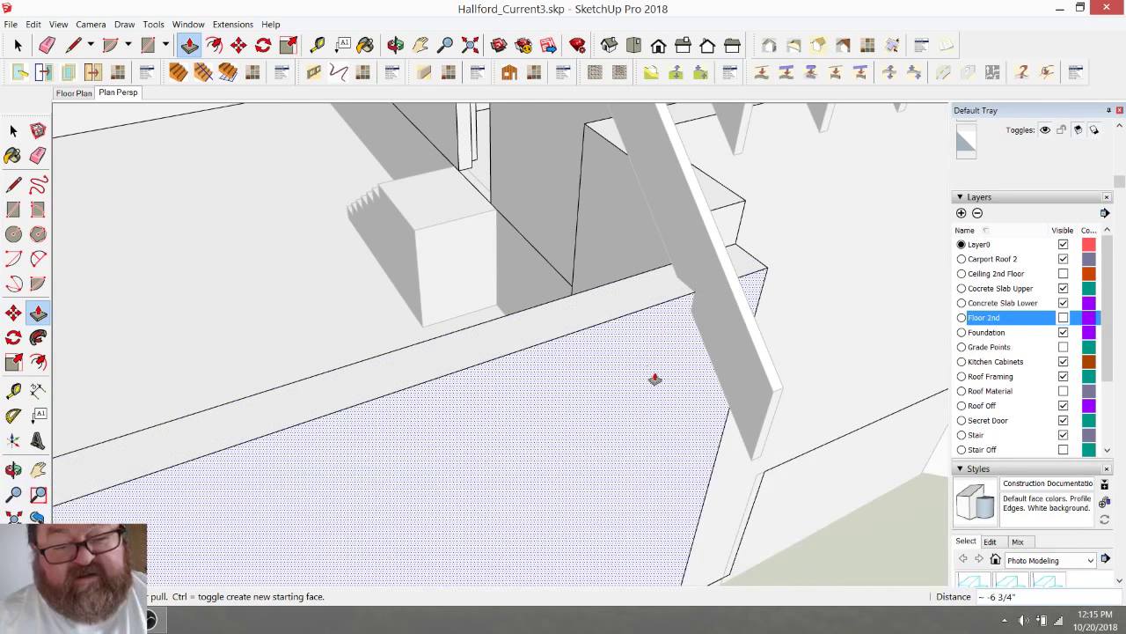
Step: Measure the drop from the side wall's top to the lowered front wall and examine the rafter bearing at the corner
{"action": "middle_click_drag", "start_coordinate": [655, 378], "coordinate": [422, 342]}
{"action": "key", "text": "t"}
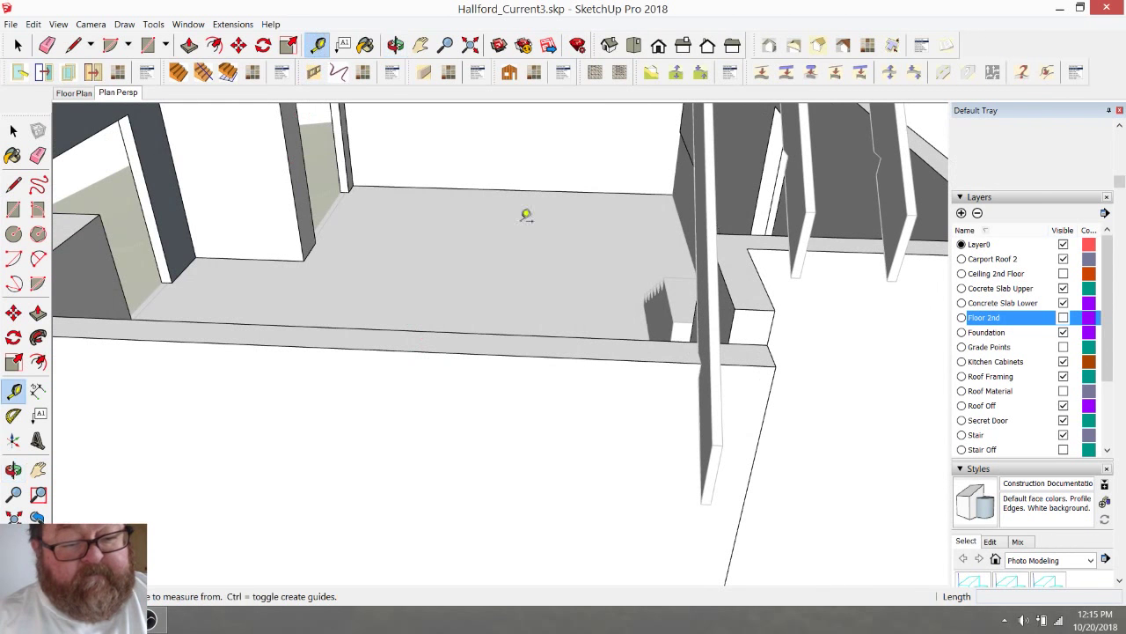
{"action": "left_click", "coordinate": [755, 309]}
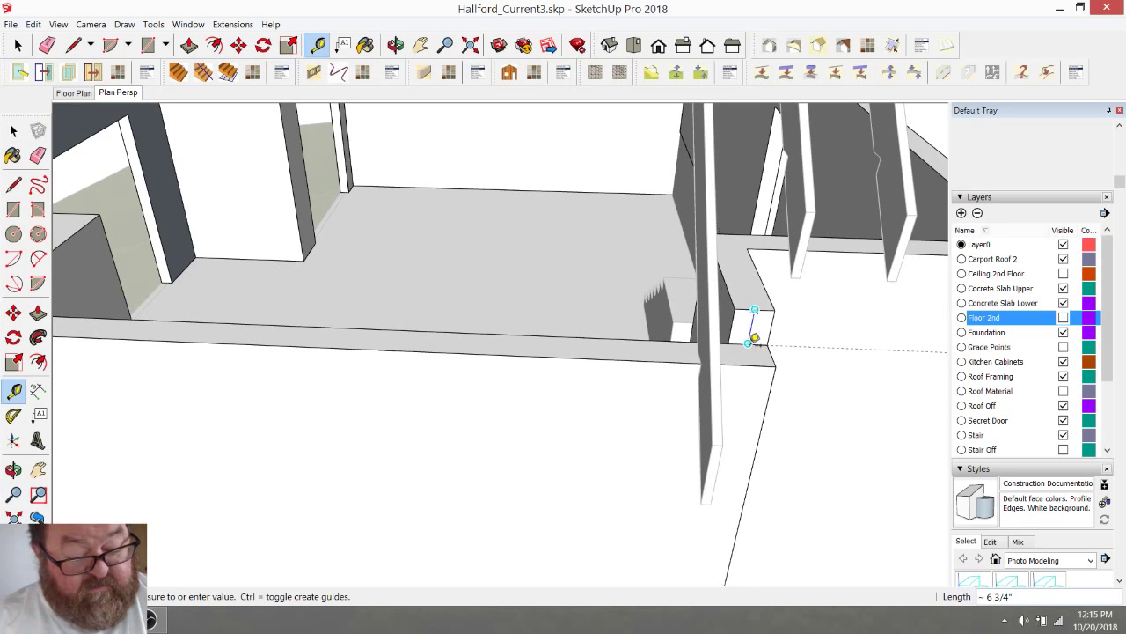
{"action": "left_click", "coordinate": [755, 339]}
{"action": "middle_click_drag", "start_coordinate": [449, 140], "coordinate": [393, 328]}
{"action": "middle_click_drag", "start_coordinate": [781, 431], "coordinate": [568, 437]}
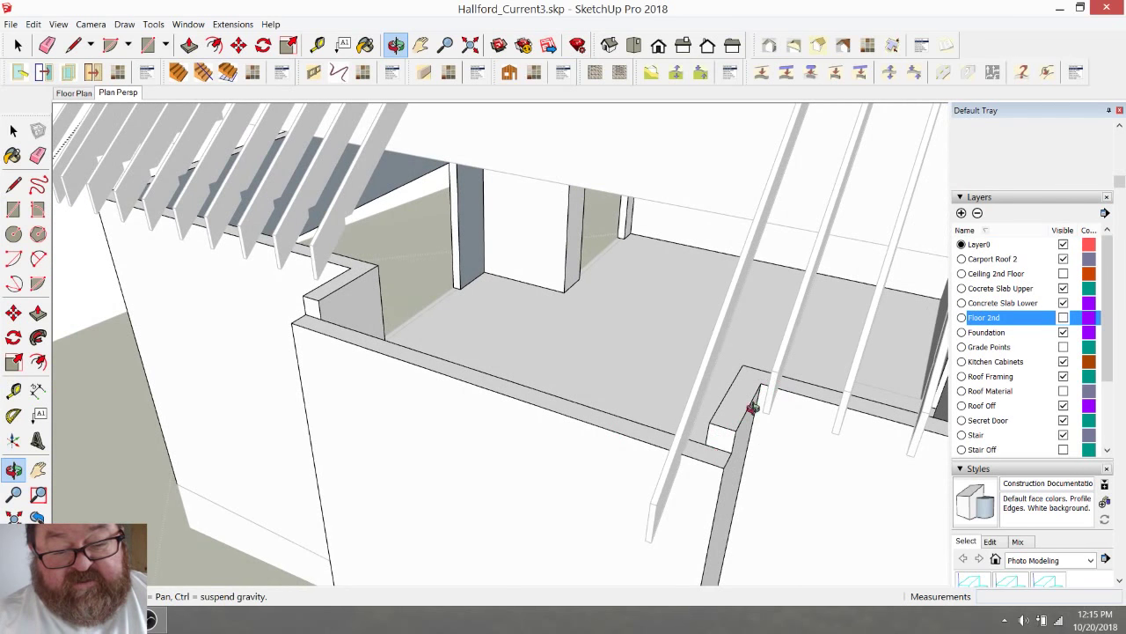
{"action": "middle_click_drag", "start_coordinate": [754, 408], "coordinate": [536, 432]}
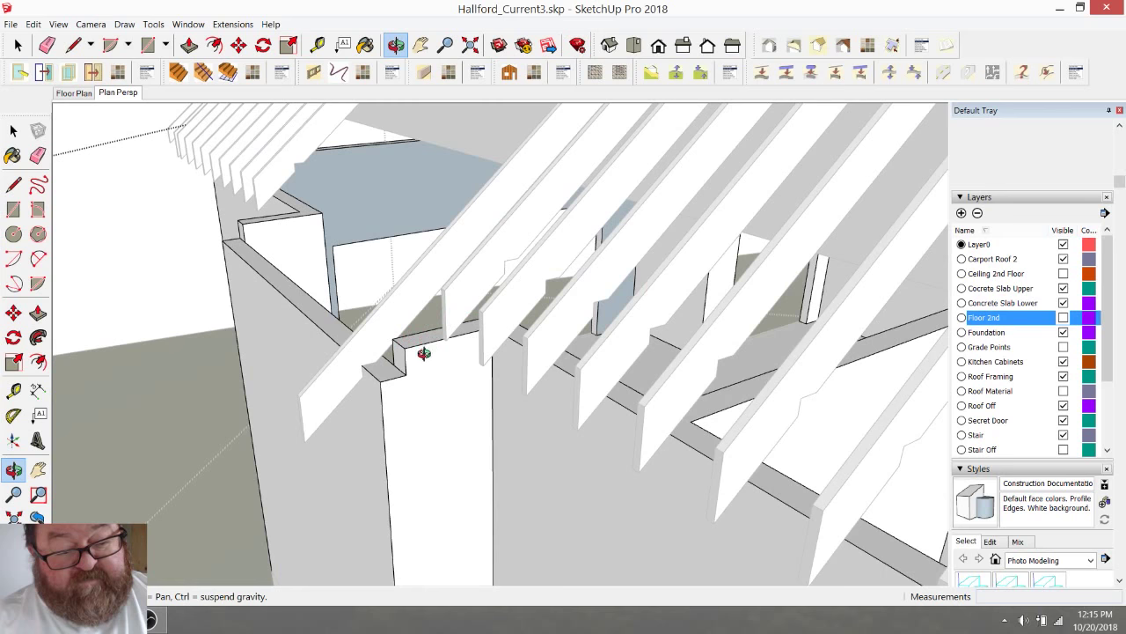
{"action": "scroll", "coordinate": [423, 353], "scroll_direction": "up", "scroll_amount": 10}
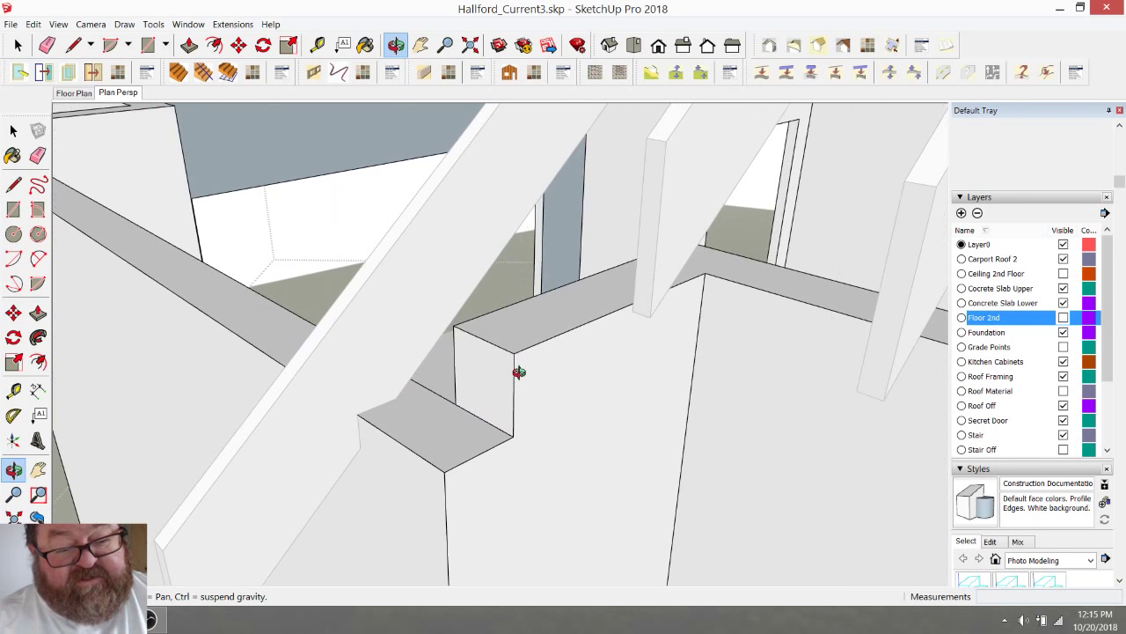
{"action": "scroll", "coordinate": [517, 400], "scroll_direction": "down", "scroll_amount": 5}
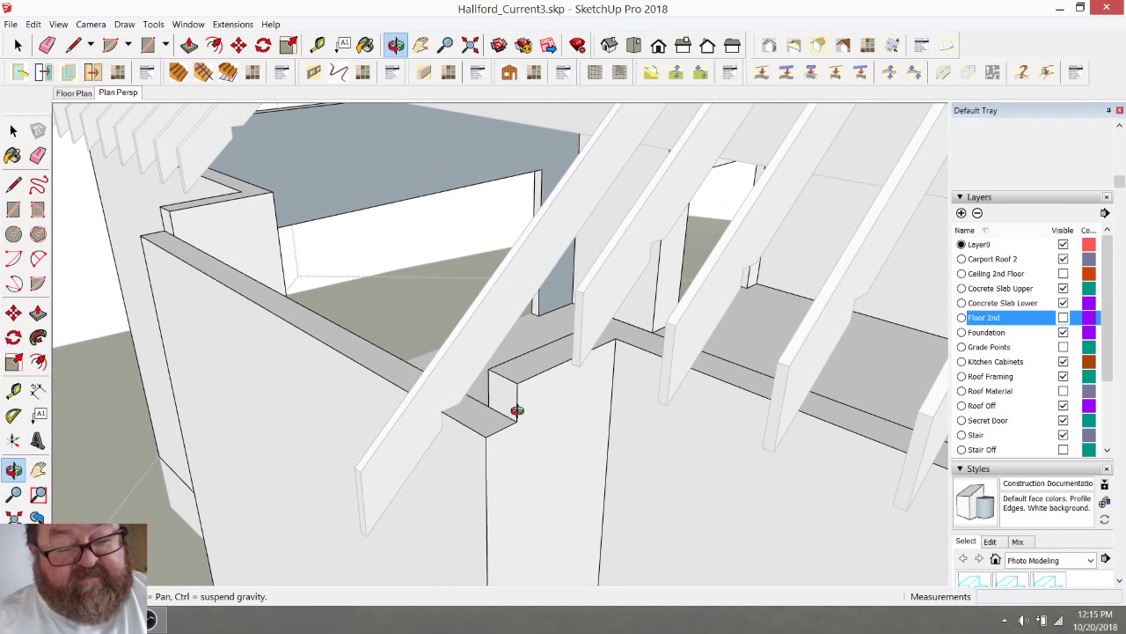
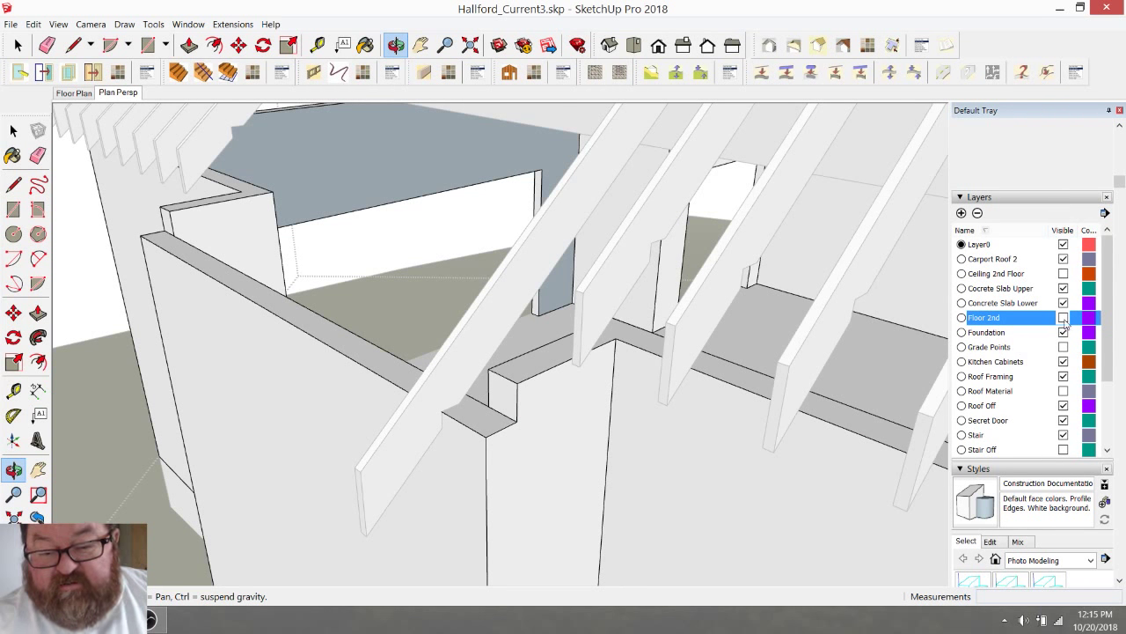
Step: Make the Floor 2nd layer visible, close the walls group and open the second-floor group for editing
{"action": "left_click", "coordinate": [1063, 318]}
{"action": "scroll", "coordinate": [658, 440], "scroll_direction": "down", "scroll_amount": 4}
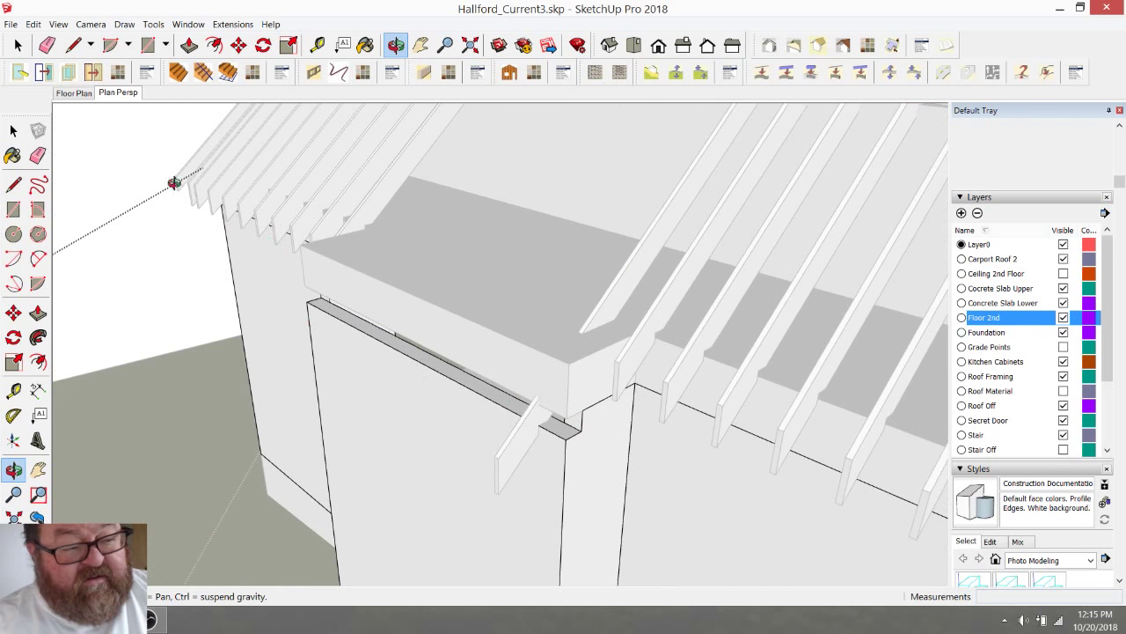
{"action": "left_click", "coordinate": [18, 45]}
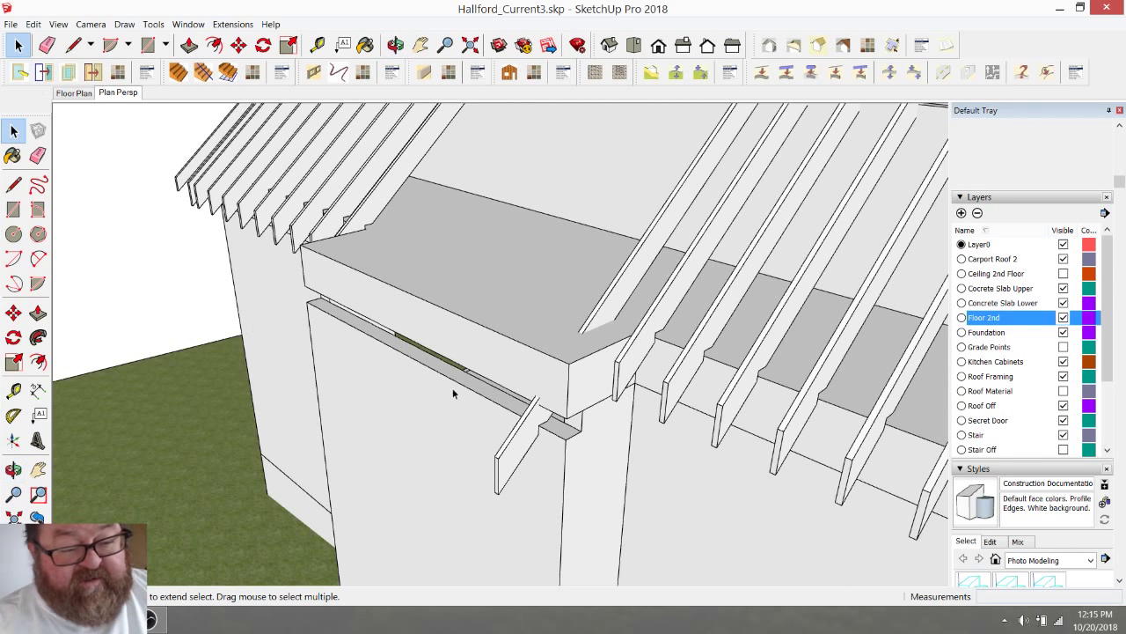
{"action": "left_click", "coordinate": [515, 377]}
{"action": "double_click", "coordinate": [516, 375]}
Step: Push the second floor's front edge face back 2' 6" behind the lowered wall, and close the floor group
{"action": "left_click", "coordinate": [527, 371]}
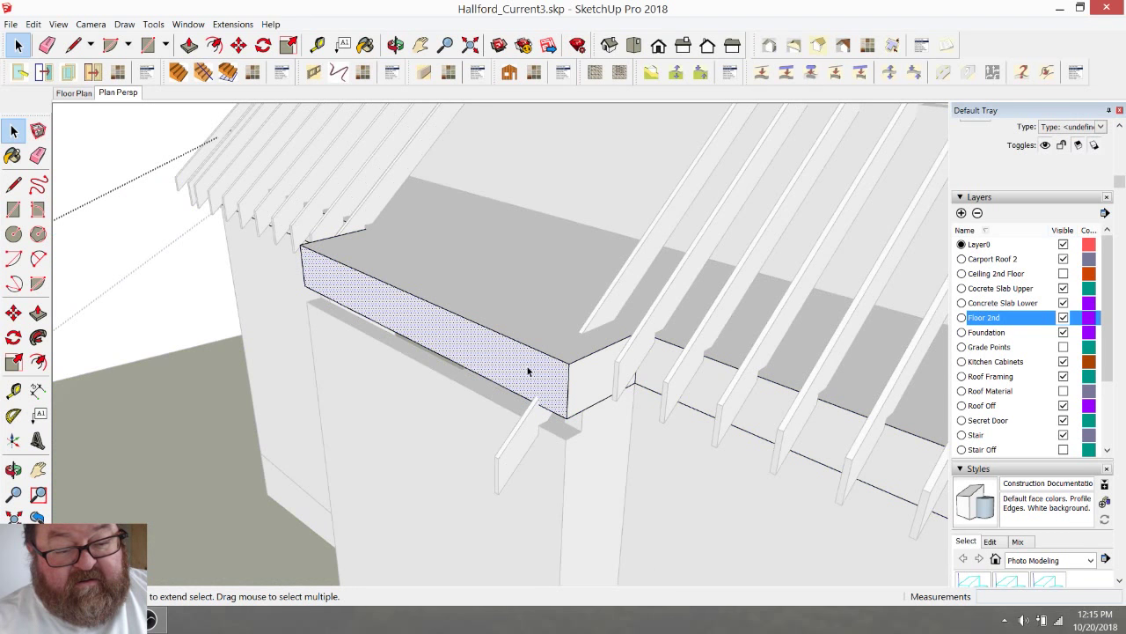
{"action": "left_click", "coordinate": [189, 45]}
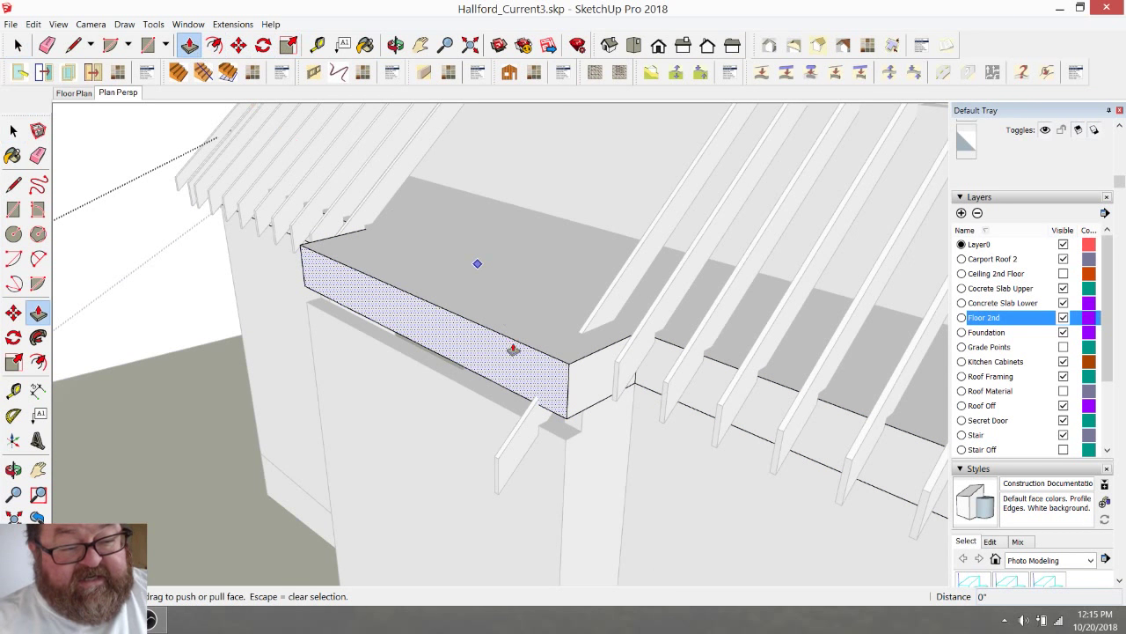
{"action": "scroll", "coordinate": [521, 353], "scroll_direction": "up", "scroll_amount": 2}
{"action": "left_click", "coordinate": [575, 396]}
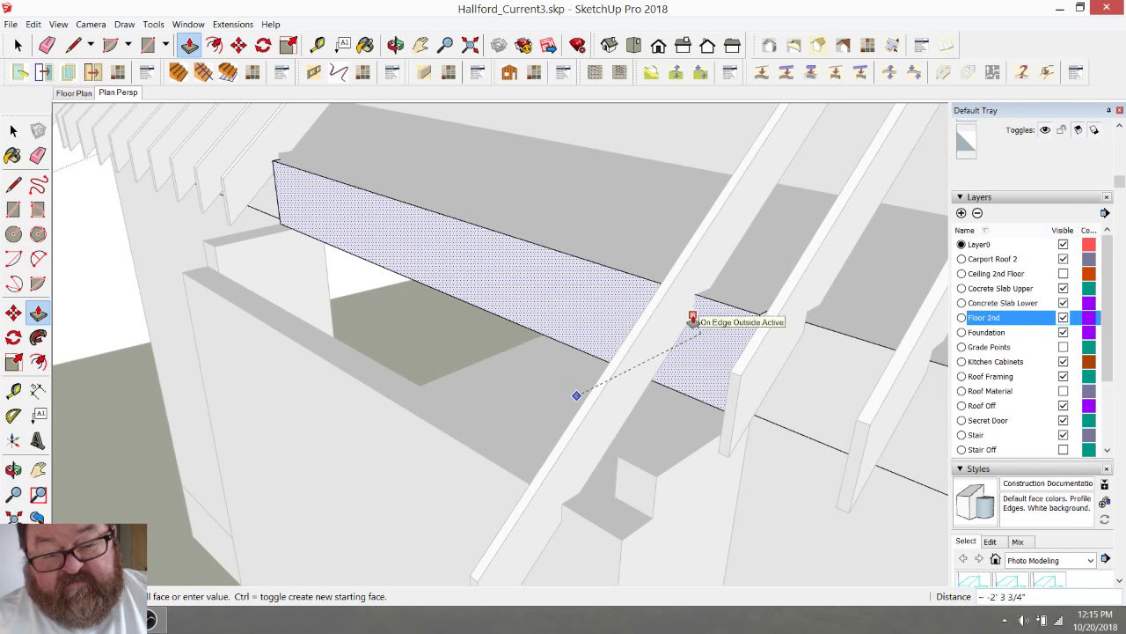
{"action": "left_click", "coordinate": [829, 340]}
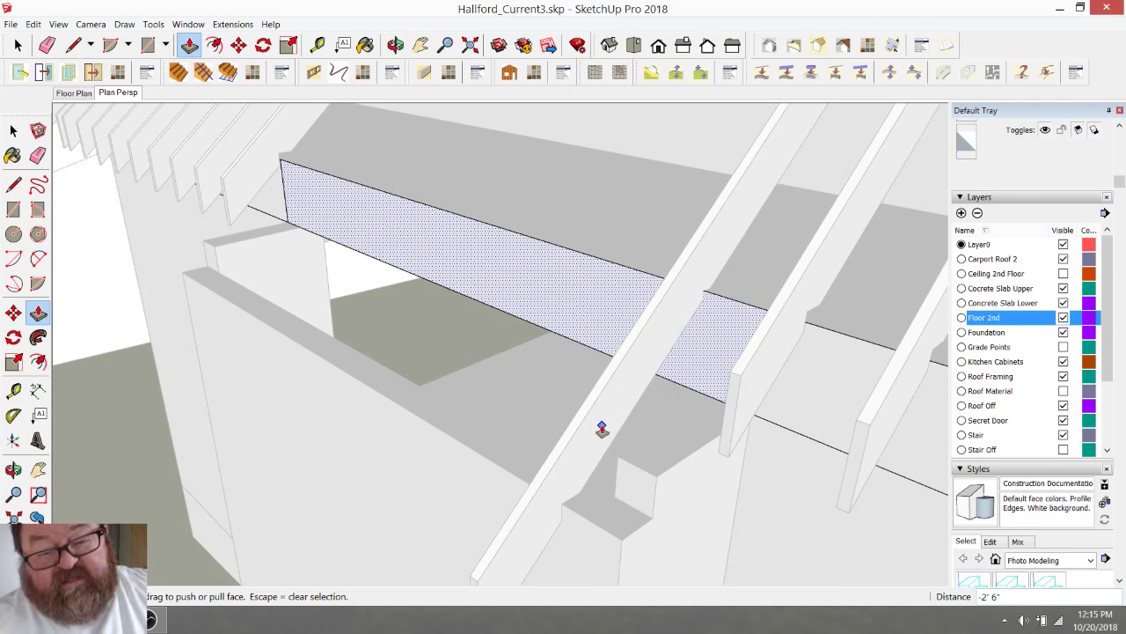
{"action": "scroll", "coordinate": [609, 266], "scroll_direction": "down", "scroll_amount": 1}
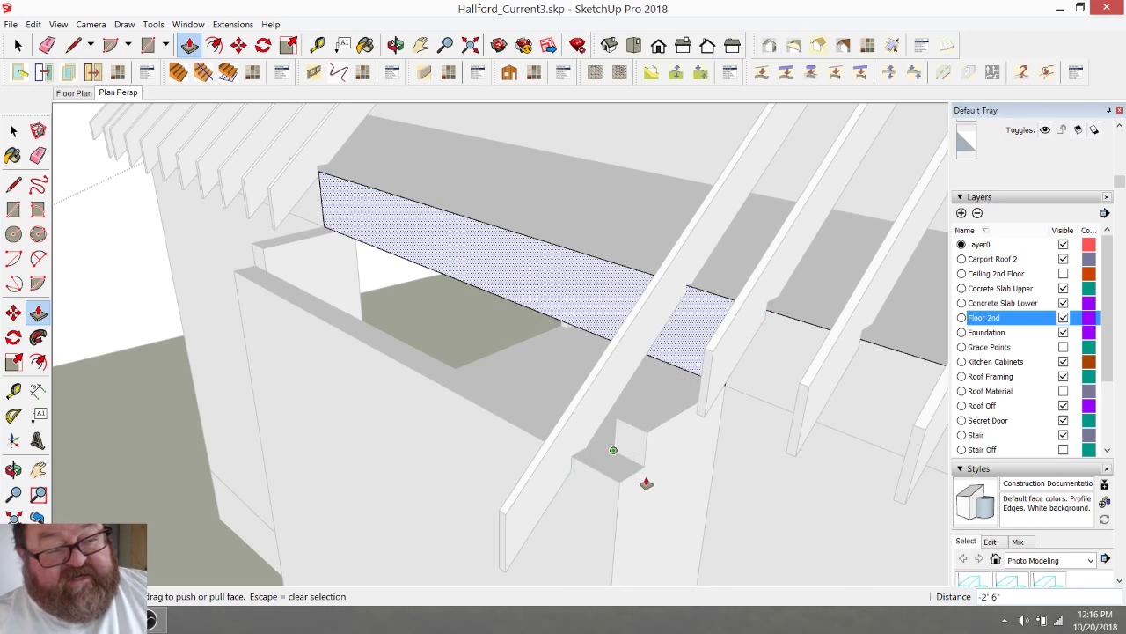
{"action": "scroll", "coordinate": [647, 481], "scroll_direction": "down", "scroll_amount": 3}
{"action": "left_click", "coordinate": [17, 45]}
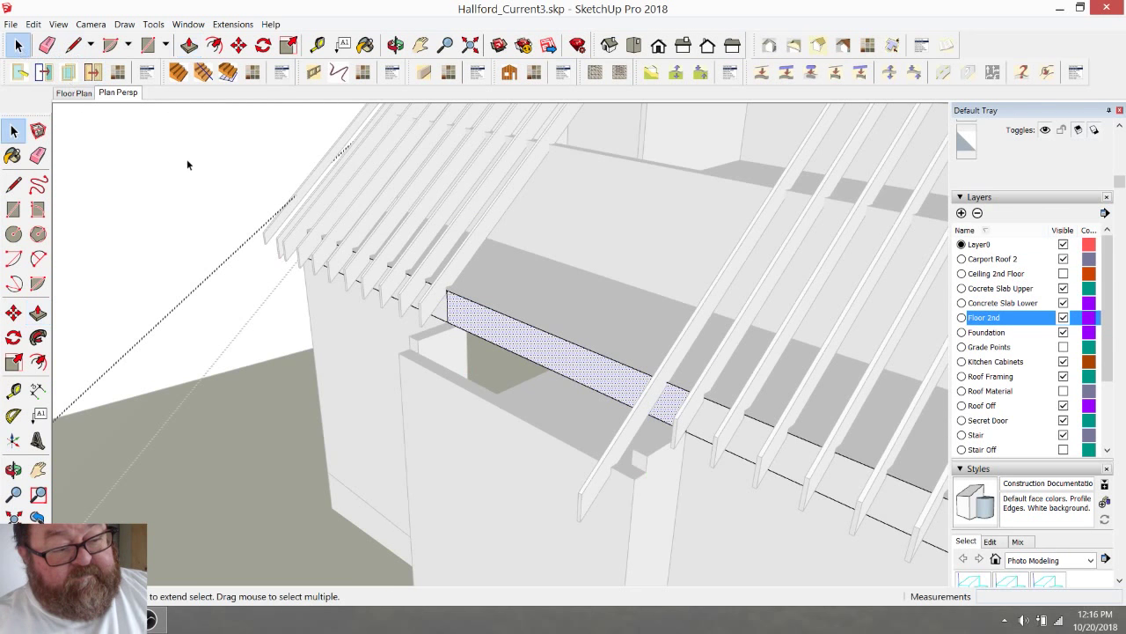
{"action": "scroll", "coordinate": [188, 165], "scroll_direction": "down", "scroll_amount": 3}
{"action": "scroll", "coordinate": [734, 432], "scroll_direction": "up", "scroll_amount": 5}
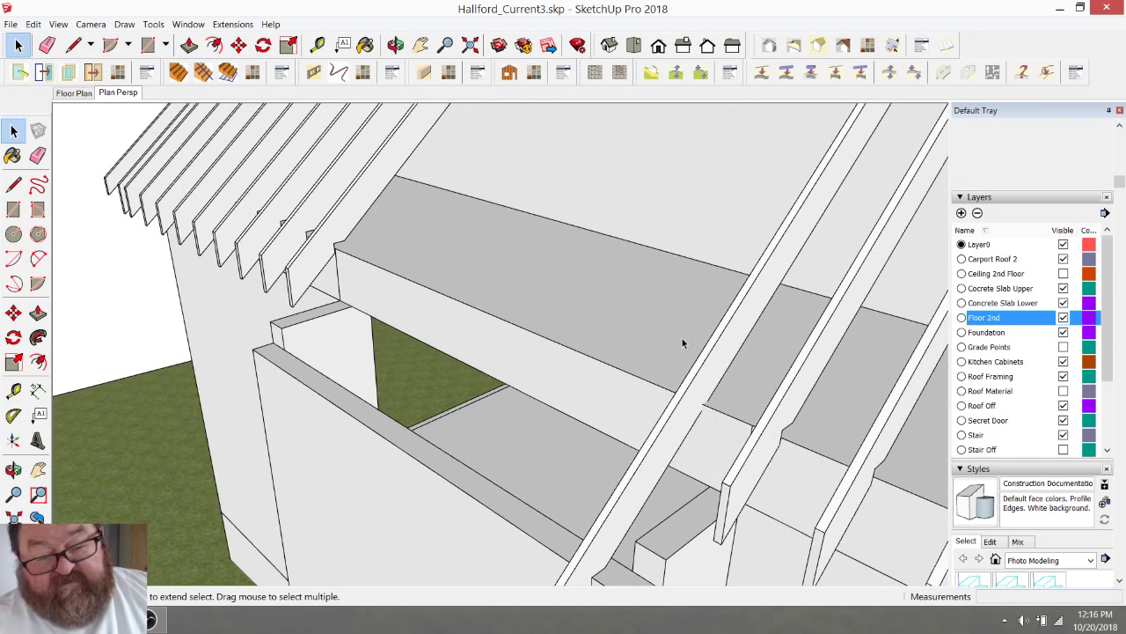
Step: Open the extended end rafter for editing and select the edges of its notch over the lowered wall
{"action": "scroll", "coordinate": [716, 419], "scroll_direction": "down", "scroll_amount": 1}
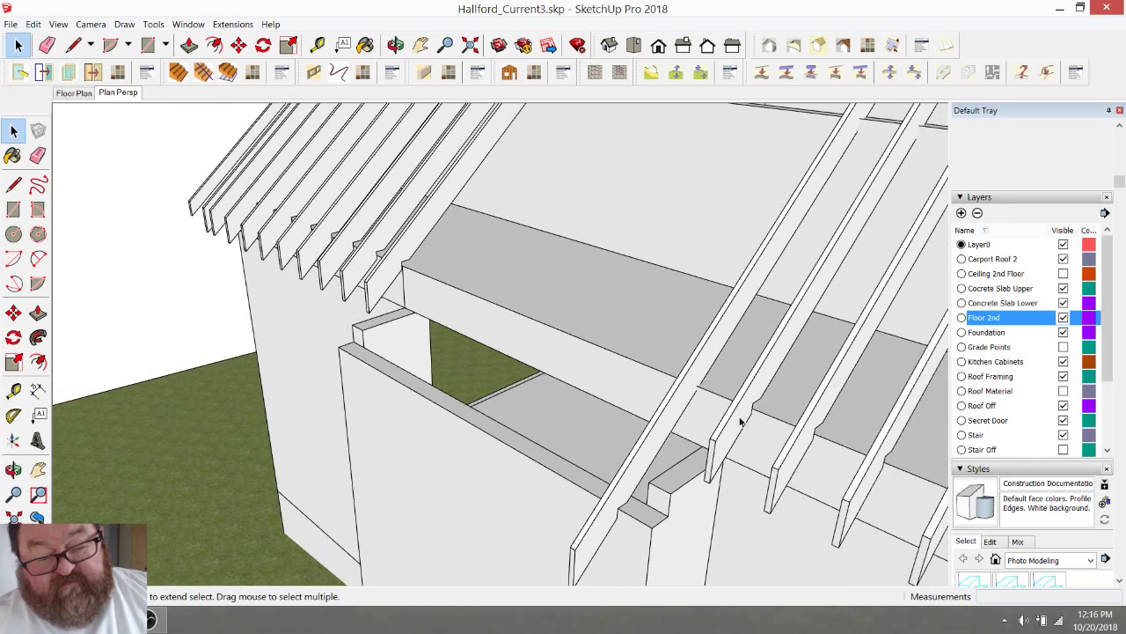
{"action": "scroll", "coordinate": [622, 511], "scroll_direction": "up", "scroll_amount": 5}
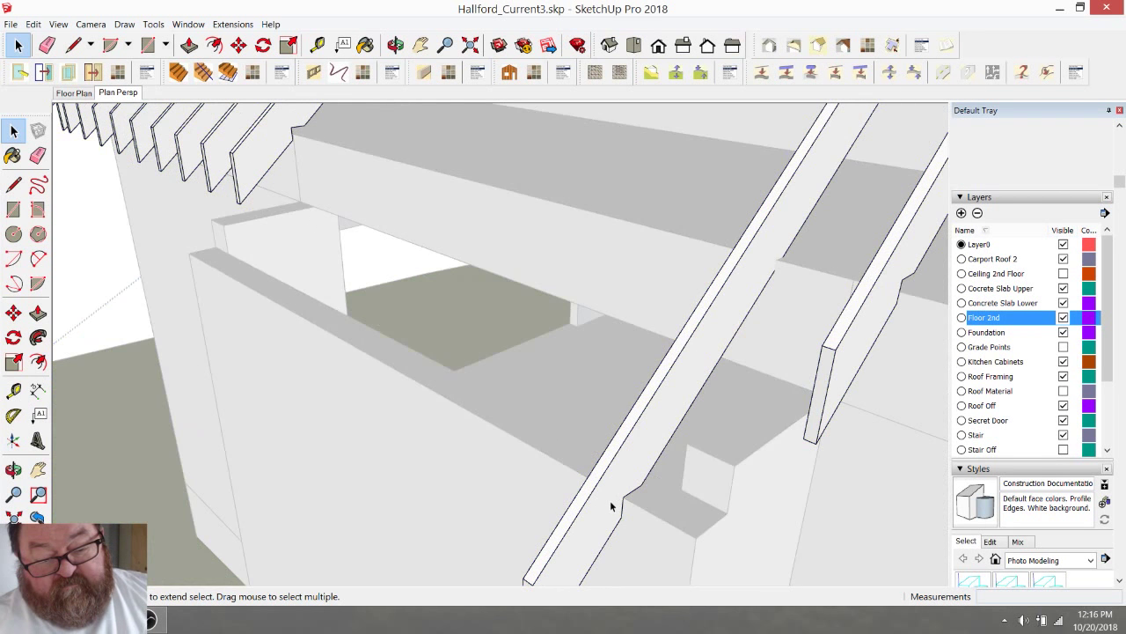
{"action": "left_click_drag", "start_coordinate": [551, 405], "coordinate": [666, 546]}
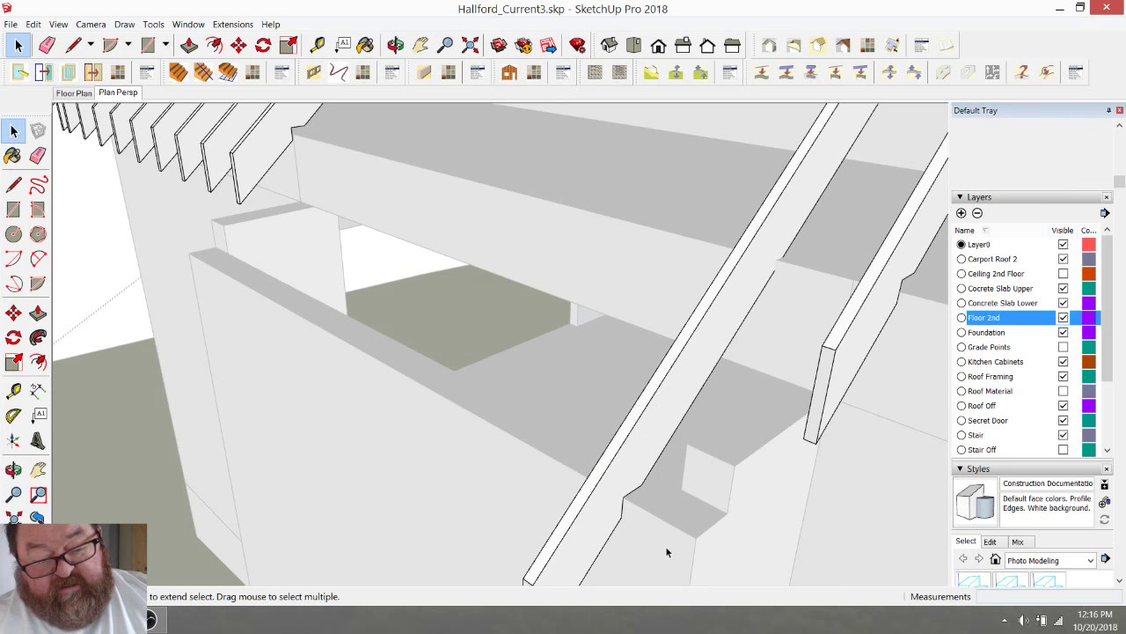
{"action": "double_click", "coordinate": [624, 460]}
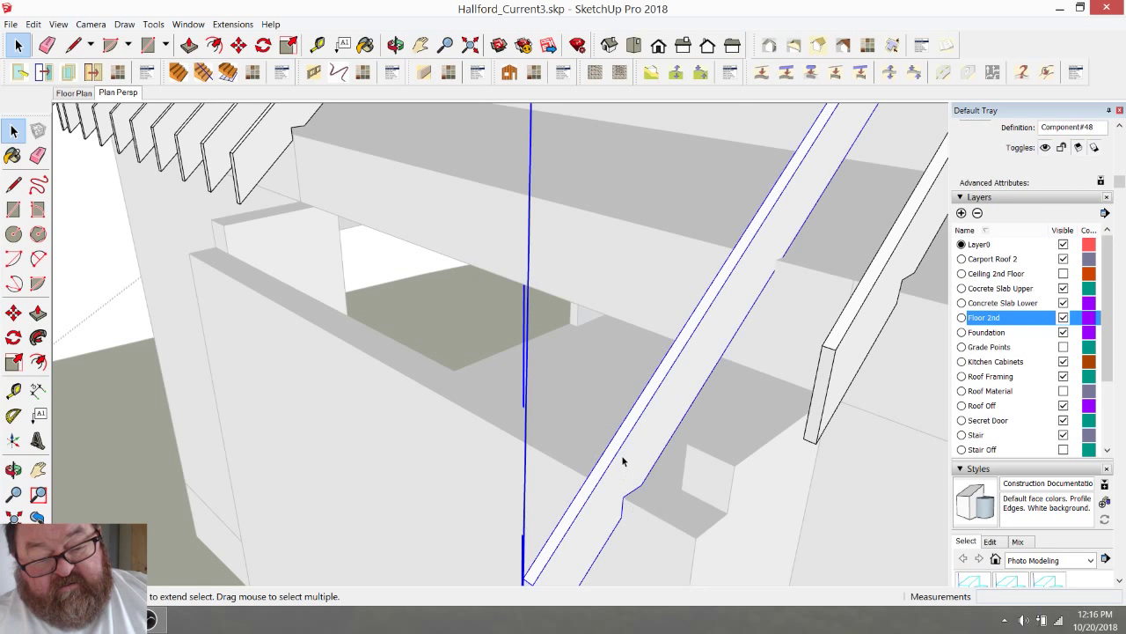
{"action": "left_click_drag", "start_coordinate": [598, 427], "coordinate": [673, 548]}
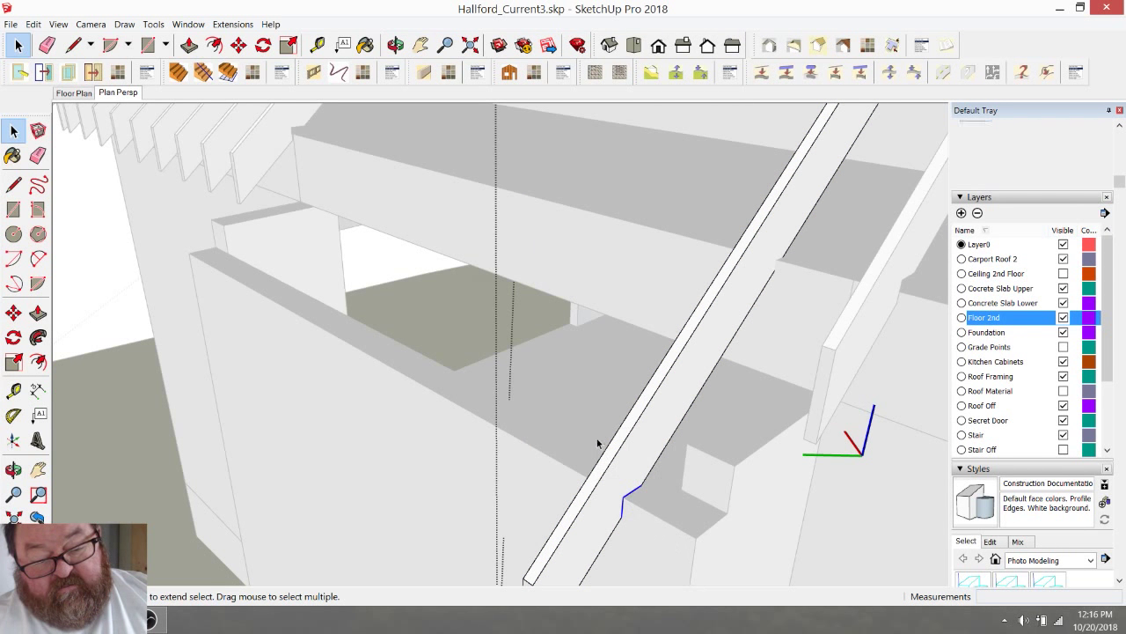
{"action": "left_click_drag", "start_coordinate": [578, 419], "coordinate": [686, 535]}
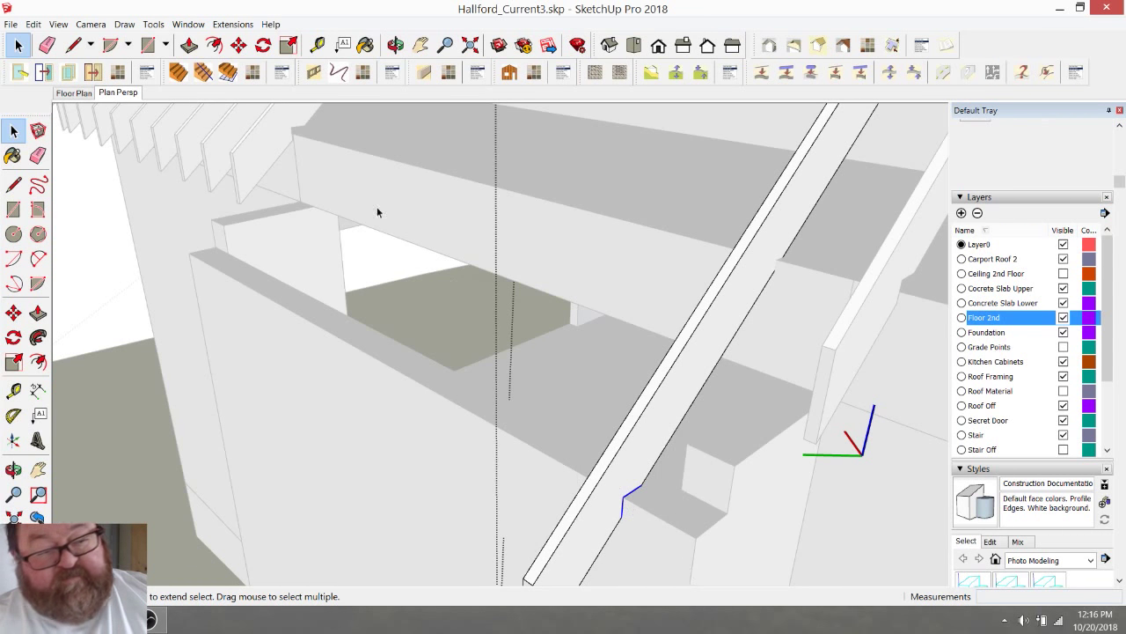
{"action": "left_click", "coordinate": [239, 45]}
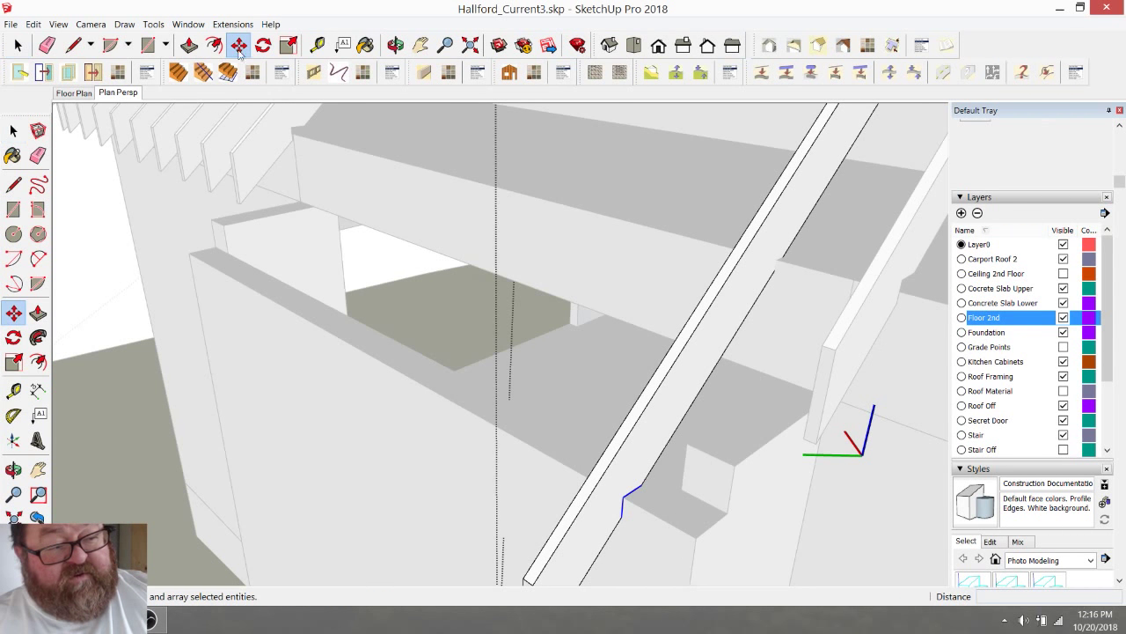
{"action": "left_click", "coordinate": [622, 496]}
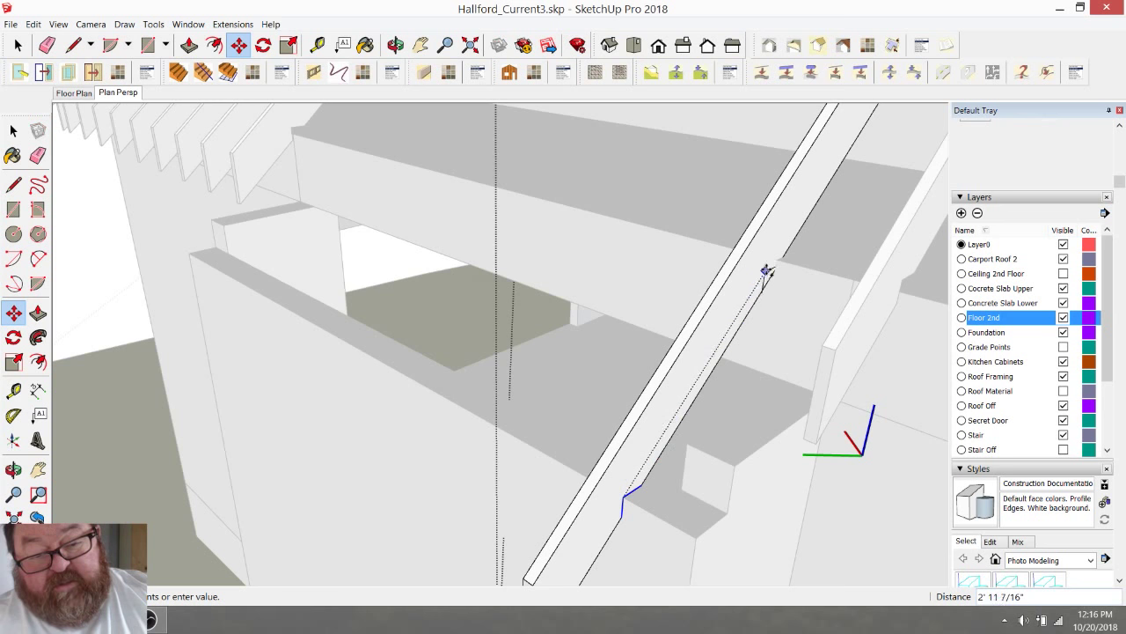
{"action": "scroll", "coordinate": [774, 257], "scroll_direction": "up", "scroll_amount": 4}
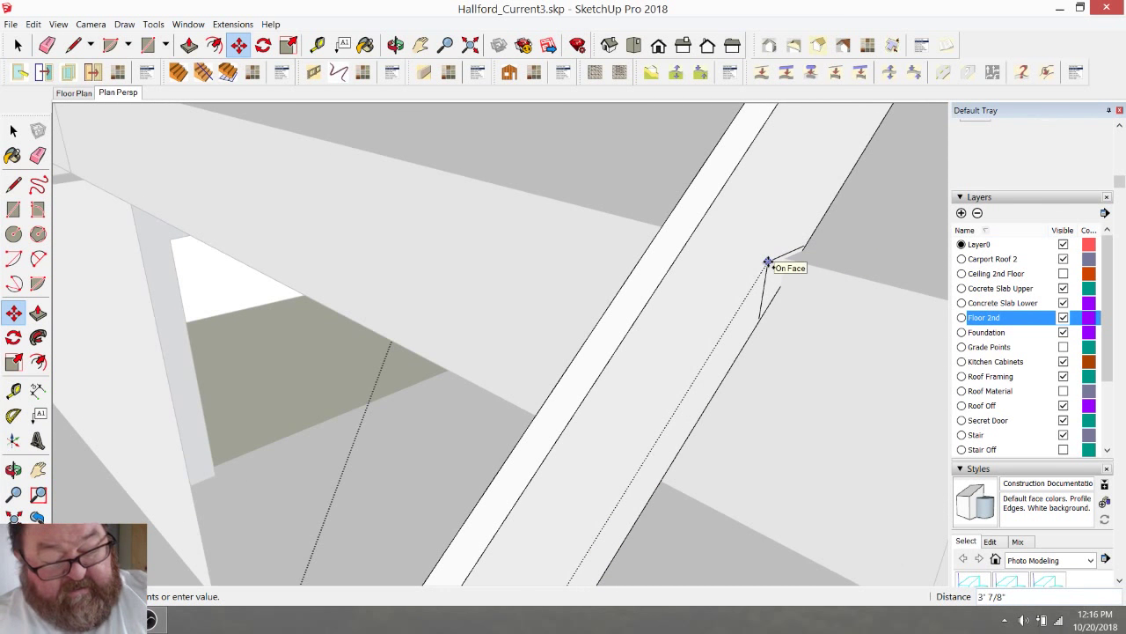
{"action": "key", "text": "Escape"}
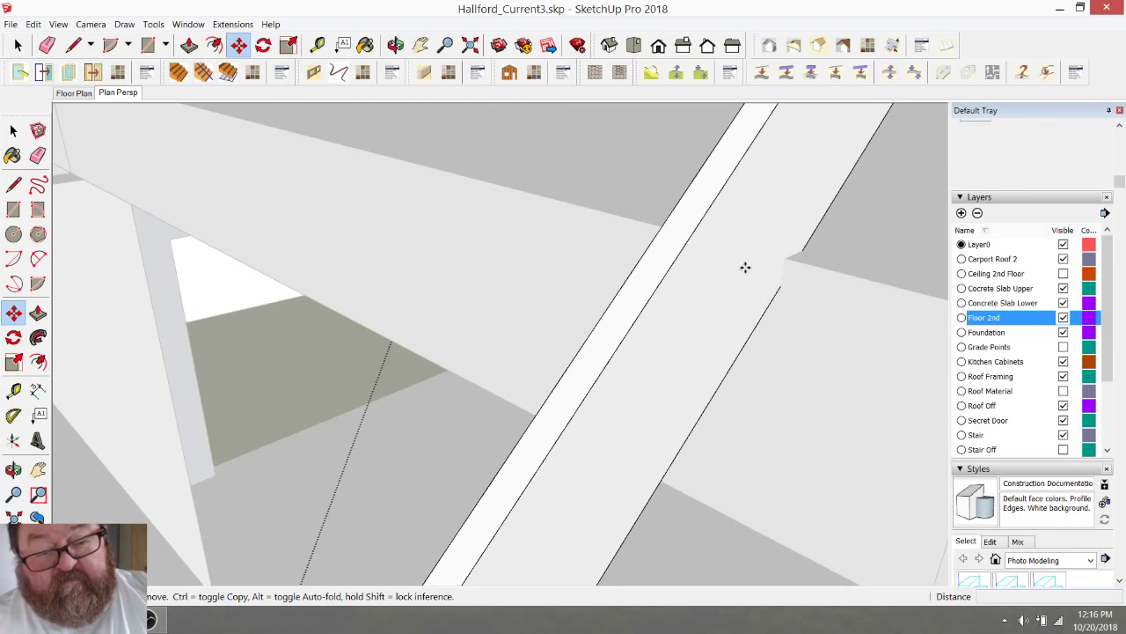
Step: Add a guide line parallel to the rafter's top edge through the notch's inner corner
{"action": "left_click", "coordinate": [318, 45]}
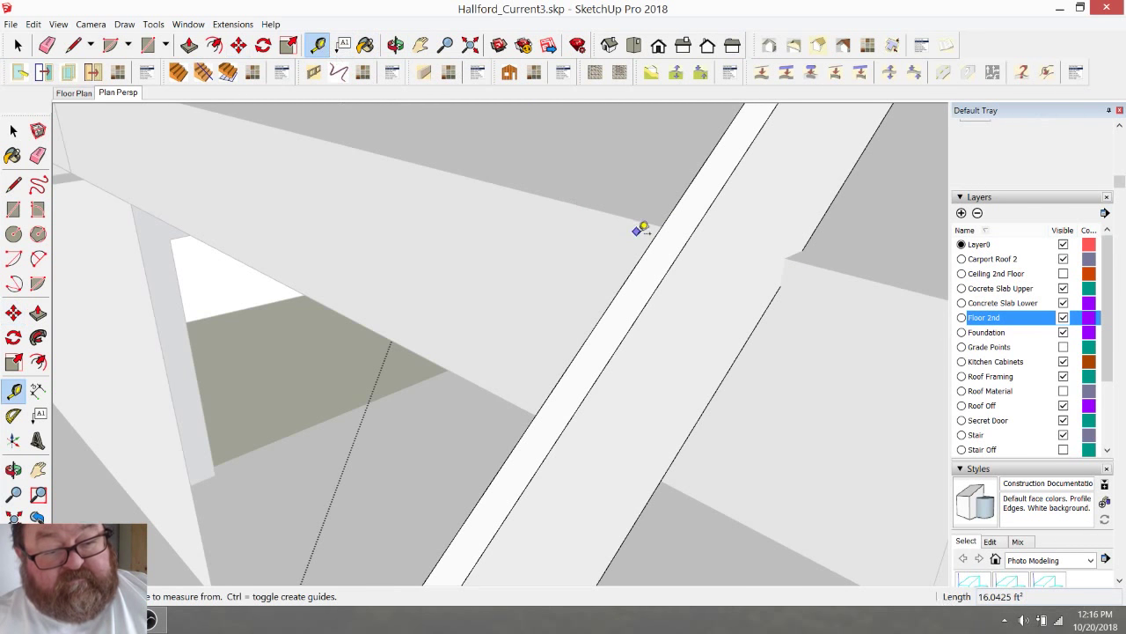
{"action": "scroll", "coordinate": [644, 232], "scroll_direction": "down", "scroll_amount": 2}
{"action": "scroll", "coordinate": [536, 428], "scroll_direction": "up", "scroll_amount": 3}
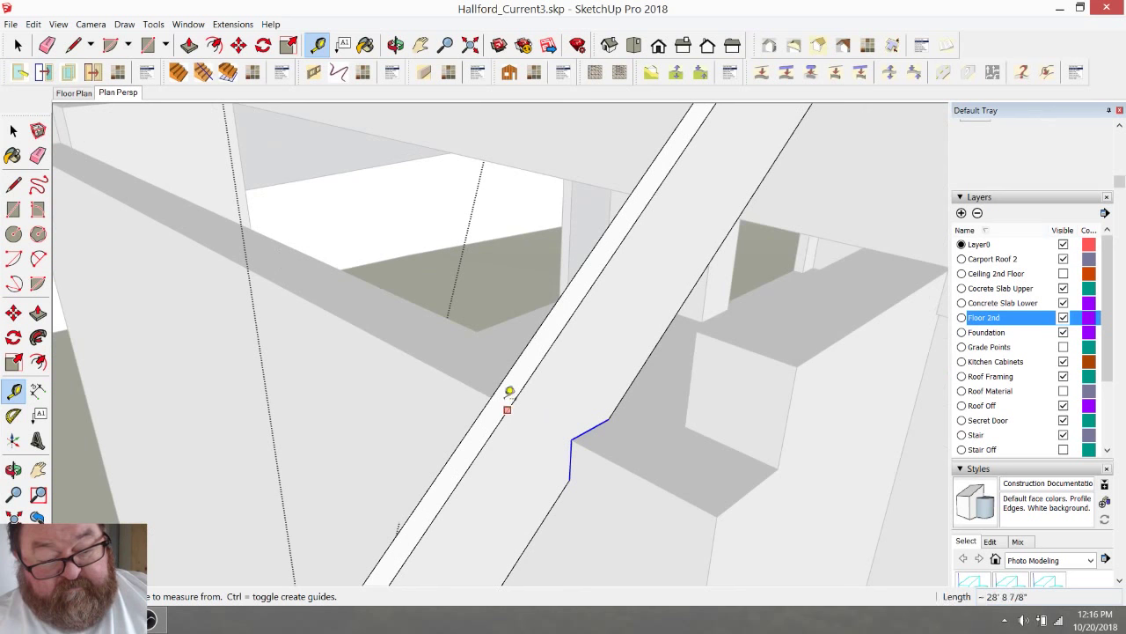
{"action": "left_click", "coordinate": [515, 392]}
{"action": "left_click", "coordinate": [572, 436]}
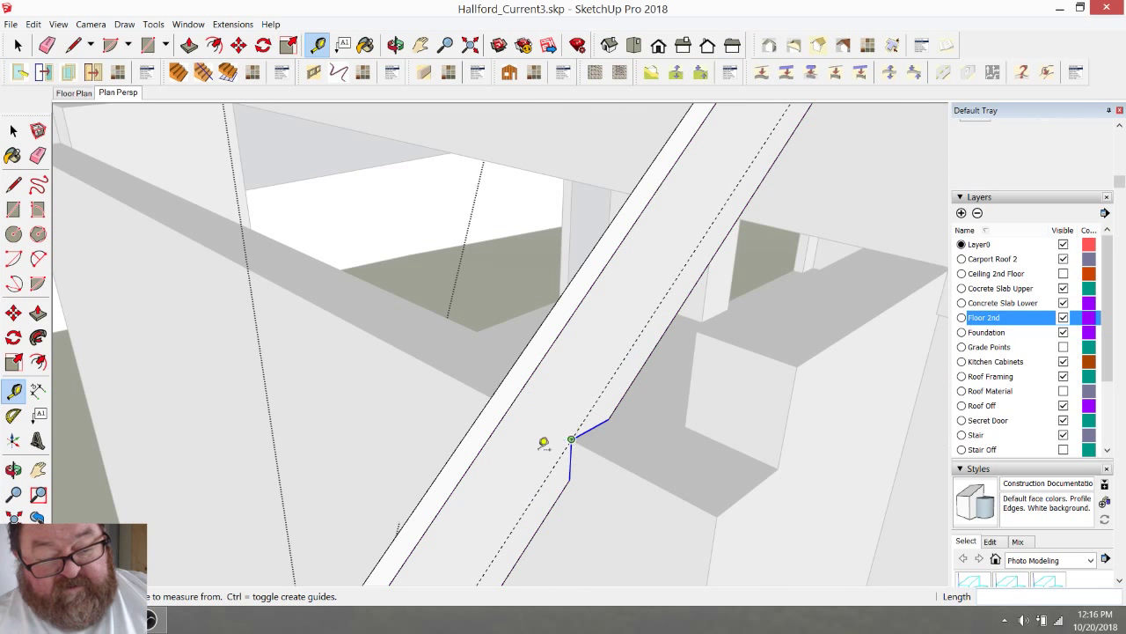
{"action": "scroll", "coordinate": [449, 500], "scroll_direction": "down", "scroll_amount": 2}
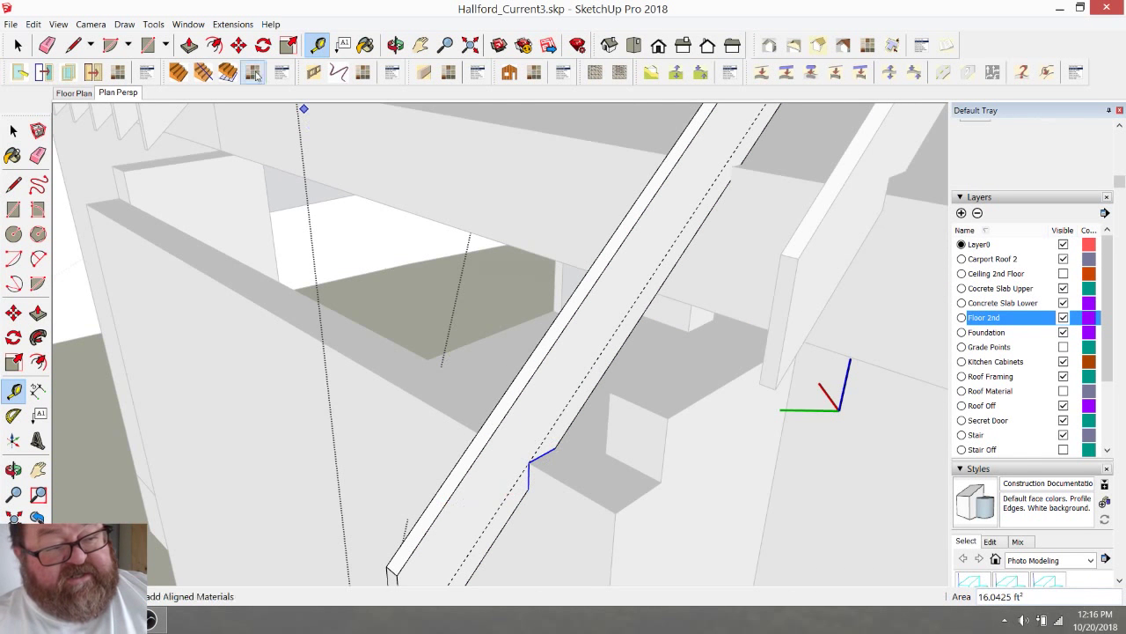
Step: Copy the notch edges about 3' 3 1/16" up the rafter along the guide to the second floor's front edge
{"action": "left_click", "coordinate": [238, 45]}
{"action": "scroll", "coordinate": [449, 405], "scroll_direction": "down", "scroll_amount": 1}
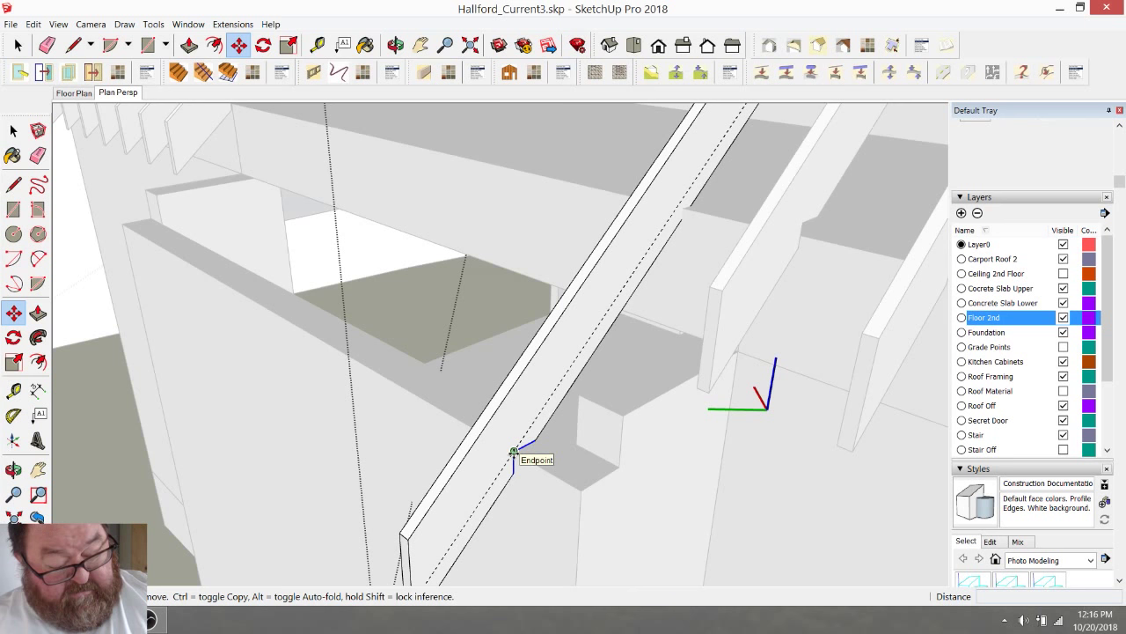
{"action": "left_click", "coordinate": [514, 453]}
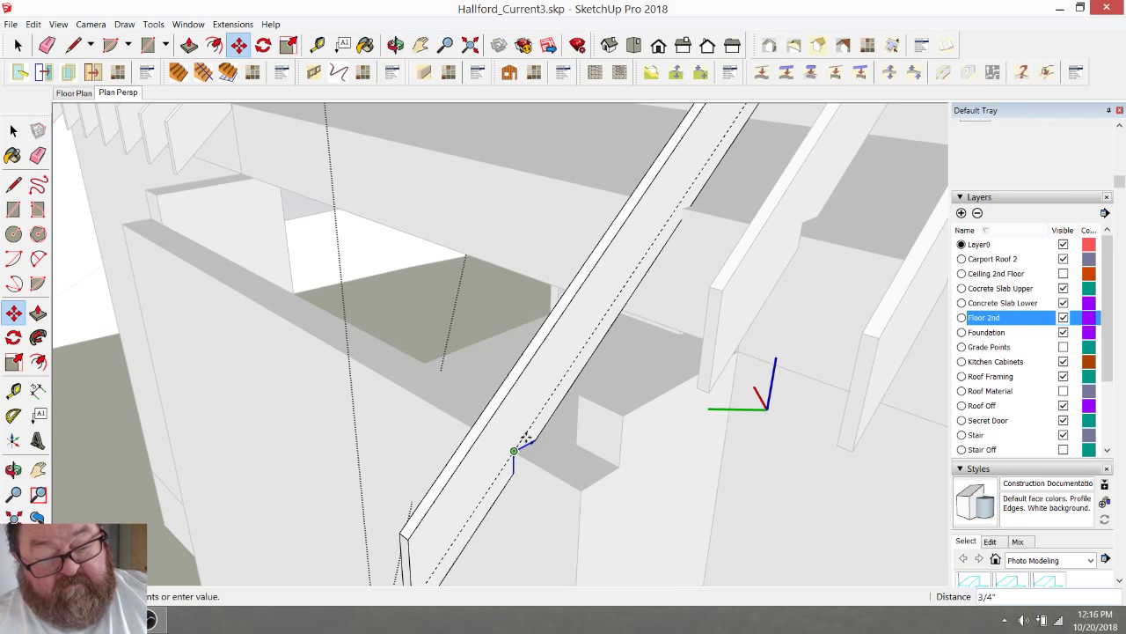
{"action": "scroll", "coordinate": [616, 282], "scroll_direction": "up", "scroll_amount": 3}
{"action": "scroll", "coordinate": [578, 382], "scroll_direction": "down", "scroll_amount": 3}
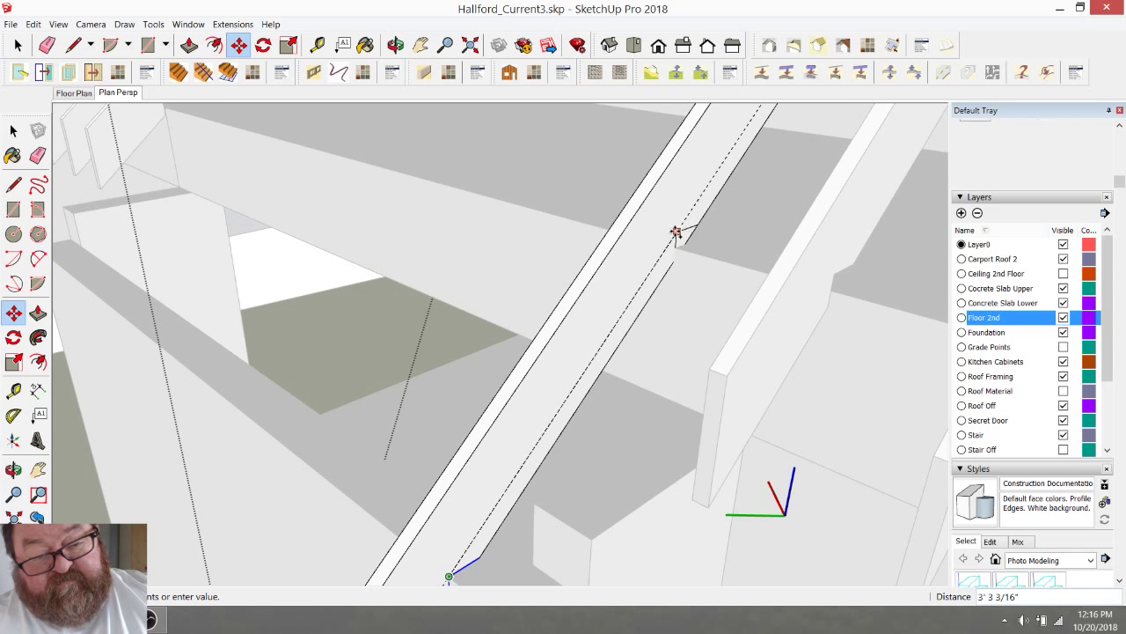
{"action": "scroll", "coordinate": [675, 233], "scroll_direction": "up", "scroll_amount": 5}
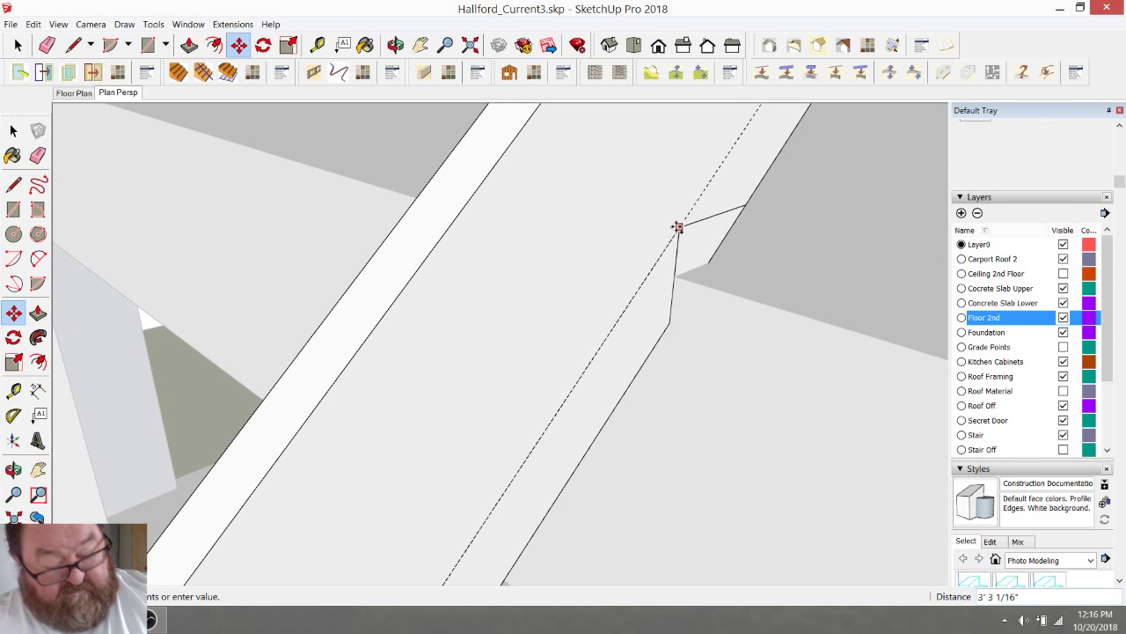
{"action": "left_click", "coordinate": [674, 275]}
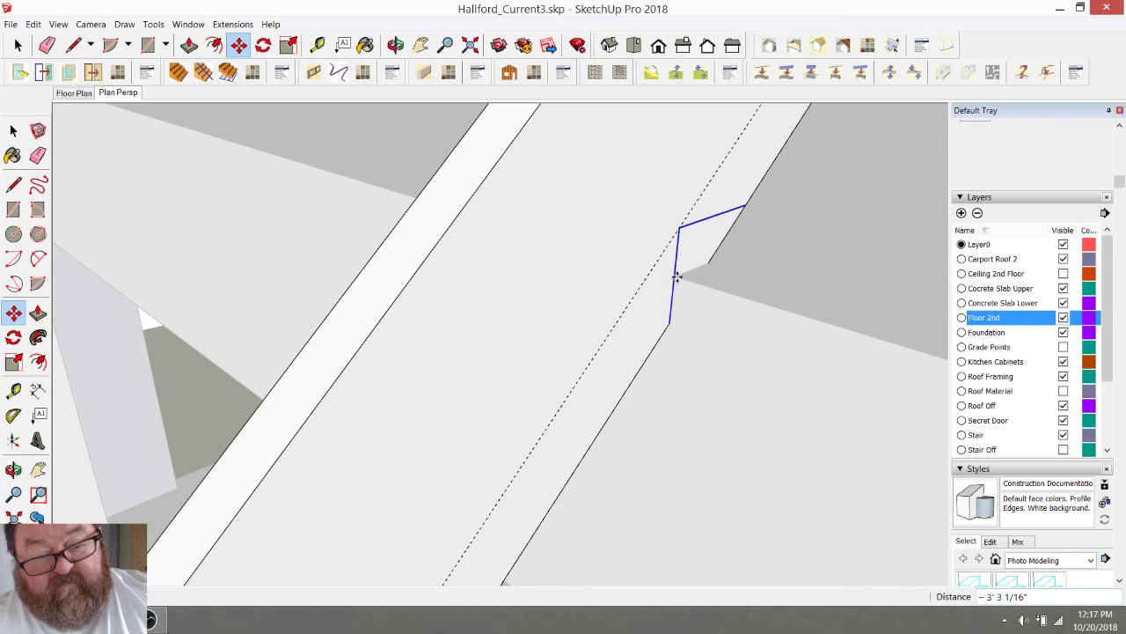
{"action": "scroll", "coordinate": [654, 286], "scroll_direction": "down", "scroll_amount": 1}
{"action": "scroll", "coordinate": [654, 286], "scroll_direction": "down", "scroll_amount": 2}
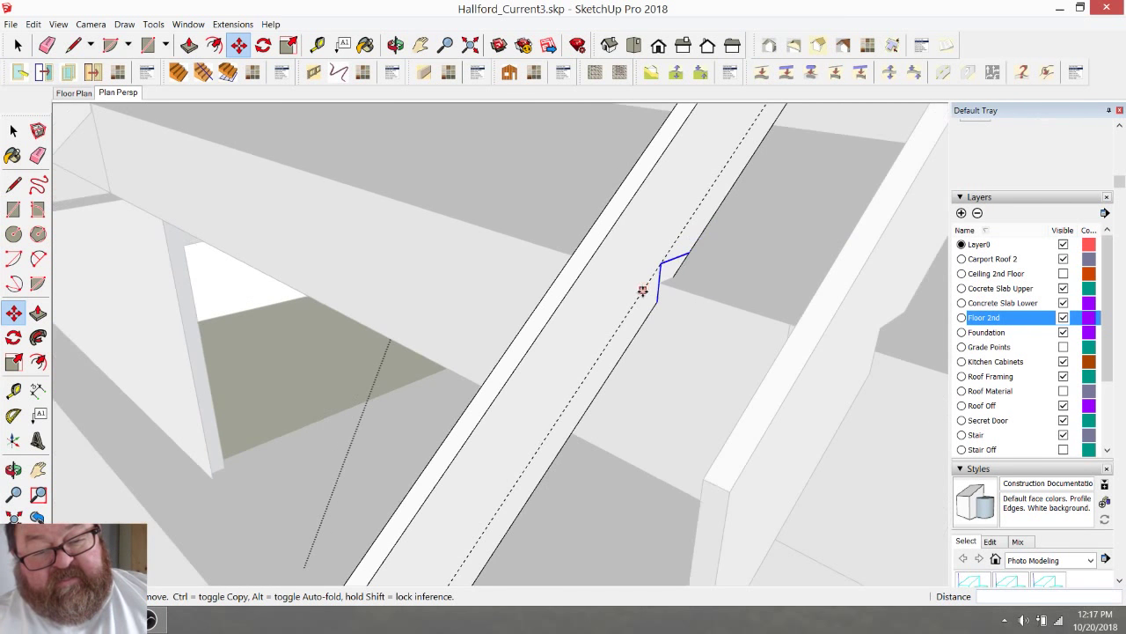
Step: Cut the copied notch through the rafter's 1 1/2" thickness and erase the guide line
{"action": "left_click", "coordinate": [189, 45]}
{"action": "left_click", "coordinate": [662, 270]}
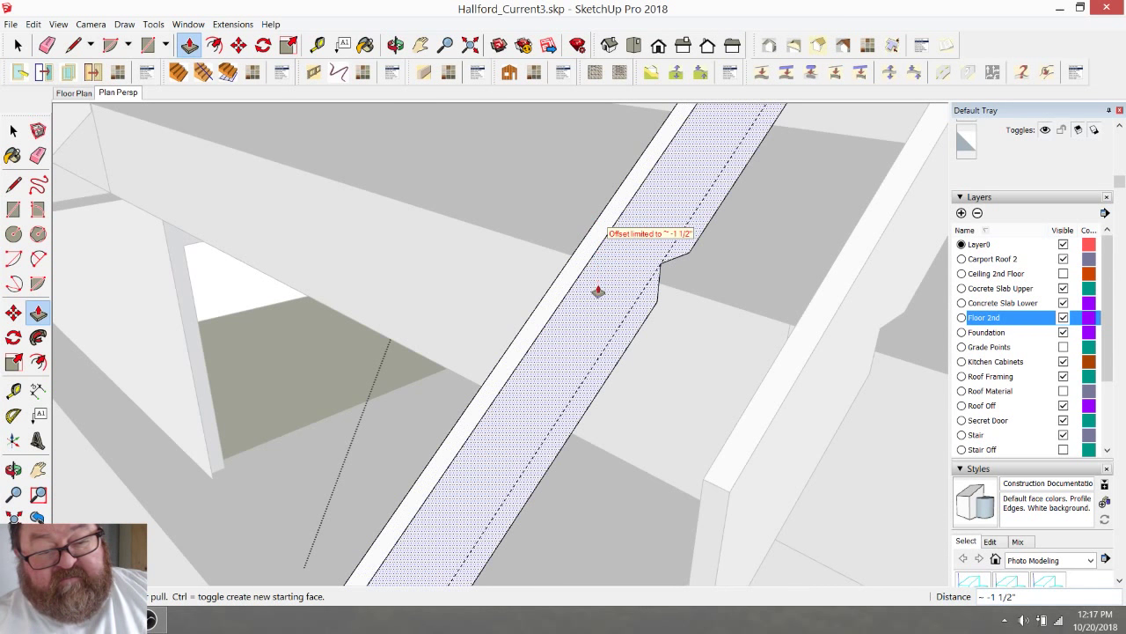
{"action": "middle_click_drag", "start_coordinate": [599, 291], "coordinate": [663, 297]}
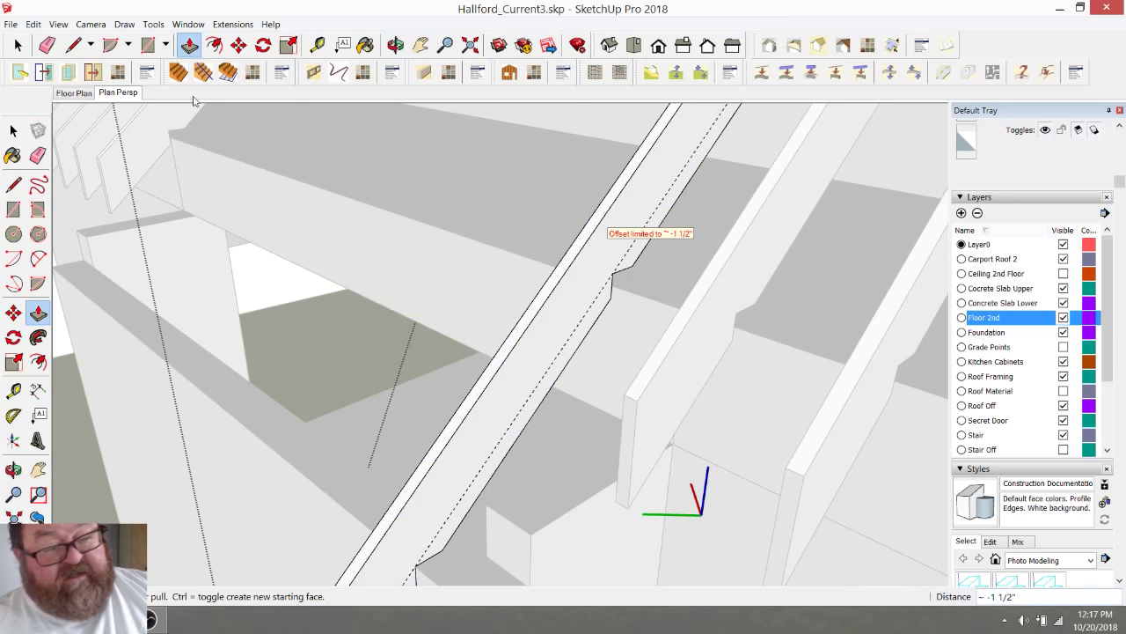
{"action": "left_click", "coordinate": [46, 45]}
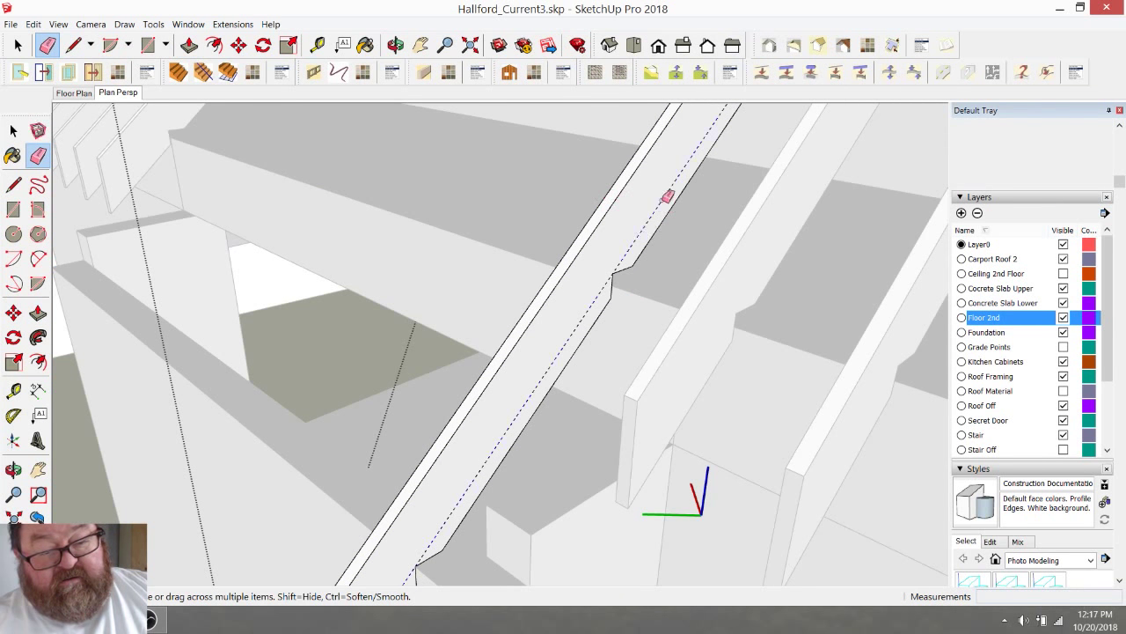
{"action": "middle_click_drag", "start_coordinate": [697, 299], "coordinate": [750, 319]}
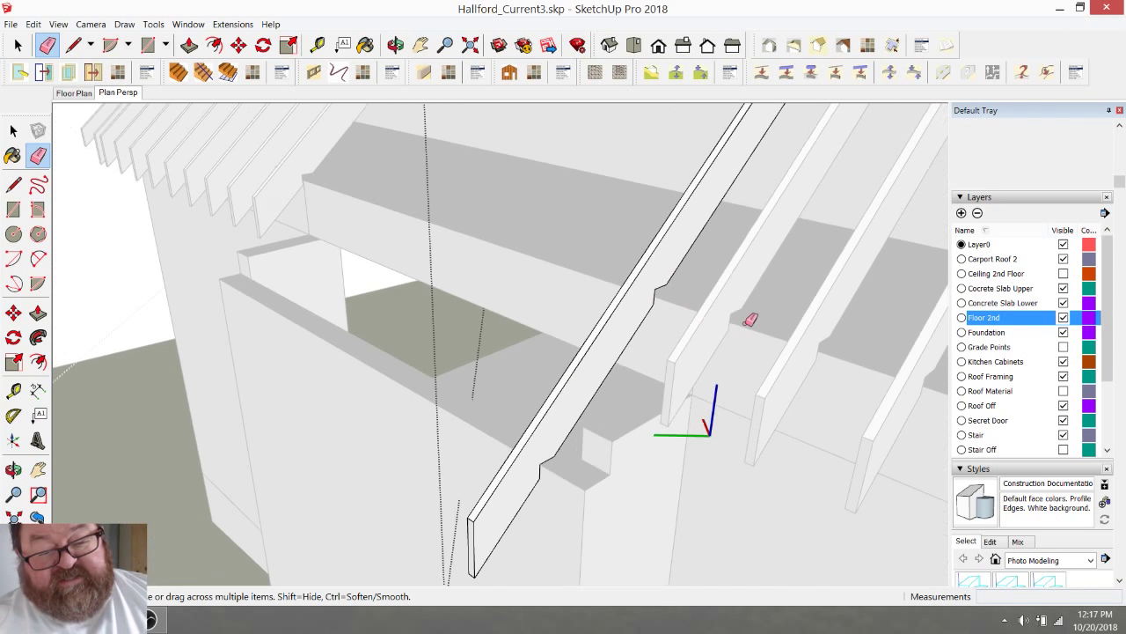
{"action": "mouse_move", "coordinate": [181, 161]}
{"action": "middle_mouse_down"}
{"action": "mouse_move", "coordinate": [620, 372]}
{"action": "mouse_move", "coordinate": [637, 417]}
{"action": "middle_mouse_up"}
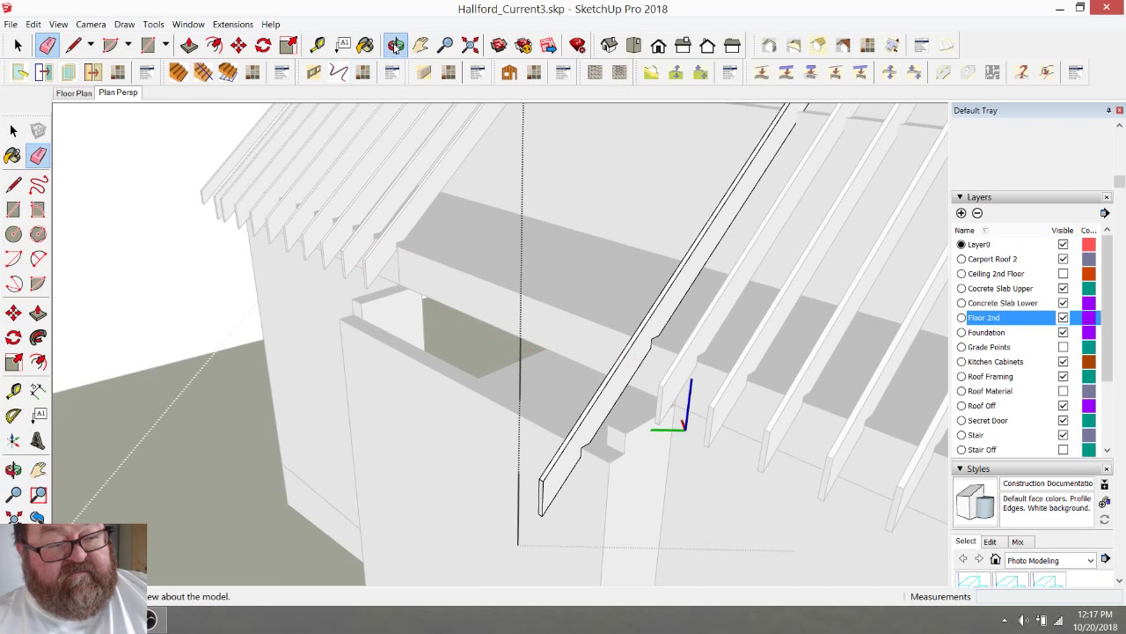
{"action": "left_click", "coordinate": [397, 44]}
{"action": "mouse_move", "coordinate": [545, 264]}
{"action": "left_mouse_down"}
{"action": "mouse_move", "coordinate": [506, 313]}
{"action": "mouse_move", "coordinate": [136, 168]}
{"action": "left_mouse_up"}
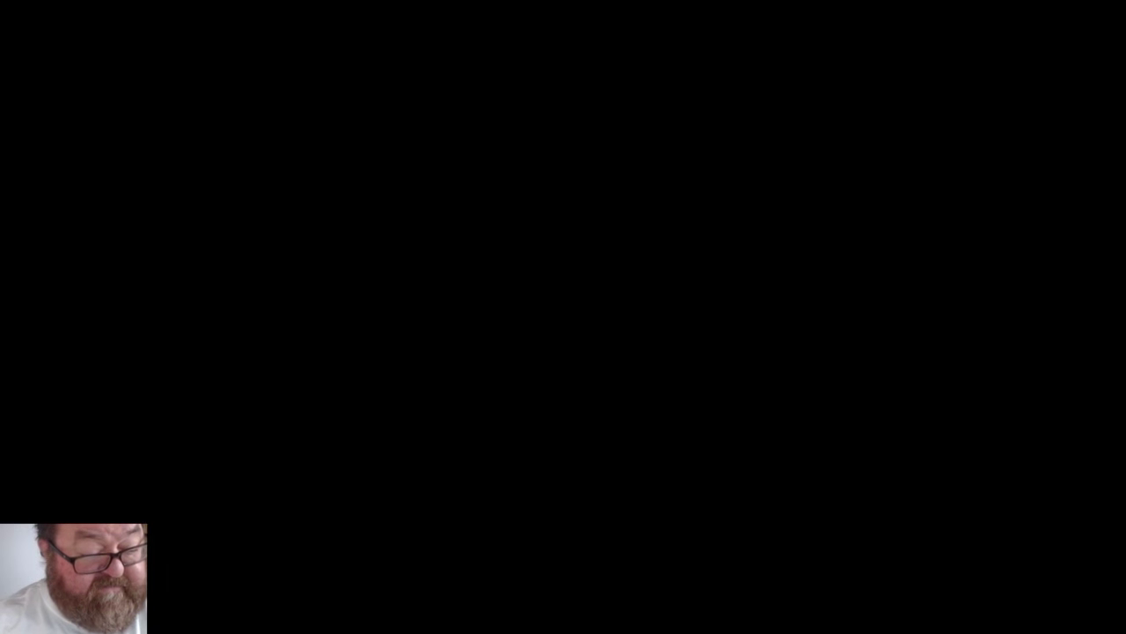
Step: Switch to the YouTube Live Dashboard and OBS to check the live stream, and return to the SketchUp model
{"action": "left_click", "coordinate": [104, 620]}
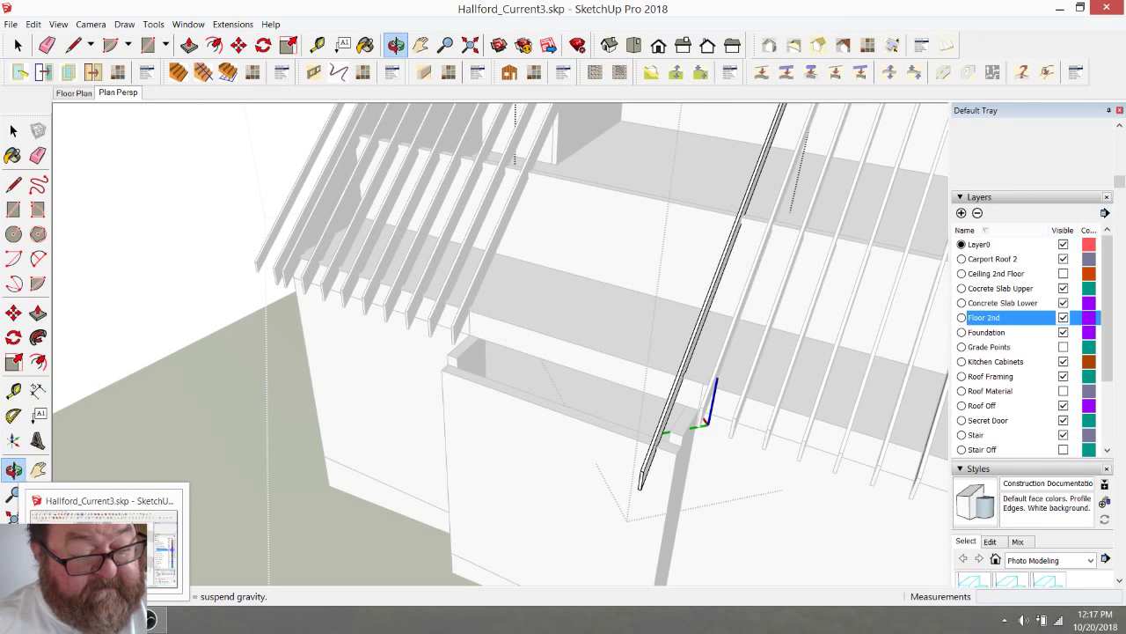
{"action": "key", "text": "alt+Tab"}
{"action": "mouse_move", "coordinate": [414, 364]}
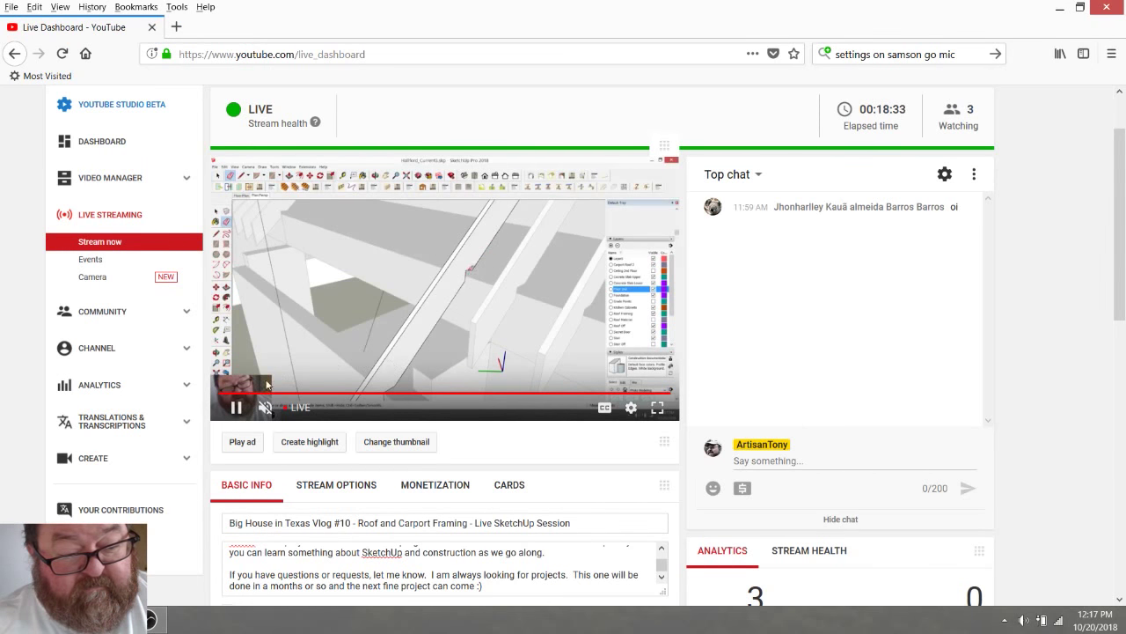
{"action": "mouse_move", "coordinate": [104, 620]}
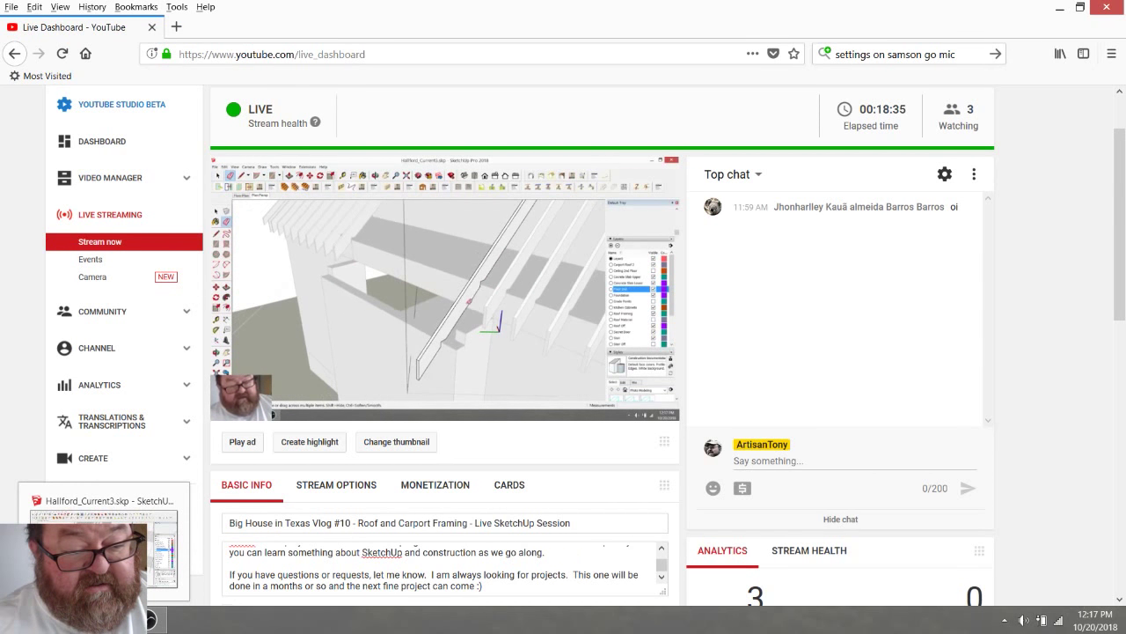
{"action": "left_click", "coordinate": [151, 620]}
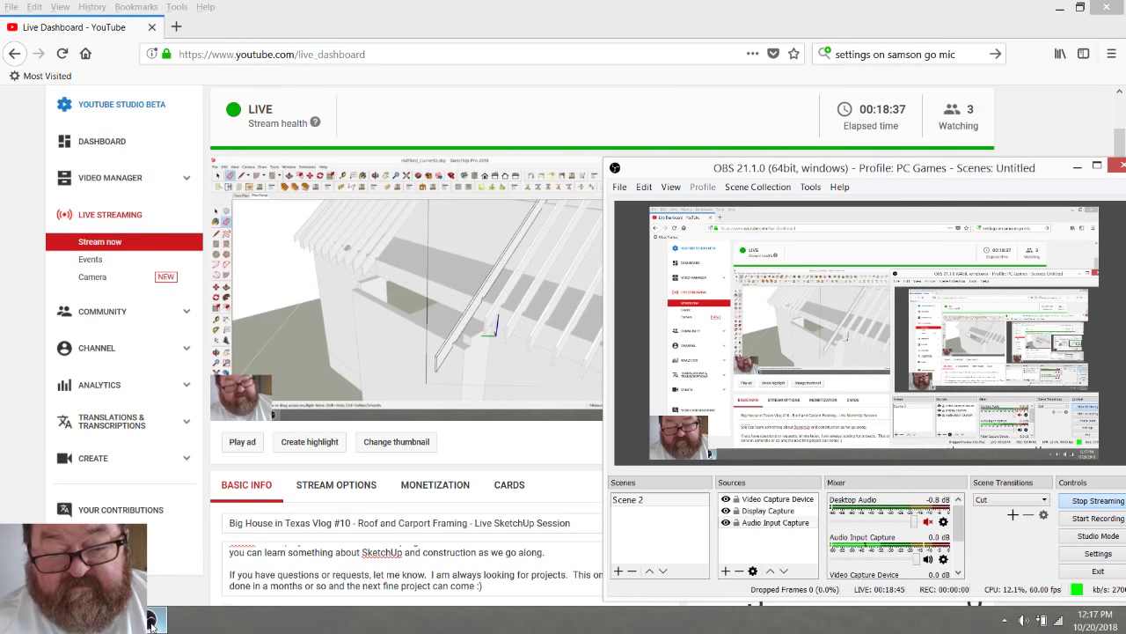
{"action": "left_click", "coordinate": [103, 619]}
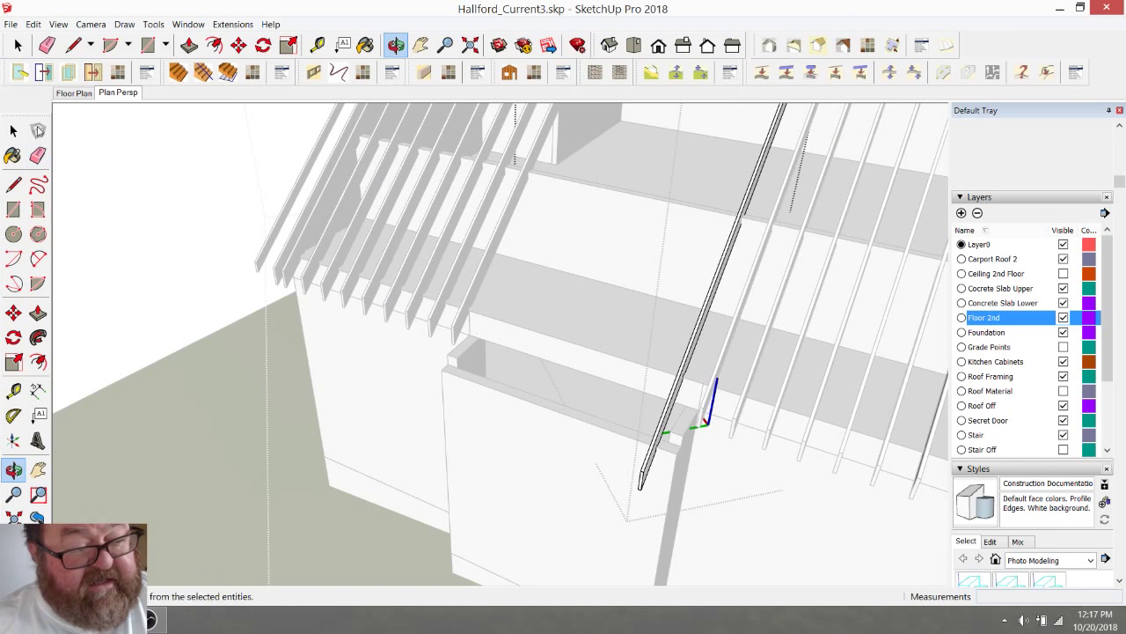
Step: Leave the notched rafter and open the roof framing group at the ridge section with missing rafters
{"action": "left_click", "coordinate": [18, 45]}
{"action": "scroll", "coordinate": [204, 363], "scroll_direction": "down", "scroll_amount": 10}
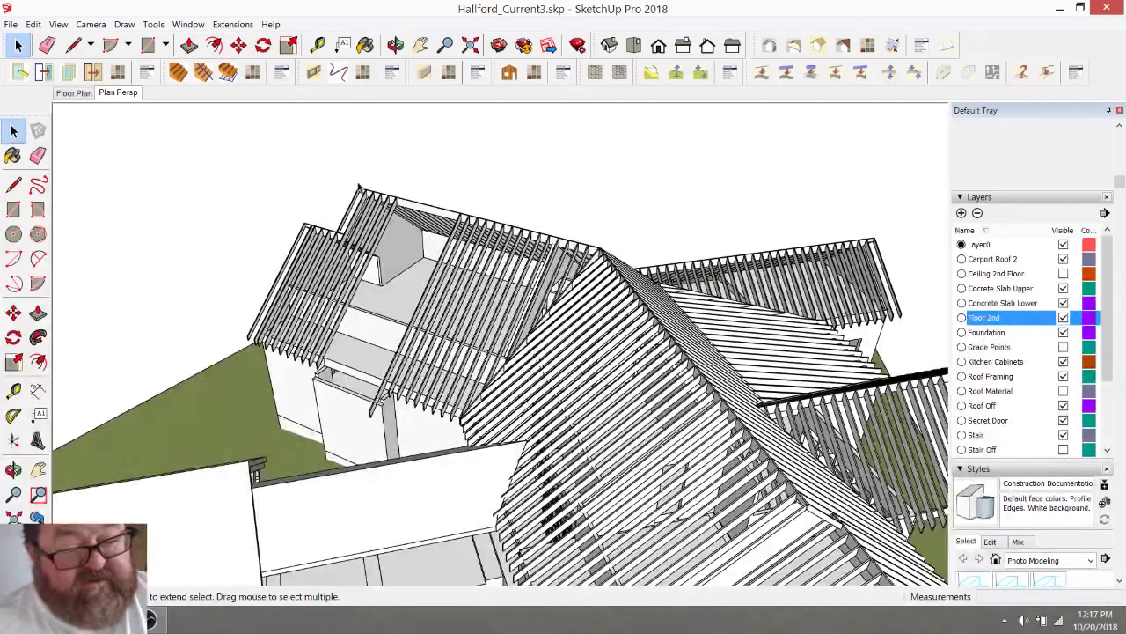
{"action": "scroll", "coordinate": [360, 190], "scroll_direction": "up", "scroll_amount": 3}
{"action": "left_click", "coordinate": [396, 45]}
{"action": "left_click_drag", "start_coordinate": [458, 264], "coordinate": [494, 329]}
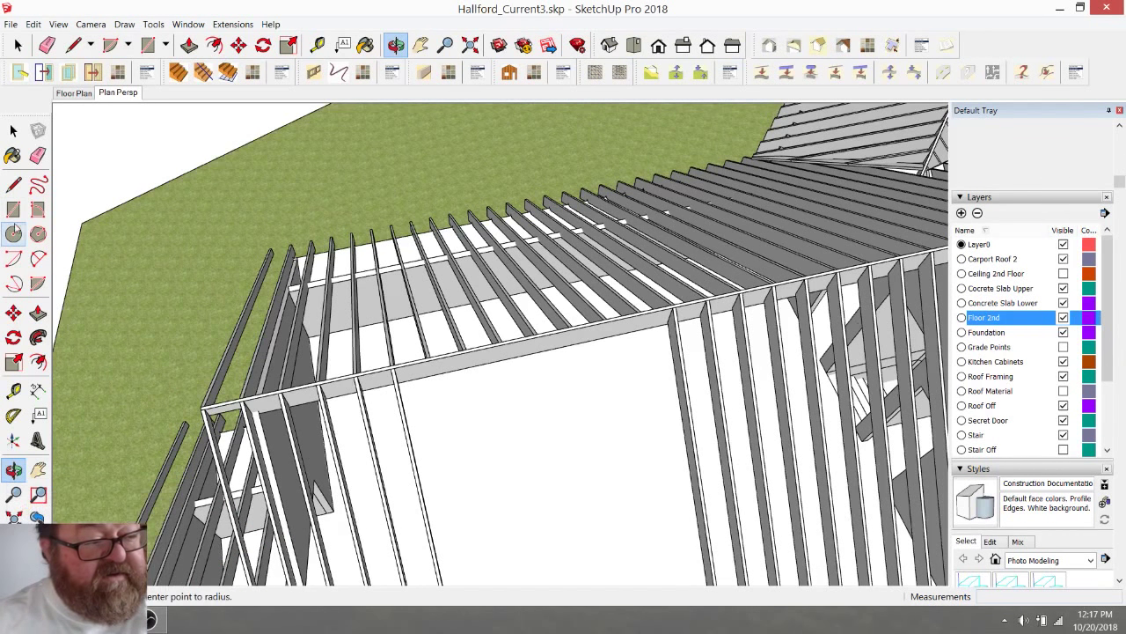
{"action": "left_click", "coordinate": [17, 45]}
{"action": "scroll", "coordinate": [676, 331], "scroll_direction": "up", "scroll_amount": 2}
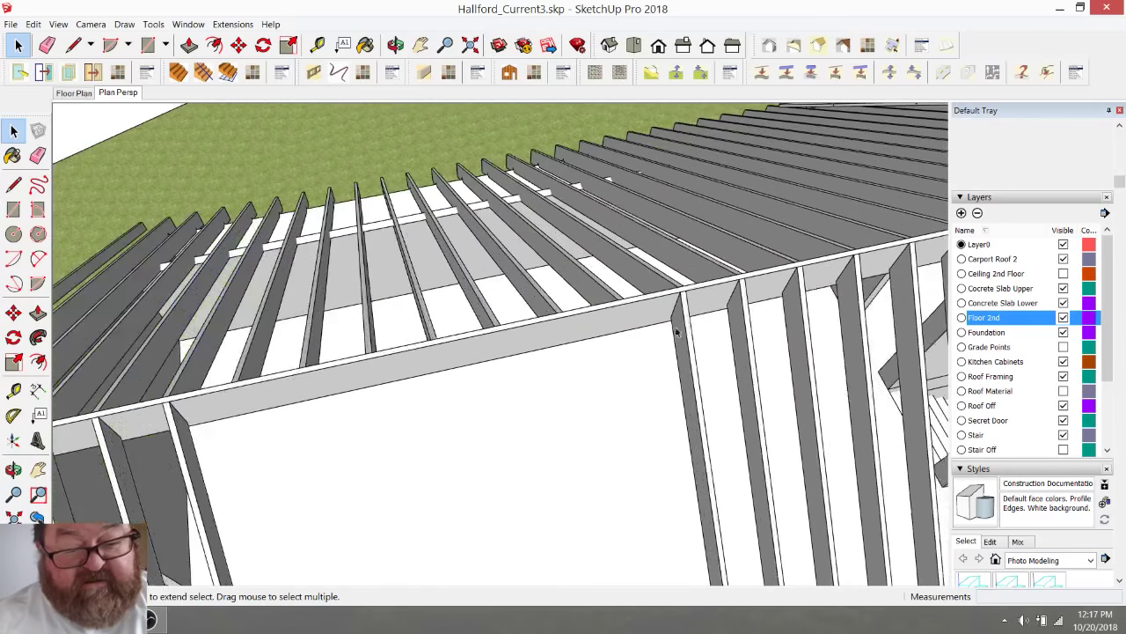
{"action": "left_click", "coordinate": [681, 308]}
{"action": "double_click", "coordinate": [684, 334]}
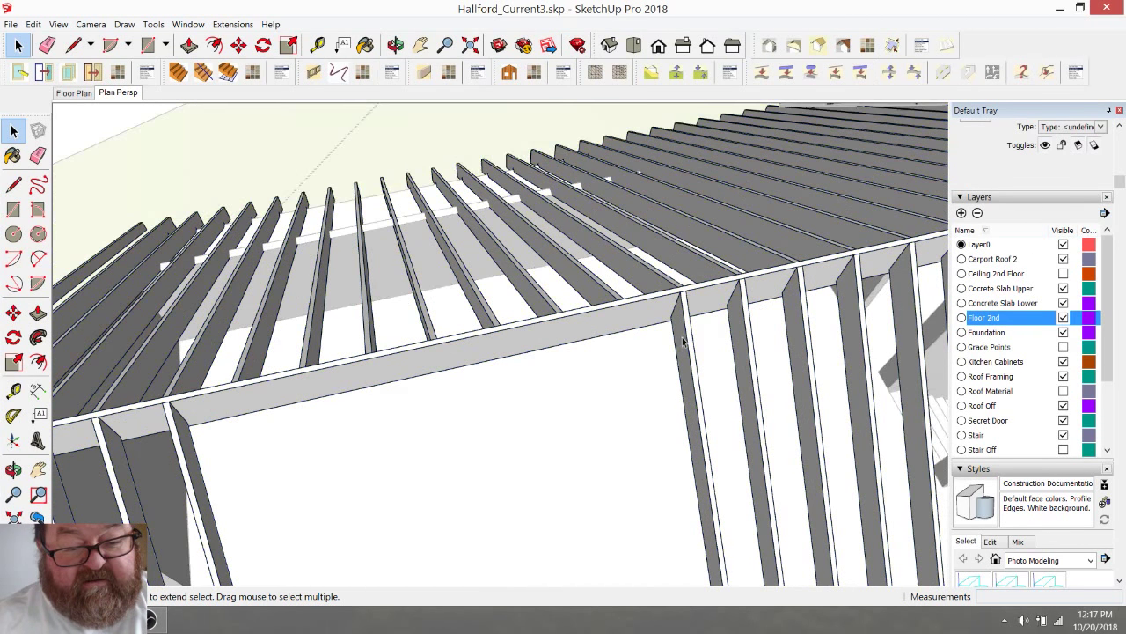
Step: Copy the rafter beside the ridge gap by one spacing of the opposite slope's rafters and array the copy 7 times
{"action": "left_click", "coordinate": [684, 332]}
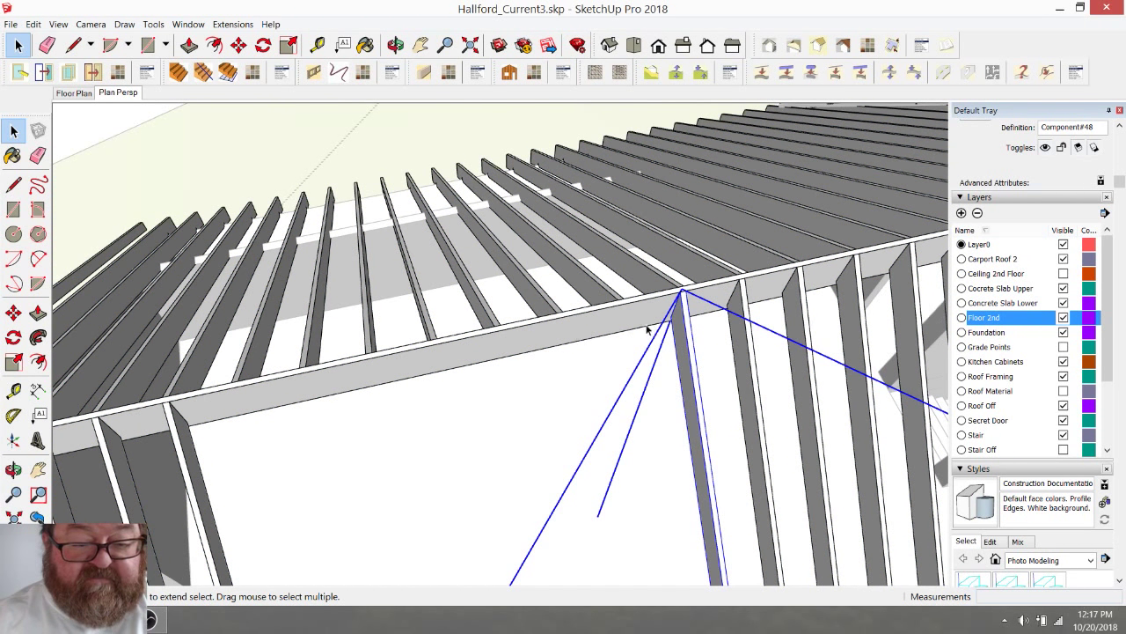
{"action": "left_click", "coordinate": [239, 44]}
{"action": "scroll", "coordinate": [557, 271], "scroll_direction": "up", "scroll_amount": 3}
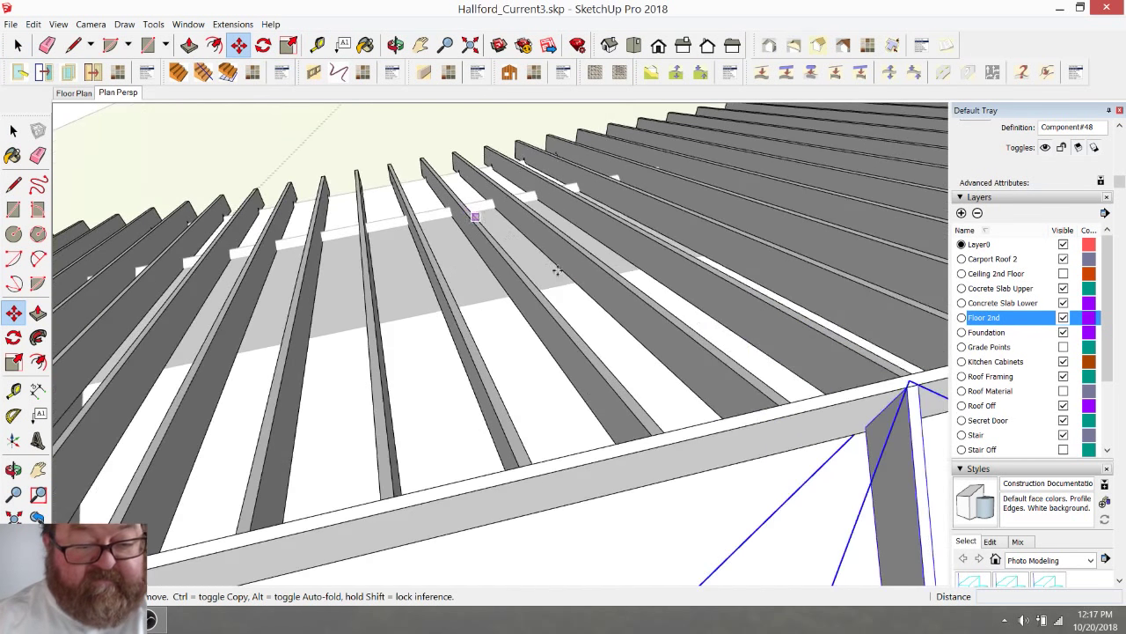
{"action": "scroll", "coordinate": [664, 322], "scroll_direction": "down", "scroll_amount": 1}
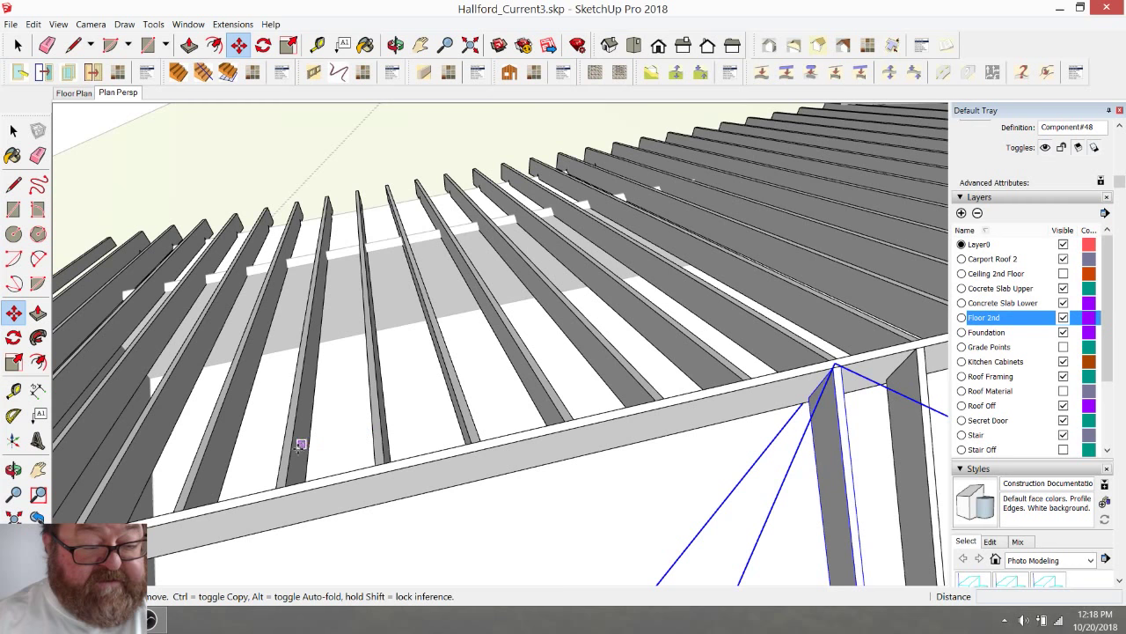
{"action": "left_click", "coordinate": [752, 377]}
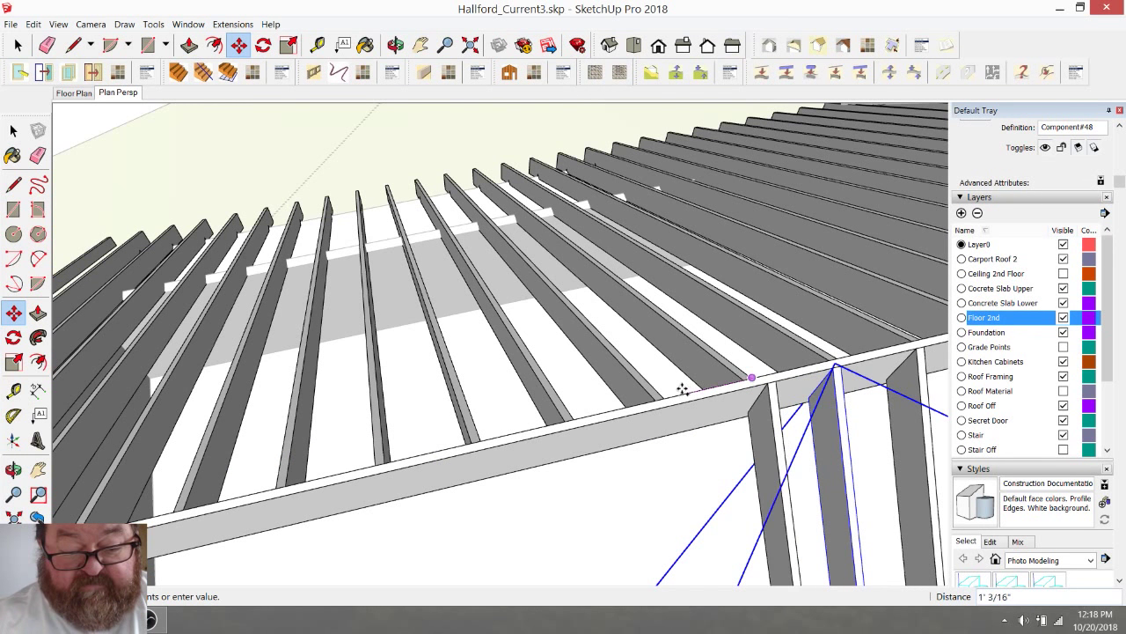
{"action": "left_click", "coordinate": [665, 400]}
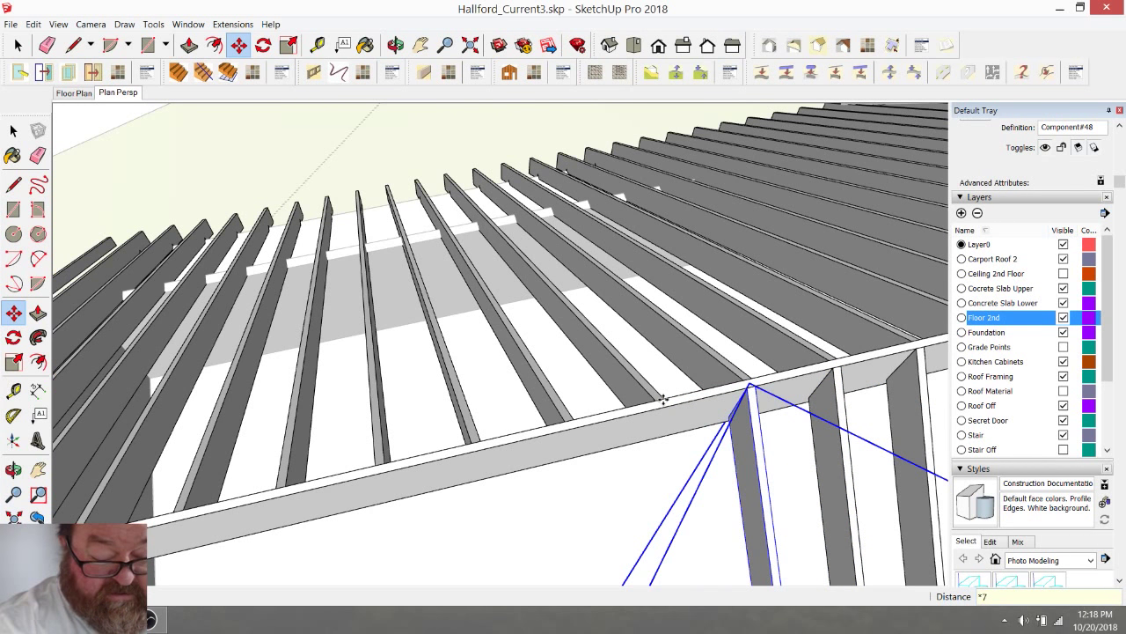
{"action": "key", "text": "Return"}
{"action": "scroll", "coordinate": [675, 133], "scroll_direction": "down", "scroll_amount": 1}
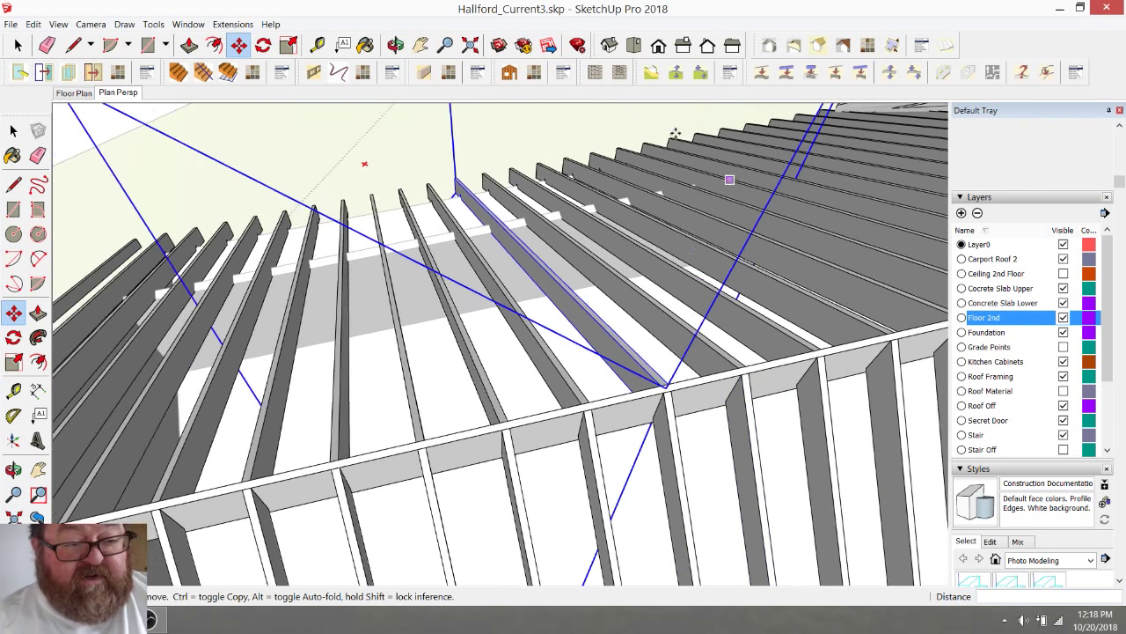
Step: Open the first long rafter at the eave and draw a line about 5 1/8" long across its tail's lower corner
{"action": "middle_click_drag", "start_coordinate": [675, 133], "coordinate": [590, 194]}
{"action": "scroll", "coordinate": [692, 414], "scroll_direction": "down", "scroll_amount": 3}
{"action": "middle_click_drag", "start_coordinate": [692, 415], "coordinate": [737, 346]}
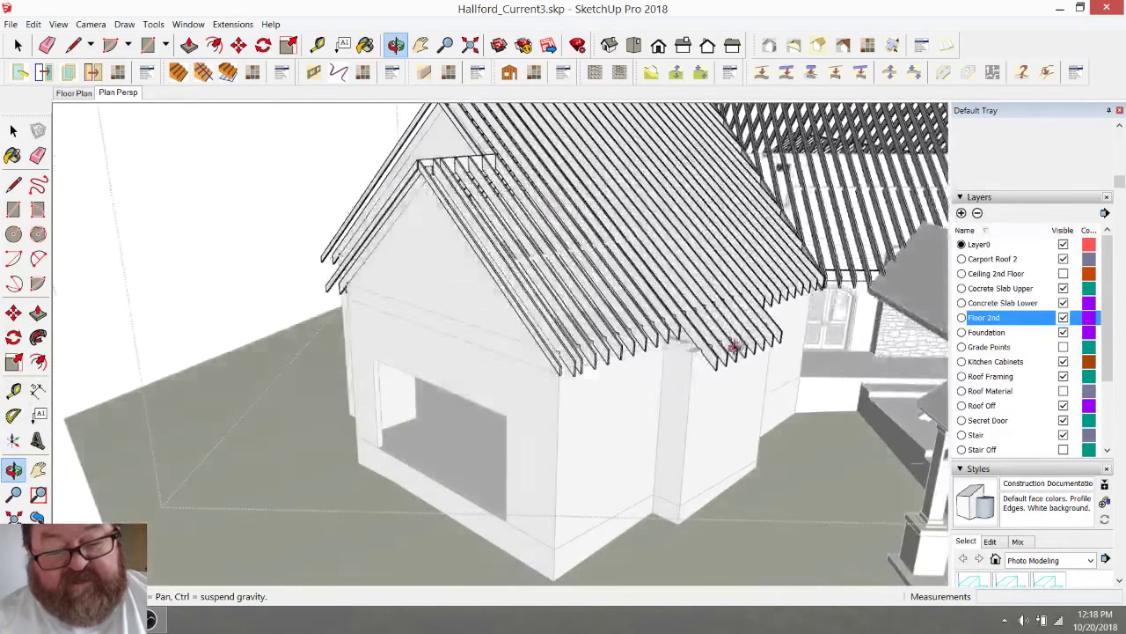
{"action": "scroll", "coordinate": [749, 344], "scroll_direction": "up", "scroll_amount": 5}
{"action": "scroll", "coordinate": [703, 335], "scroll_direction": "up", "scroll_amount": 3}
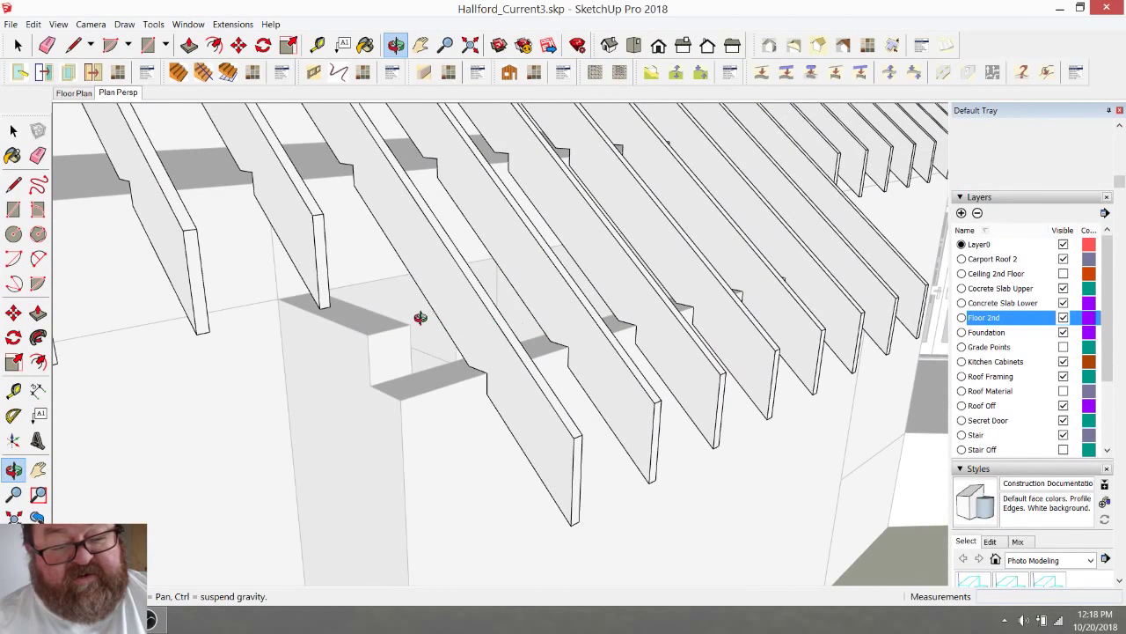
{"action": "left_click", "coordinate": [18, 45]}
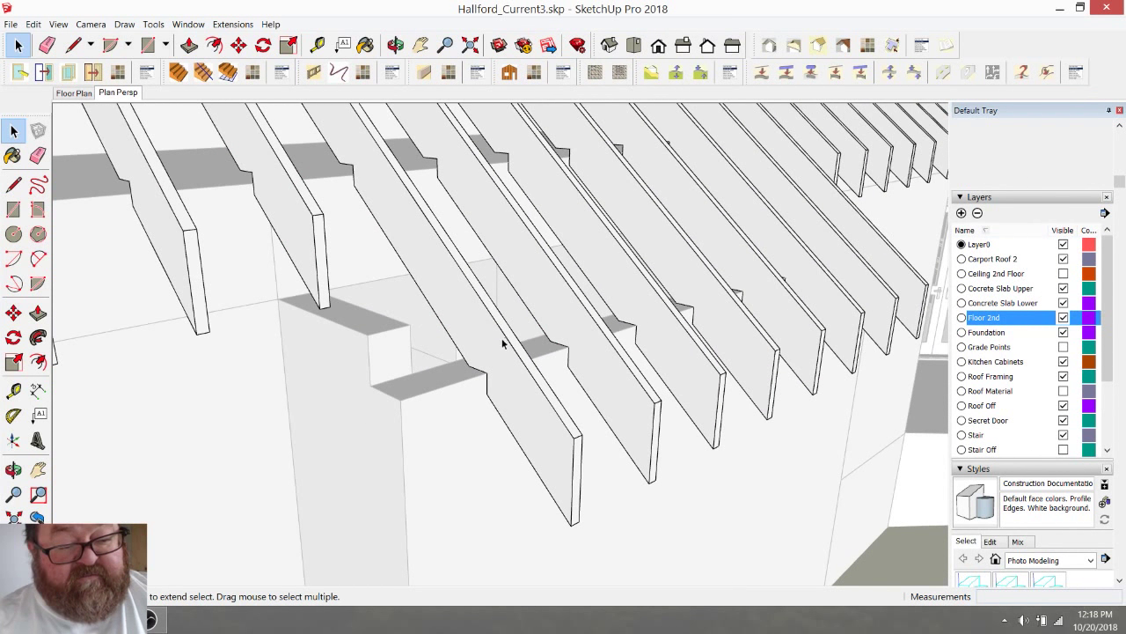
{"action": "double_click", "coordinate": [502, 343]}
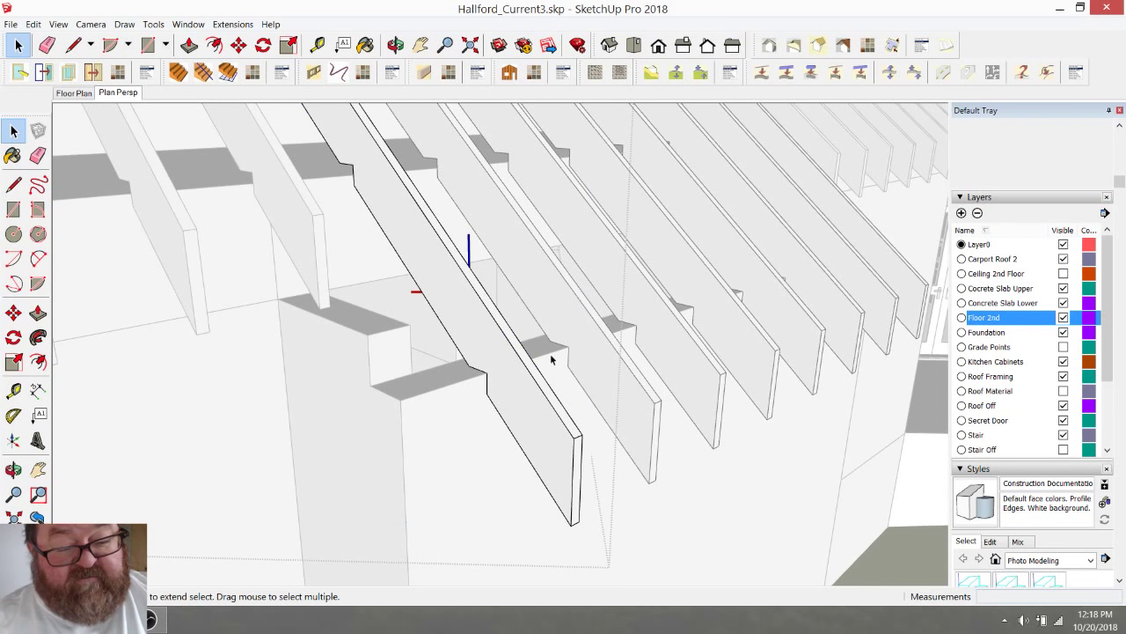
{"action": "left_click", "coordinate": [74, 45]}
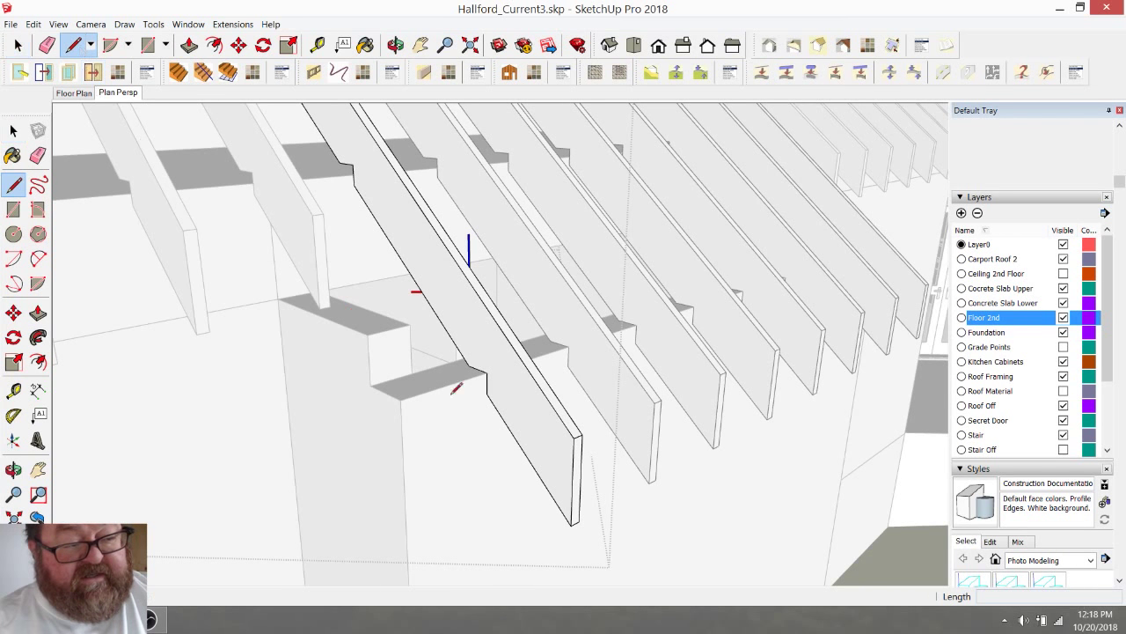
{"action": "left_click", "coordinate": [573, 481]}
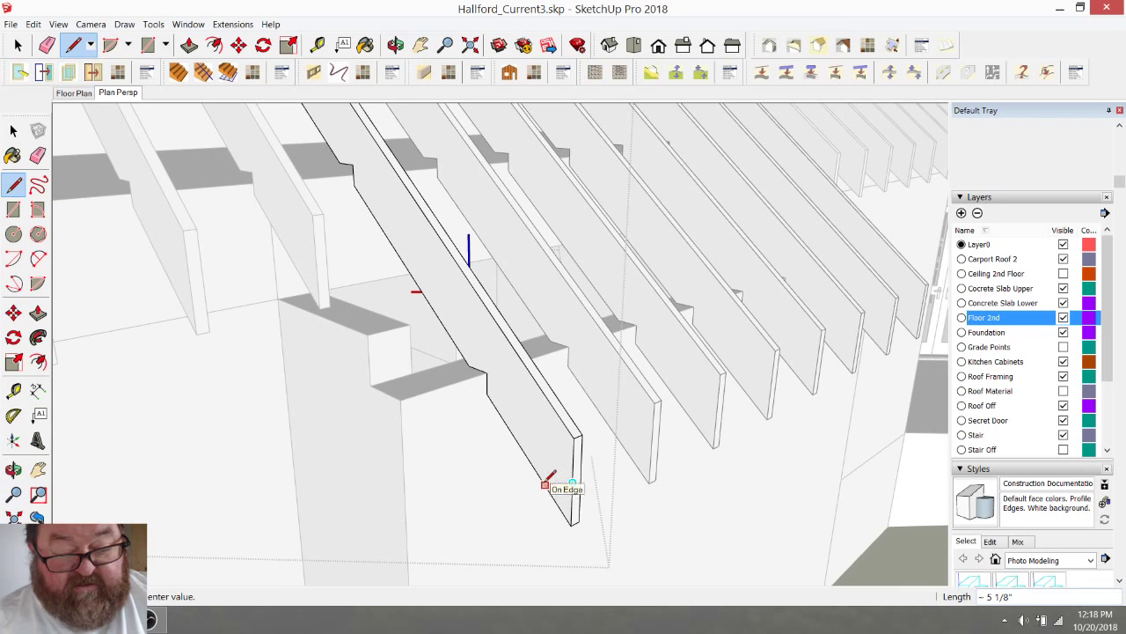
{"action": "left_click", "coordinate": [545, 483]}
Step: Try to cut the rafter tail's lower corner off through the 1 1/2" thickness, and restore the full tail
{"action": "key", "text": "p"}
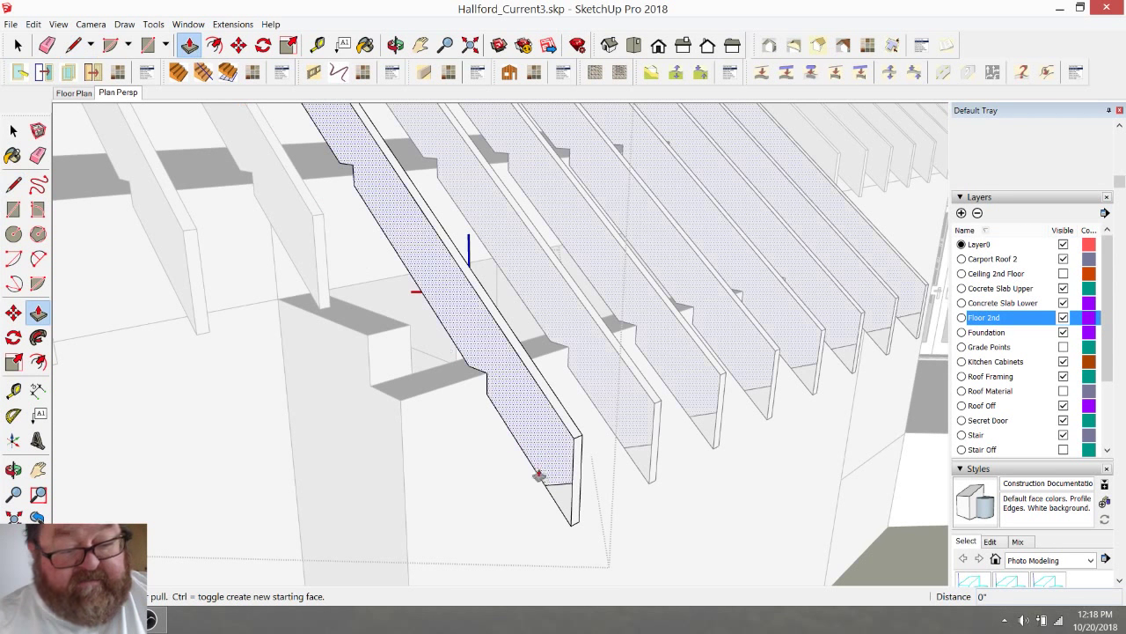
{"action": "left_click", "coordinate": [559, 495]}
{"action": "left_click", "coordinate": [573, 499]}
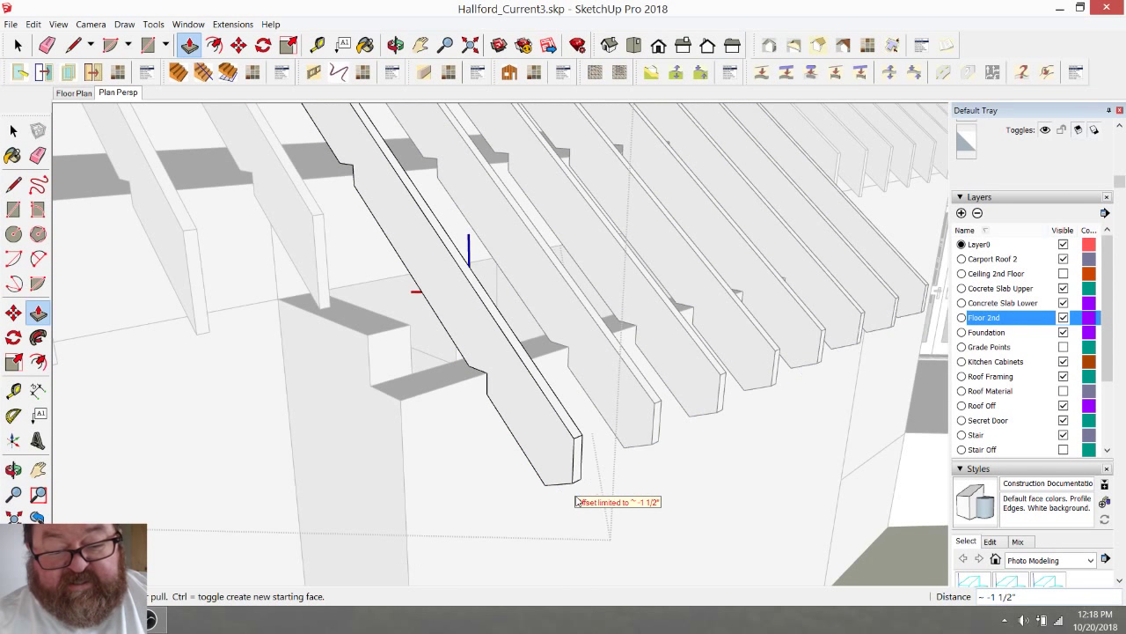
{"action": "left_click", "coordinate": [534, 437]}
{"action": "left_click", "coordinate": [528, 435]}
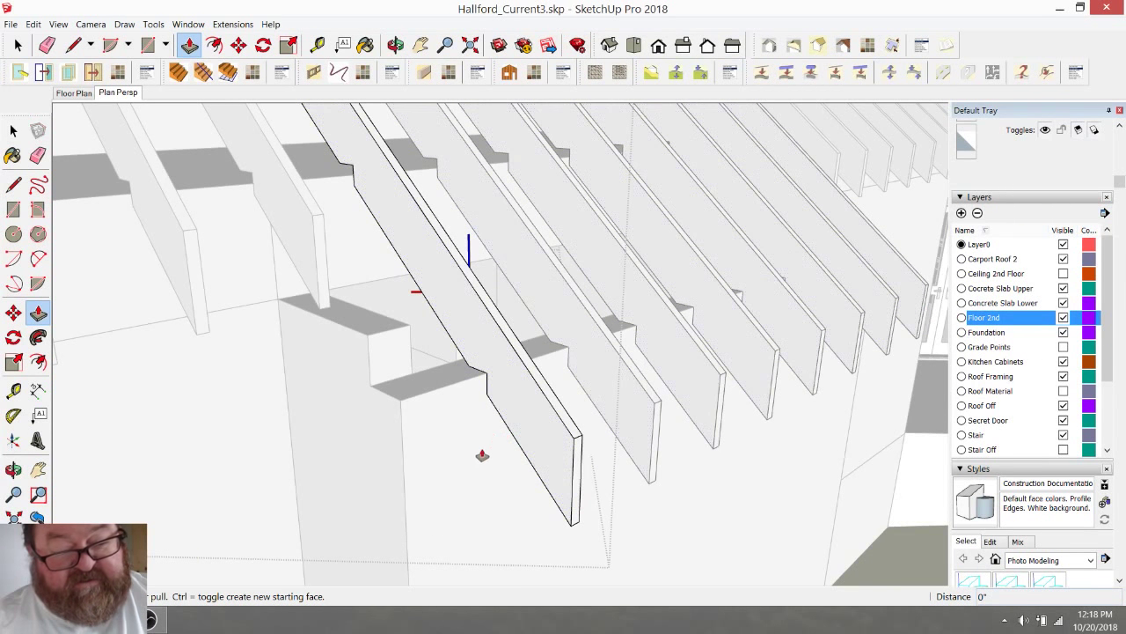
{"action": "scroll", "coordinate": [438, 370], "scroll_direction": "down", "scroll_amount": 2}
{"action": "left_click", "coordinate": [17, 44]}
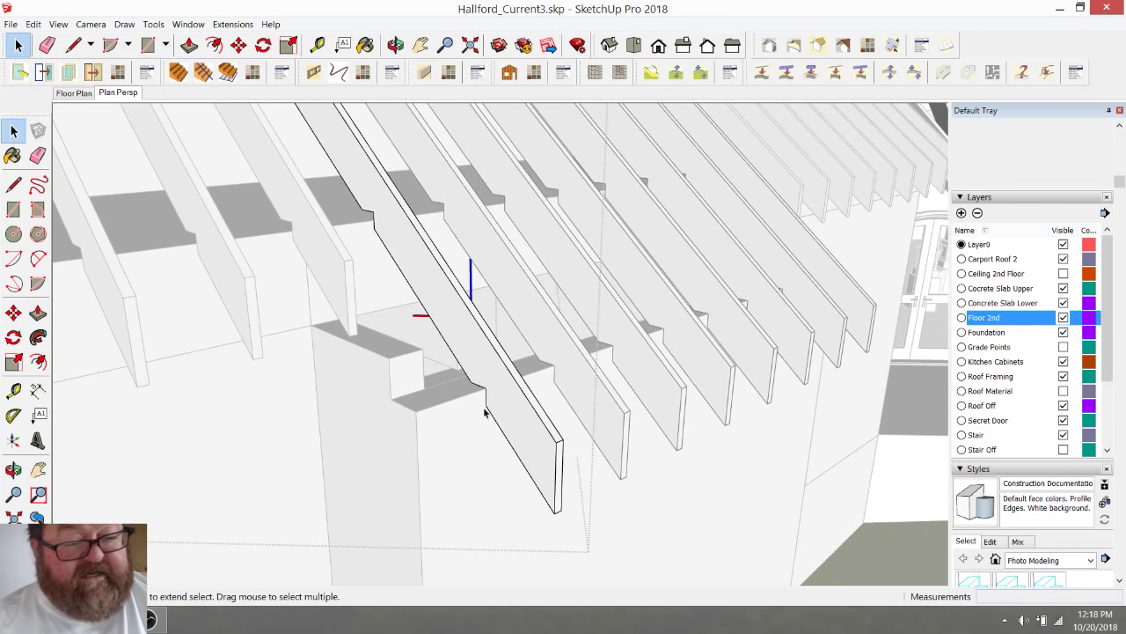
Step: Switch to the YouTube Live Dashboard to check the live stream, and return to the SketchUp model
{"action": "scroll", "coordinate": [604, 485], "scroll_direction": "down", "scroll_amount": 5}
{"action": "middle_click_drag", "start_coordinate": [621, 498], "coordinate": [121, 183]}
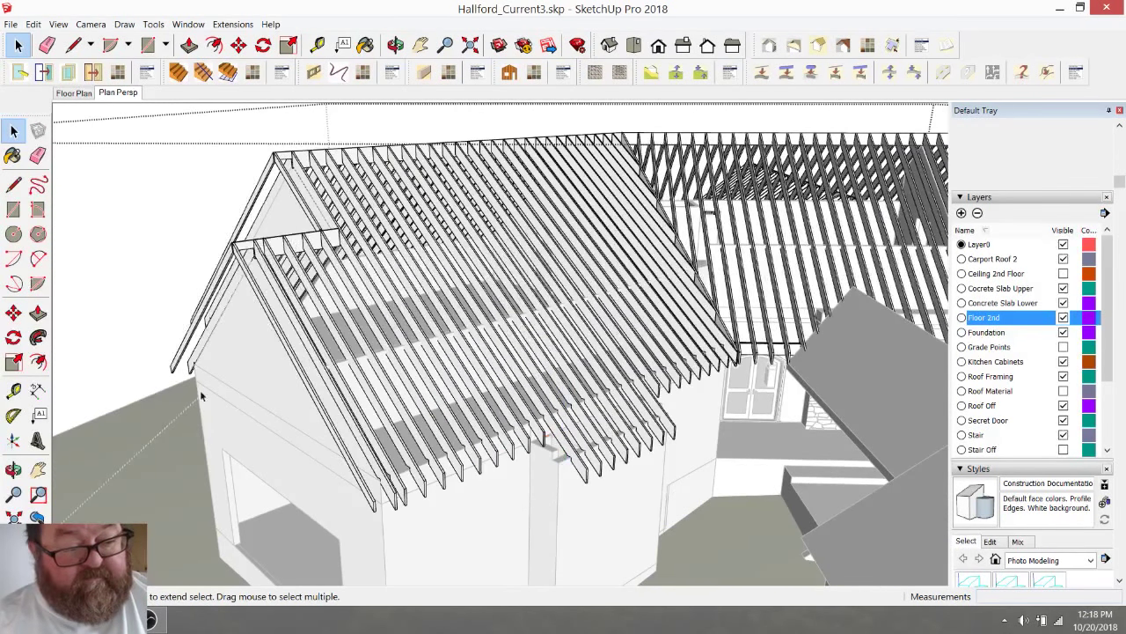
{"action": "key", "text": "alt+Tab"}
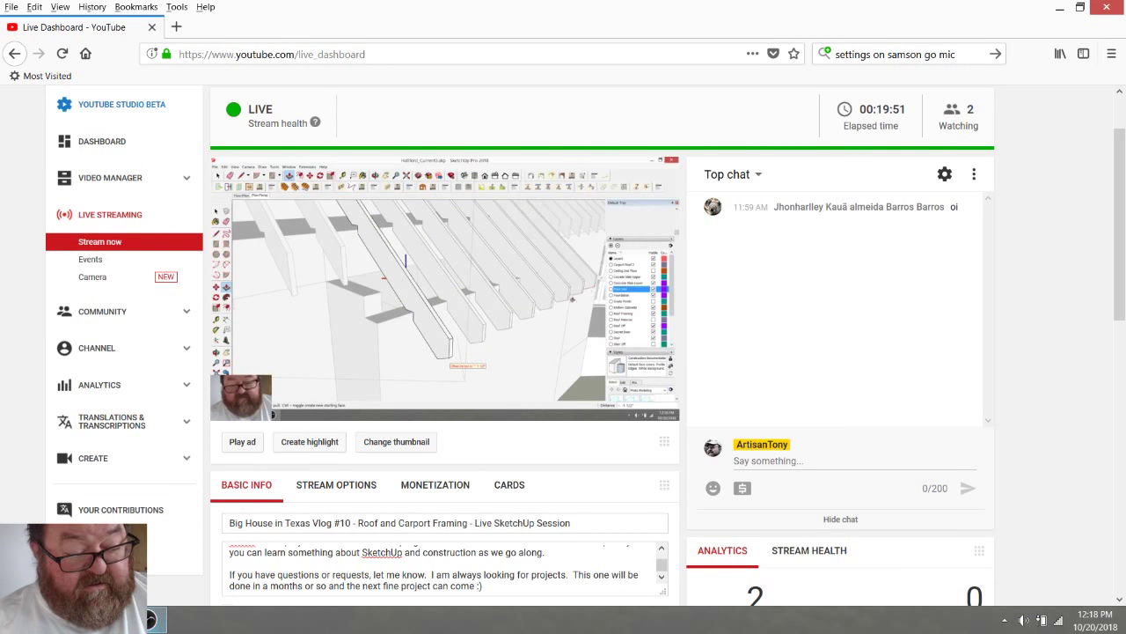
{"action": "key", "text": "alt+Tab"}
Step: Open the second floor and delete the vertical edge on its front face above the projecting wall's outer corner
{"action": "scroll", "coordinate": [520, 429], "scroll_direction": "down", "scroll_amount": 2}
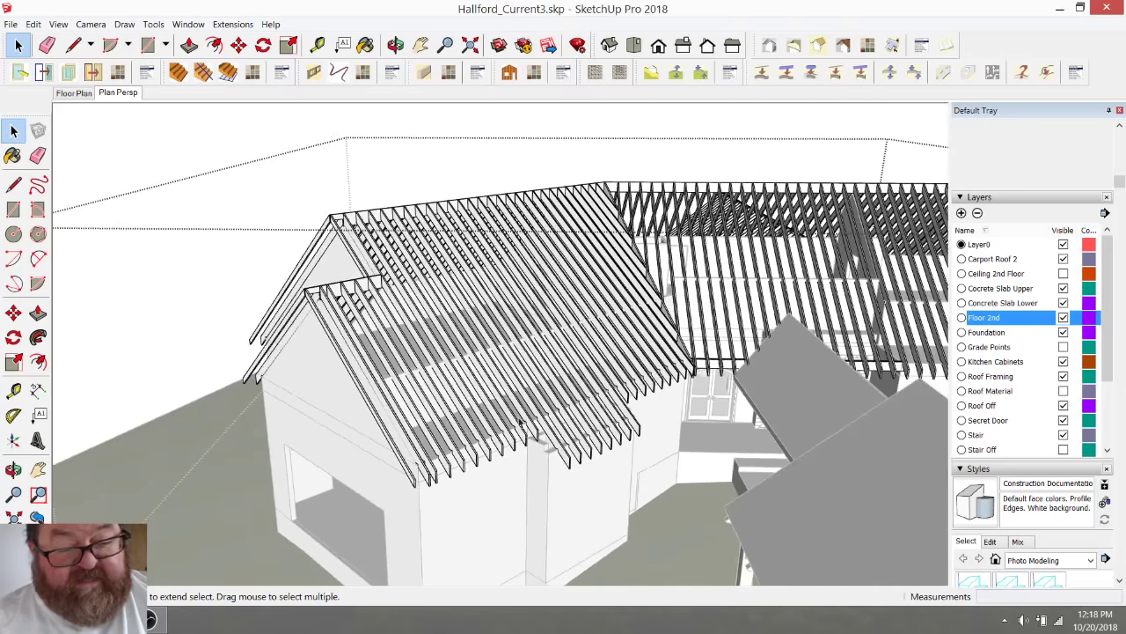
{"action": "left_click", "coordinate": [395, 44]}
{"action": "left_click_drag", "start_coordinate": [475, 414], "coordinate": [546, 418]}
{"action": "scroll", "coordinate": [541, 443], "scroll_direction": "up", "scroll_amount": 5}
{"action": "scroll", "coordinate": [537, 448], "scroll_direction": "up", "scroll_amount": 2}
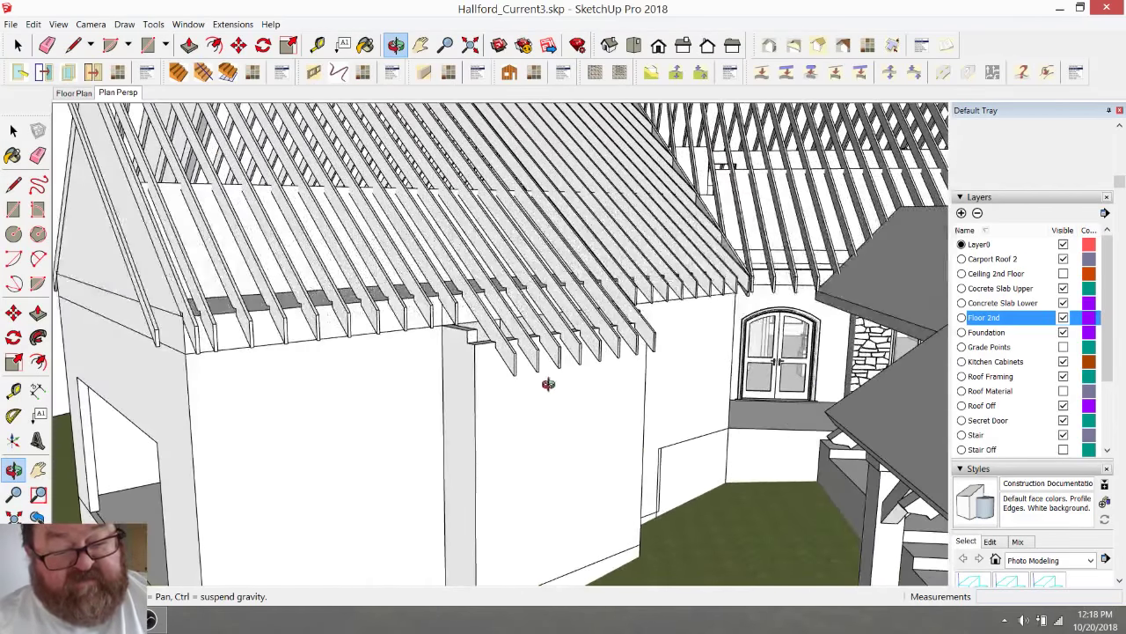
{"action": "scroll", "coordinate": [533, 388], "scroll_direction": "up", "scroll_amount": 6}
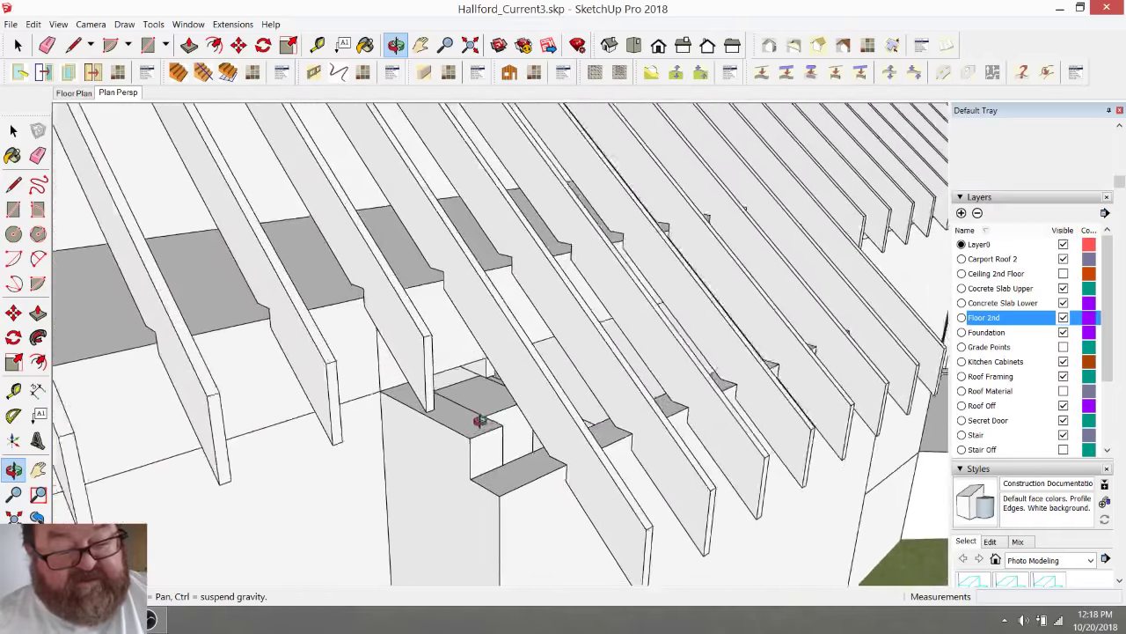
{"action": "left_click_drag", "start_coordinate": [480, 421], "coordinate": [628, 463]}
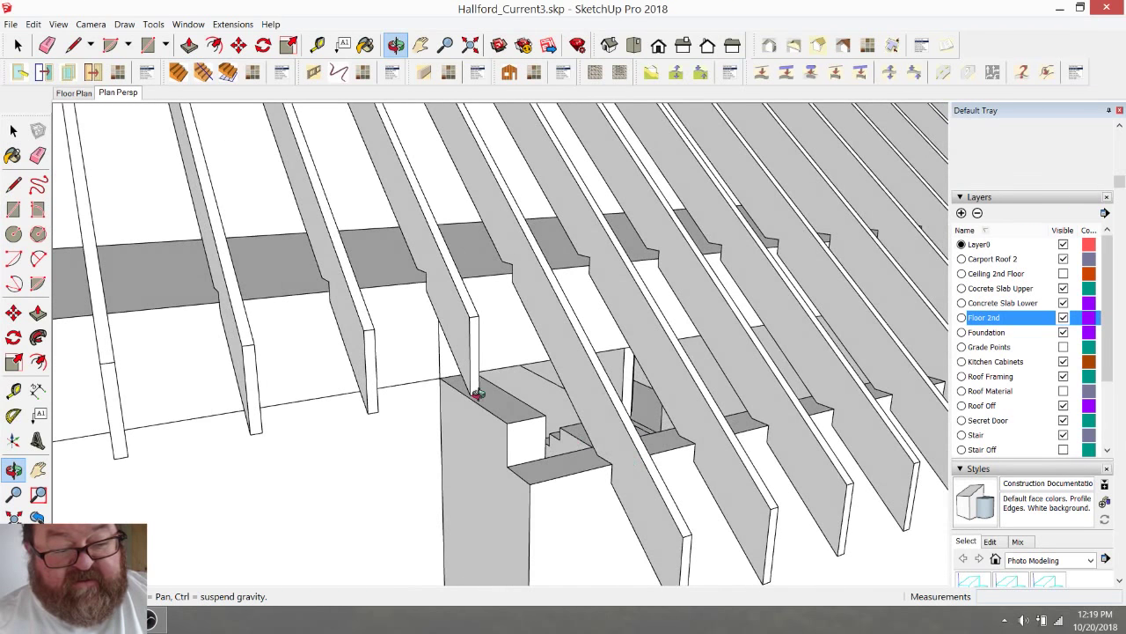
{"action": "left_click", "coordinate": [17, 44]}
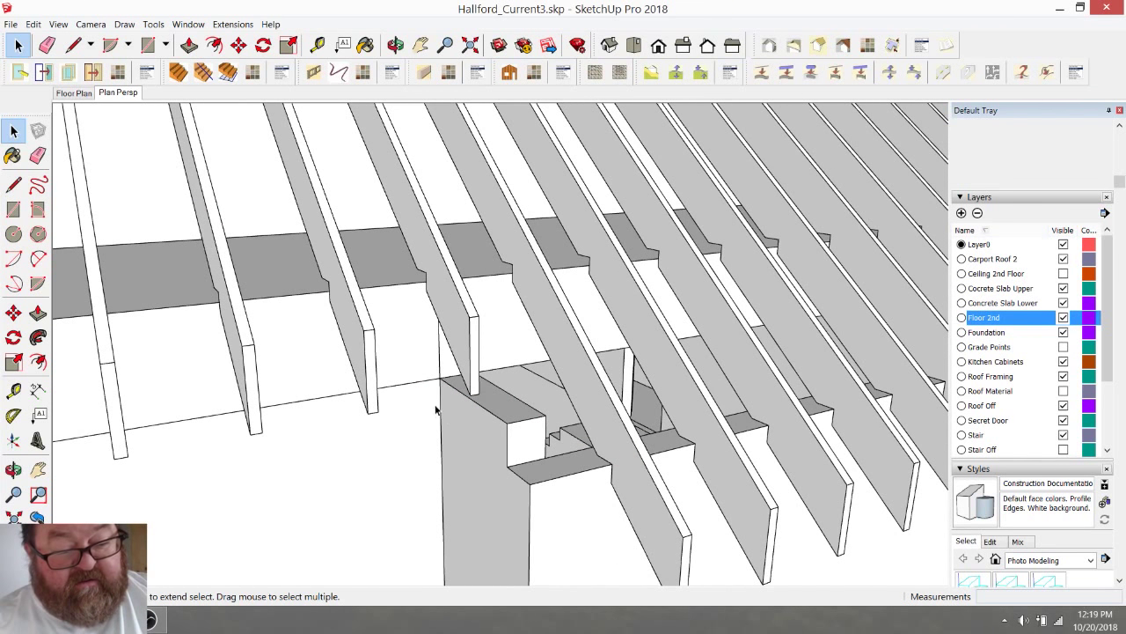
{"action": "left_click", "coordinate": [436, 359]}
{"action": "triple_click", "coordinate": [437, 358]}
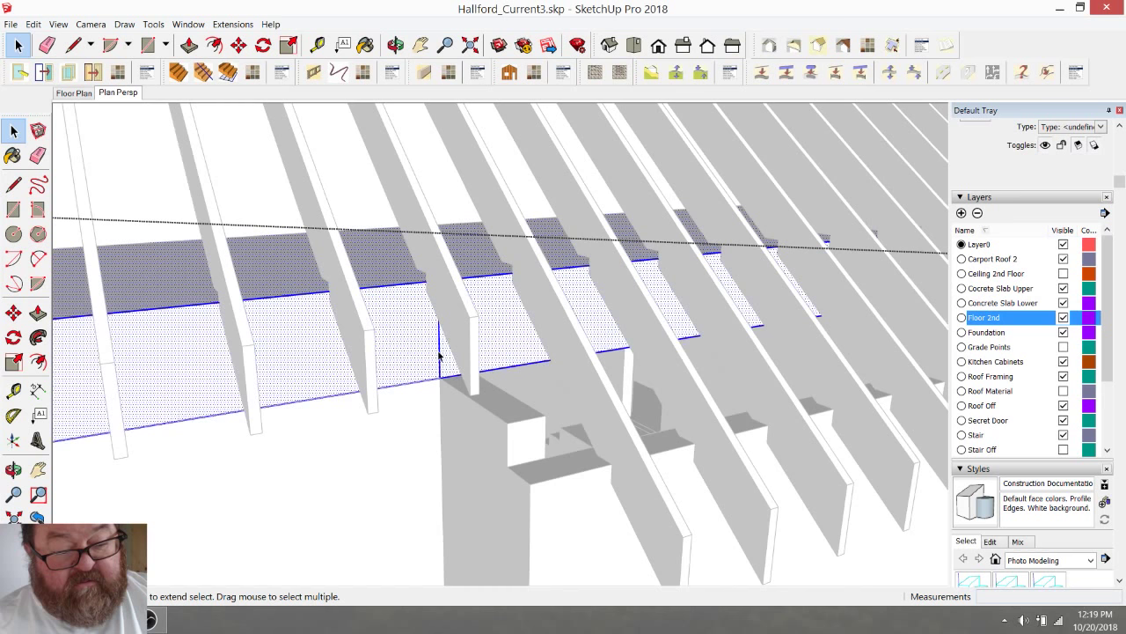
{"action": "left_click", "coordinate": [439, 356]}
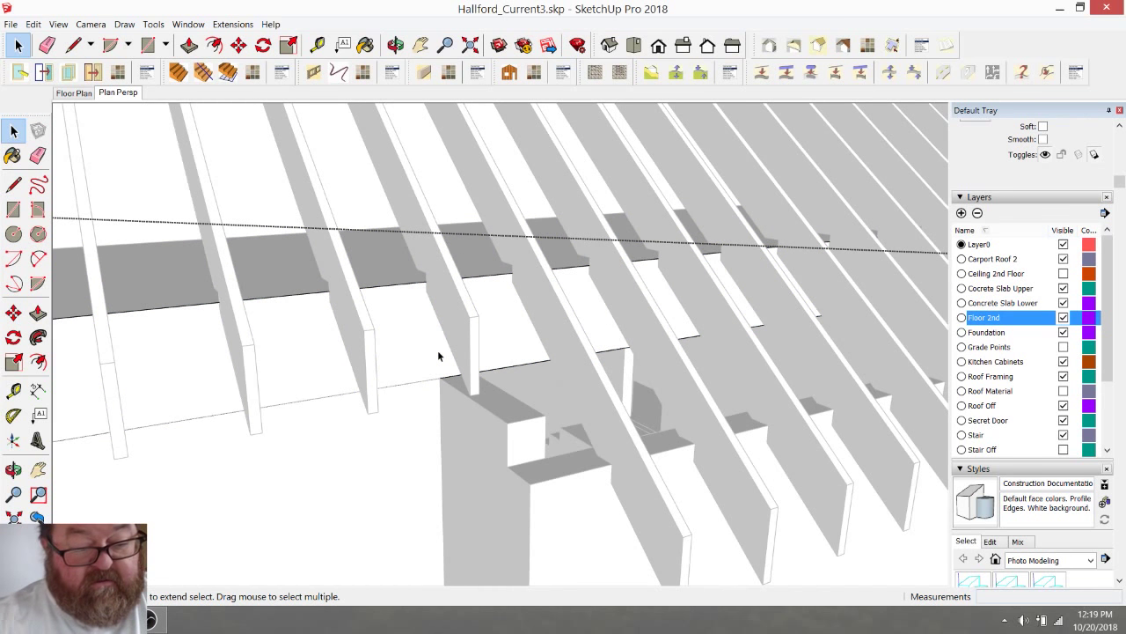
Step: Try to delete the matching vertical edge on the second floor's front face at the projecting wall's opposite end
{"action": "scroll", "coordinate": [413, 345], "scroll_direction": "down", "scroll_amount": 2}
{"action": "left_click", "coordinate": [395, 45]}
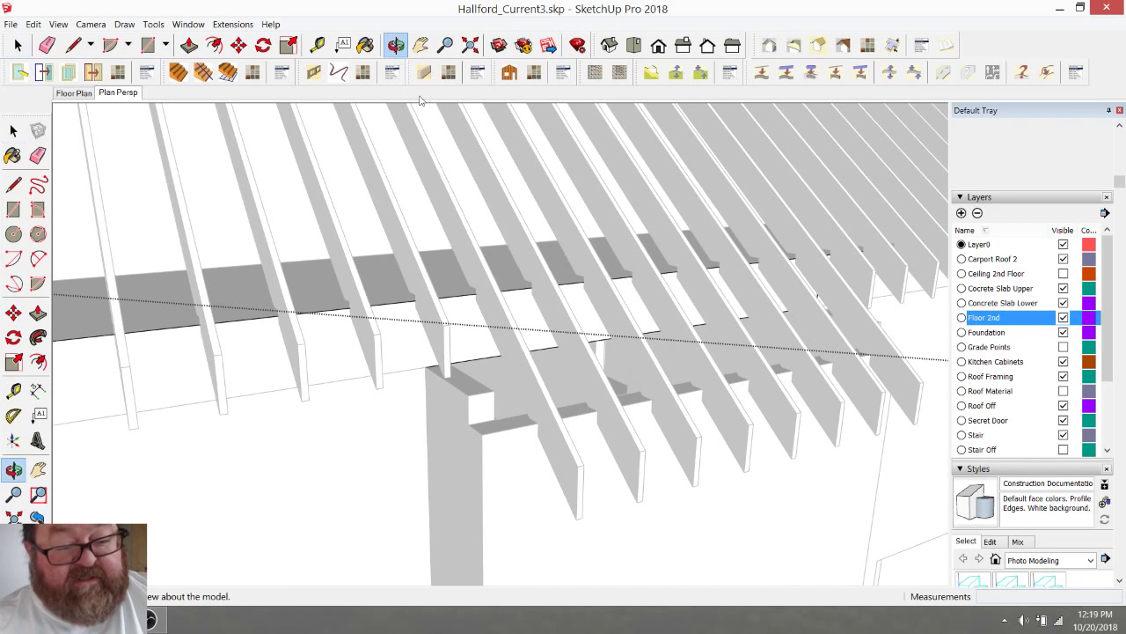
{"action": "left_click_drag", "start_coordinate": [617, 308], "coordinate": [462, 323]}
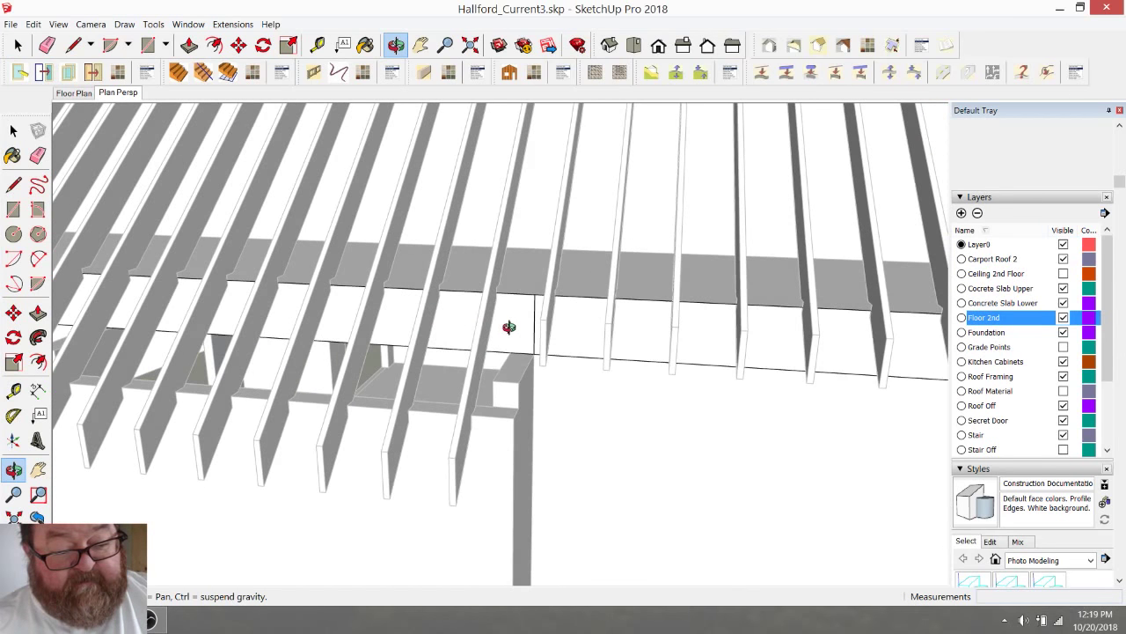
{"action": "scroll", "coordinate": [508, 326], "scroll_direction": "up", "scroll_amount": 3}
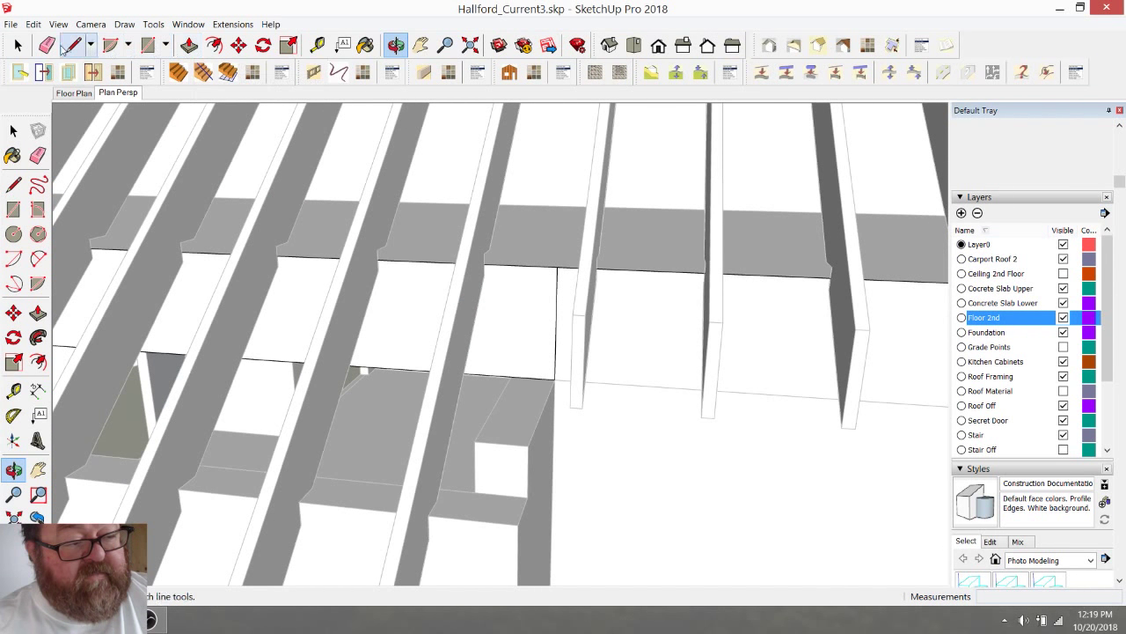
{"action": "left_click", "coordinate": [16, 47]}
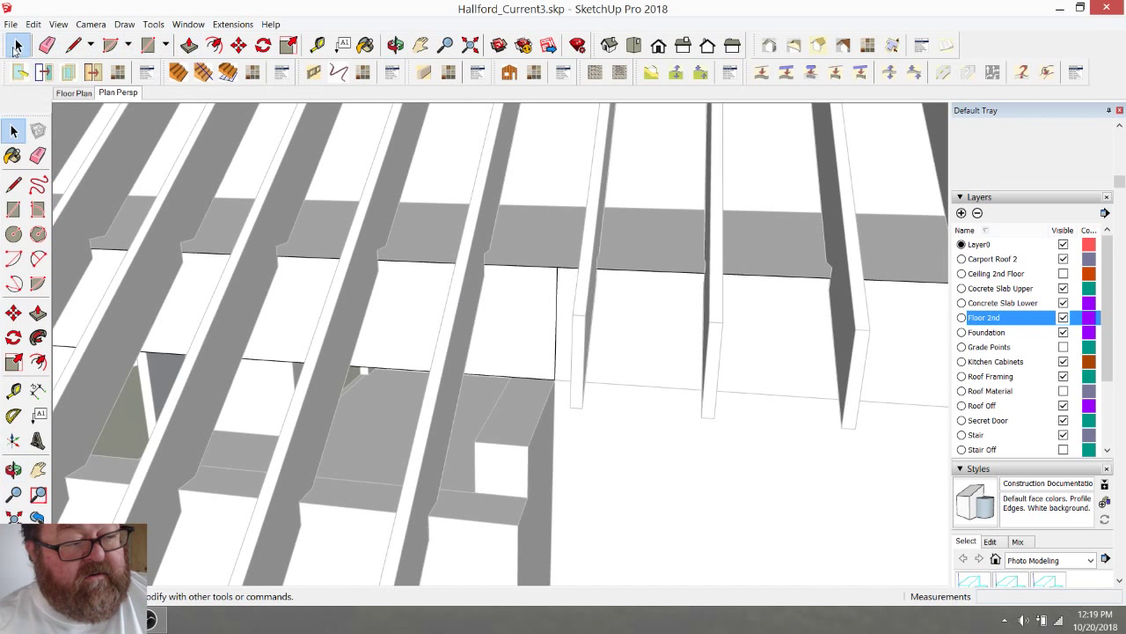
{"action": "left_click", "coordinate": [555, 327]}
{"action": "key", "text": "Delete"}
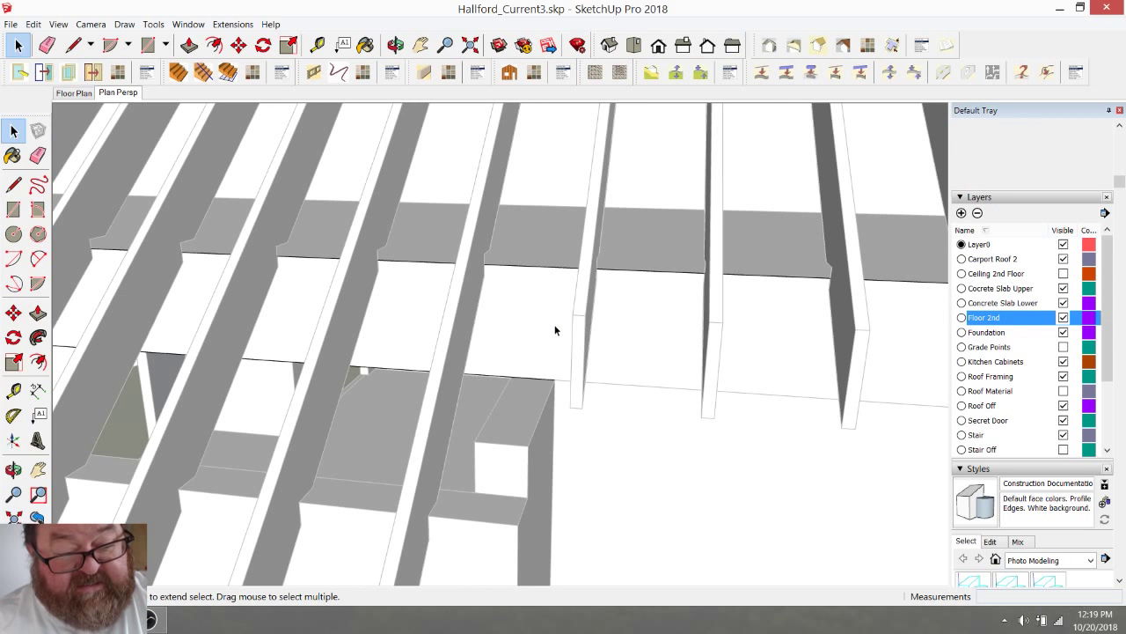
{"action": "scroll", "coordinate": [696, 377], "scroll_direction": "down", "scroll_amount": 5}
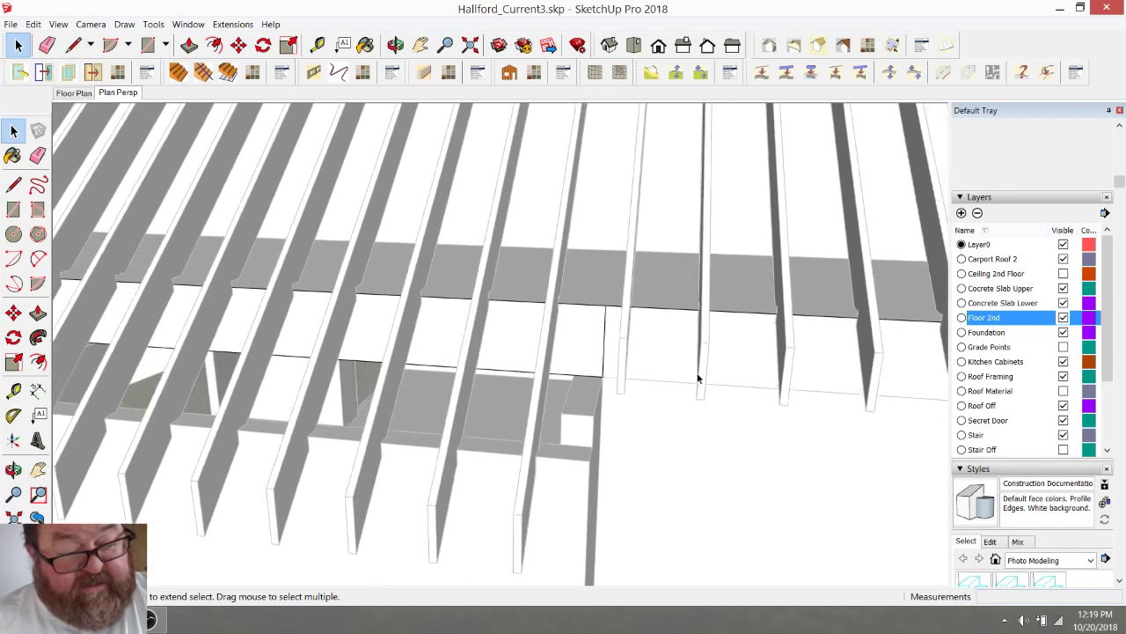
{"action": "scroll", "coordinate": [608, 377], "scroll_direction": "up", "scroll_amount": 2}
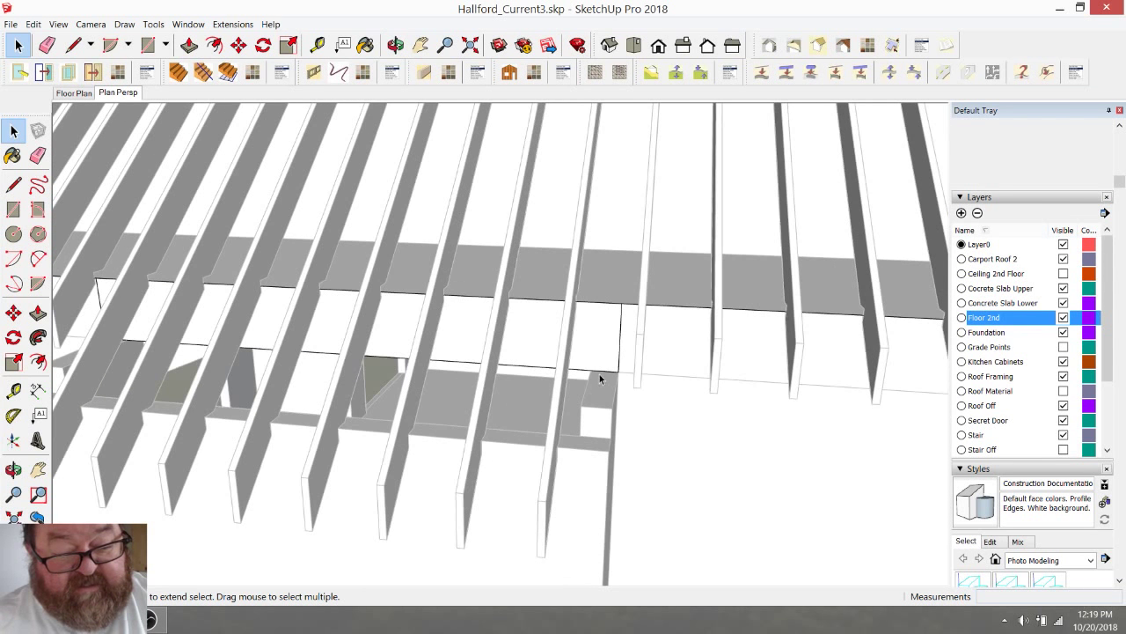
{"action": "left_click", "coordinate": [598, 371]}
{"action": "left_click", "coordinate": [598, 370]}
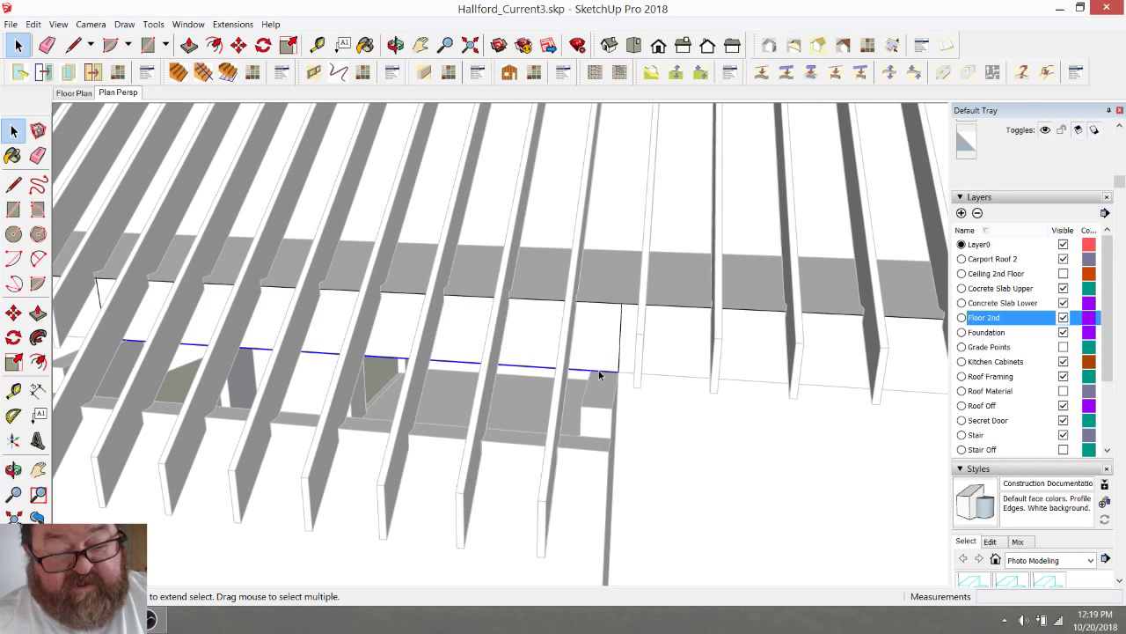
{"action": "key", "text": "o"}
{"action": "left_click_drag", "start_coordinate": [539, 407], "coordinate": [486, 404]}
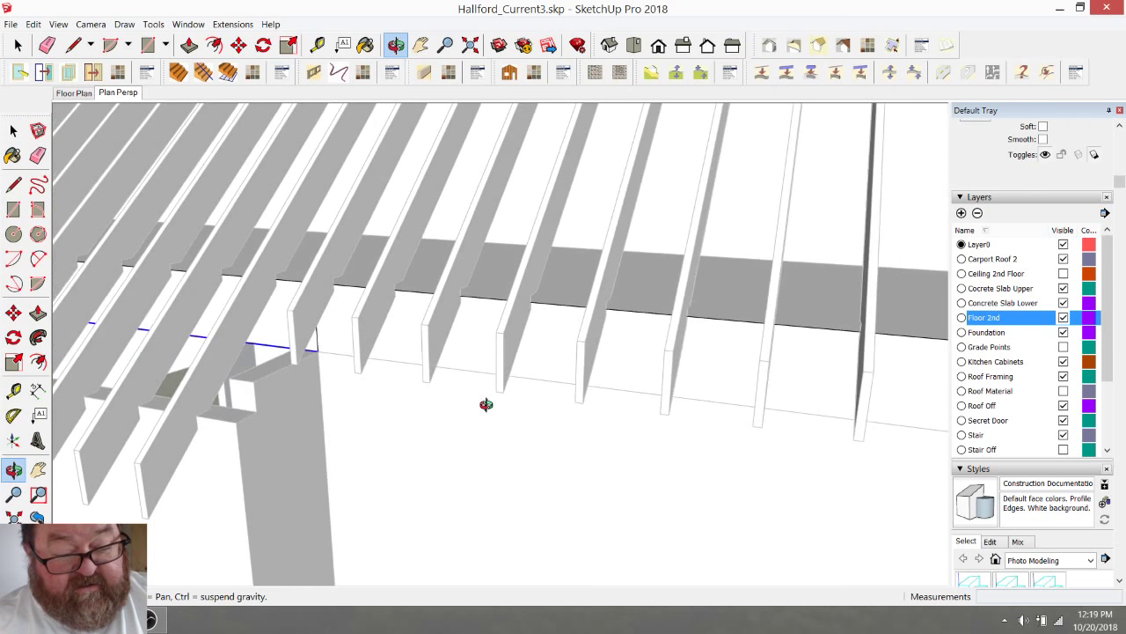
{"action": "scroll", "coordinate": [136, 380], "scroll_direction": "up", "scroll_amount": 6}
{"action": "scroll", "coordinate": [266, 381], "scroll_direction": "down", "scroll_amount": 4}
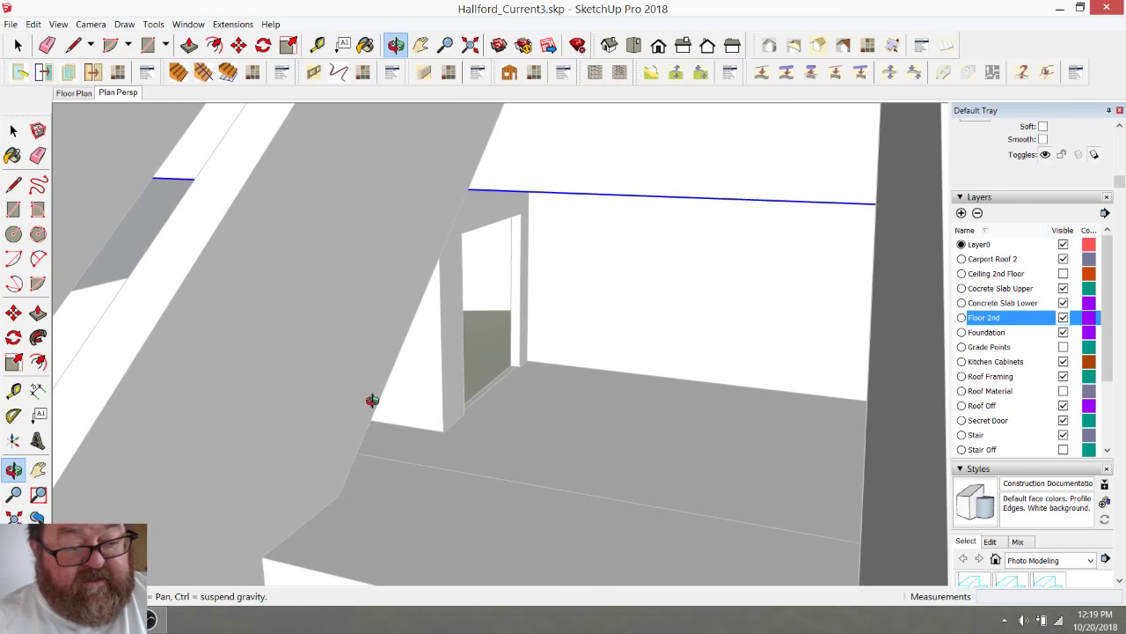
{"action": "scroll", "coordinate": [374, 402], "scroll_direction": "down", "scroll_amount": 5}
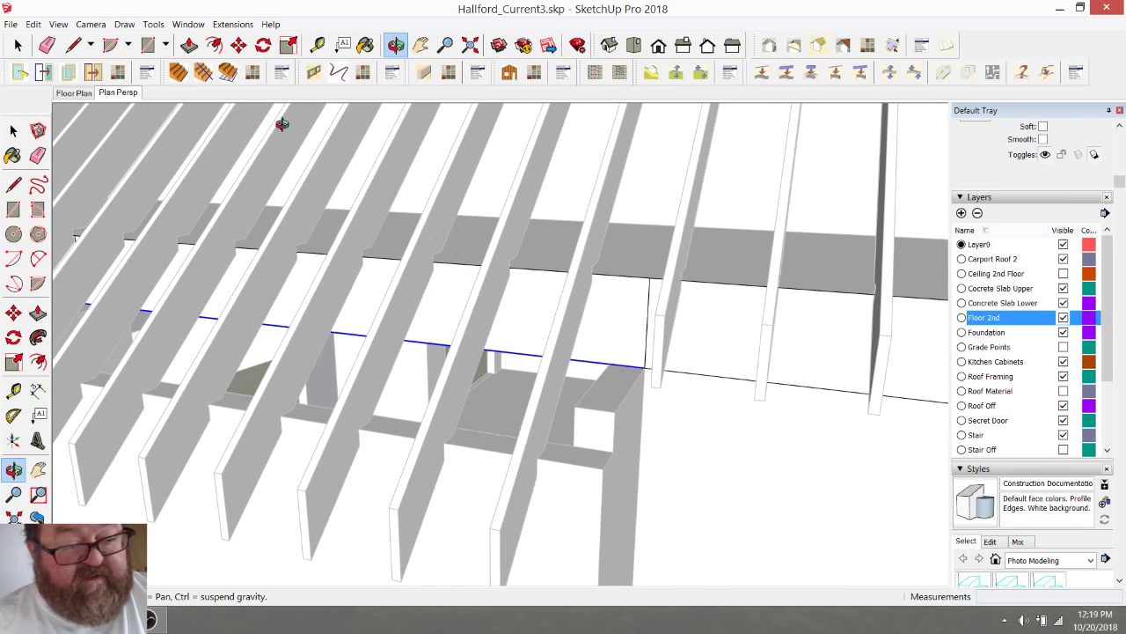
{"action": "left_click", "coordinate": [238, 45]}
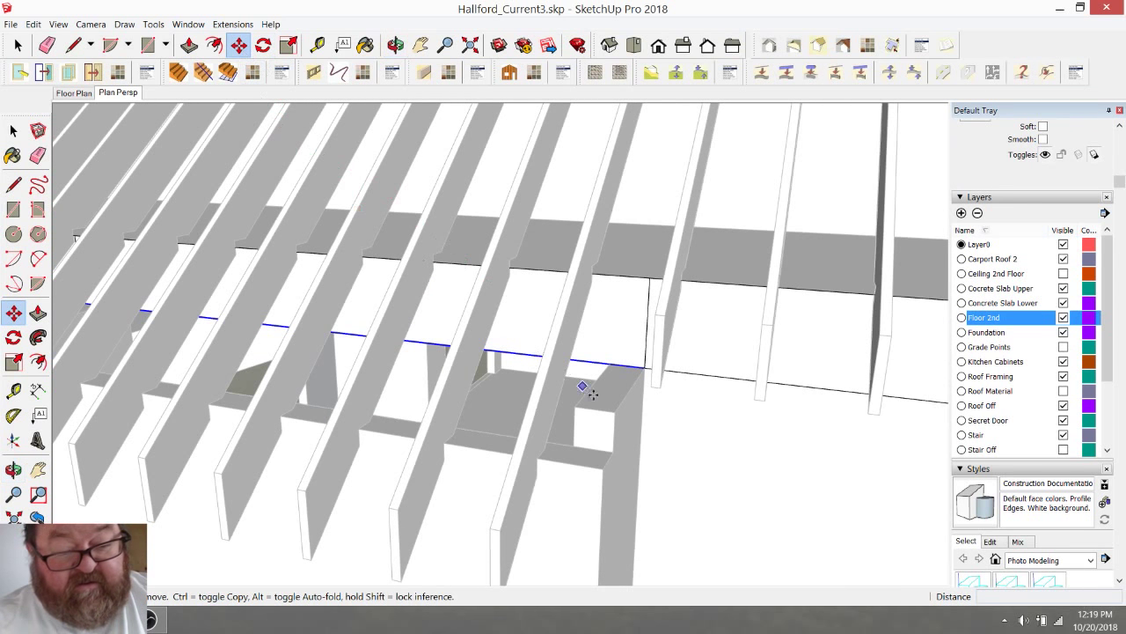
{"action": "left_click", "coordinate": [644, 370]}
{"action": "key", "text": "Escape"}
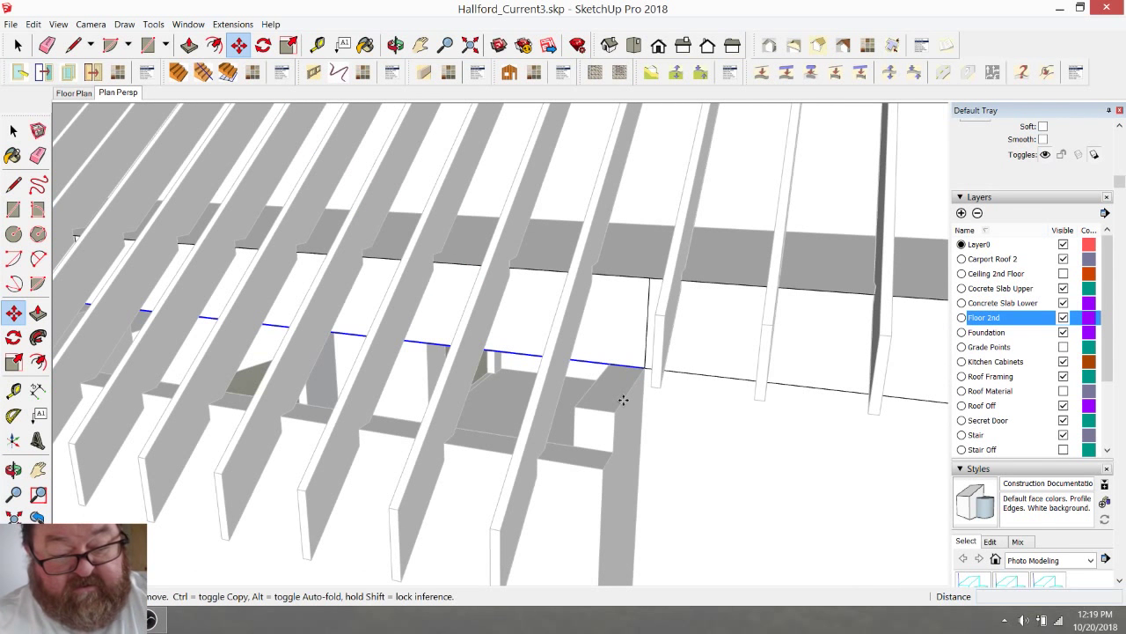
{"action": "left_click", "coordinate": [18, 45]}
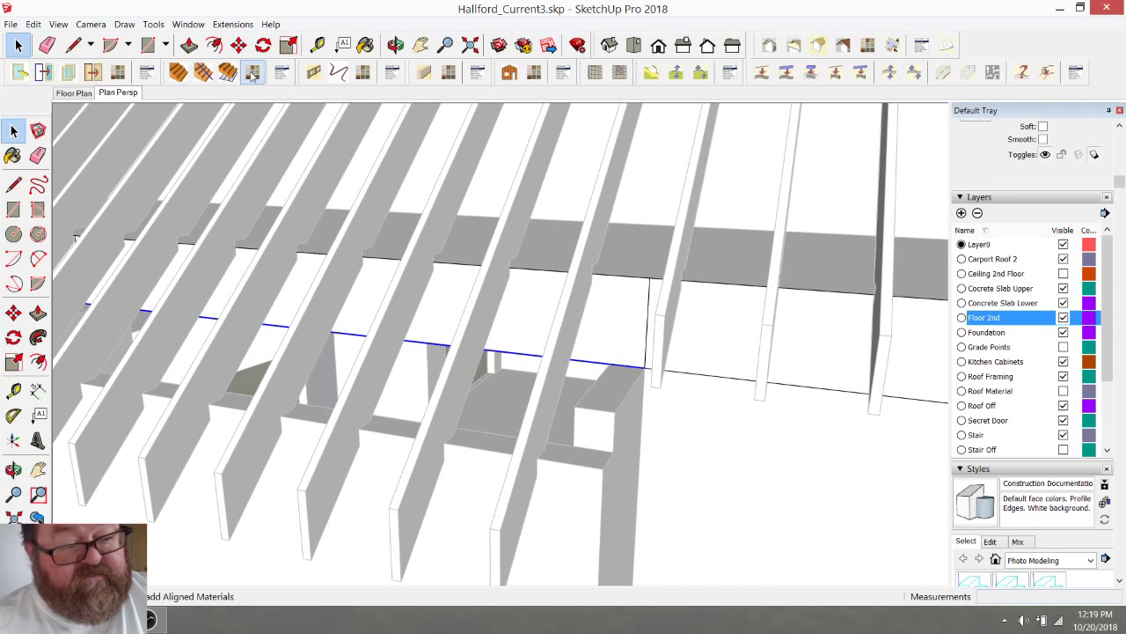
{"action": "left_click", "coordinate": [239, 45]}
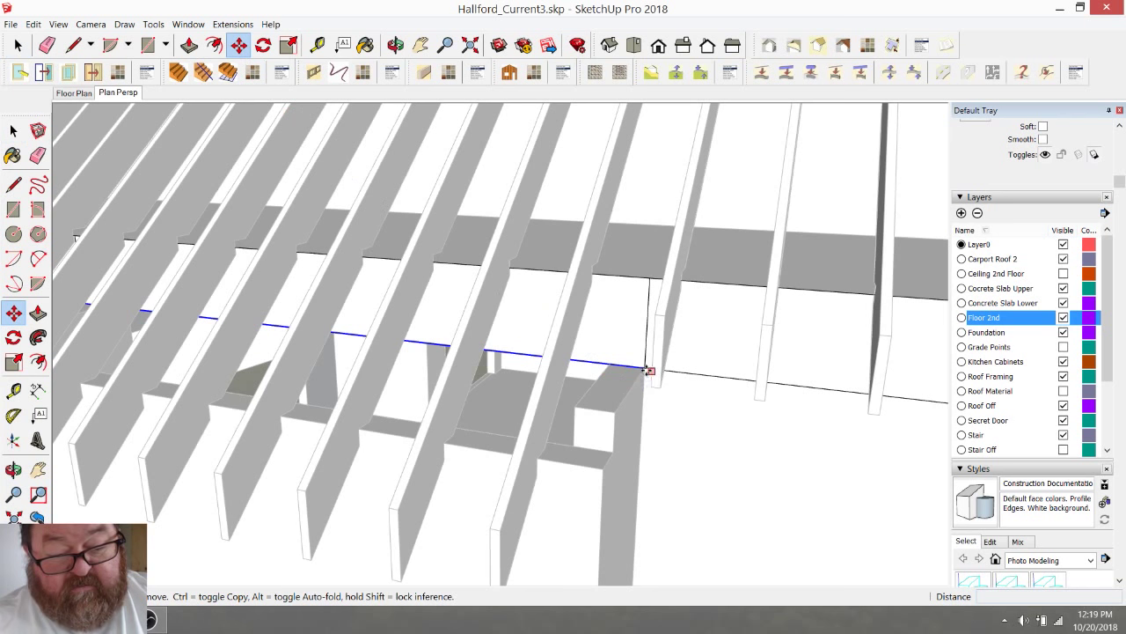
{"action": "left_click", "coordinate": [649, 370]}
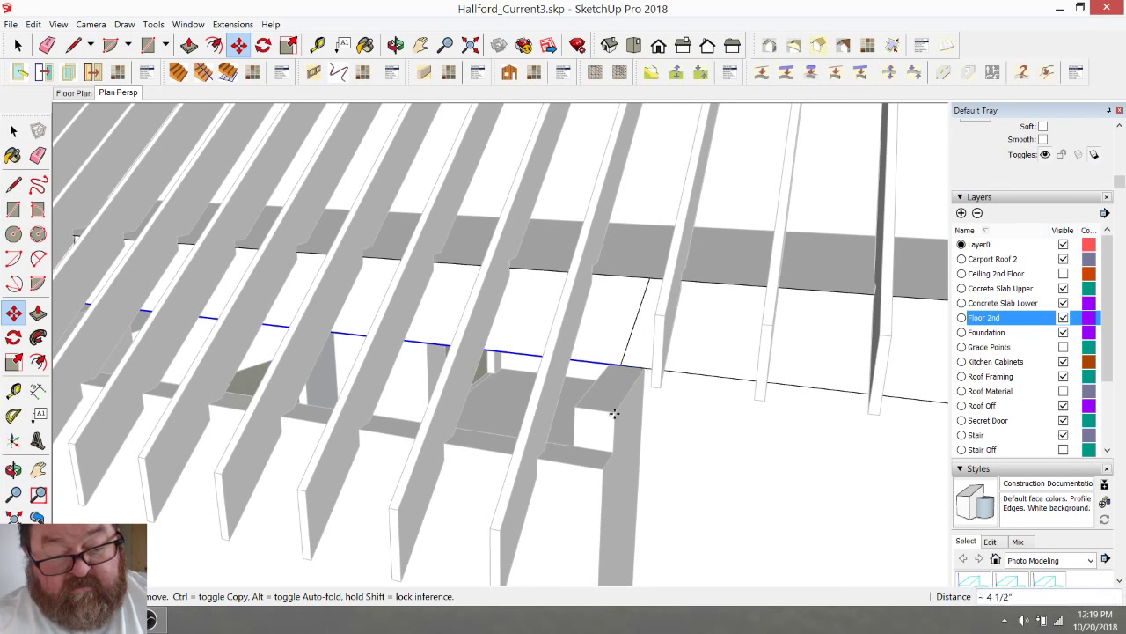
{"action": "key", "text": "Escape"}
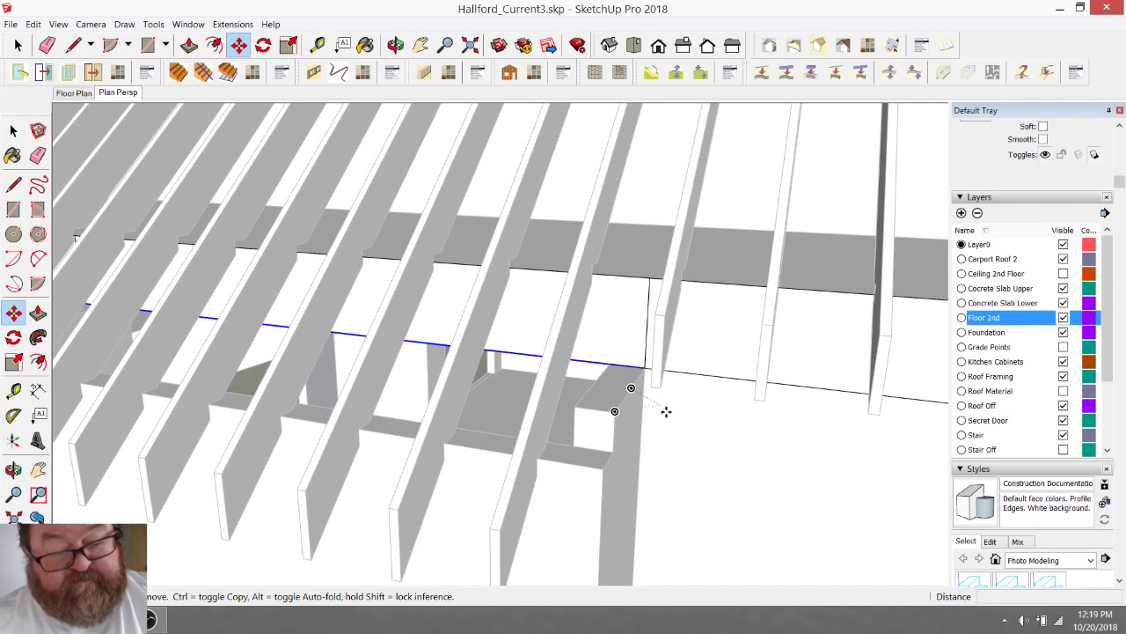
{"action": "scroll", "coordinate": [704, 419], "scroll_direction": "down", "scroll_amount": 2}
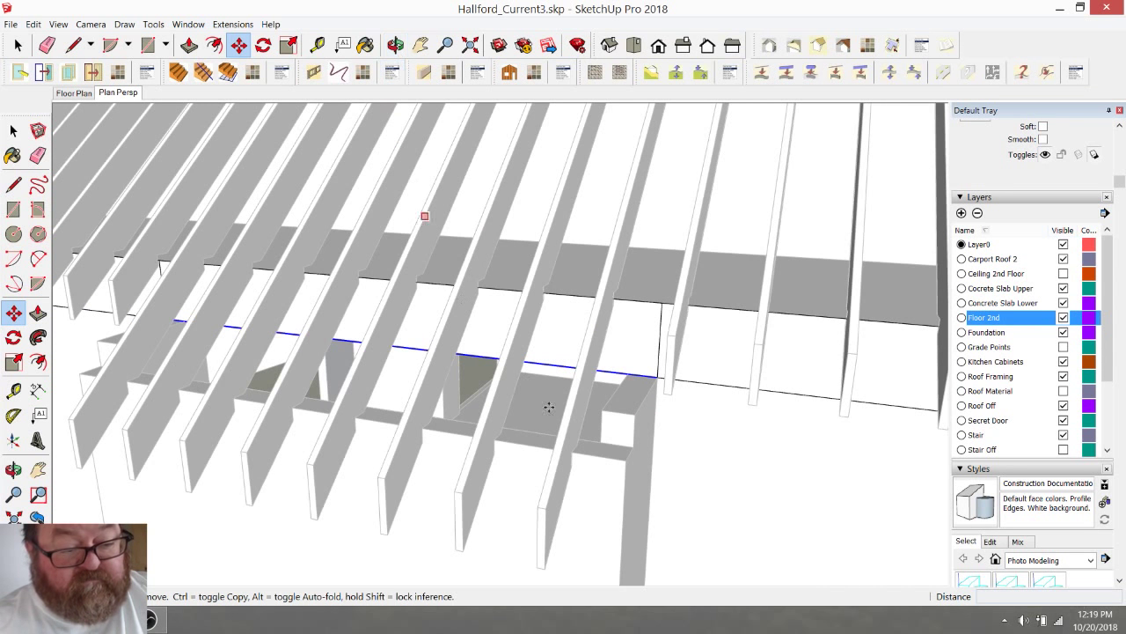
{"action": "scroll", "coordinate": [616, 421], "scroll_direction": "up", "scroll_amount": 2}
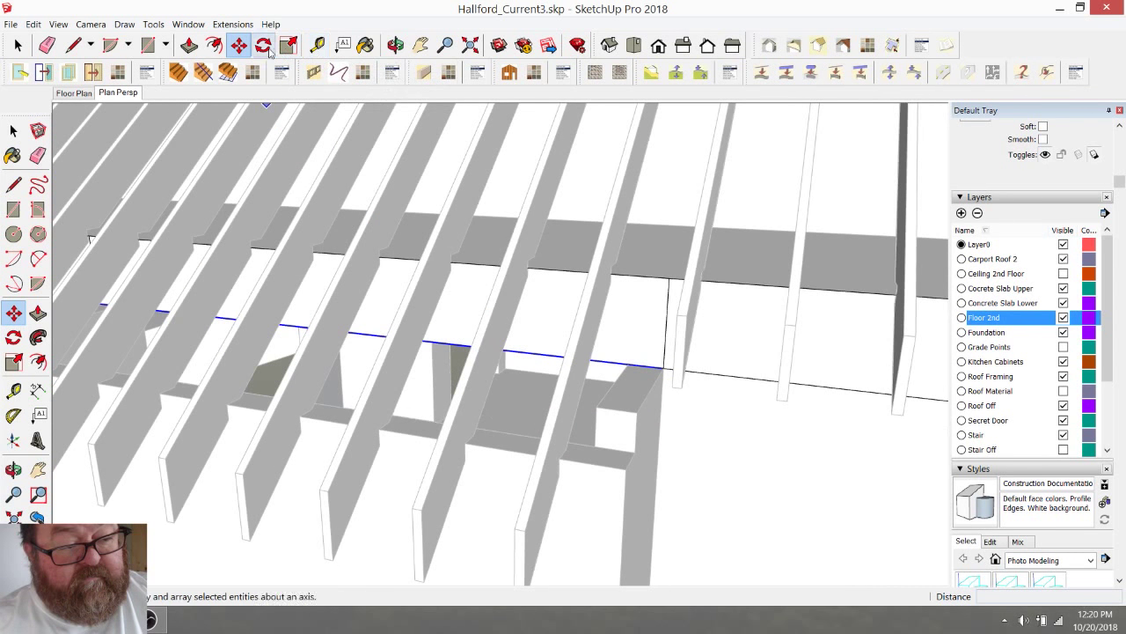
Step: Extrude the second floor's front face above the projecting wall outward by about 1' 1/16"
{"action": "left_click", "coordinate": [189, 45]}
{"action": "left_click", "coordinate": [592, 312]}
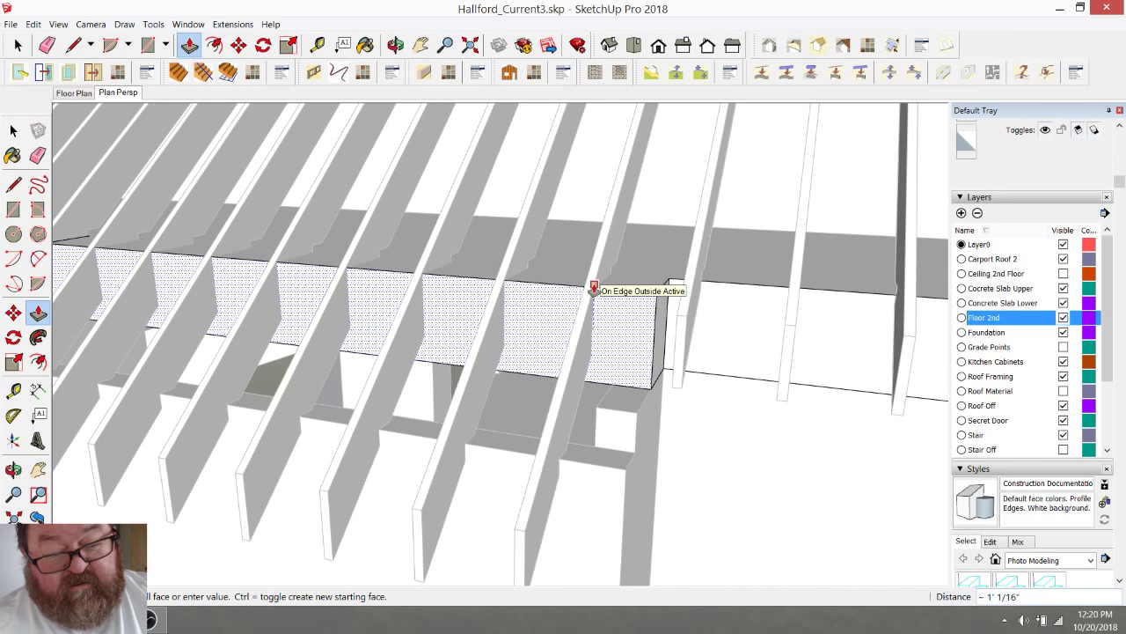
{"action": "left_click", "coordinate": [594, 288]}
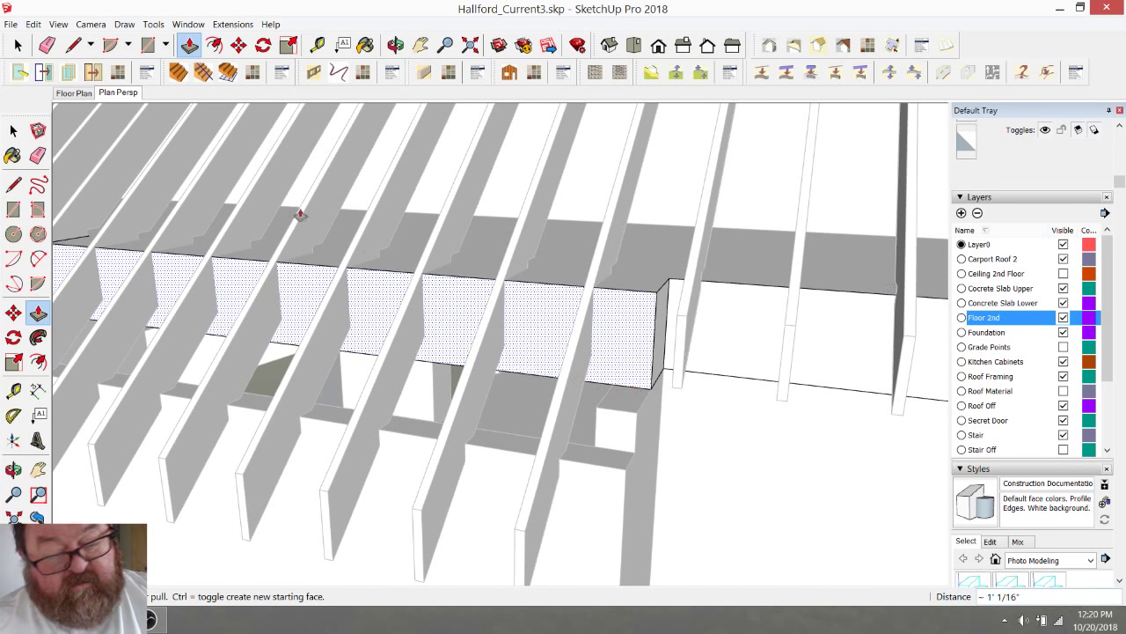
Step: Try to move only the lower corner of the extruded floor face outward over the projecting wall, and undo the move
{"action": "key", "text": "space"}
{"action": "left_click", "coordinate": [584, 383]}
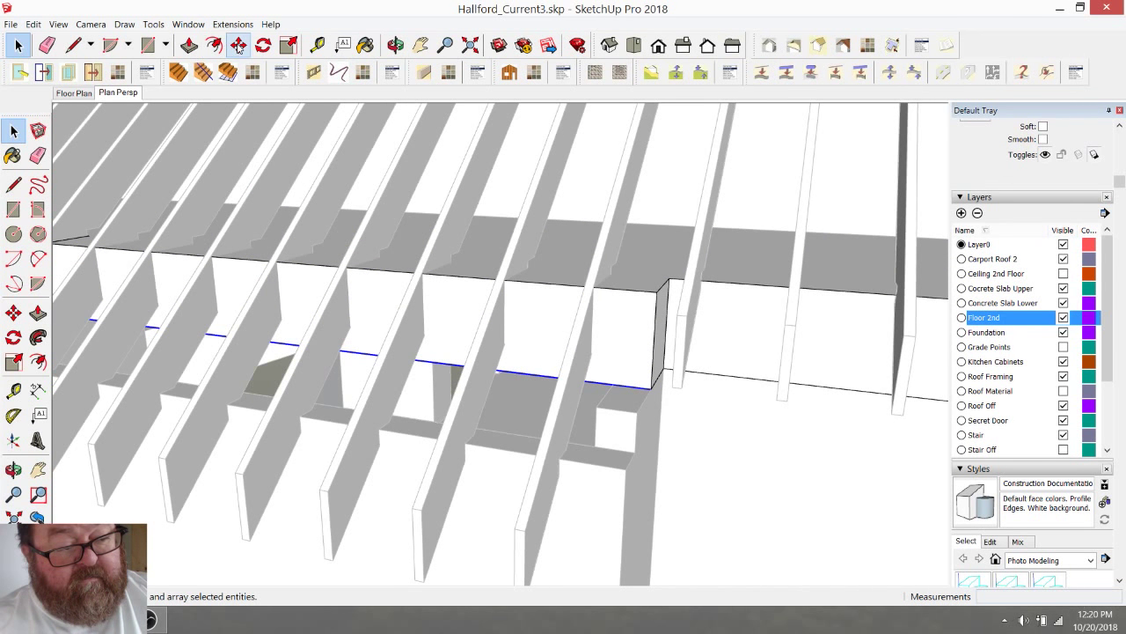
{"action": "left_click", "coordinate": [189, 45]}
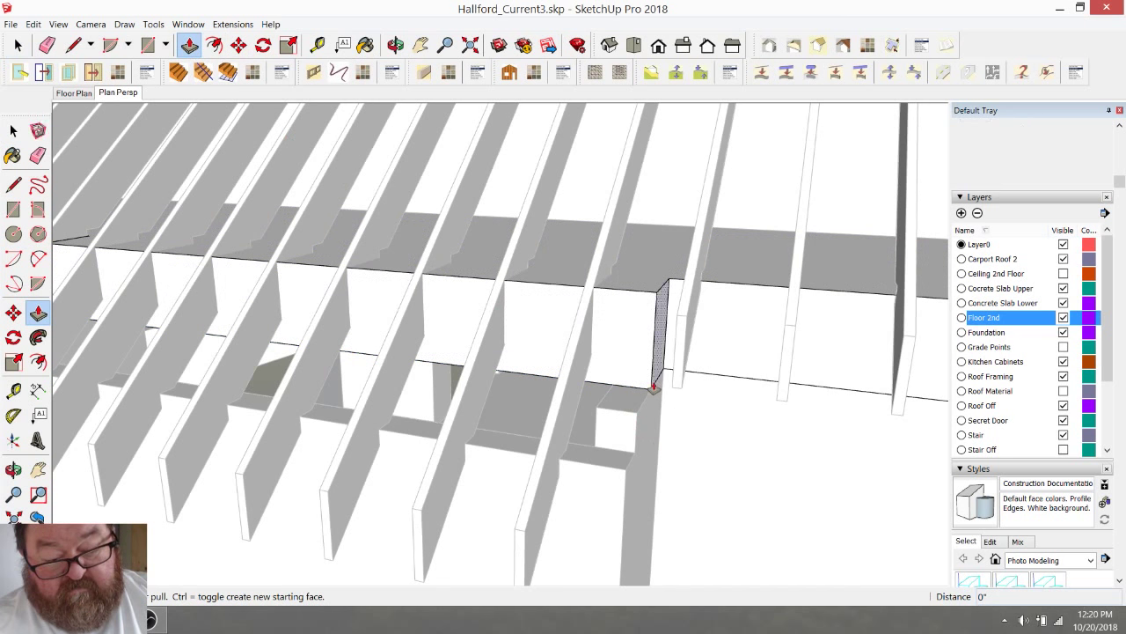
{"action": "left_click", "coordinate": [239, 44]}
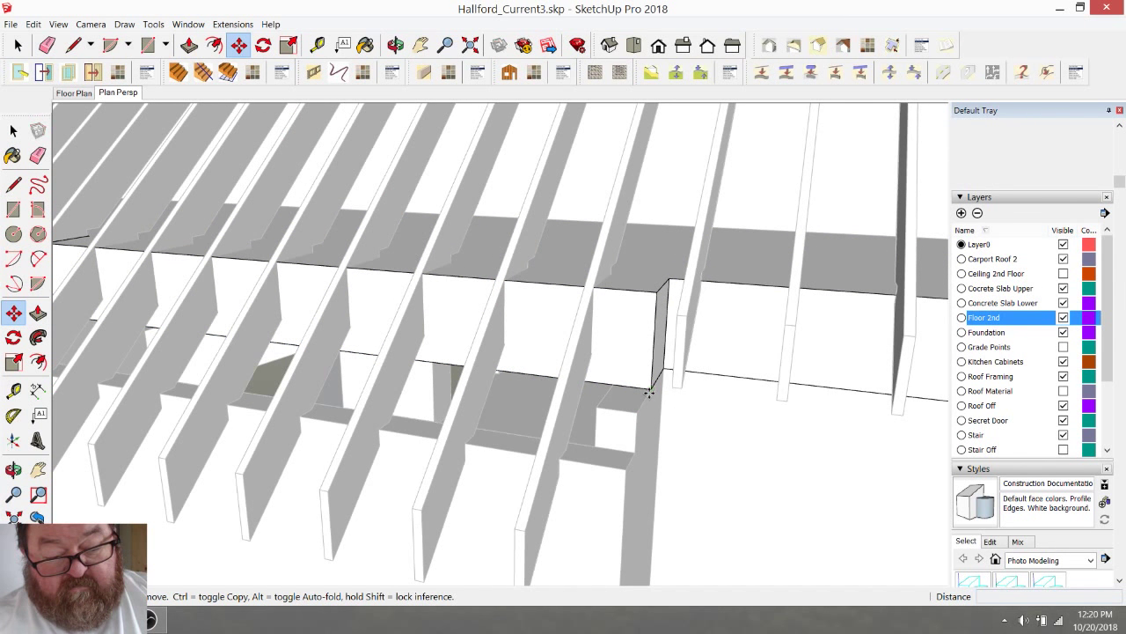
{"action": "left_click", "coordinate": [649, 391]}
{"action": "left_click", "coordinate": [639, 412]}
{"action": "scroll", "coordinate": [762, 451], "scroll_direction": "down", "scroll_amount": 2}
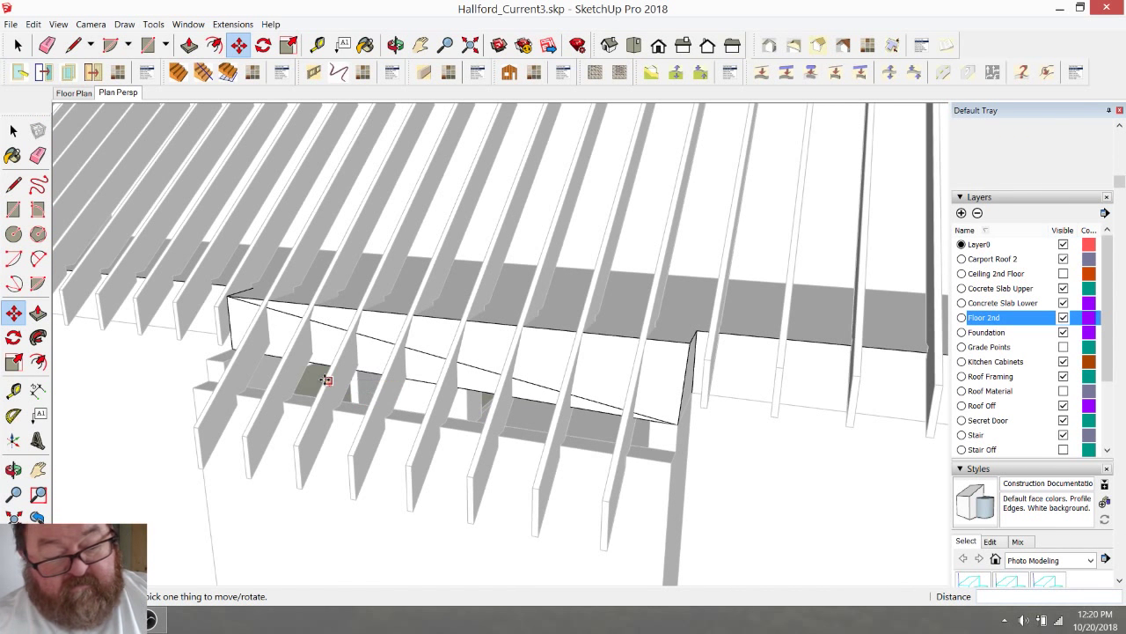
{"action": "left_click", "coordinate": [396, 45]}
{"action": "left_click_drag", "start_coordinate": [372, 182], "coordinate": [425, 365]}
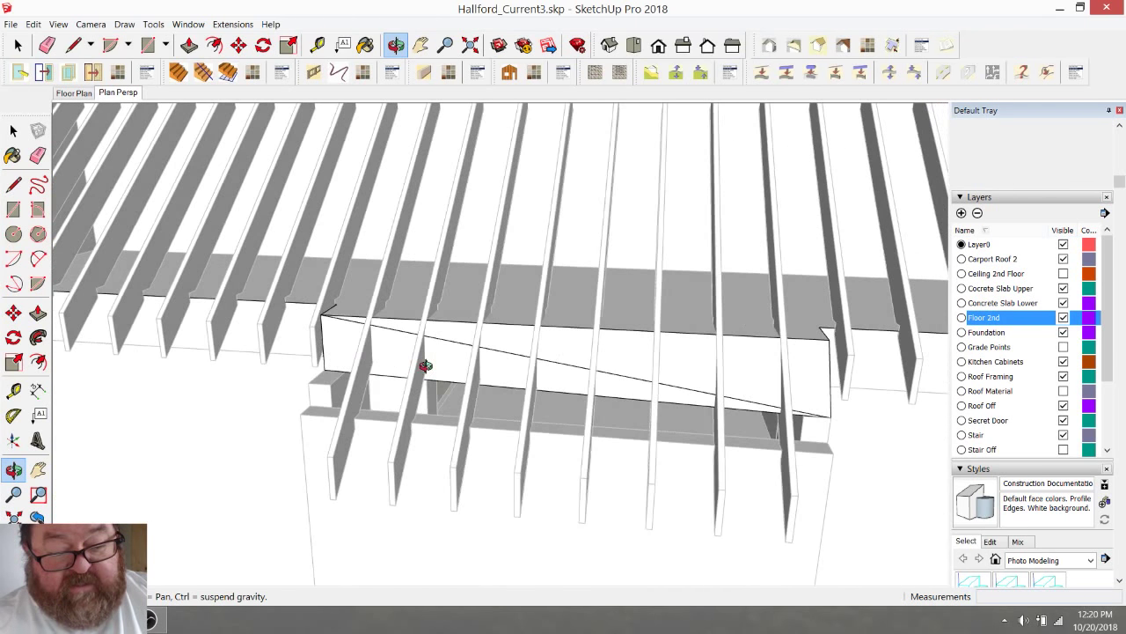
{"action": "key", "text": "ctrl+z"}
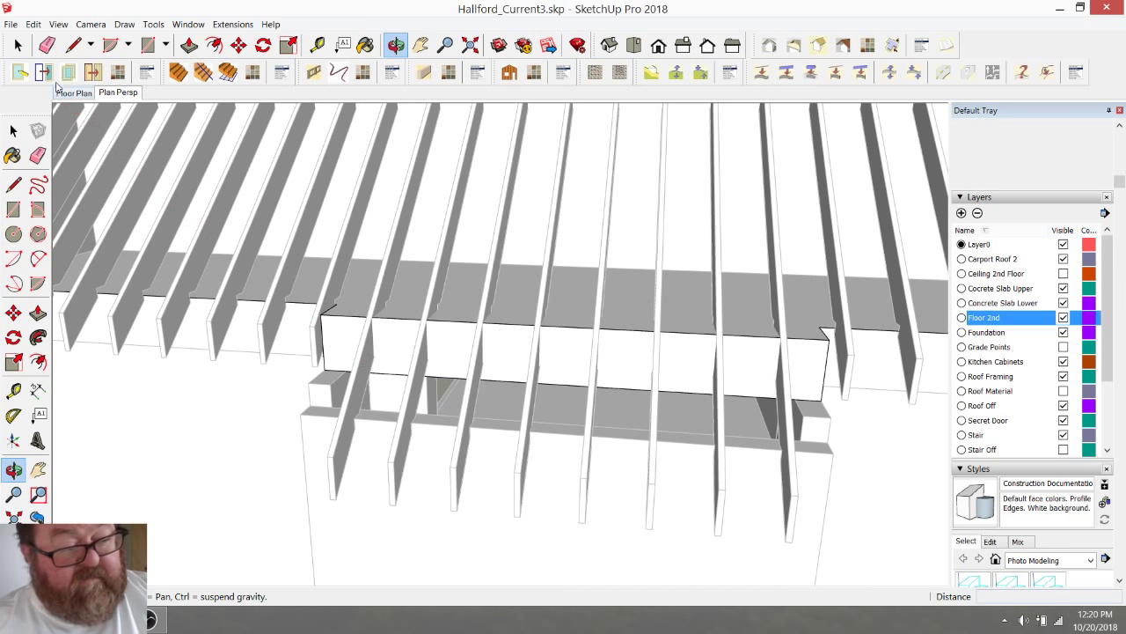
Step: Slope the extruded floor face by moving its whole lower edge about 11 7/16" to the projecting wall's outer corner, and close the floor
{"action": "key", "text": "space"}
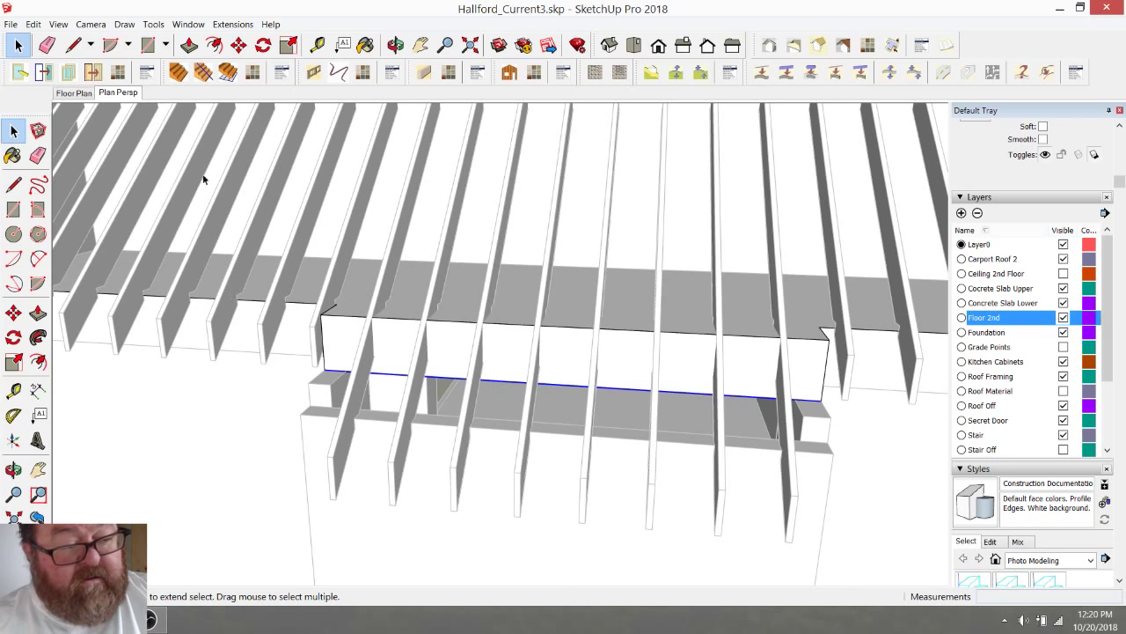
{"action": "left_click", "coordinate": [238, 45]}
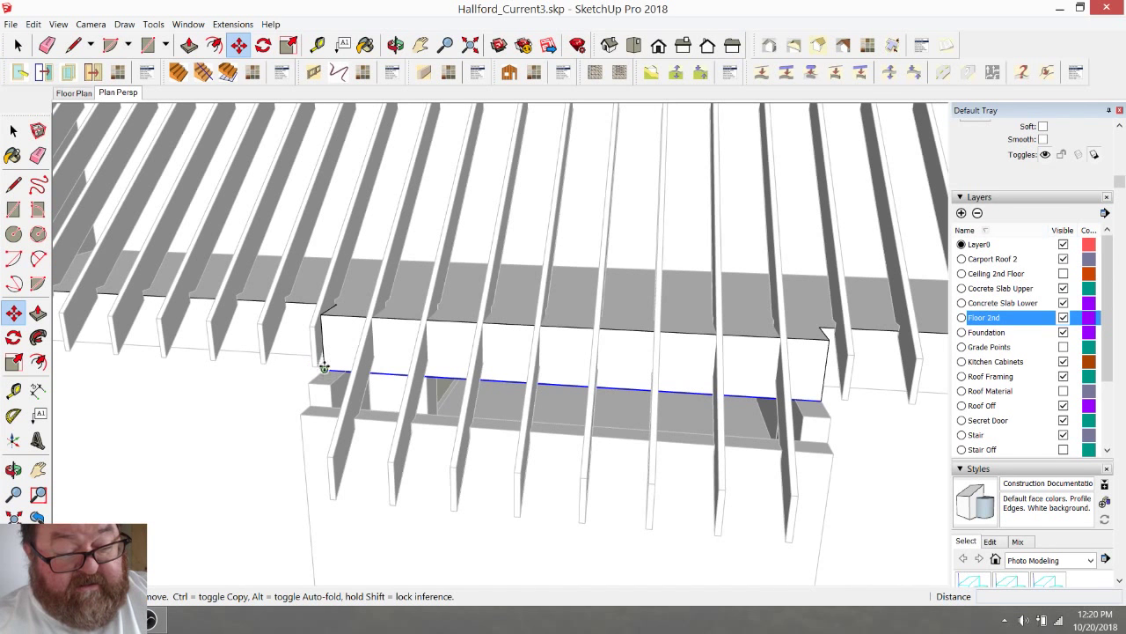
{"action": "left_click", "coordinate": [324, 367]}
{"action": "left_click", "coordinate": [310, 382]}
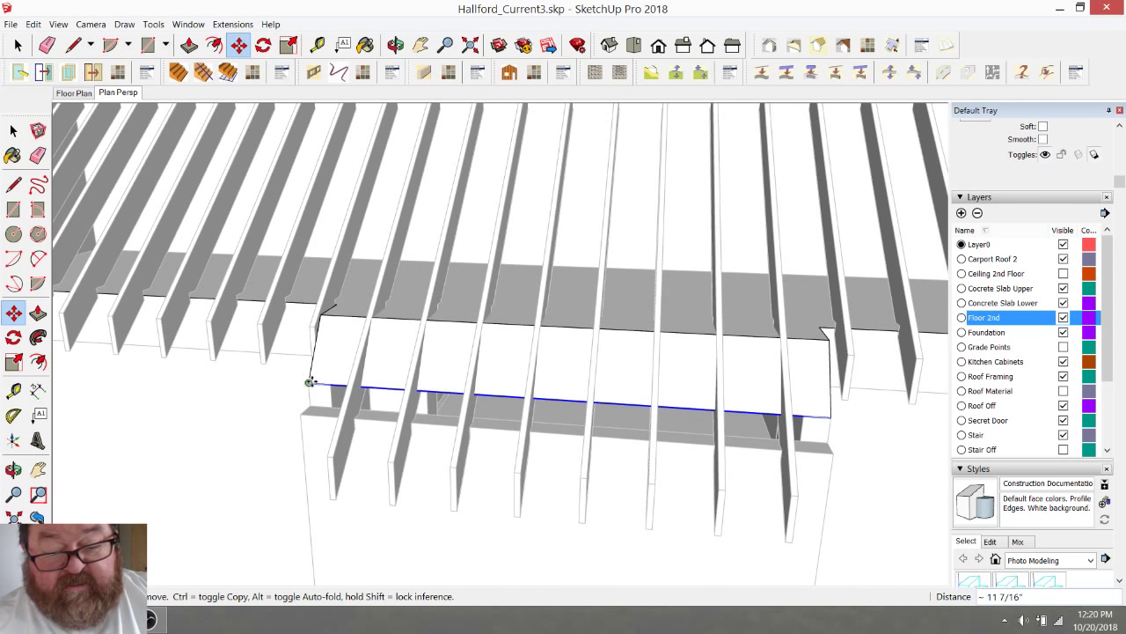
{"action": "left_click", "coordinate": [395, 45]}
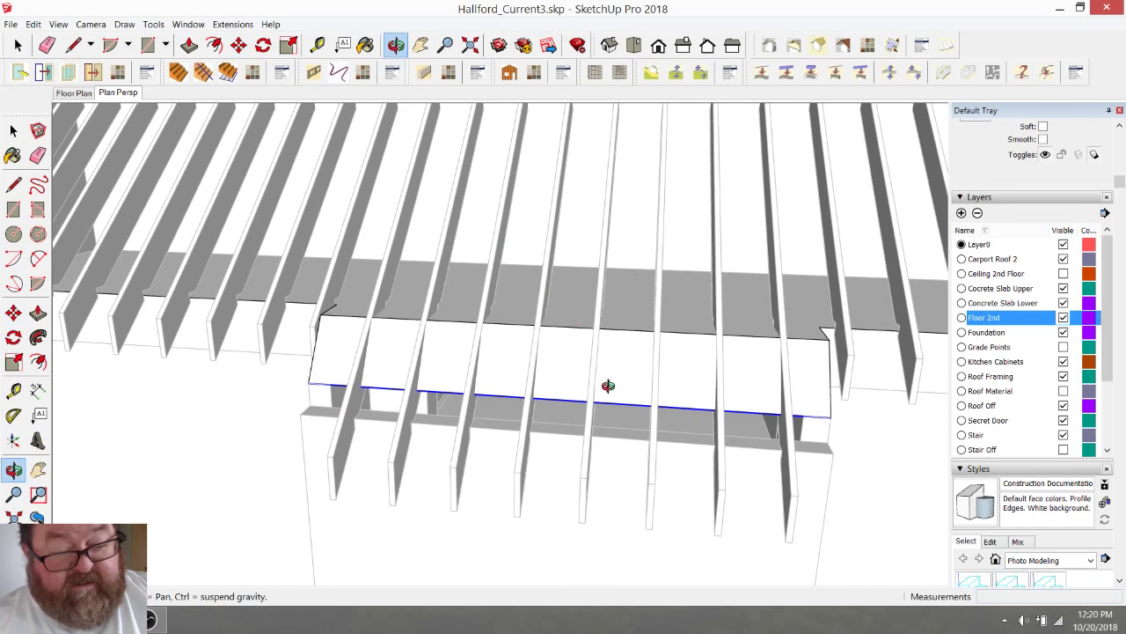
{"action": "left_click_drag", "start_coordinate": [458, 369], "coordinate": [576, 397]}
{"action": "scroll", "coordinate": [381, 384], "scroll_direction": "up", "scroll_amount": 4}
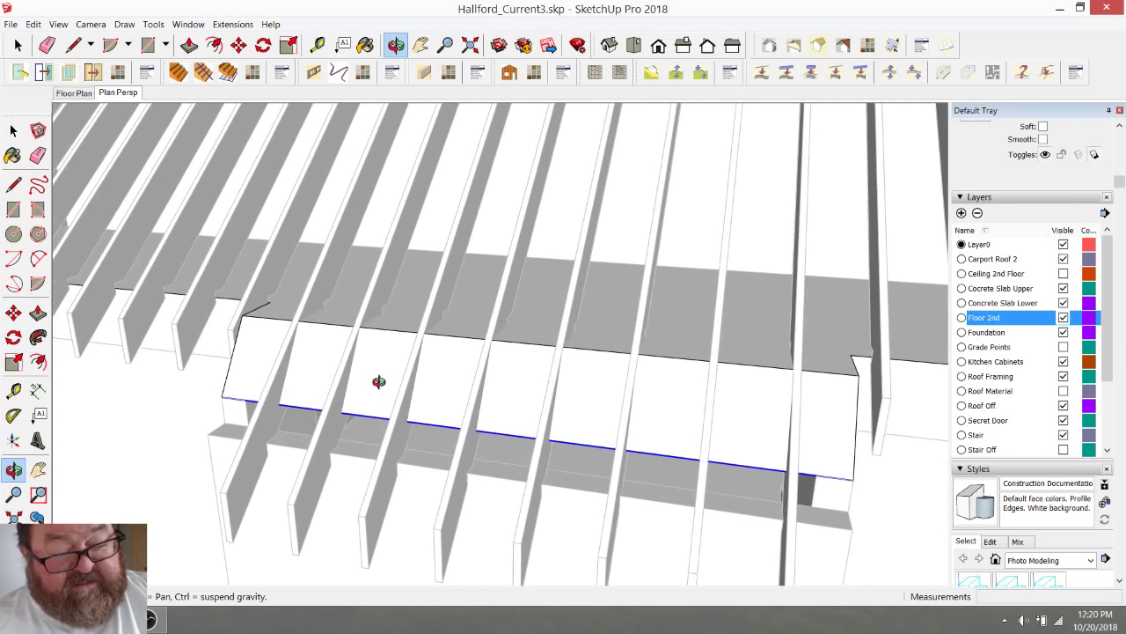
{"action": "left_click_drag", "start_coordinate": [384, 401], "coordinate": [558, 435]}
{"action": "scroll", "coordinate": [588, 455], "scroll_direction": "down", "scroll_amount": 8}
{"action": "left_click", "coordinate": [17, 44]}
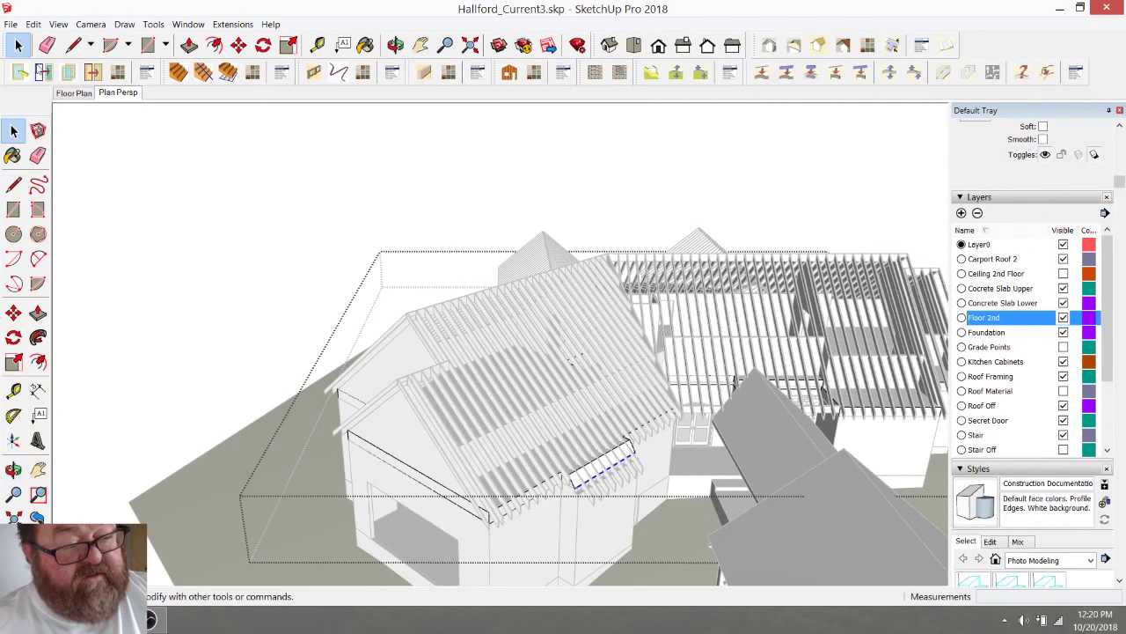
{"action": "left_click", "coordinate": [229, 293]}
Step: Hide the Roof Framing layer to examine the second floor's sloped extension over the projecting wall, and show the rafters again
{"action": "scroll", "coordinate": [537, 389], "scroll_direction": "up", "scroll_amount": 6}
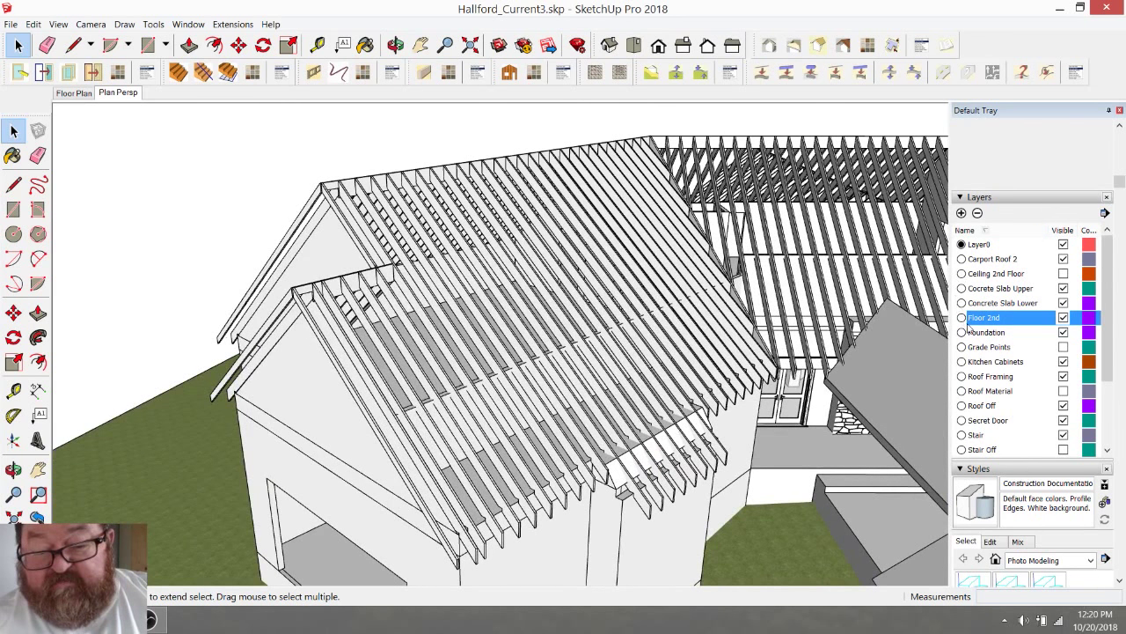
{"action": "left_click", "coordinate": [1063, 376]}
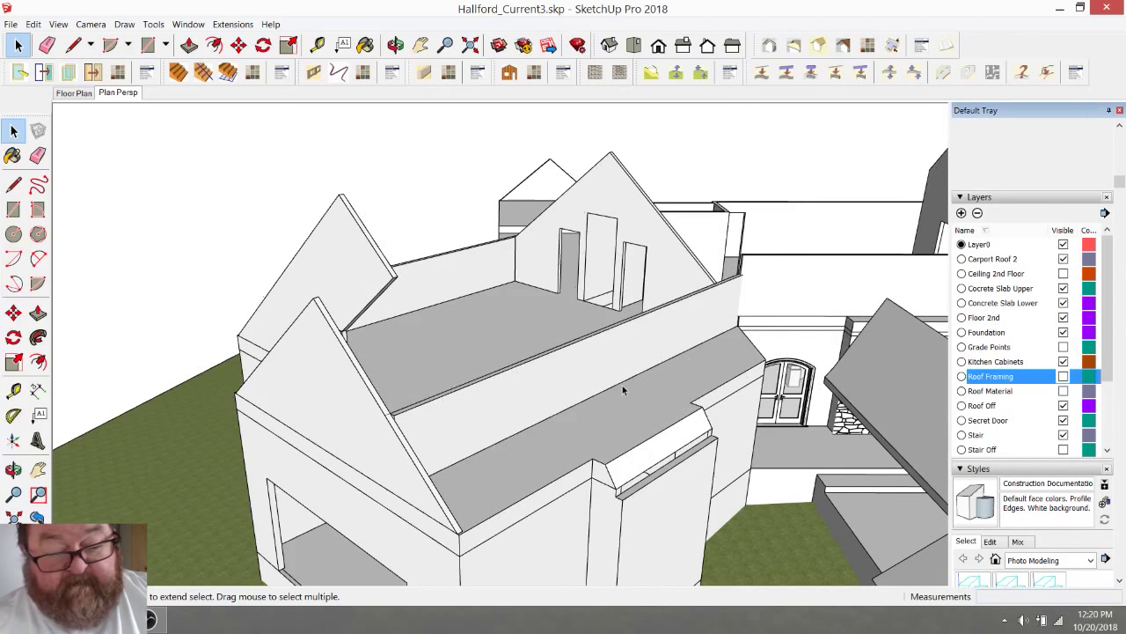
{"action": "left_click", "coordinate": [602, 414]}
{"action": "double_click", "coordinate": [603, 415]}
{"action": "left_click", "coordinate": [640, 423]}
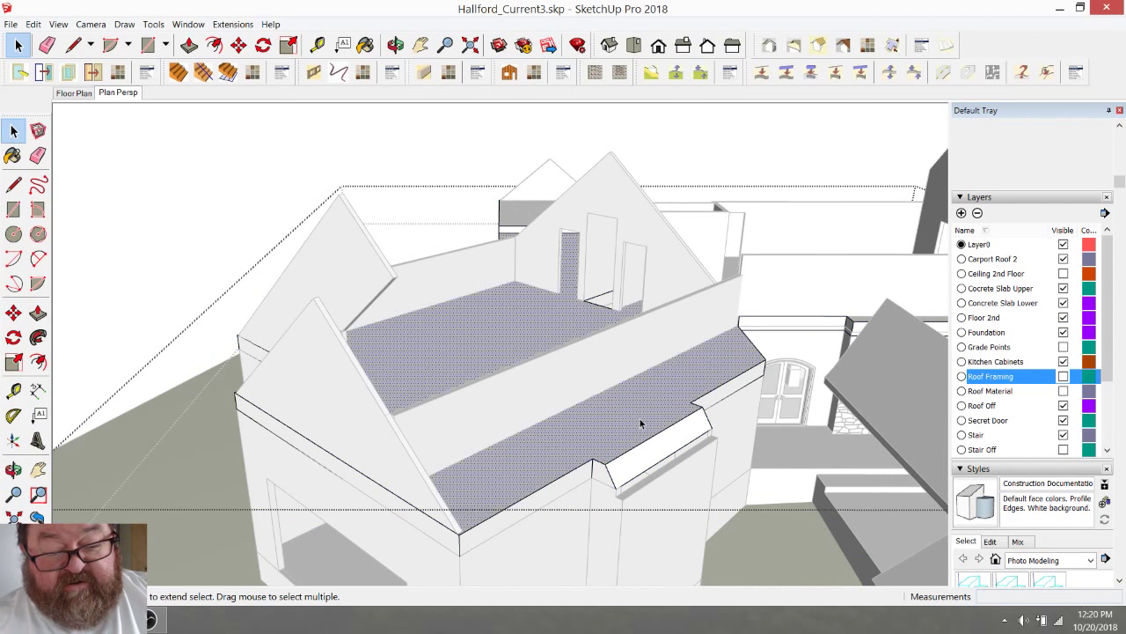
{"action": "scroll", "coordinate": [636, 435], "scroll_direction": "down", "scroll_amount": 1}
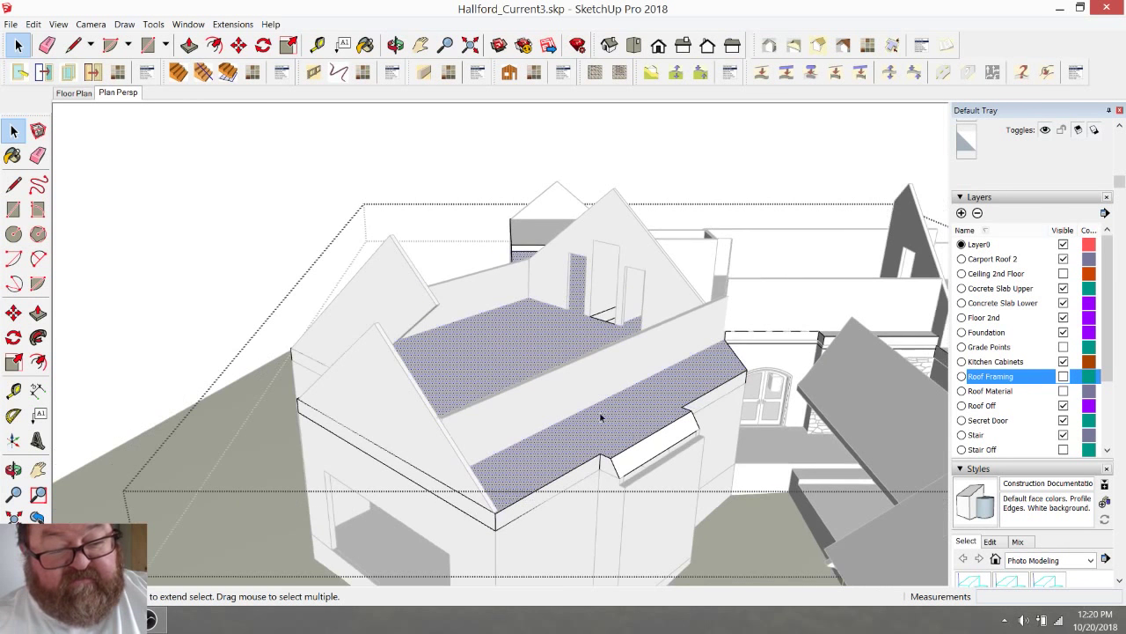
{"action": "left_click", "coordinate": [225, 198]}
{"action": "scroll", "coordinate": [641, 433], "scroll_direction": "up", "scroll_amount": 3}
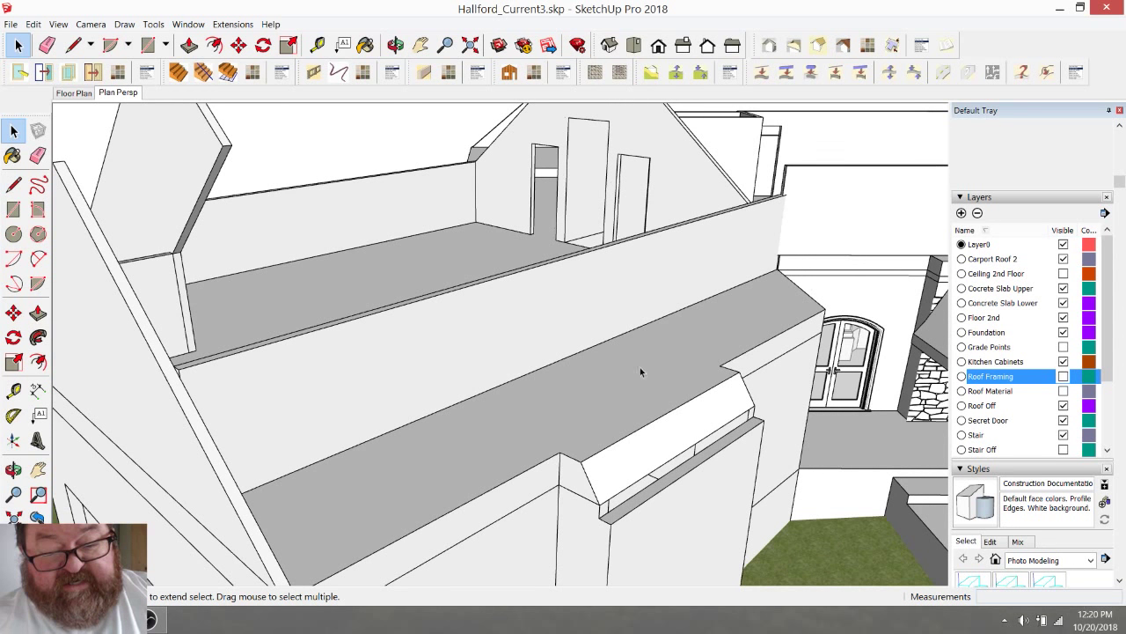
{"action": "scroll", "coordinate": [635, 368], "scroll_direction": "down", "scroll_amount": 3}
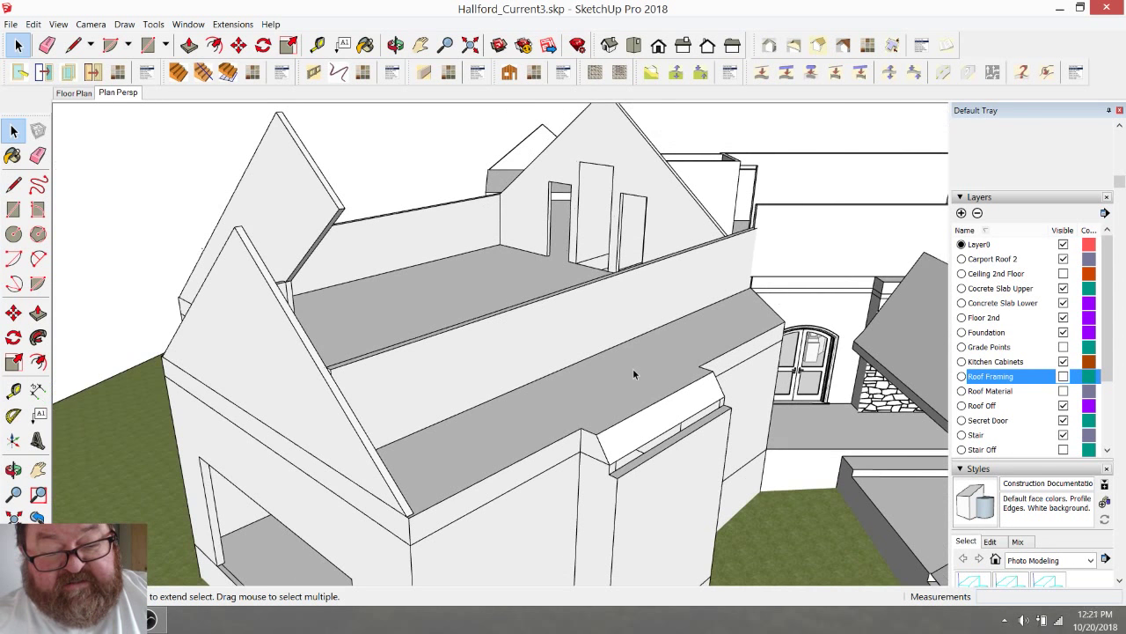
{"action": "left_click", "coordinate": [1064, 377]}
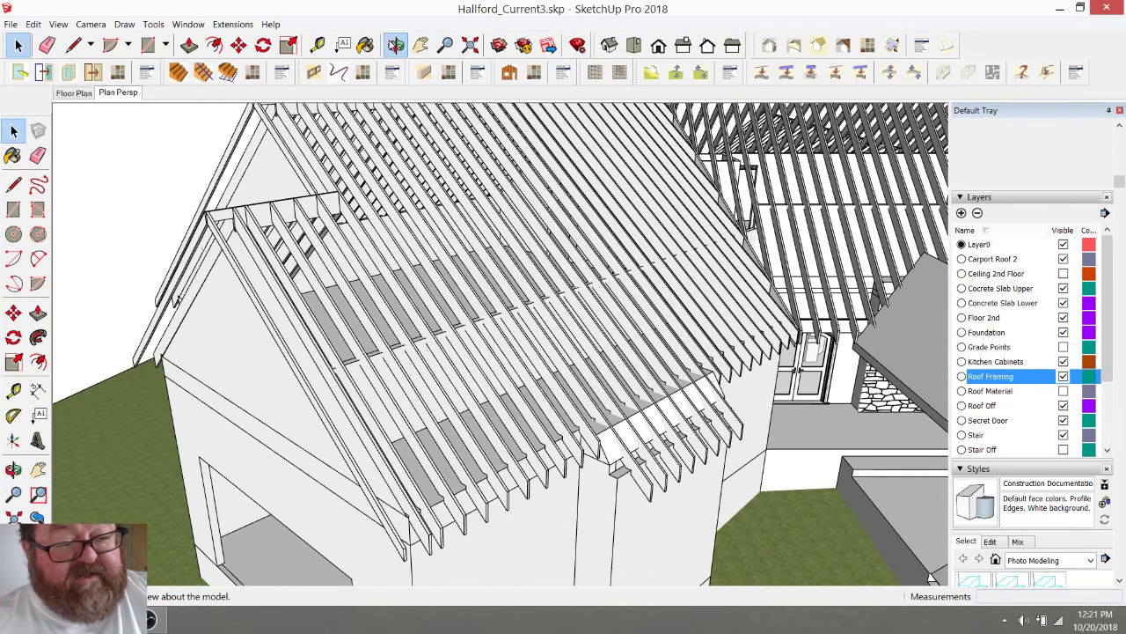
{"action": "left_click", "coordinate": [395, 45]}
{"action": "left_click_drag", "start_coordinate": [384, 329], "coordinate": [473, 465]}
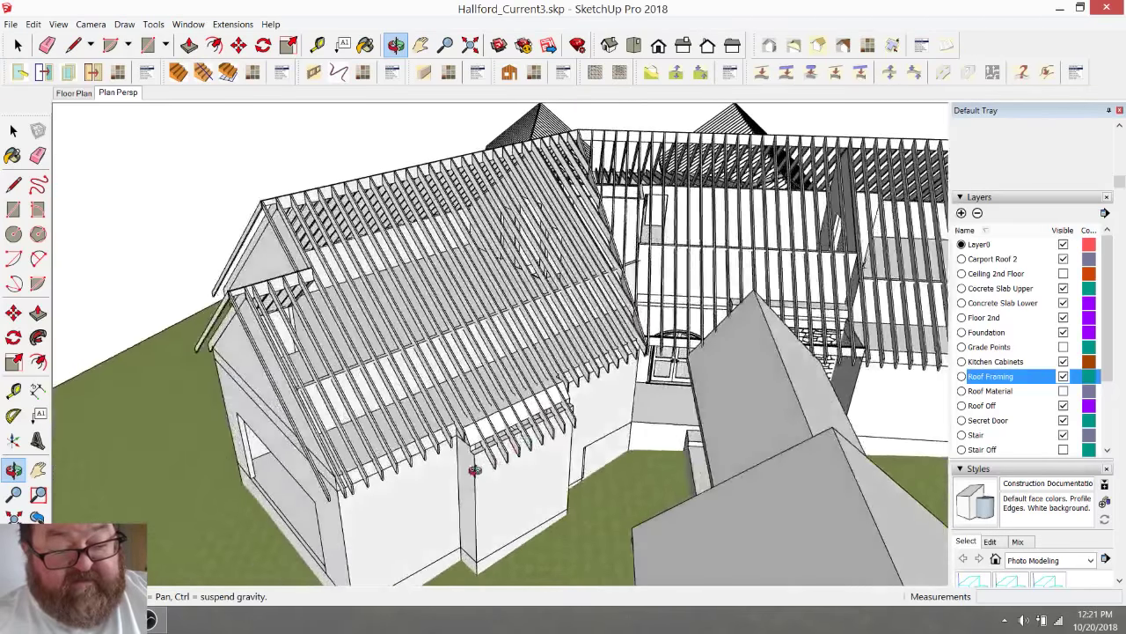
Step: Examine the rafters over the projecting wall and check the YouTube live dashboard
{"action": "scroll", "coordinate": [473, 465], "scroll_direction": "up", "scroll_amount": 6}
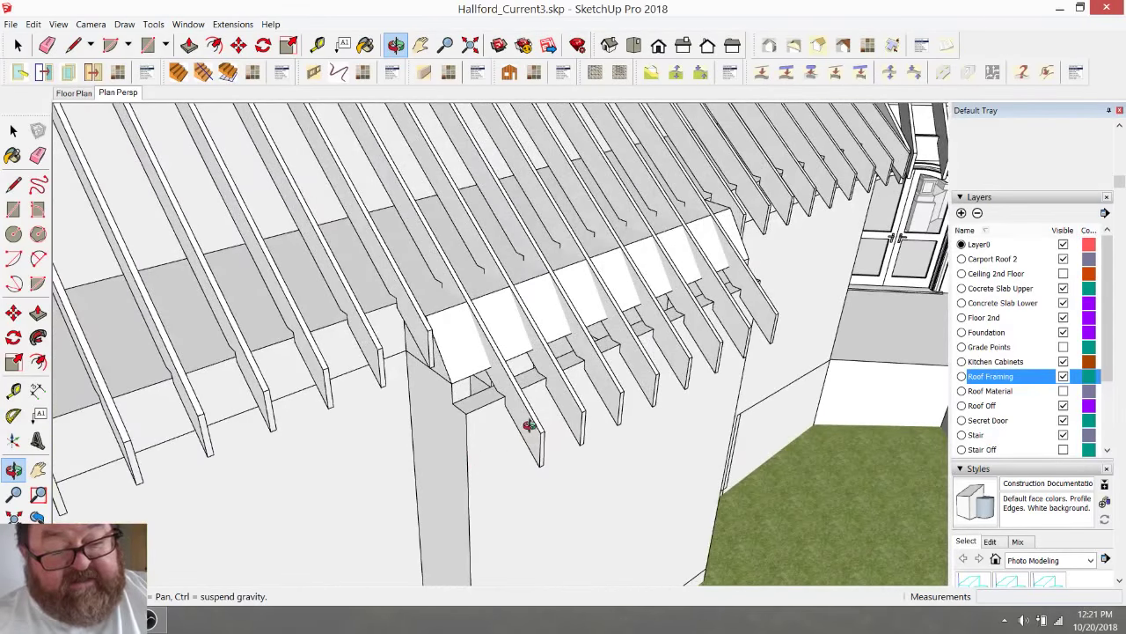
{"action": "scroll", "coordinate": [528, 426], "scroll_direction": "down", "scroll_amount": 8}
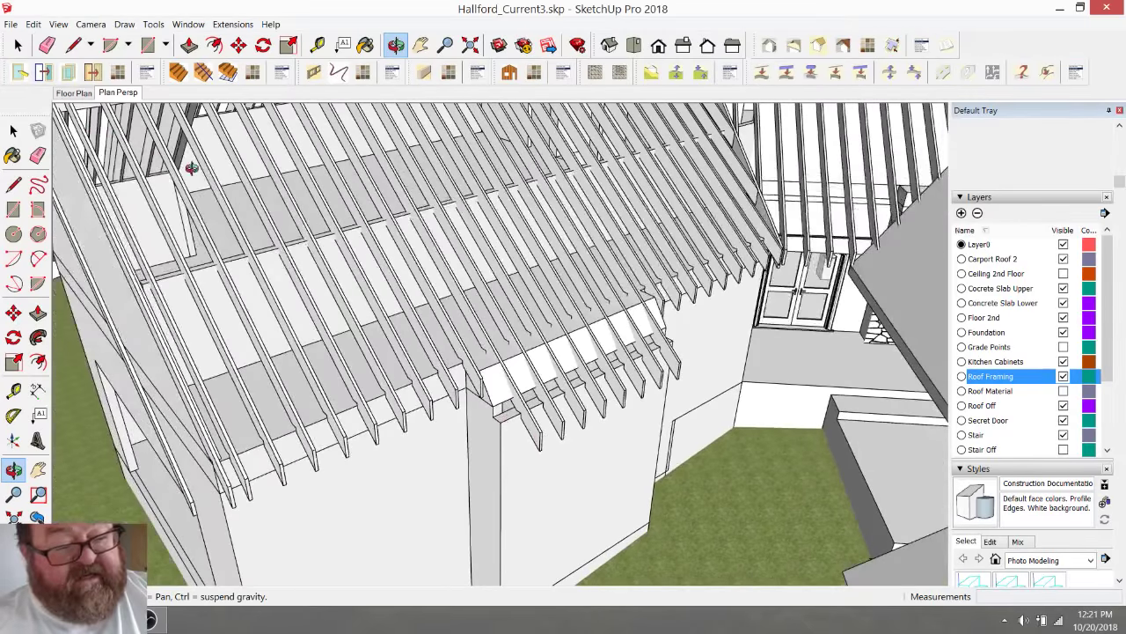
{"action": "left_click", "coordinate": [17, 45]}
{"action": "scroll", "coordinate": [617, 457], "scroll_direction": "down", "scroll_amount": 4}
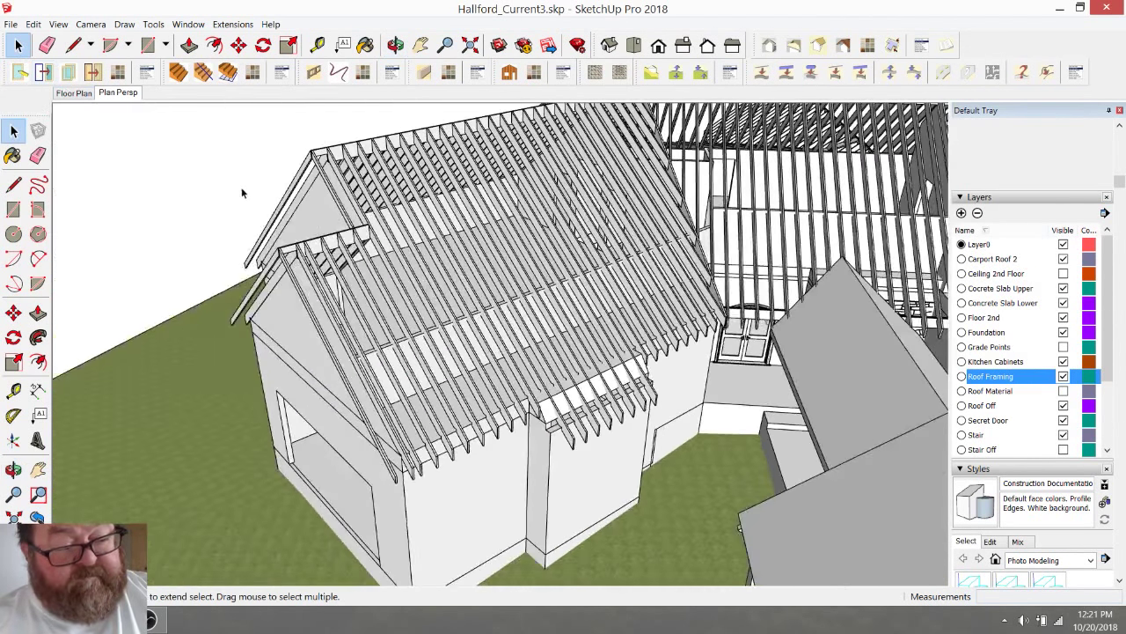
{"action": "scroll", "coordinate": [740, 528], "scroll_direction": "down", "scroll_amount": 2}
{"action": "key", "text": "alt+Tab"}
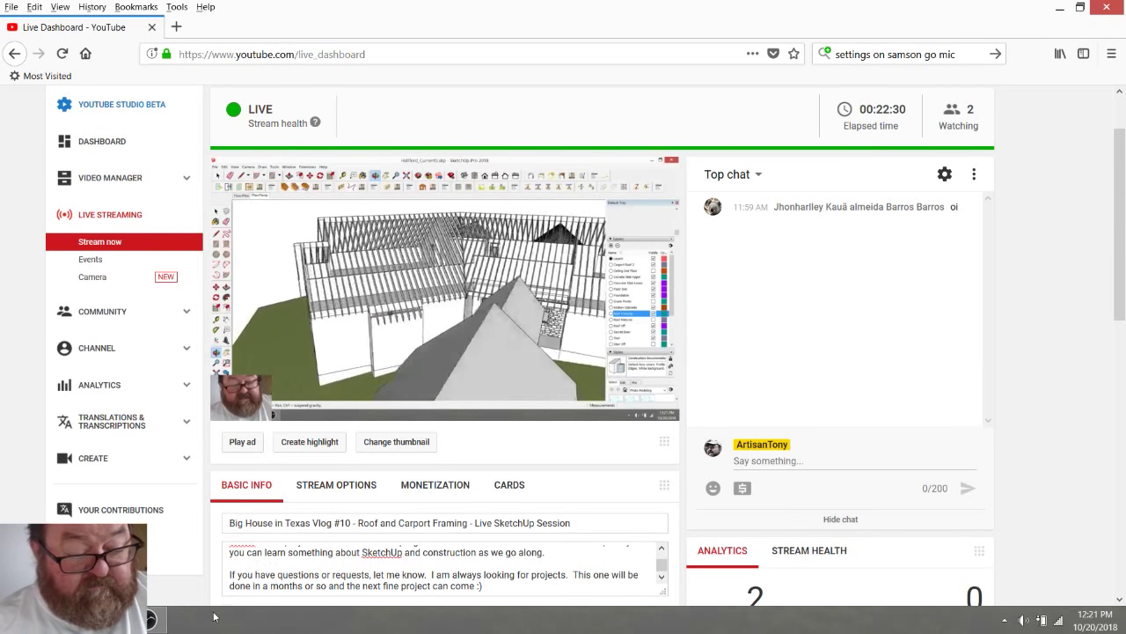
{"action": "key", "text": "alt+Tab"}
Step: Open the roof framing for editing, closing the second floor that was opened by mistake
{"action": "scroll", "coordinate": [540, 468], "scroll_direction": "up", "scroll_amount": 3}
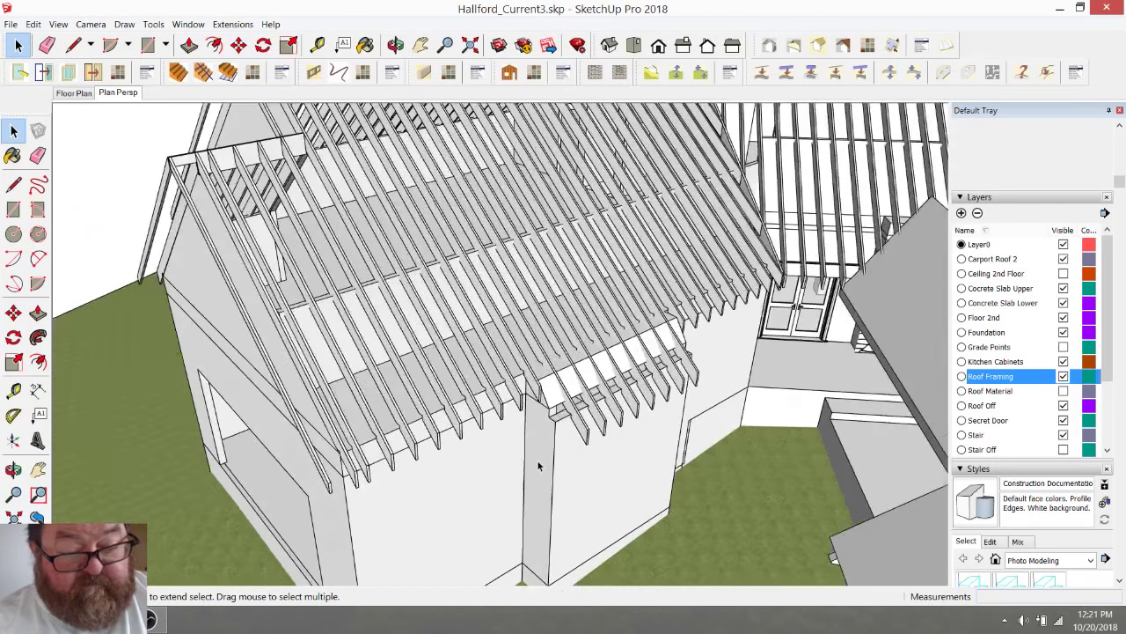
{"action": "double_click", "coordinate": [532, 370]}
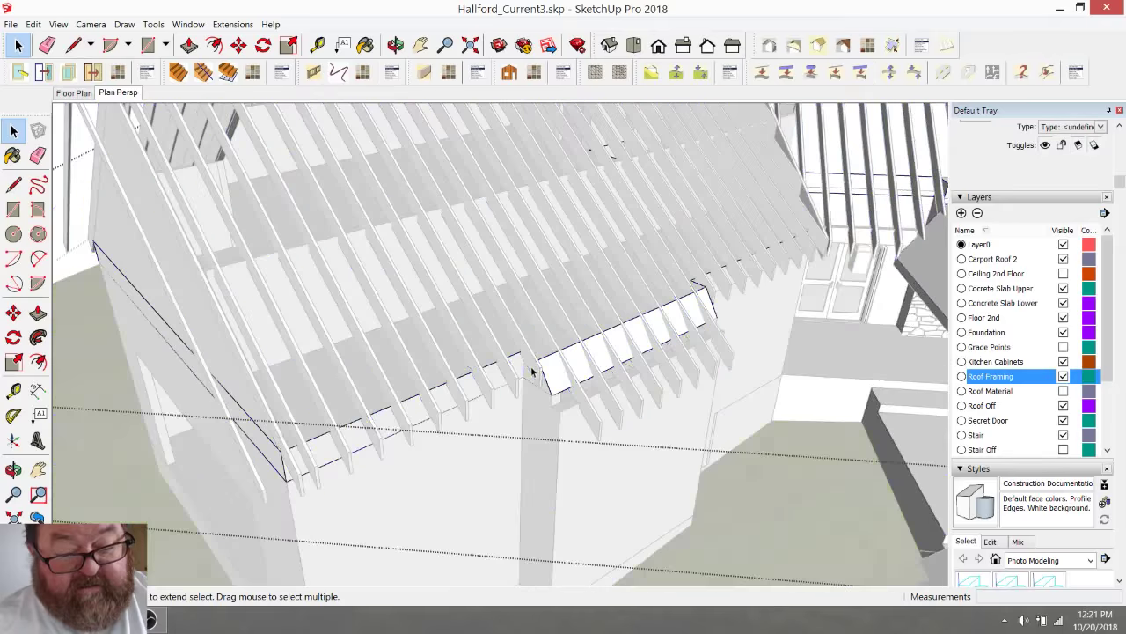
{"action": "scroll", "coordinate": [540, 503], "scroll_direction": "down", "scroll_amount": 6}
{"action": "left_click", "coordinate": [219, 234]}
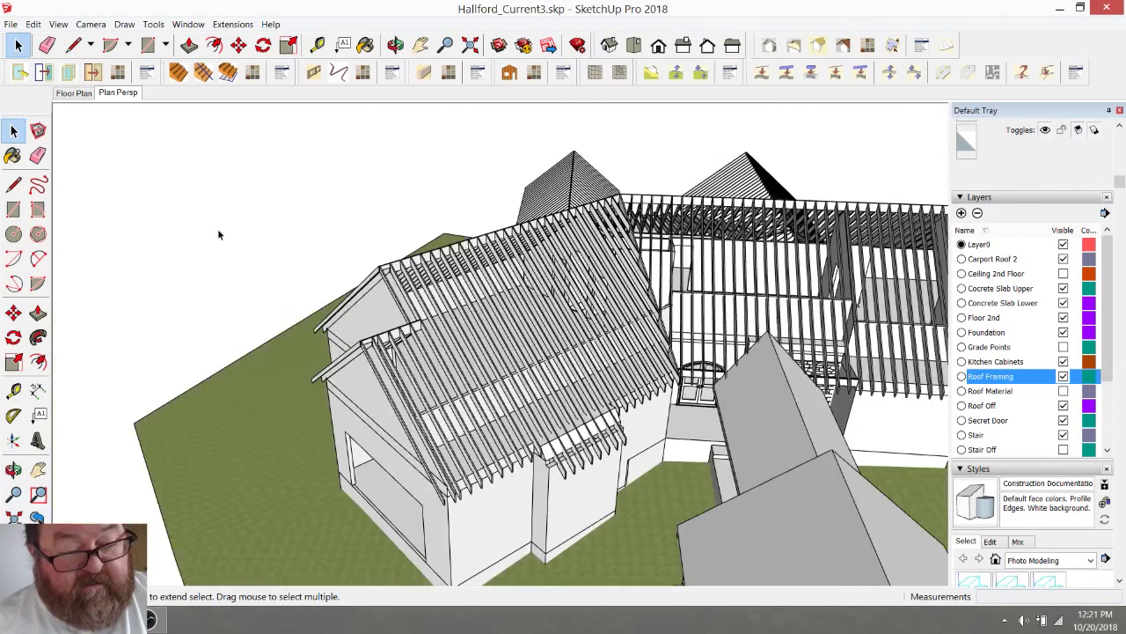
{"action": "double_click", "coordinate": [538, 427]}
Step: Copy the end rafter over the projecting wall one rafter spacing outward, toward the wall's near corner
{"action": "left_click", "coordinate": [539, 428]}
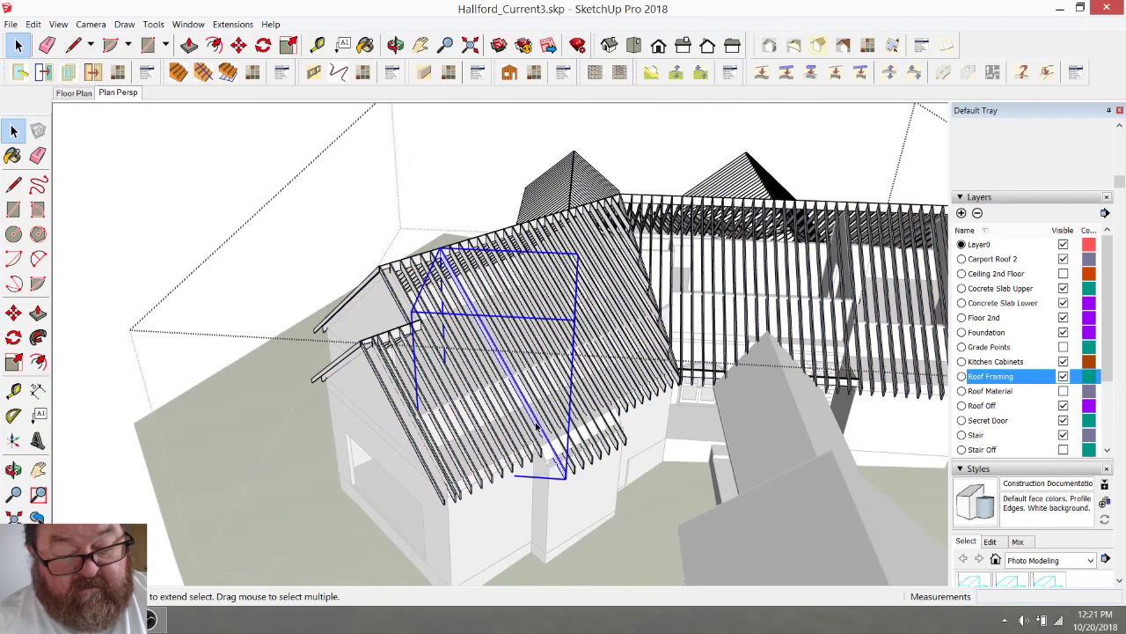
{"action": "scroll", "coordinate": [553, 473], "scroll_direction": "up", "scroll_amount": 2}
{"action": "scroll", "coordinate": [553, 473], "scroll_direction": "up", "scroll_amount": 4}
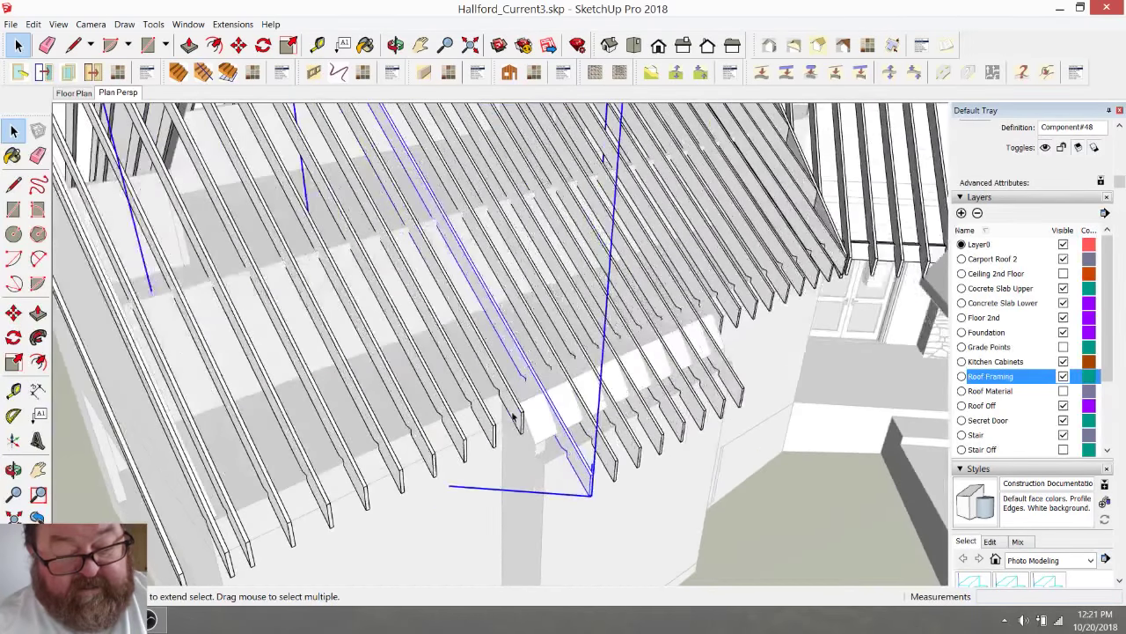
{"action": "left_click", "coordinate": [513, 412]}
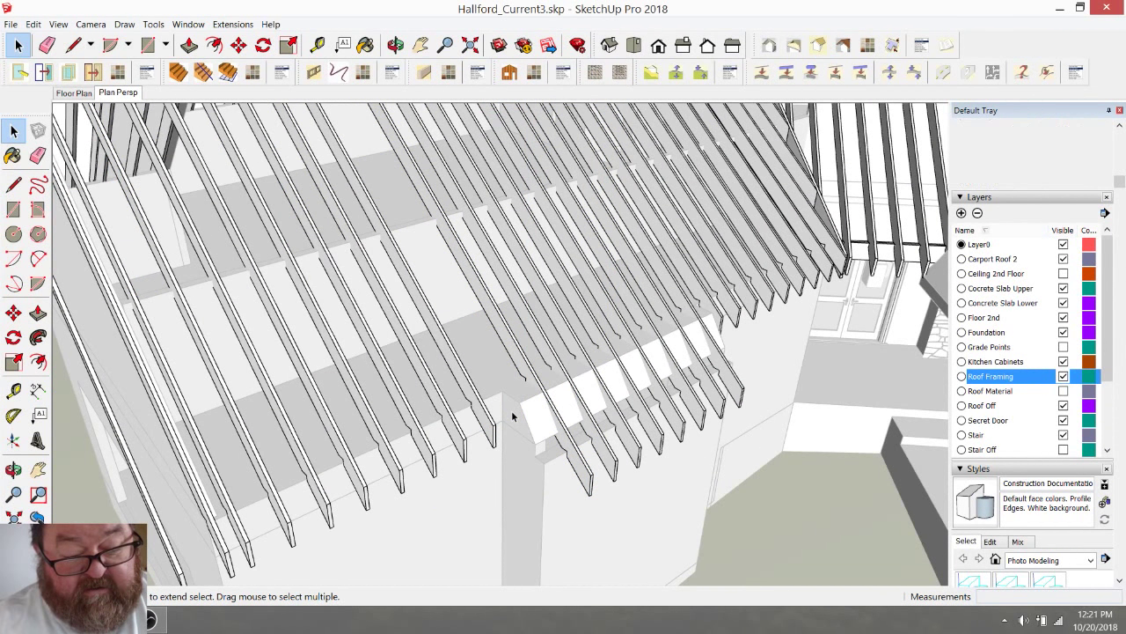
{"action": "left_click", "coordinate": [519, 370]}
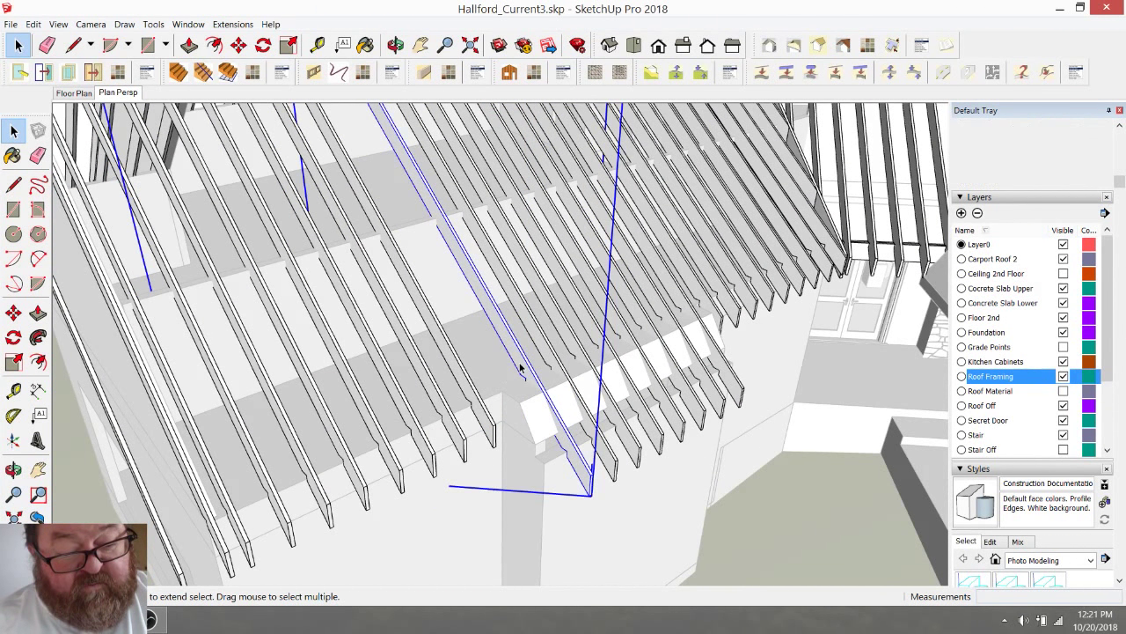
{"action": "left_click", "coordinate": [238, 45]}
{"action": "scroll", "coordinate": [582, 514], "scroll_direction": "up", "scroll_amount": 5}
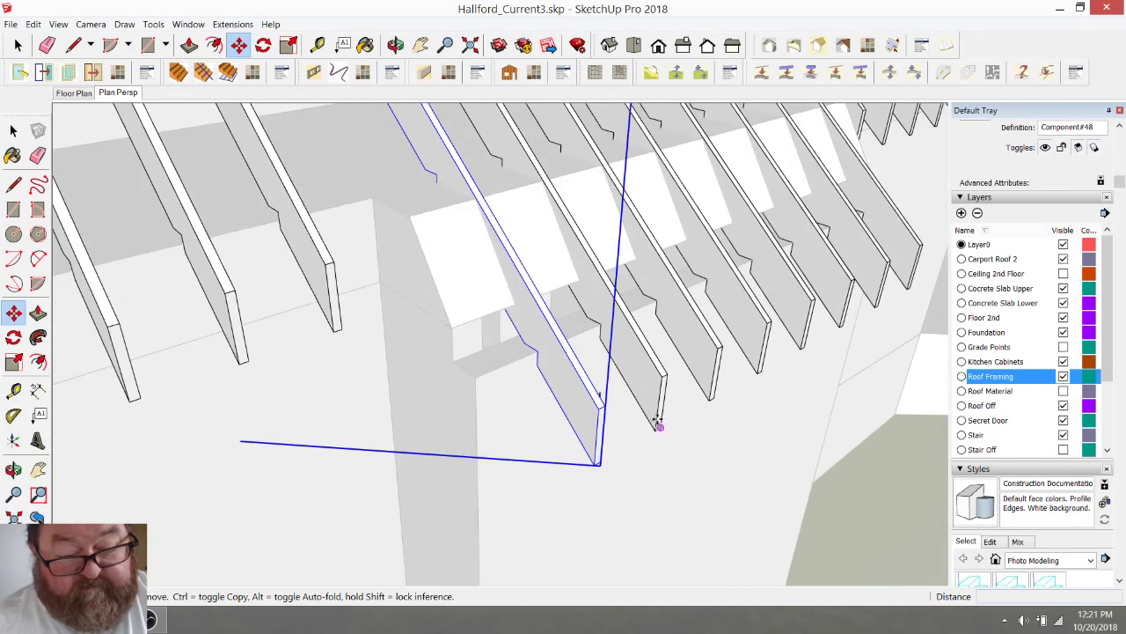
{"action": "left_click", "coordinate": [662, 377]}
{"action": "left_click", "coordinate": [599, 407]}
Step: Move the copied rafter about 2" back so its notch lines up with the projecting wall's corner
{"action": "scroll", "coordinate": [598, 405], "scroll_direction": "up", "scroll_amount": 3}
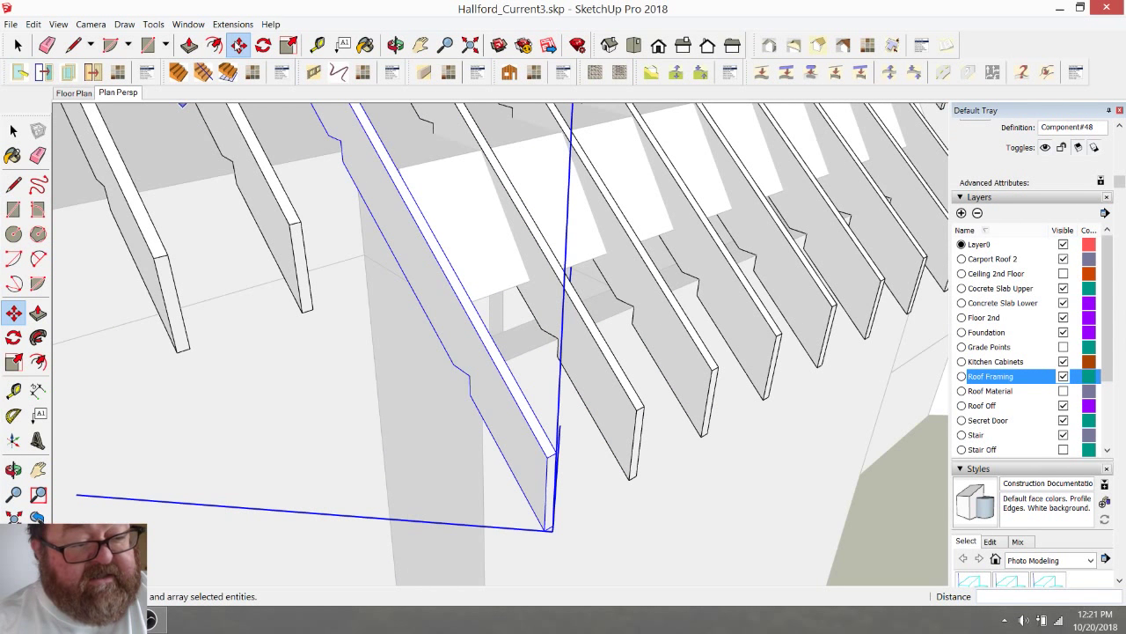
{"action": "left_click", "coordinate": [470, 375]}
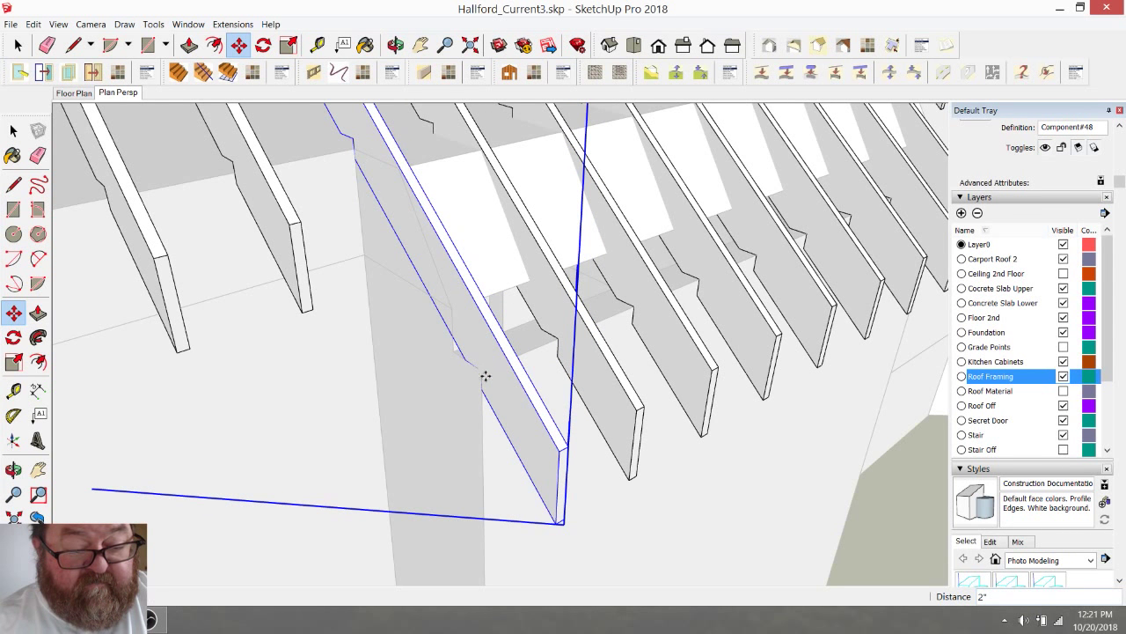
{"action": "middle_click_drag", "start_coordinate": [486, 378], "coordinate": [509, 398]}
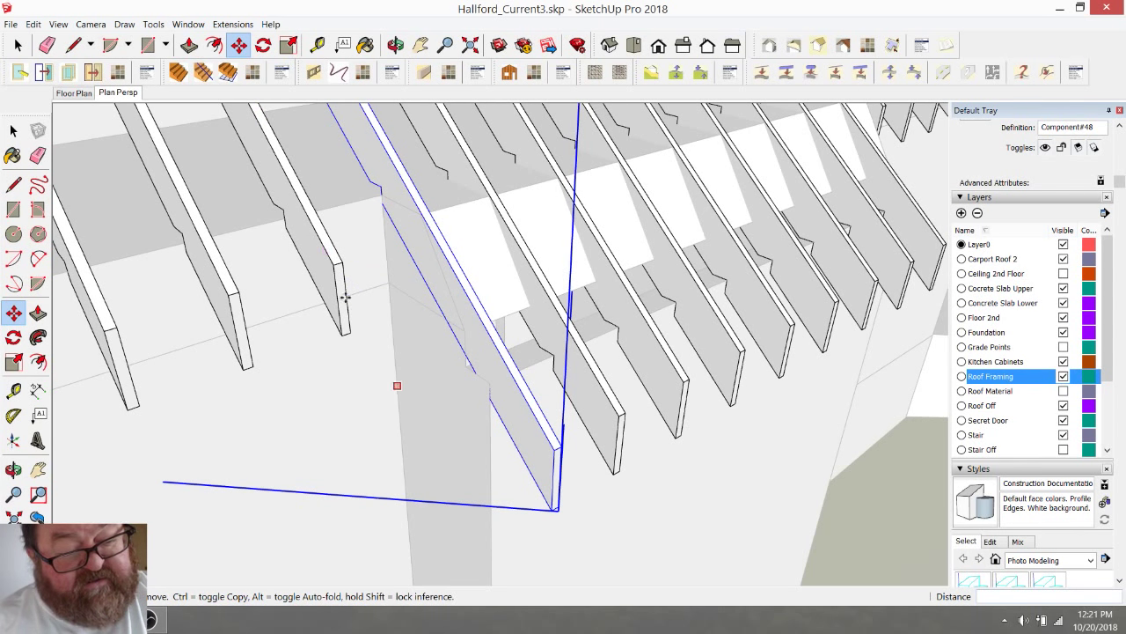
Step: Copy the last long rafter at the projecting wall's other end onto the wall's outer corner
{"action": "middle_click_drag", "start_coordinate": [298, 351], "coordinate": [465, 410]}
{"action": "scroll", "coordinate": [466, 410], "scroll_direction": "up", "scroll_amount": 2}
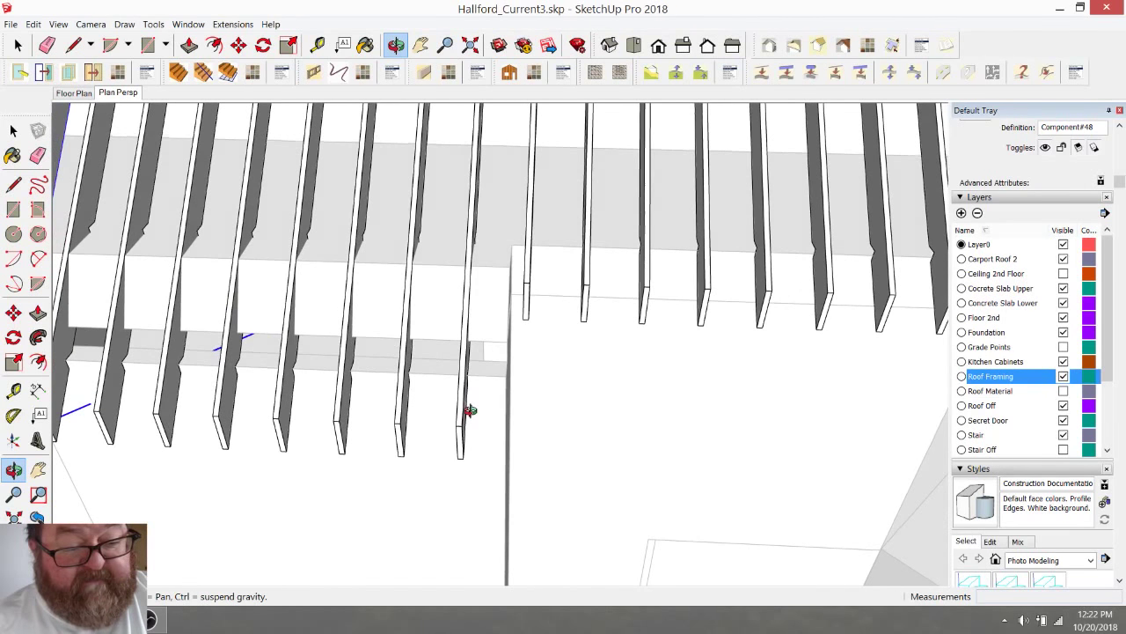
{"action": "scroll", "coordinate": [465, 344], "scroll_direction": "up", "scroll_amount": 3}
{"action": "scroll", "coordinate": [436, 421], "scroll_direction": "up", "scroll_amount": 3}
{"action": "scroll", "coordinate": [436, 421], "scroll_direction": "down", "scroll_amount": 4}
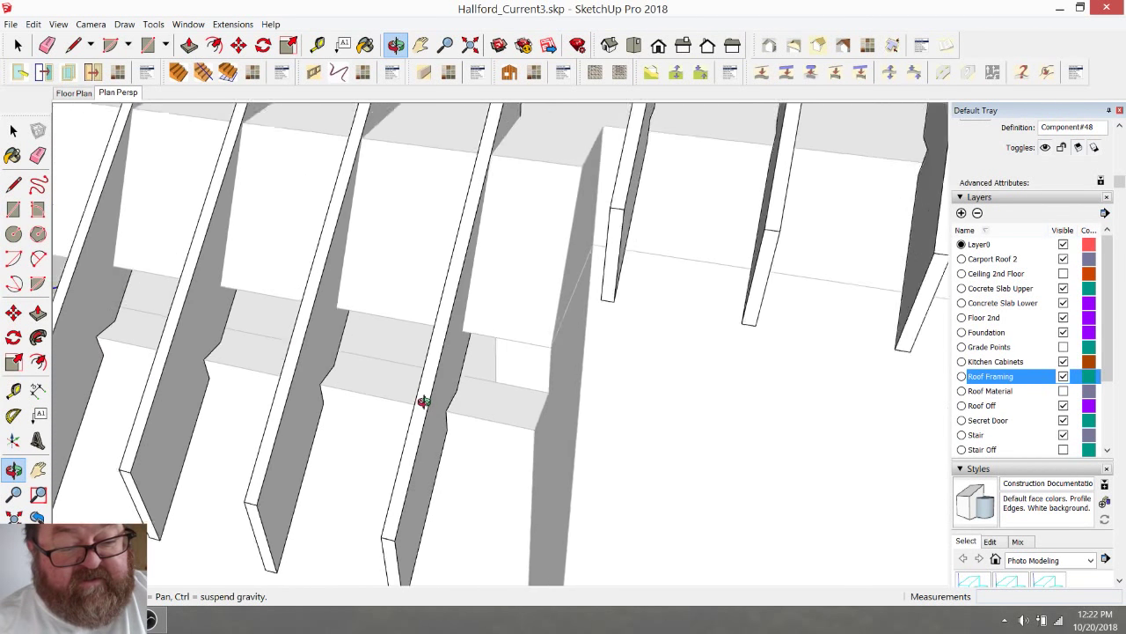
{"action": "left_click", "coordinate": [18, 45]}
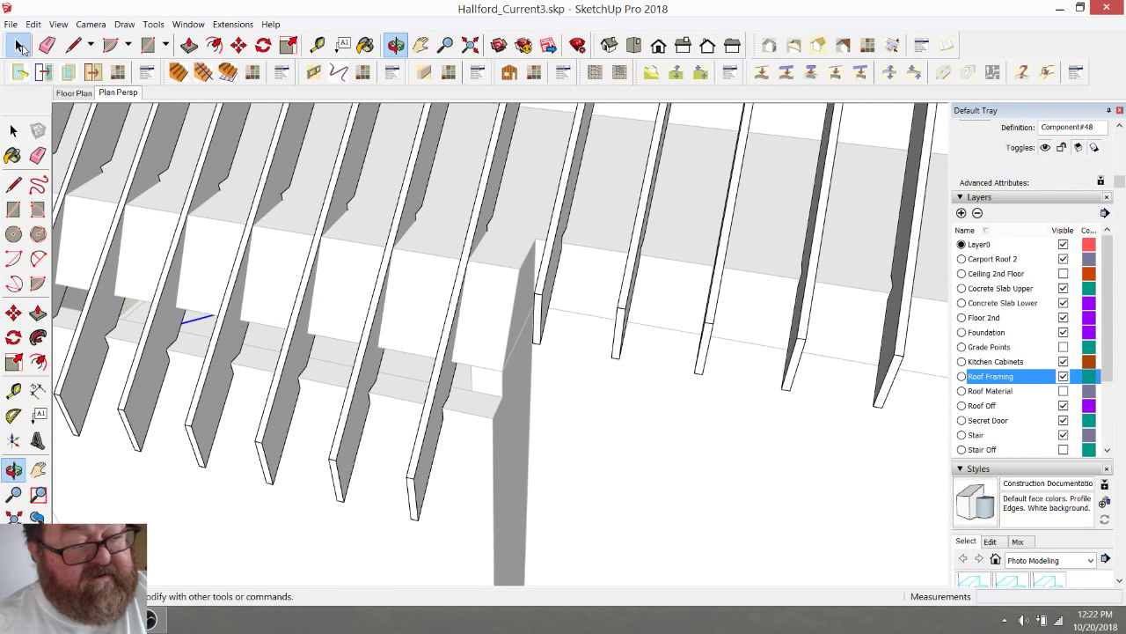
{"action": "left_click", "coordinate": [446, 384]}
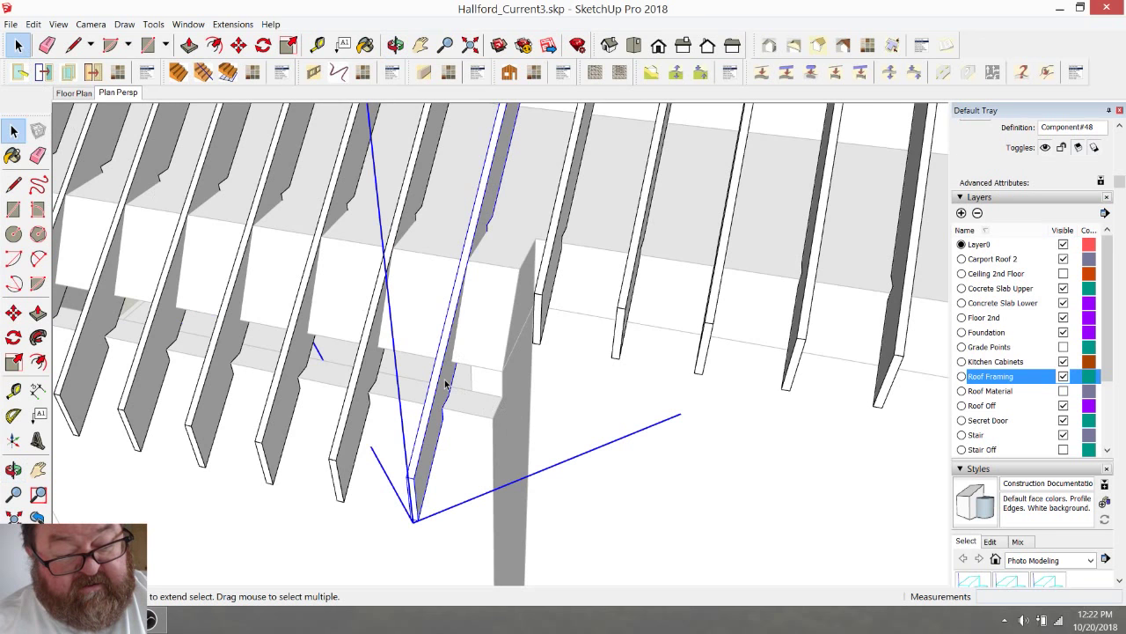
{"action": "left_click", "coordinate": [239, 45]}
{"action": "scroll", "coordinate": [434, 445], "scroll_direction": "up", "scroll_amount": 3}
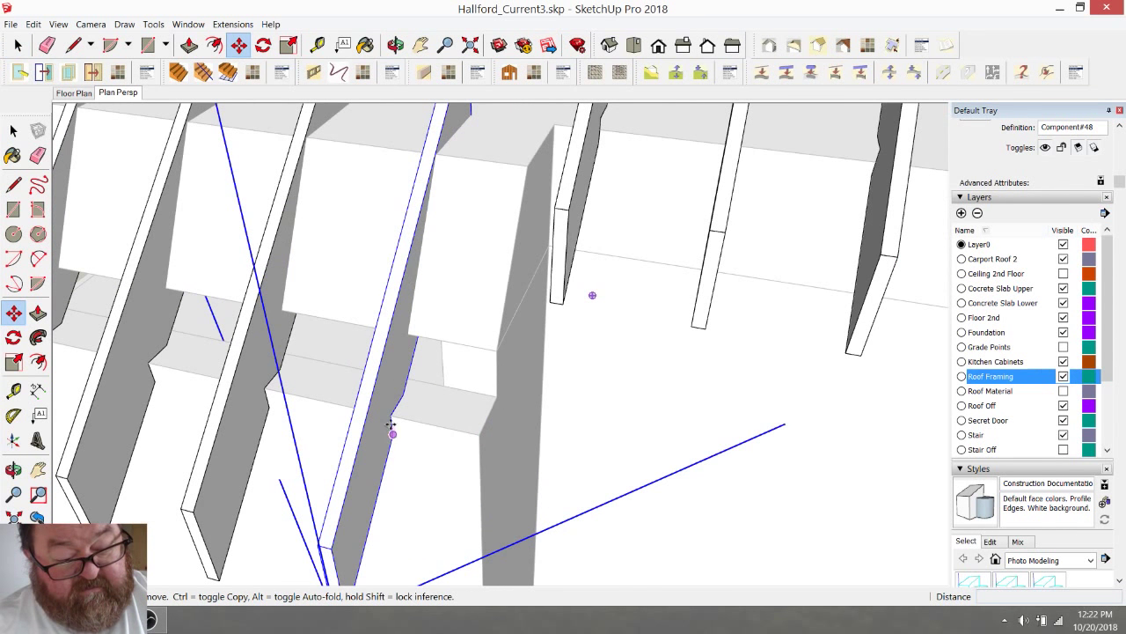
{"action": "left_click_drag", "start_coordinate": [391, 416], "coordinate": [499, 435]}
{"action": "scroll", "coordinate": [576, 434], "scroll_direction": "down", "scroll_amount": 8}
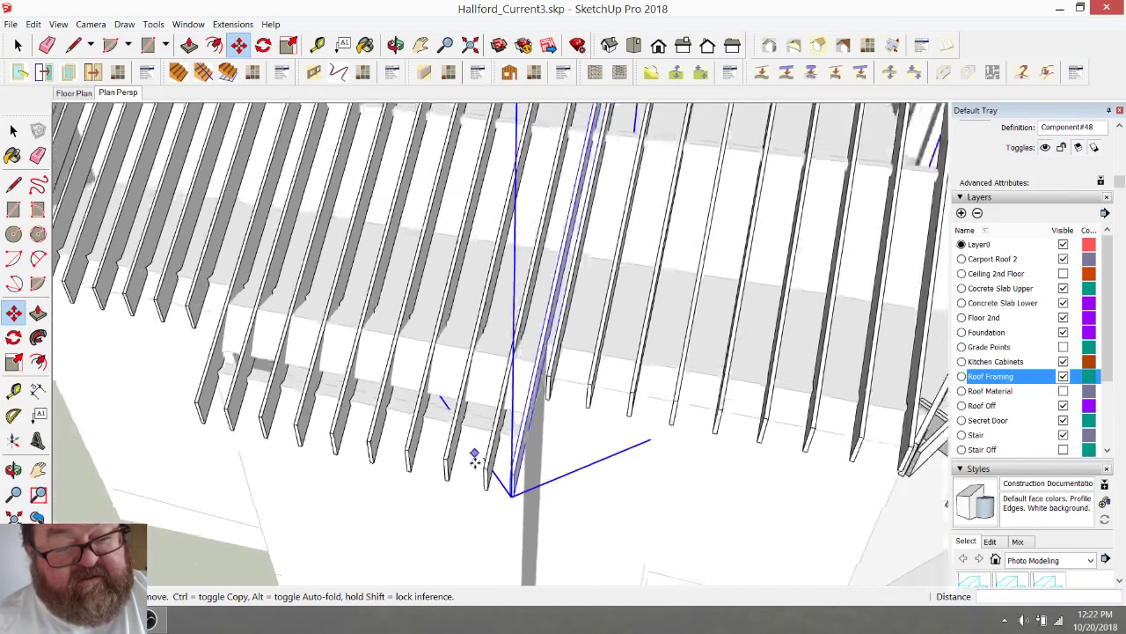
{"action": "scroll", "coordinate": [480, 467], "scroll_direction": "down", "scroll_amount": 3}
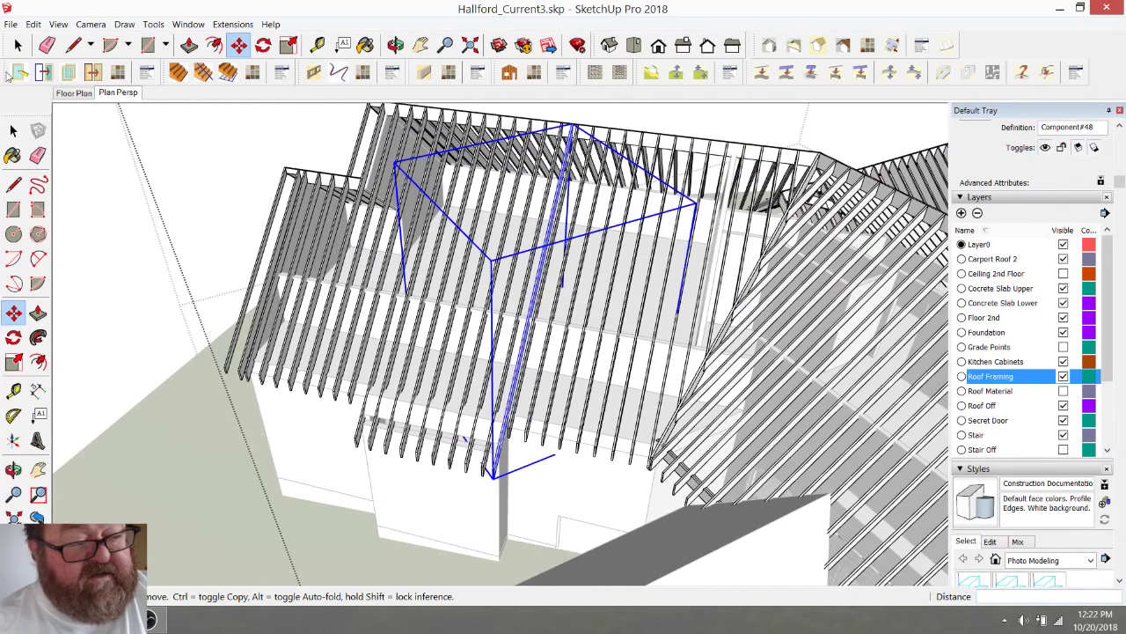
Step: Inspect the added end rafter from ridge to eave, and close the roof framing
{"action": "left_click", "coordinate": [13, 131]}
{"action": "left_click", "coordinate": [220, 164]}
{"action": "scroll", "coordinate": [556, 275], "scroll_direction": "up", "scroll_amount": 4}
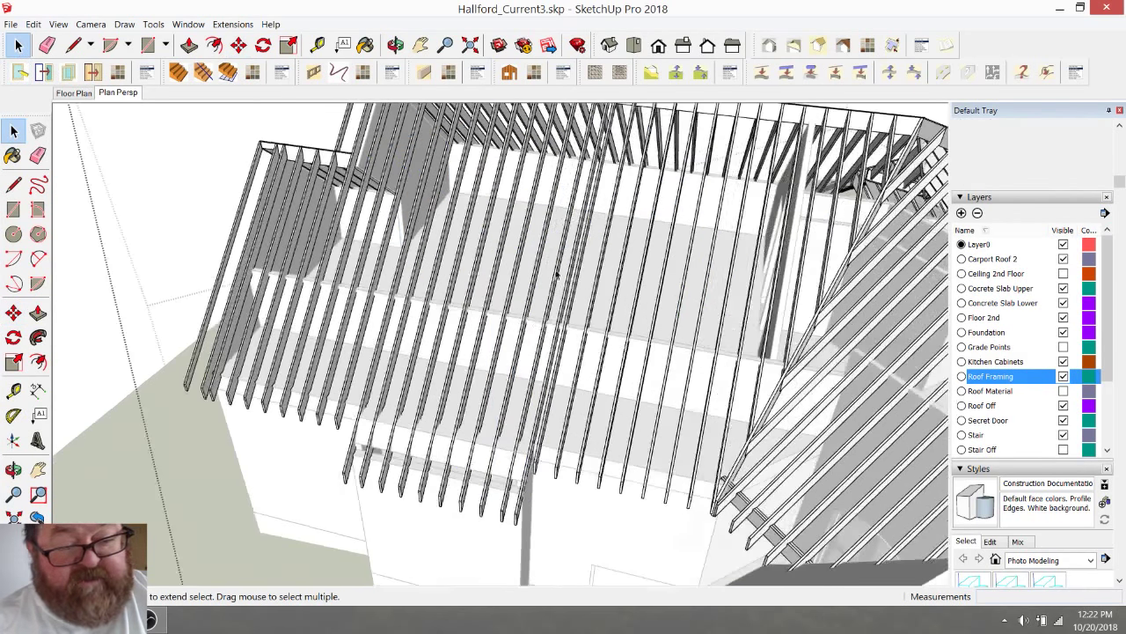
{"action": "scroll", "coordinate": [419, 374], "scroll_direction": "down", "scroll_amount": 2}
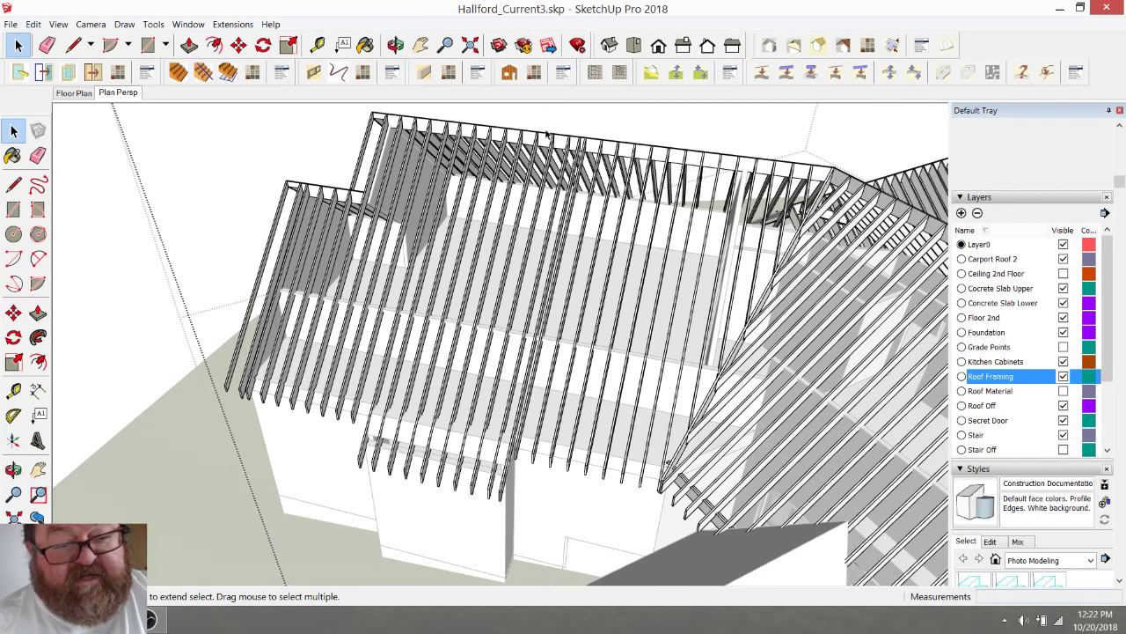
{"action": "left_click", "coordinate": [396, 45]}
{"action": "left_click_drag", "start_coordinate": [506, 264], "coordinate": [572, 224]}
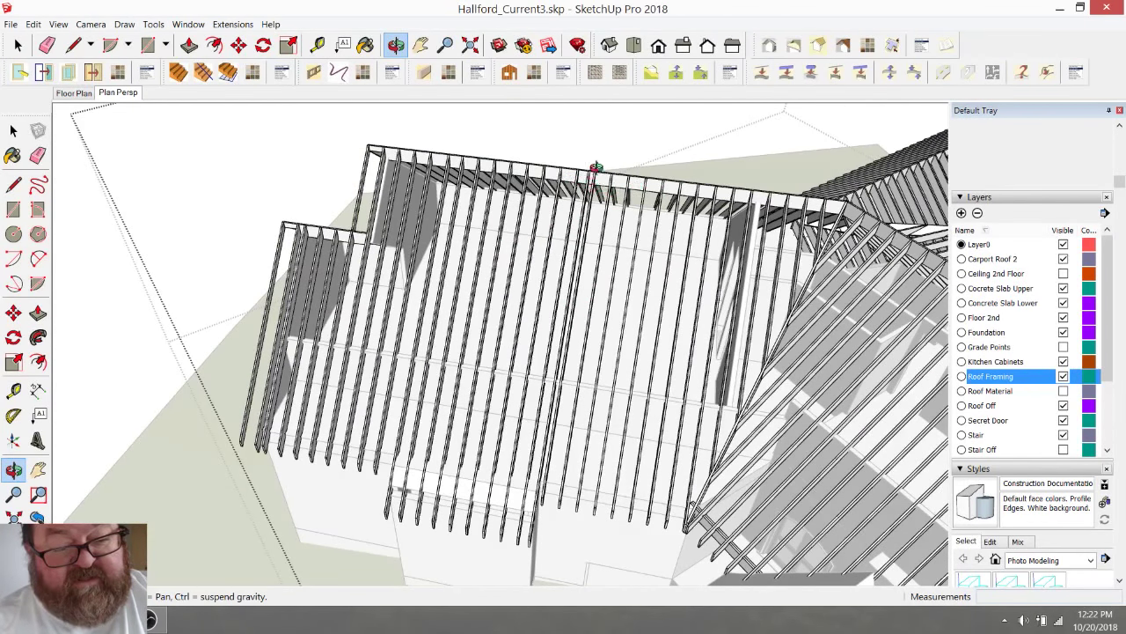
{"action": "scroll", "coordinate": [596, 167], "scroll_direction": "up", "scroll_amount": 4}
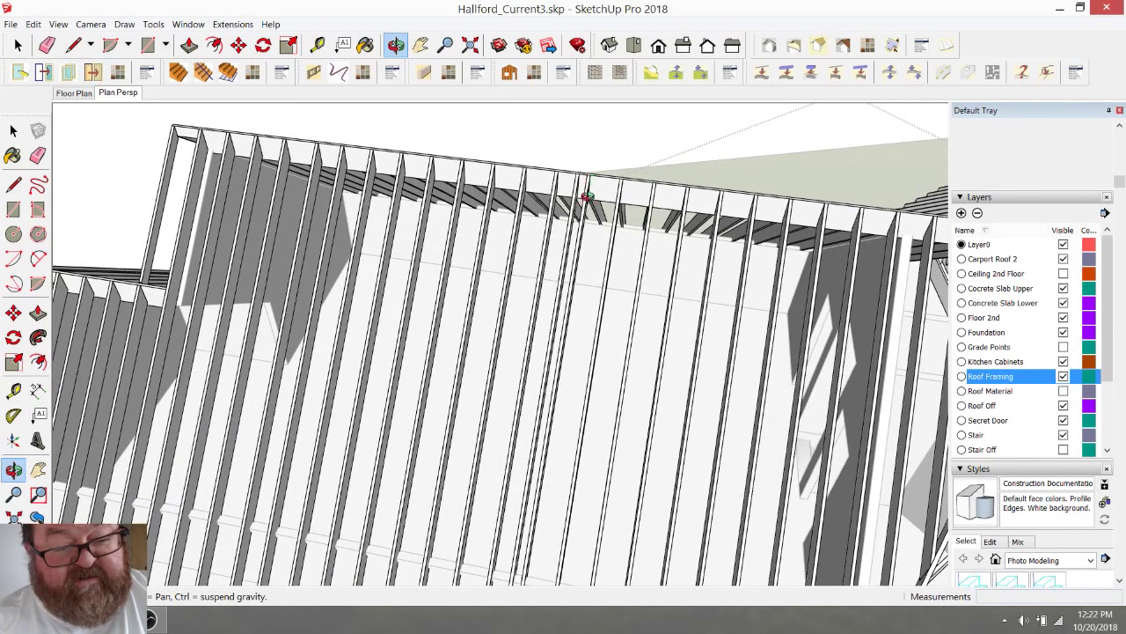
{"action": "scroll", "coordinate": [581, 189], "scroll_direction": "down", "scroll_amount": 3}
{"action": "scroll", "coordinate": [543, 456], "scroll_direction": "up", "scroll_amount": 8}
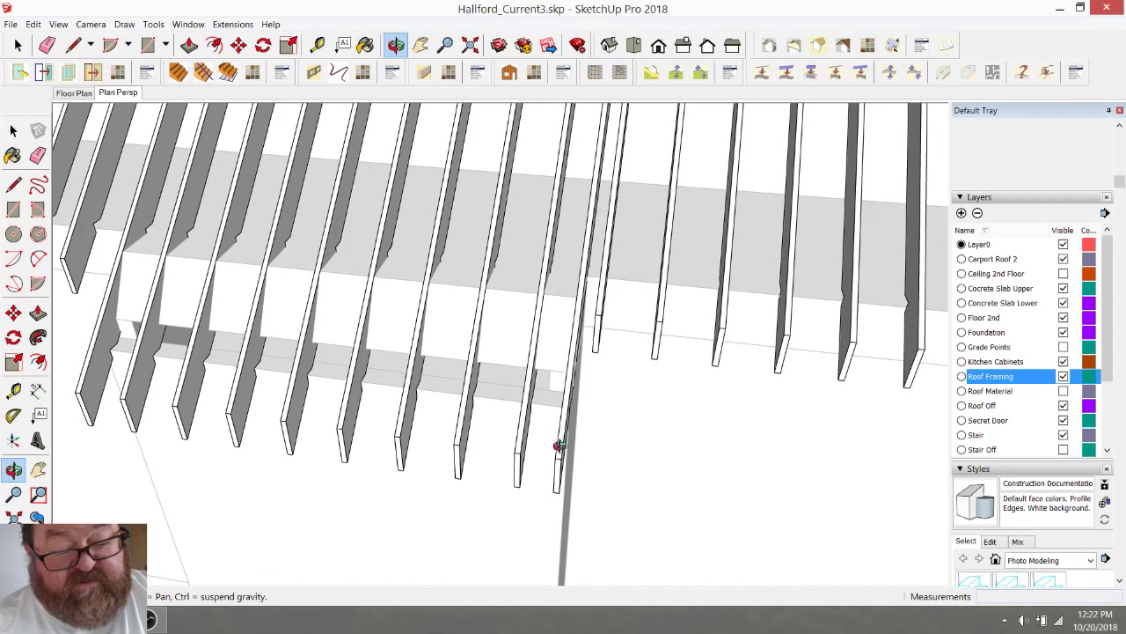
{"action": "middle_click_drag", "start_coordinate": [559, 446], "coordinate": [629, 388]}
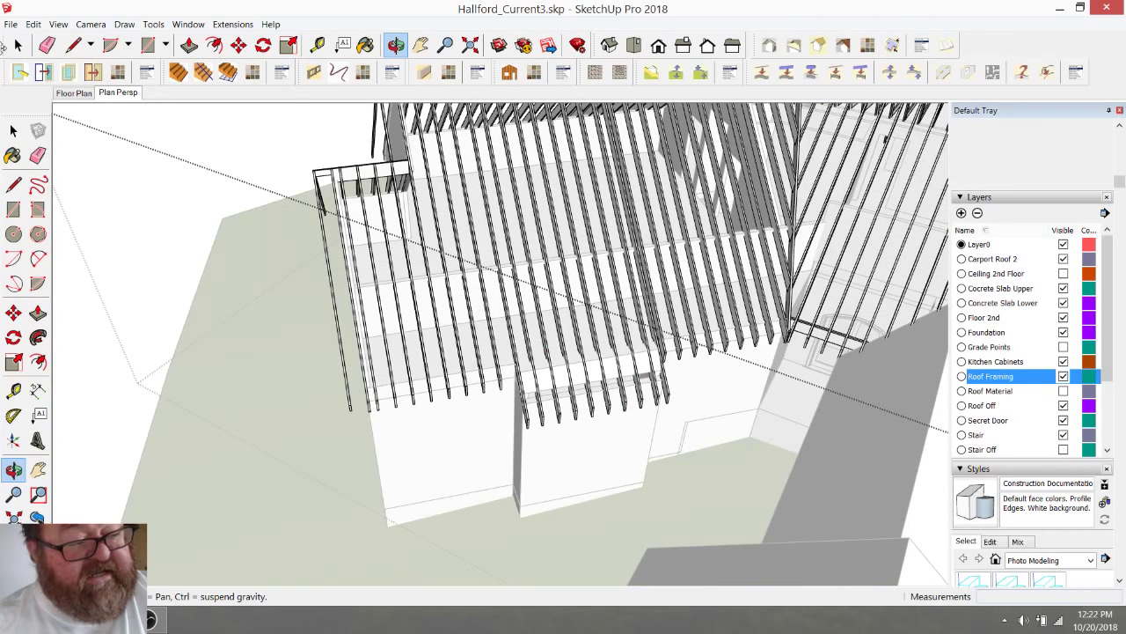
{"action": "left_click", "coordinate": [18, 45]}
{"action": "middle_click_drag", "start_coordinate": [164, 329], "coordinate": [101, 359]}
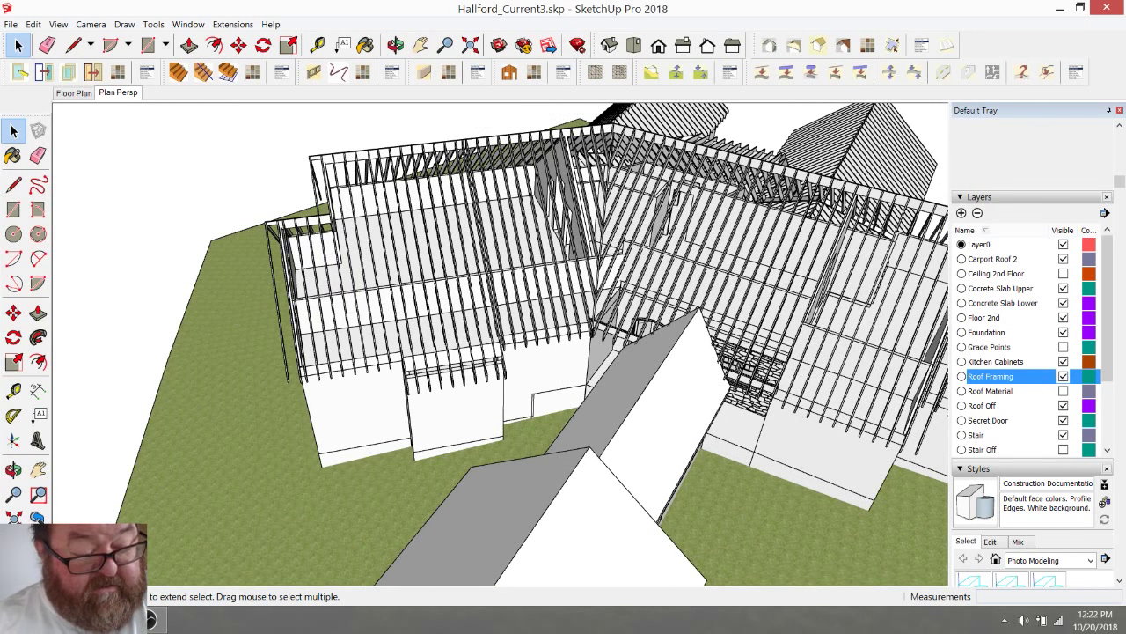
Step: Switch to the YouTube live dashboard to check the stream and chat, and return to the SketchUp model
{"action": "key", "text": "alt+Tab"}
{"action": "mouse_move", "coordinate": [432, 402]}
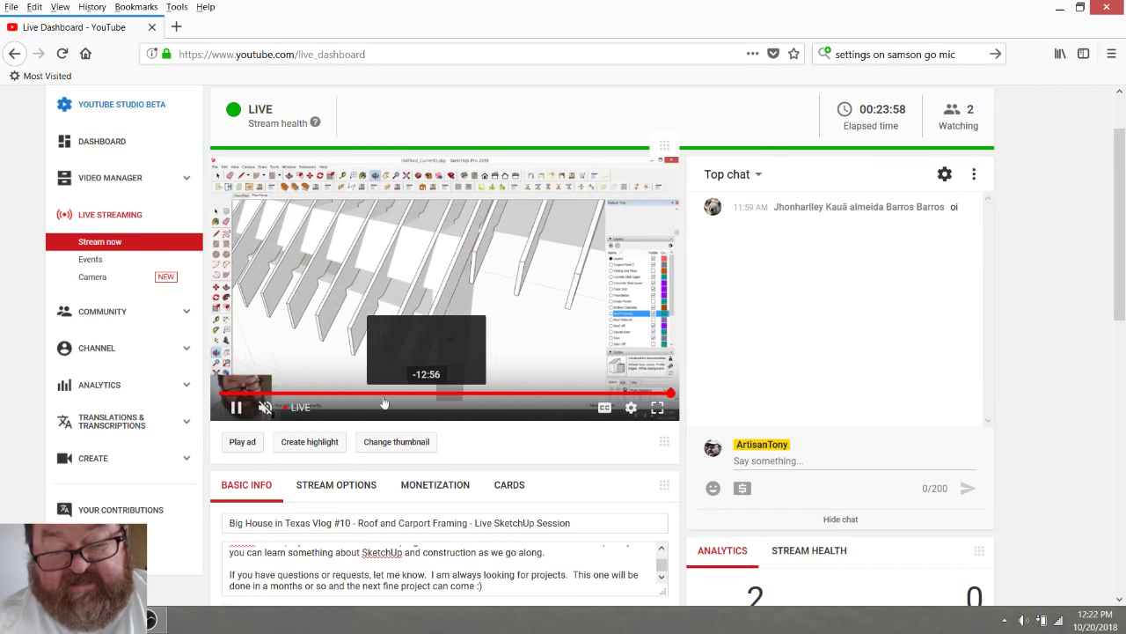
{"action": "key", "text": "alt+Tab"}
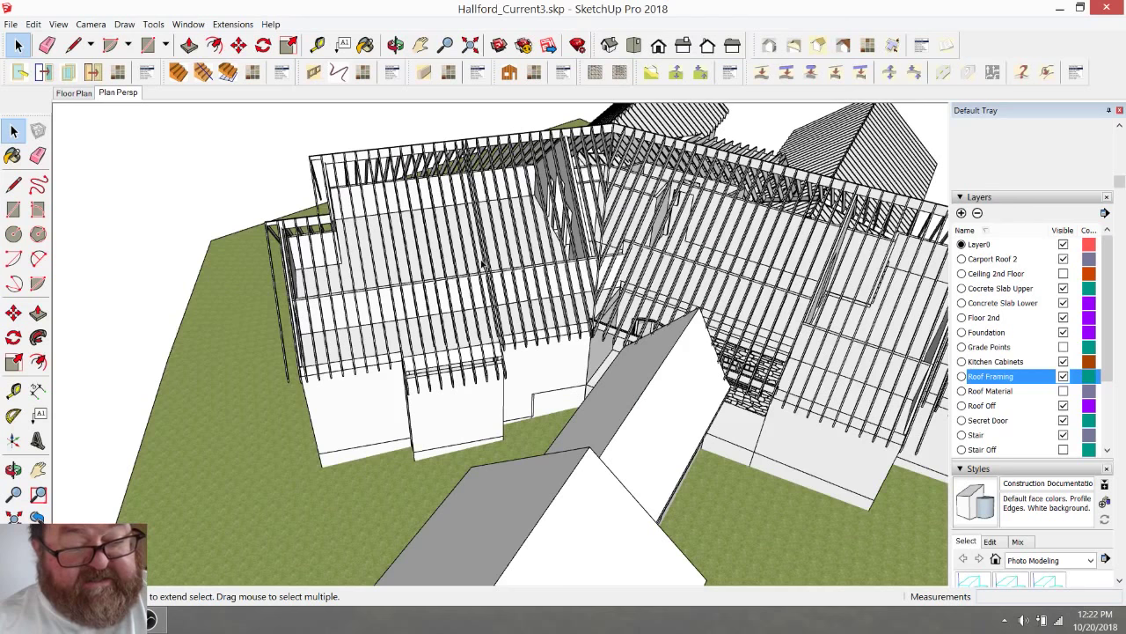
Step: Examine the completed house roof framing and the carport's front truss, posts and beams
{"action": "left_click", "coordinate": [395, 45]}
{"action": "left_click_drag", "start_coordinate": [528, 388], "coordinate": [498, 275]}
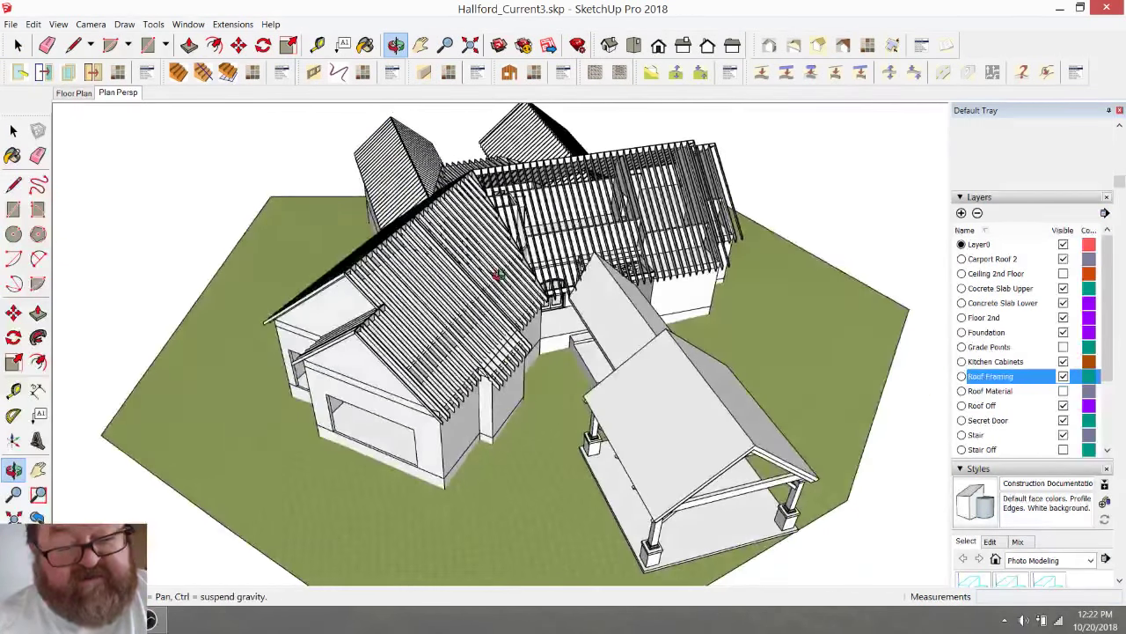
{"action": "left_click_drag", "start_coordinate": [419, 354], "coordinate": [323, 284]}
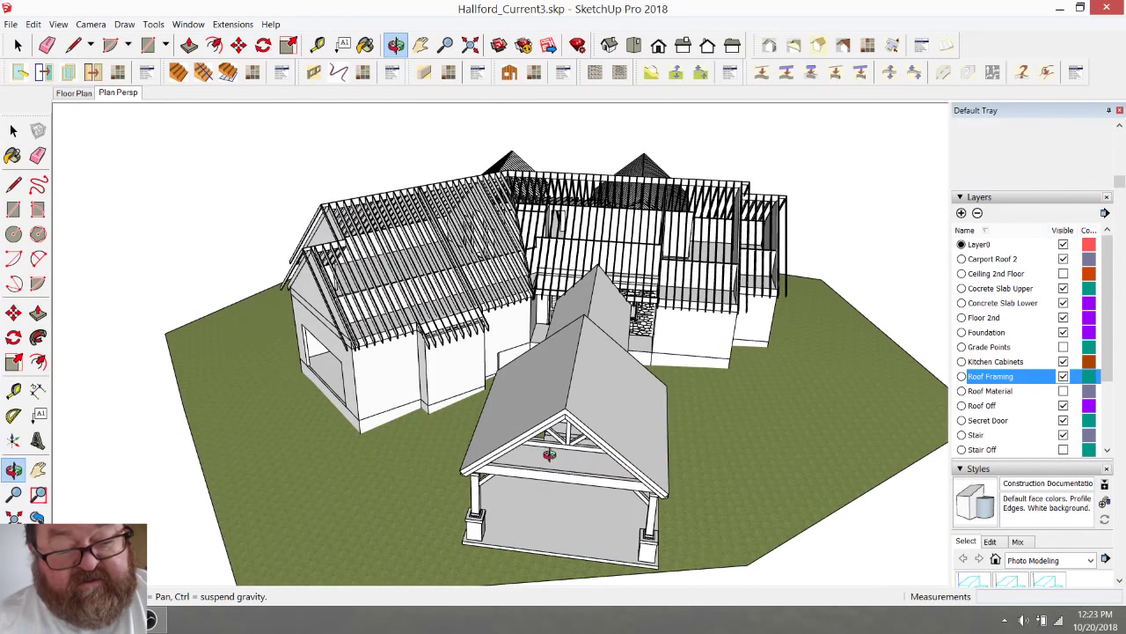
{"action": "left_click_drag", "start_coordinate": [549, 455], "coordinate": [450, 326]}
{"action": "scroll", "coordinate": [451, 325], "scroll_direction": "up", "scroll_amount": 3}
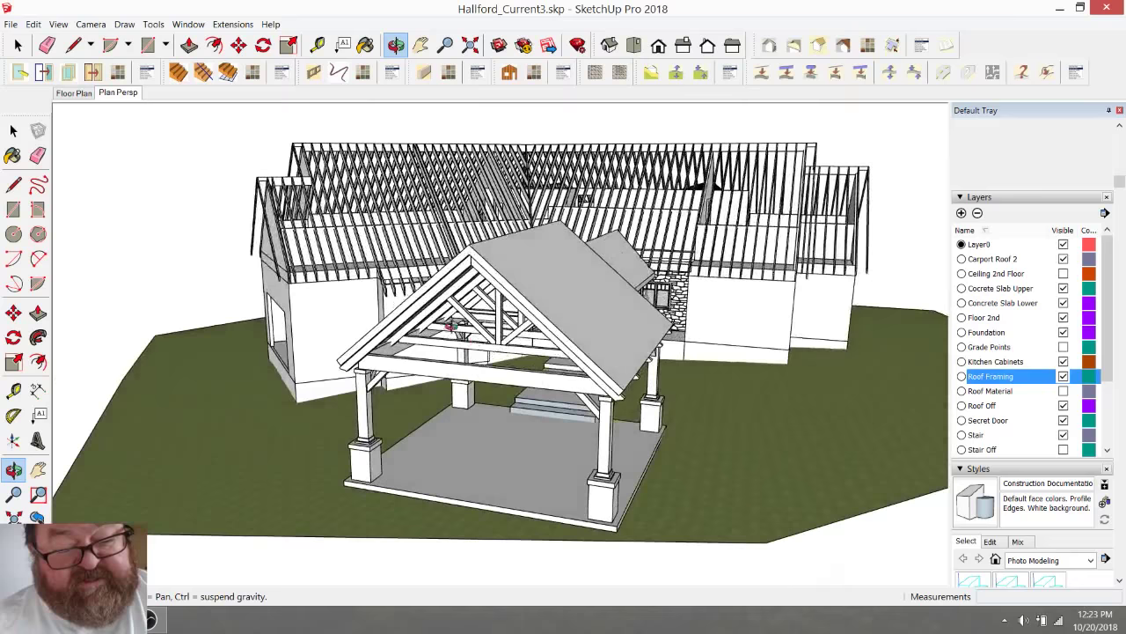
{"action": "scroll", "coordinate": [450, 326], "scroll_direction": "up", "scroll_amount": 5}
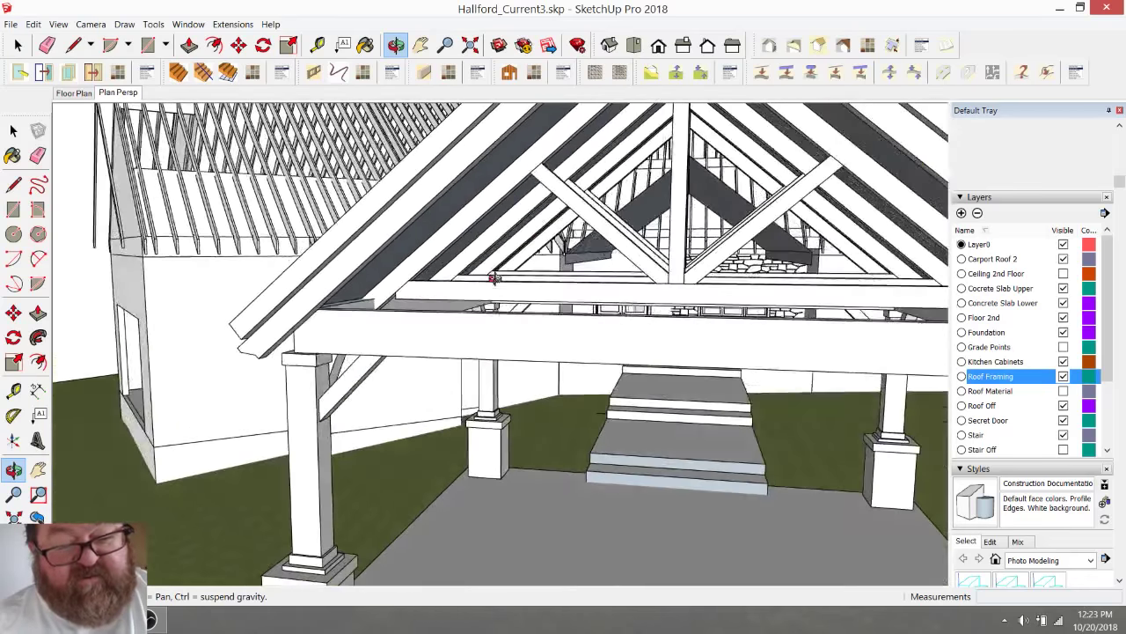
Step: Examine the carport's front truss and roof planes up close and together with the house roof framing
{"action": "left_click_drag", "start_coordinate": [494, 278], "coordinate": [473, 302]}
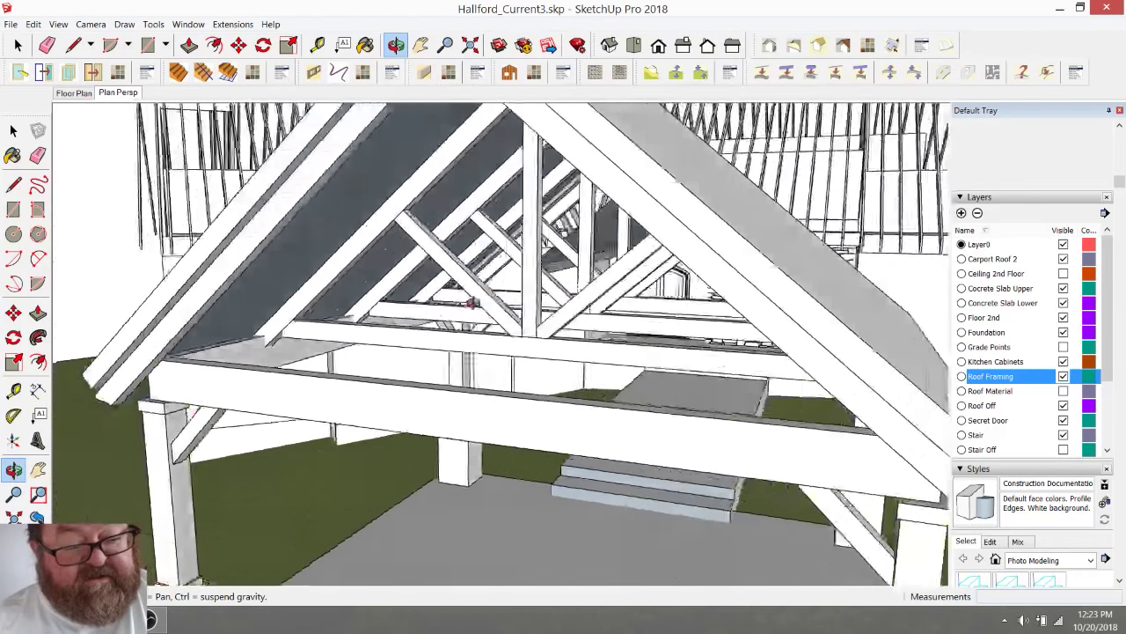
{"action": "scroll", "coordinate": [473, 303], "scroll_direction": "down", "scroll_amount": 5}
{"action": "scroll", "coordinate": [451, 350], "scroll_direction": "up", "scroll_amount": 4}
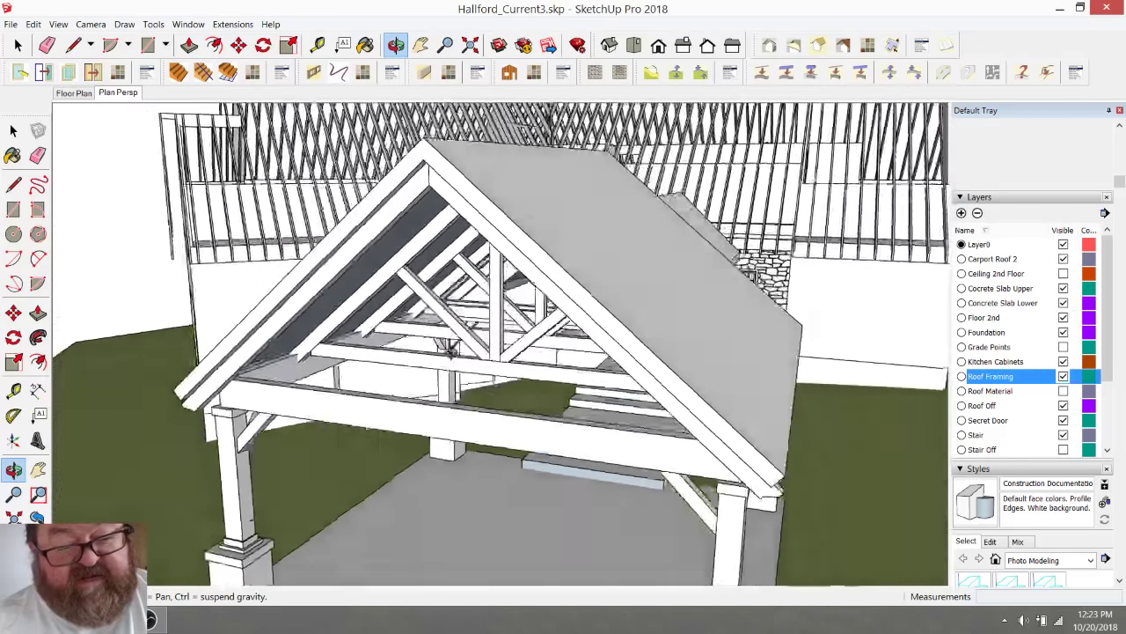
{"action": "scroll", "coordinate": [450, 351], "scroll_direction": "down", "scroll_amount": 6}
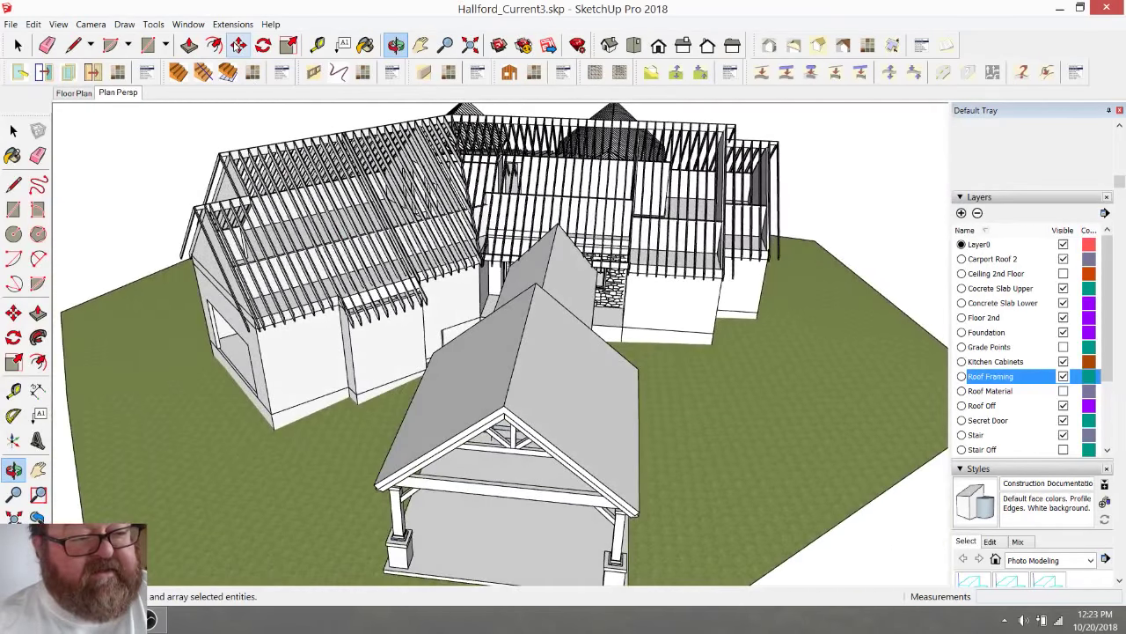
{"action": "left_click", "coordinate": [232, 24]}
{"action": "mouse_move", "coordinate": [264, 54]}
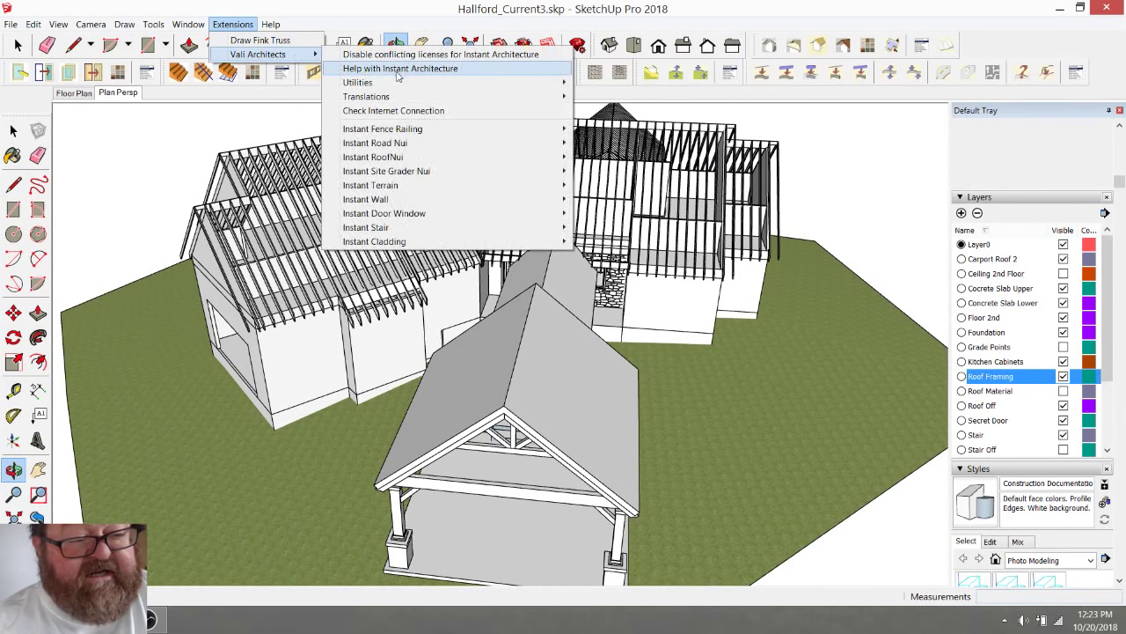
{"action": "left_click", "coordinate": [314, 11]}
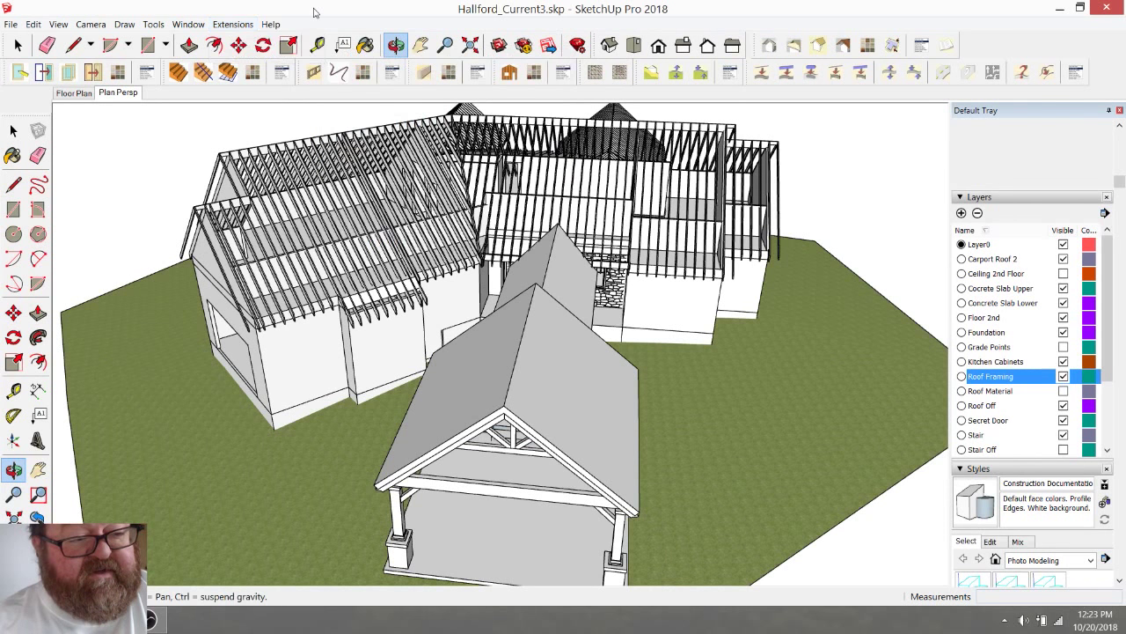
Step: Take the carport roof assembly out of view to examine the posts and perimeter beams, and restore it
{"action": "left_click_drag", "start_coordinate": [506, 401], "coordinate": [474, 329]}
{"action": "scroll", "coordinate": [500, 220], "scroll_direction": "up", "scroll_amount": 3}
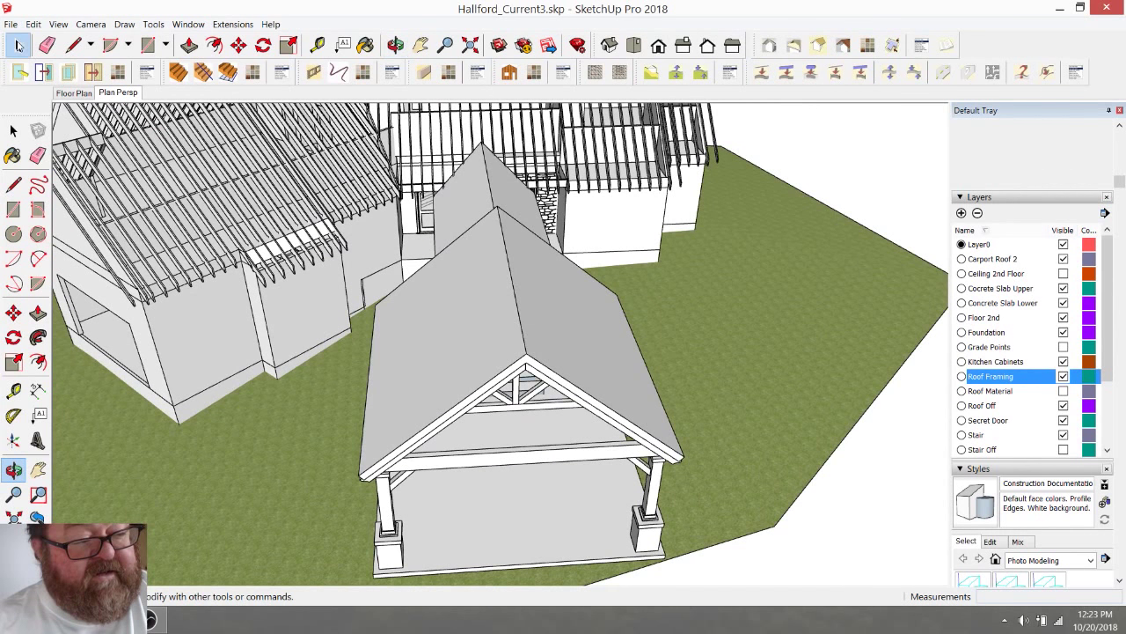
{"action": "key", "text": "space"}
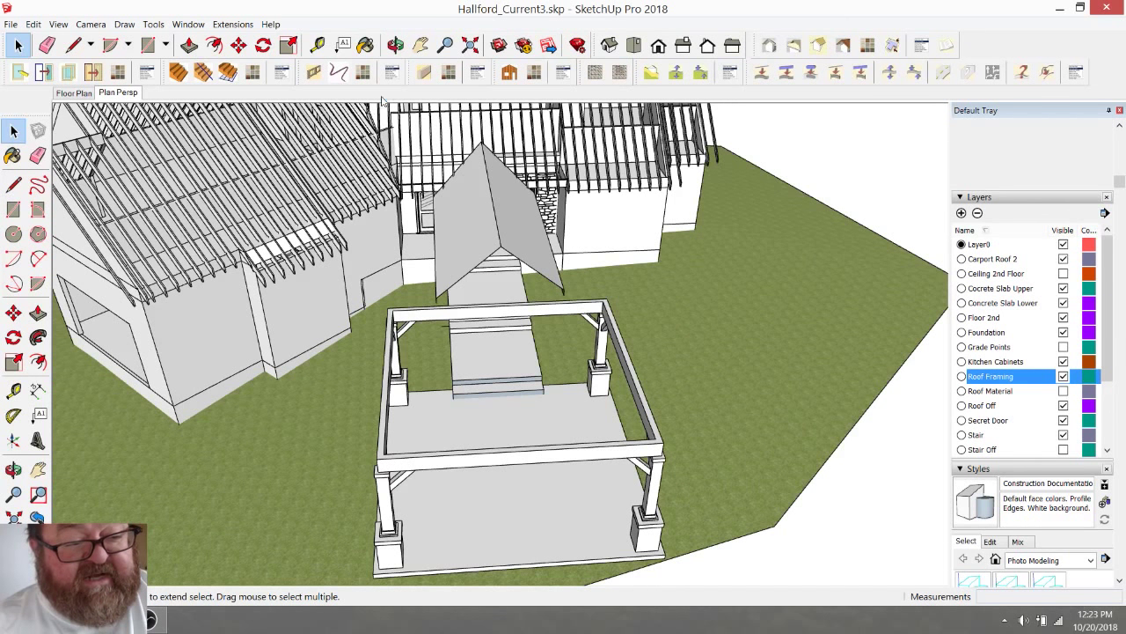
{"action": "left_click", "coordinate": [395, 45]}
{"action": "left_click_drag", "start_coordinate": [509, 438], "coordinate": [231, 373]}
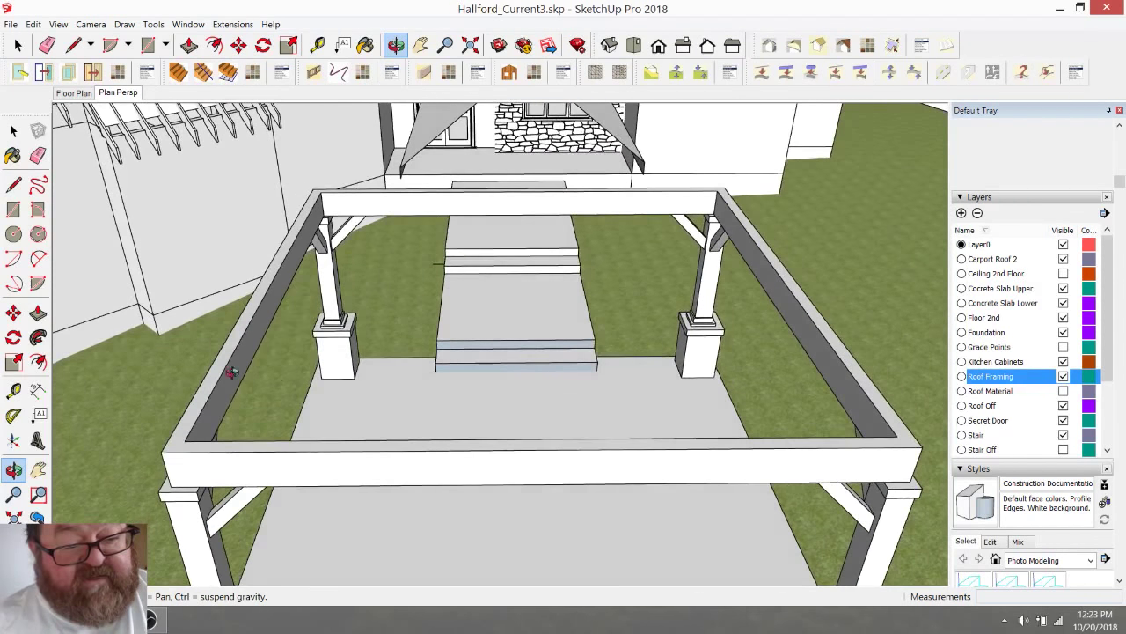
{"action": "left_click_drag", "start_coordinate": [488, 462], "coordinate": [463, 432]}
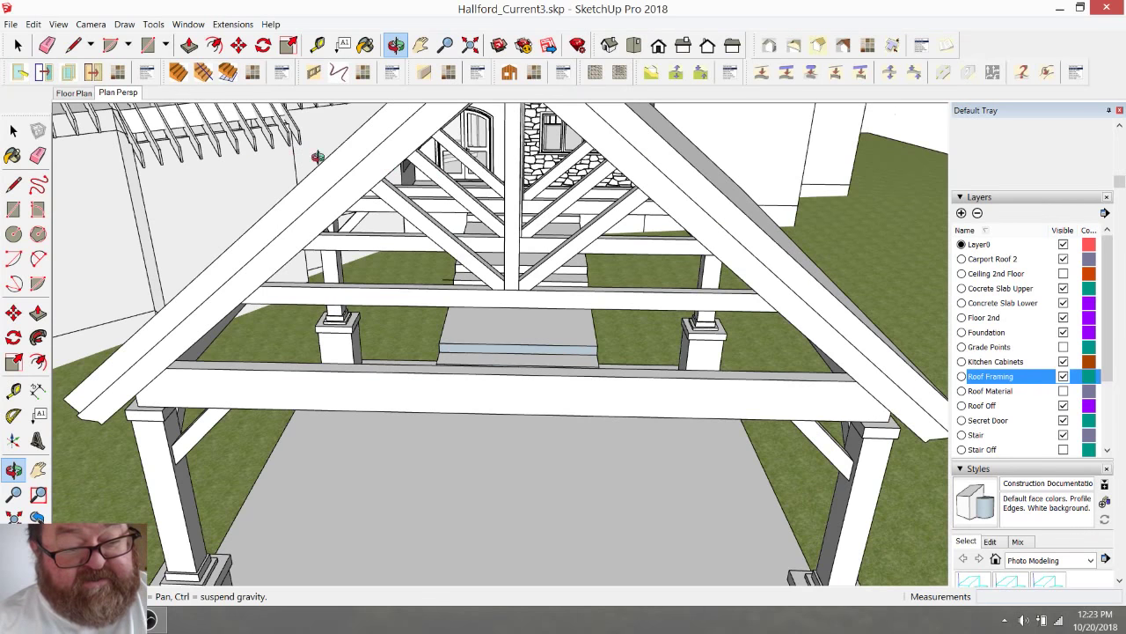
Step: Inspect how the carport's truss ends and rafter tails sit on the side beam beneath the roof
{"action": "left_click_drag", "start_coordinate": [522, 216], "coordinate": [219, 209]}
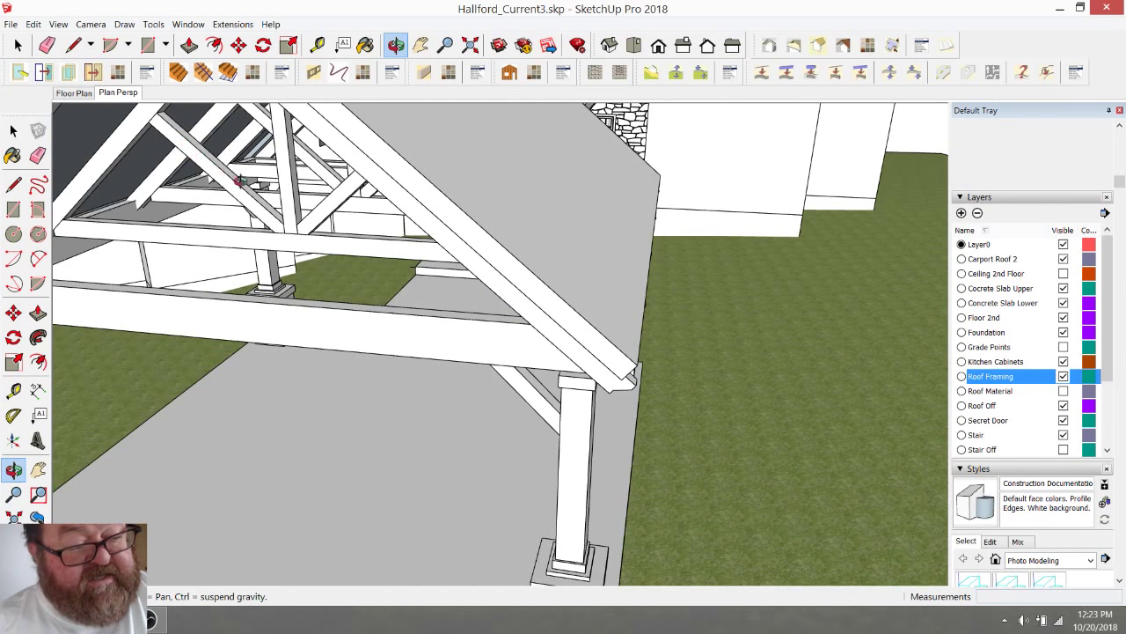
{"action": "left_click_drag", "start_coordinate": [218, 170], "coordinate": [738, 311]}
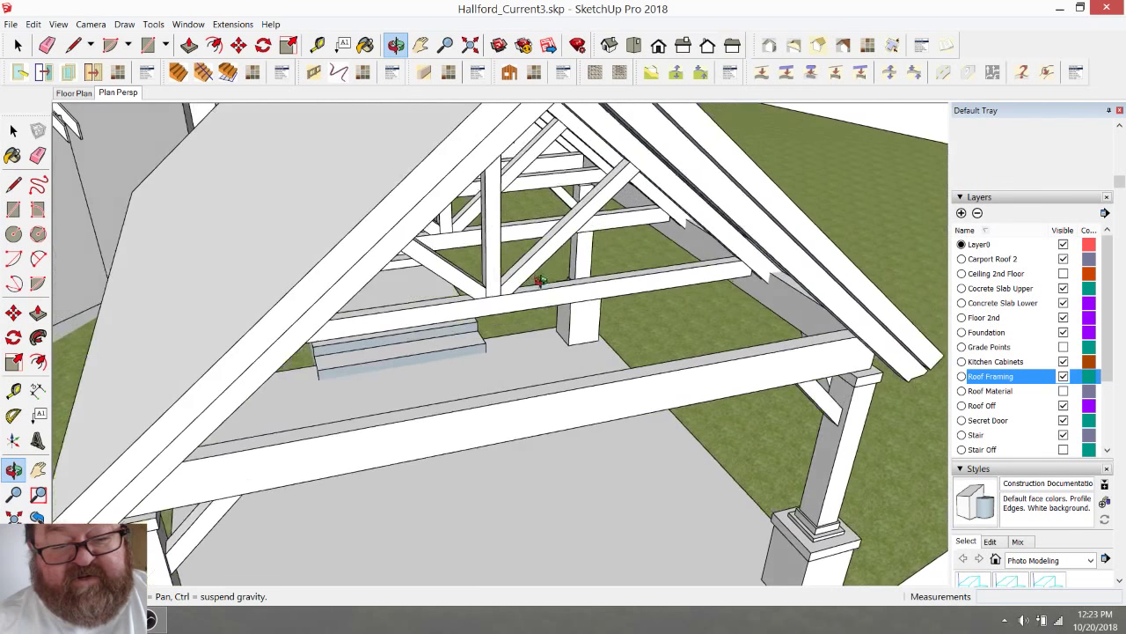
{"action": "scroll", "coordinate": [757, 277], "scroll_direction": "up", "scroll_amount": 3}
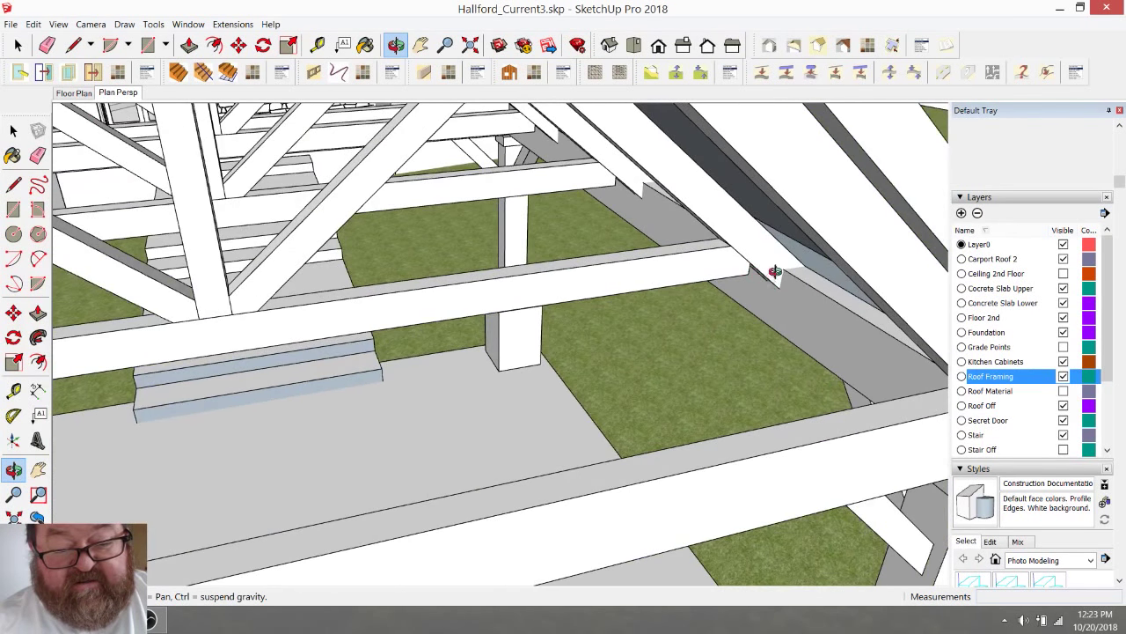
{"action": "left_click_drag", "start_coordinate": [754, 266], "coordinate": [724, 217]}
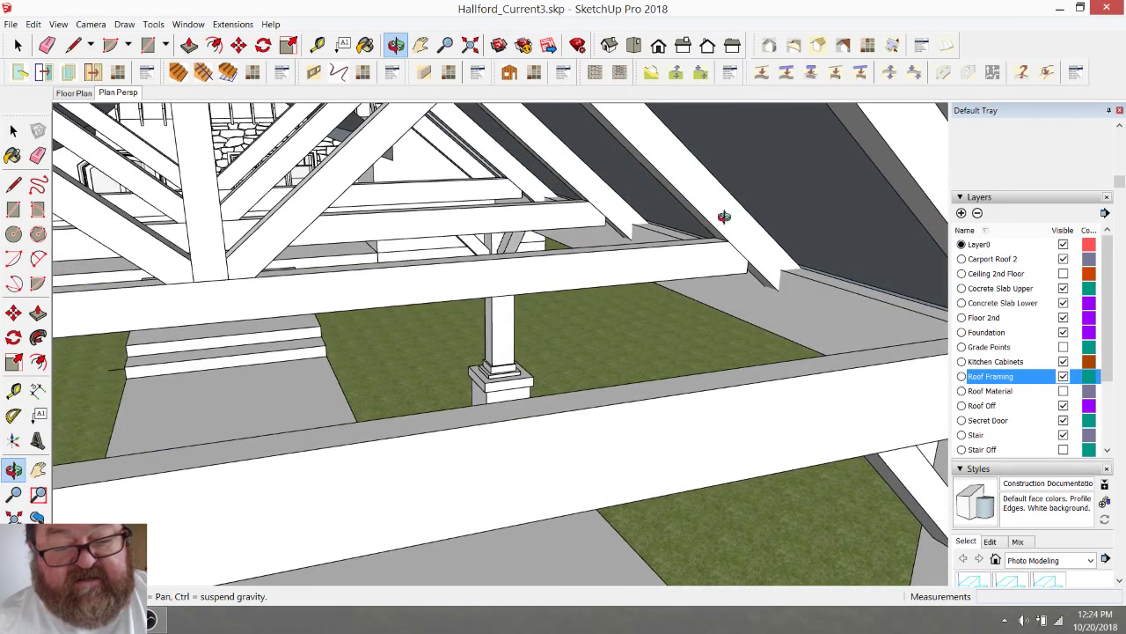
Step: Try to move the carport's complete roof and truss assembly
{"action": "left_click", "coordinate": [17, 45]}
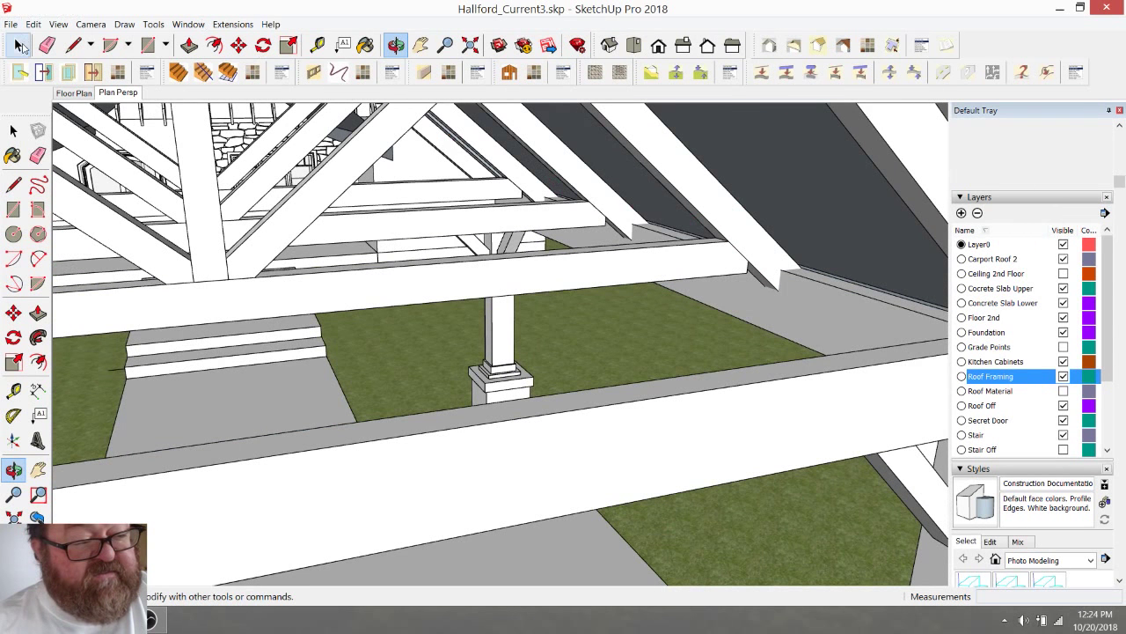
{"action": "left_click", "coordinate": [675, 196]}
{"action": "scroll", "coordinate": [675, 196], "scroll_direction": "down", "scroll_amount": 2}
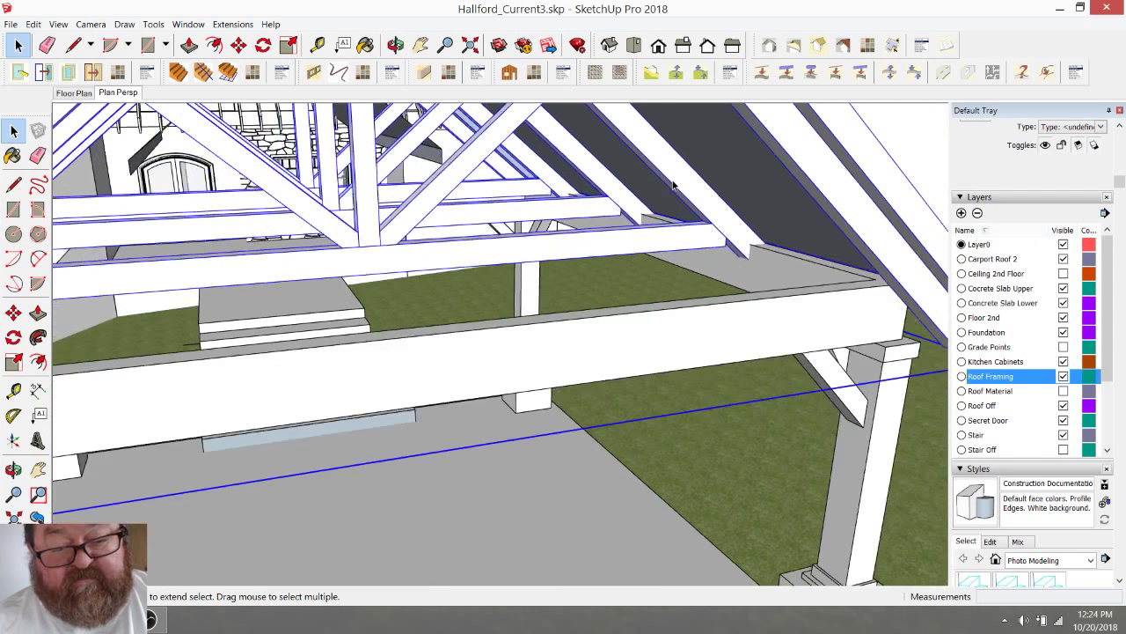
{"action": "left_click", "coordinate": [242, 45]}
{"action": "left_click", "coordinate": [872, 415]}
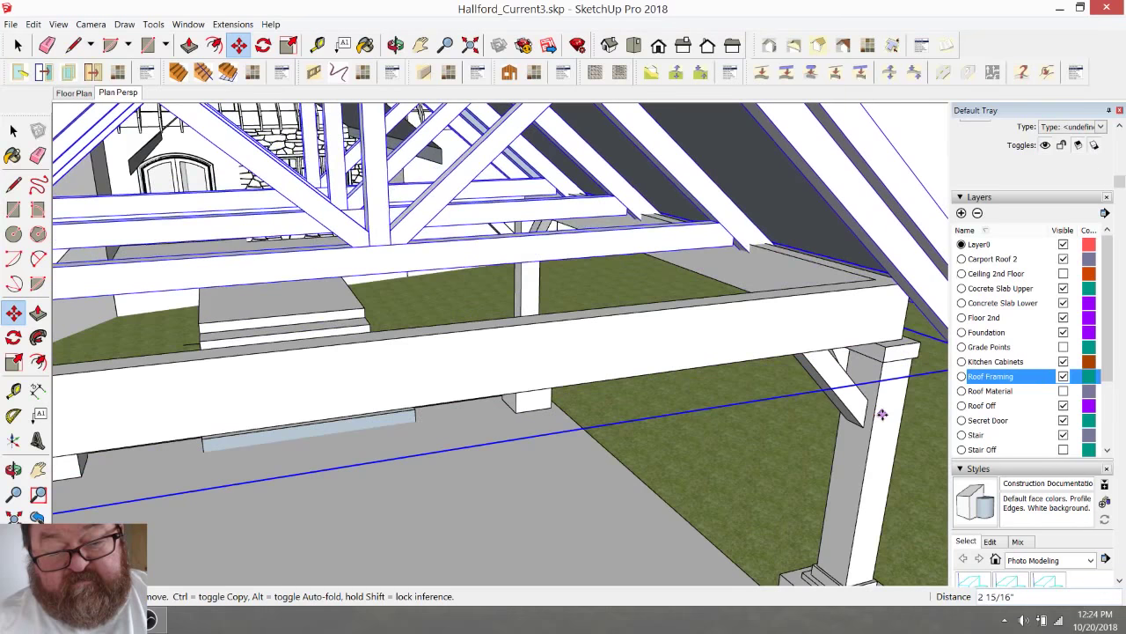
{"action": "key", "text": "Escape"}
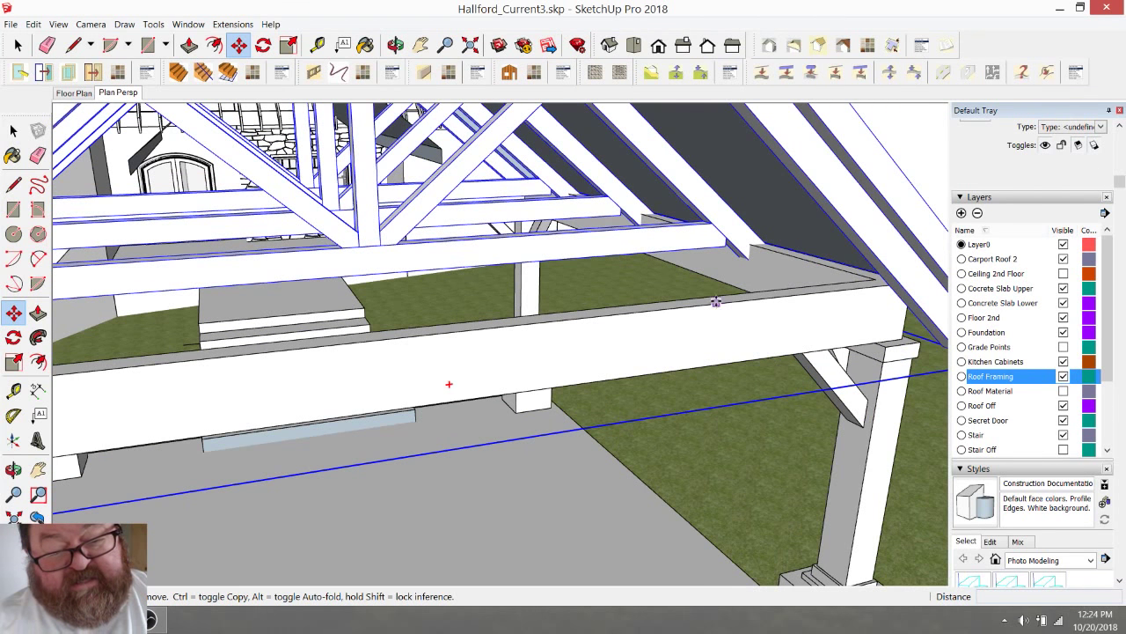
{"action": "scroll", "coordinate": [716, 302], "scroll_direction": "down", "scroll_amount": 2}
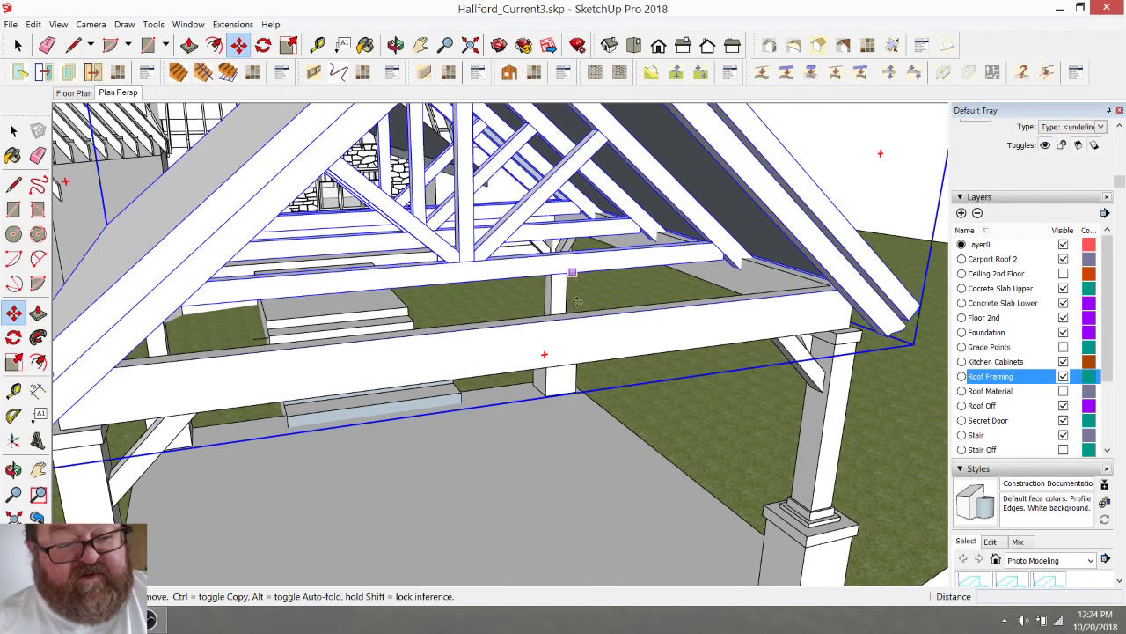
{"action": "scroll", "coordinate": [577, 301], "scroll_direction": "down", "scroll_amount": 3}
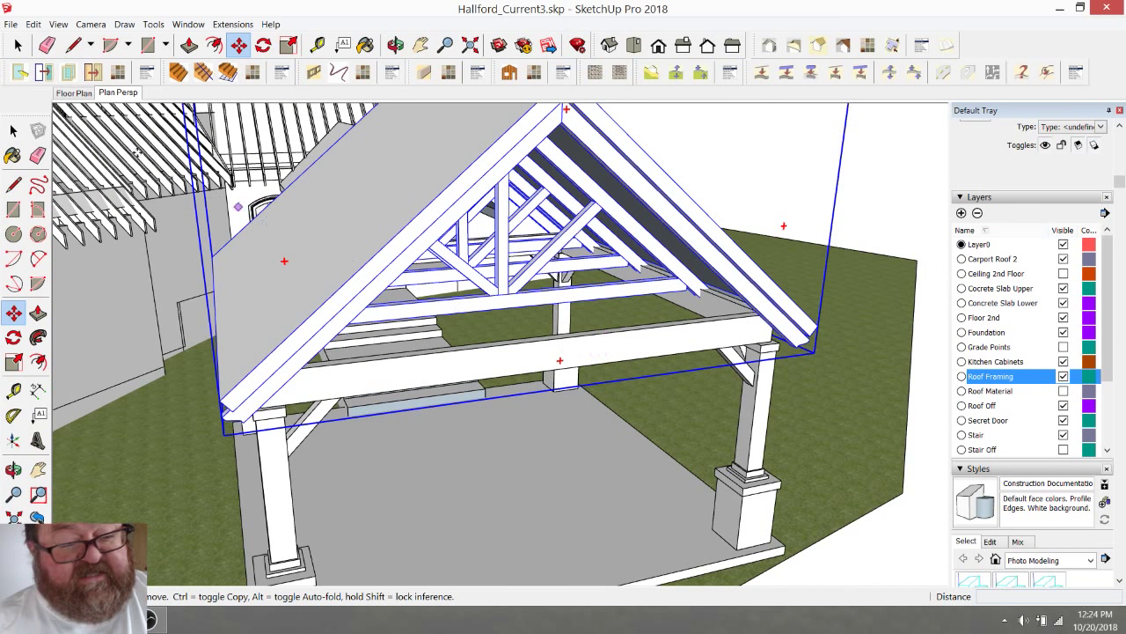